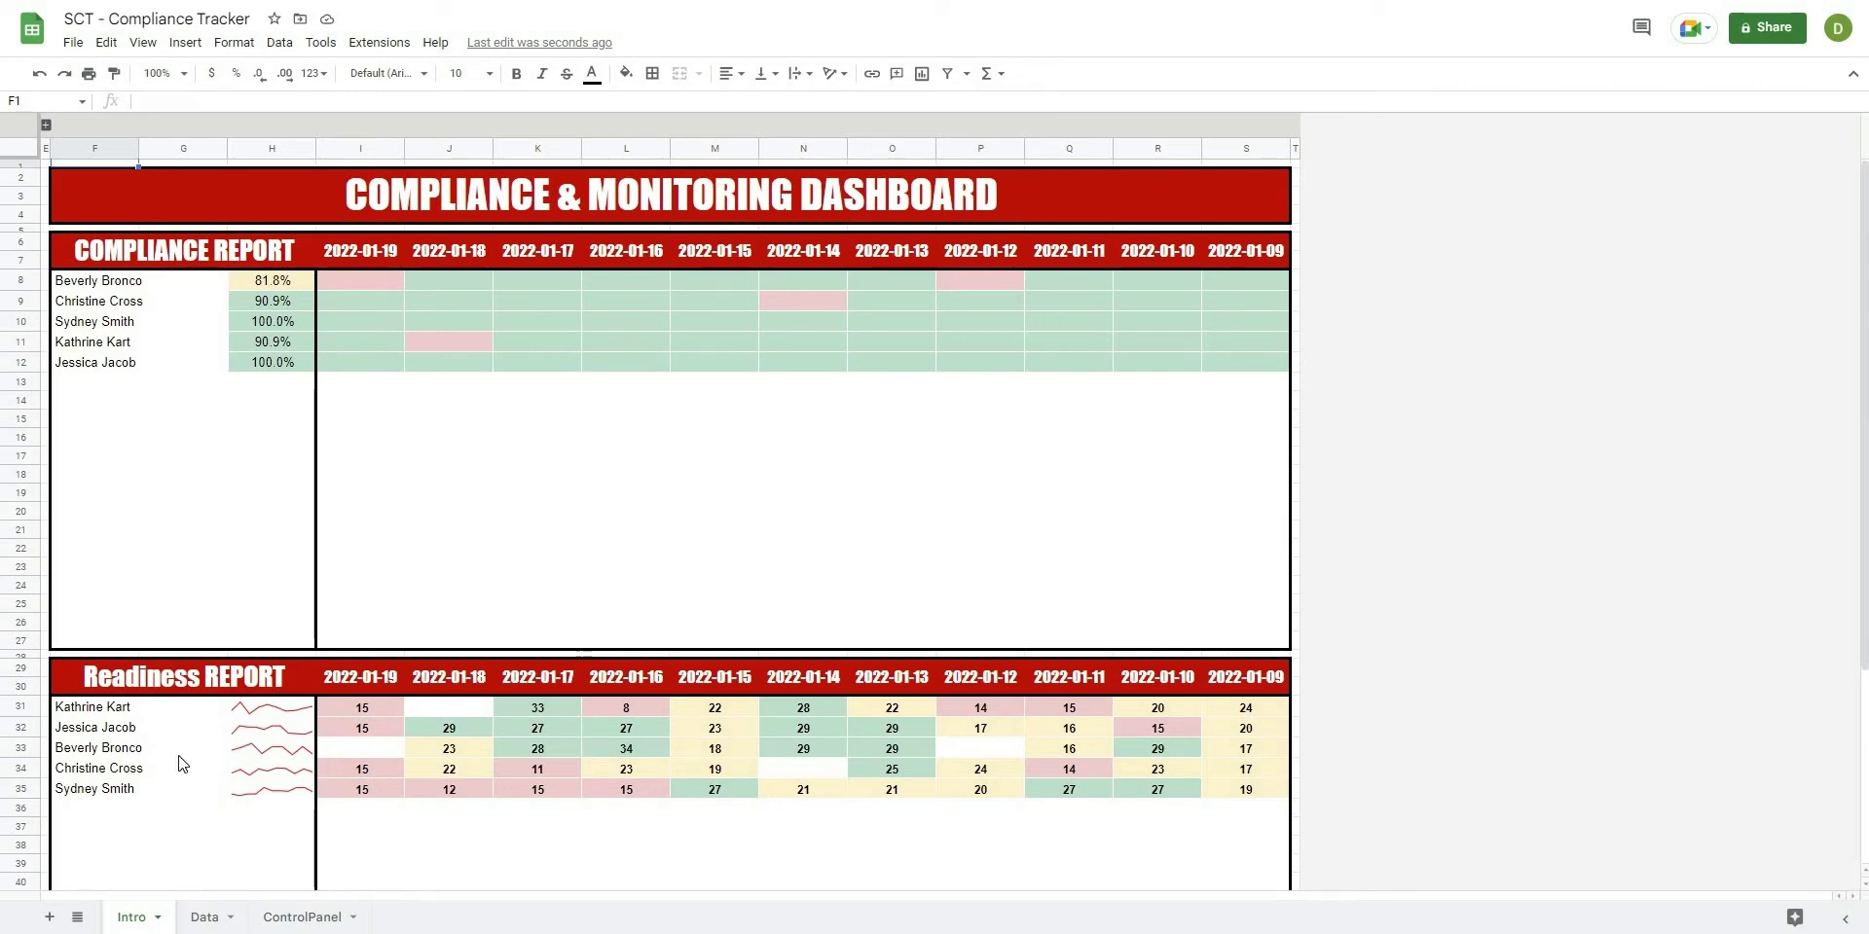
- Expand the grouped Dashboard Filters columns and set Select Metric 1 to Stress 1-10
scroll(179, 764, down, 5)
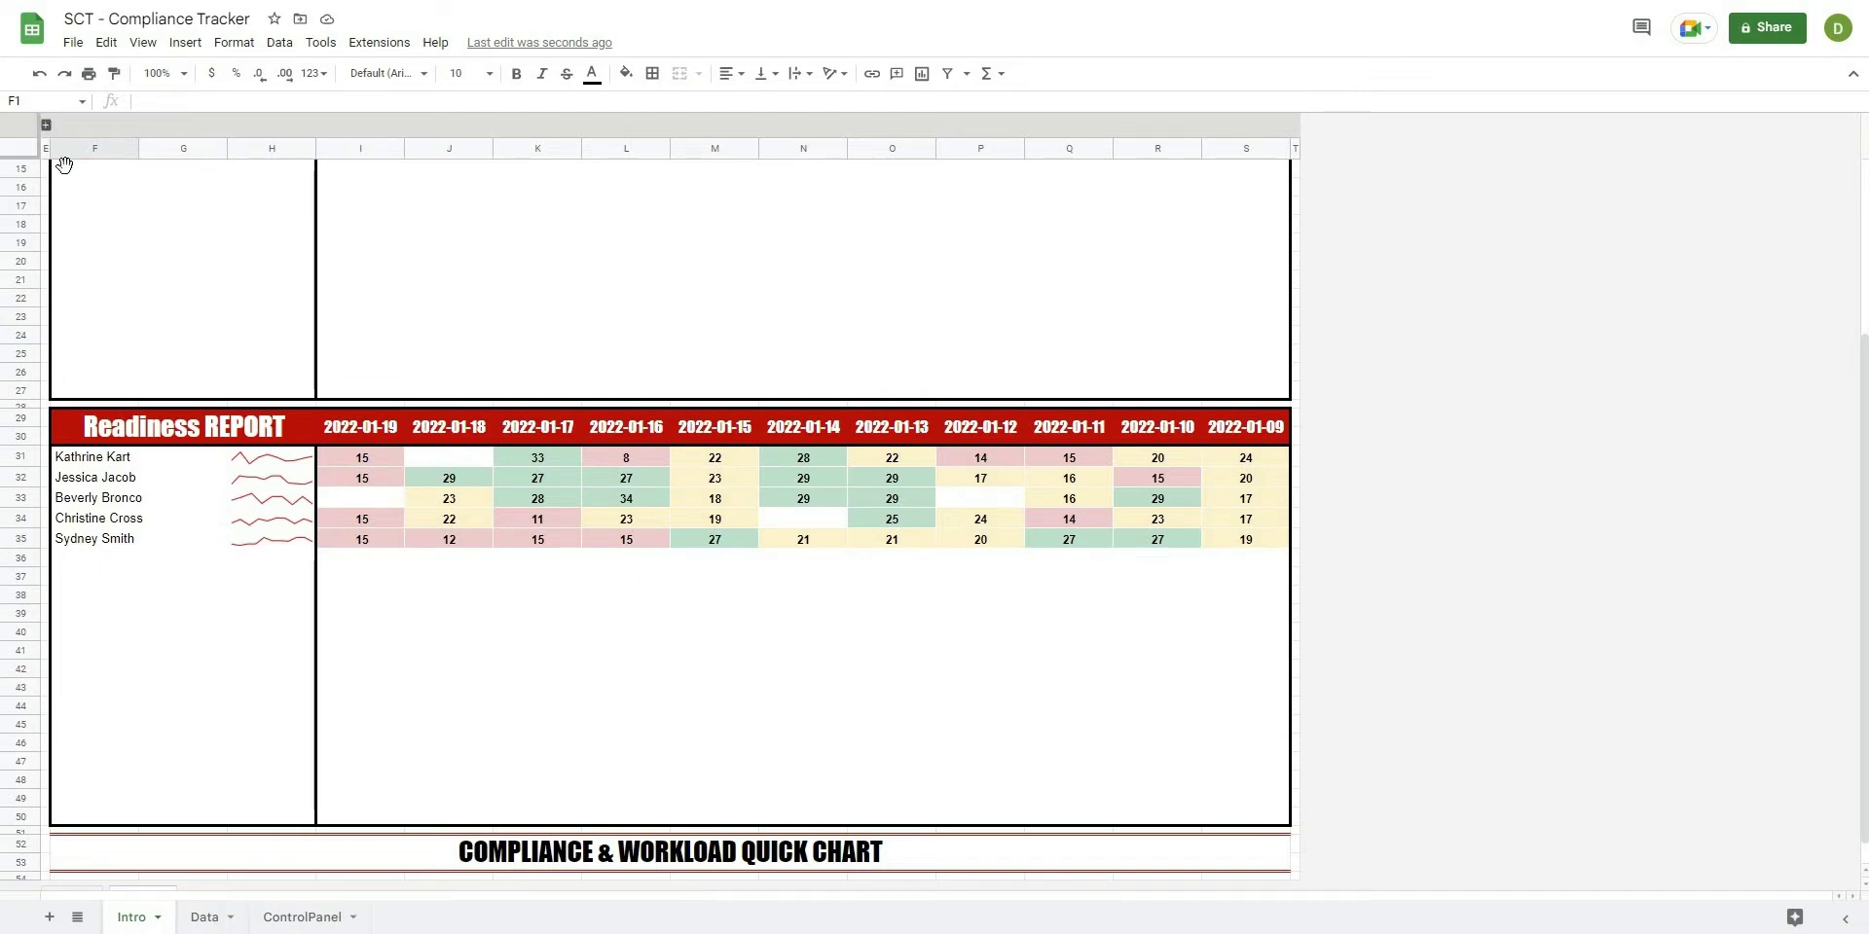
click(46, 125)
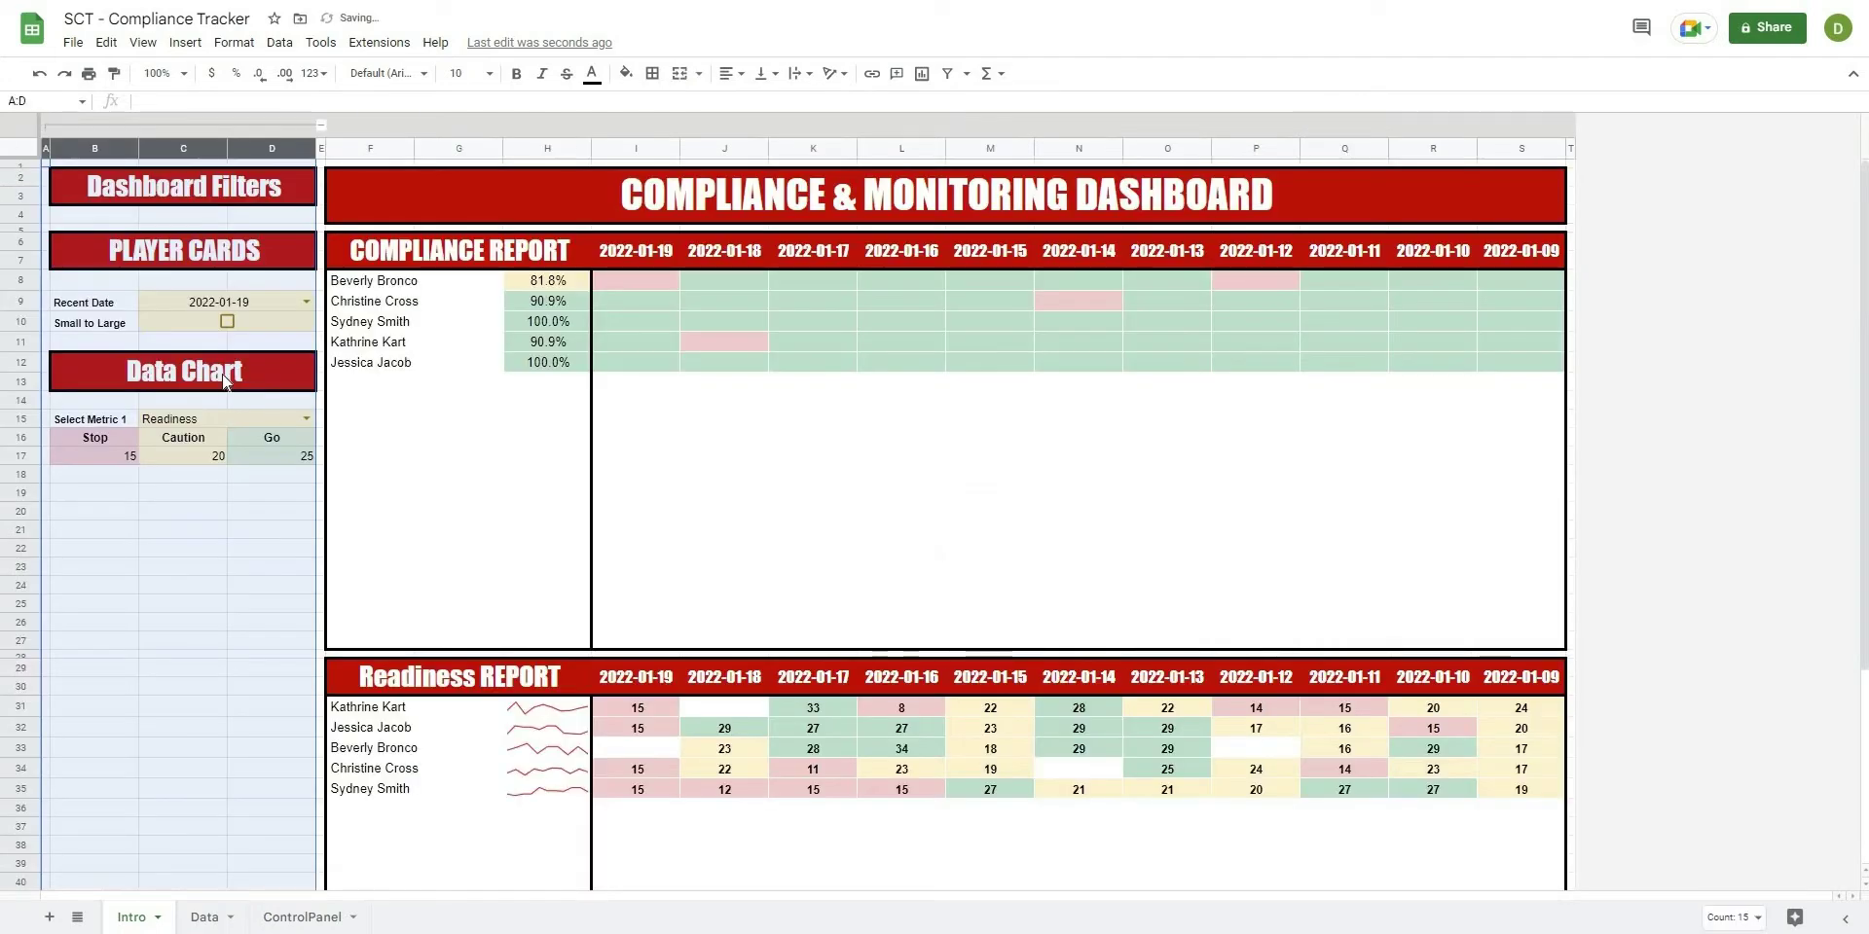
click(307, 417)
click(213, 465)
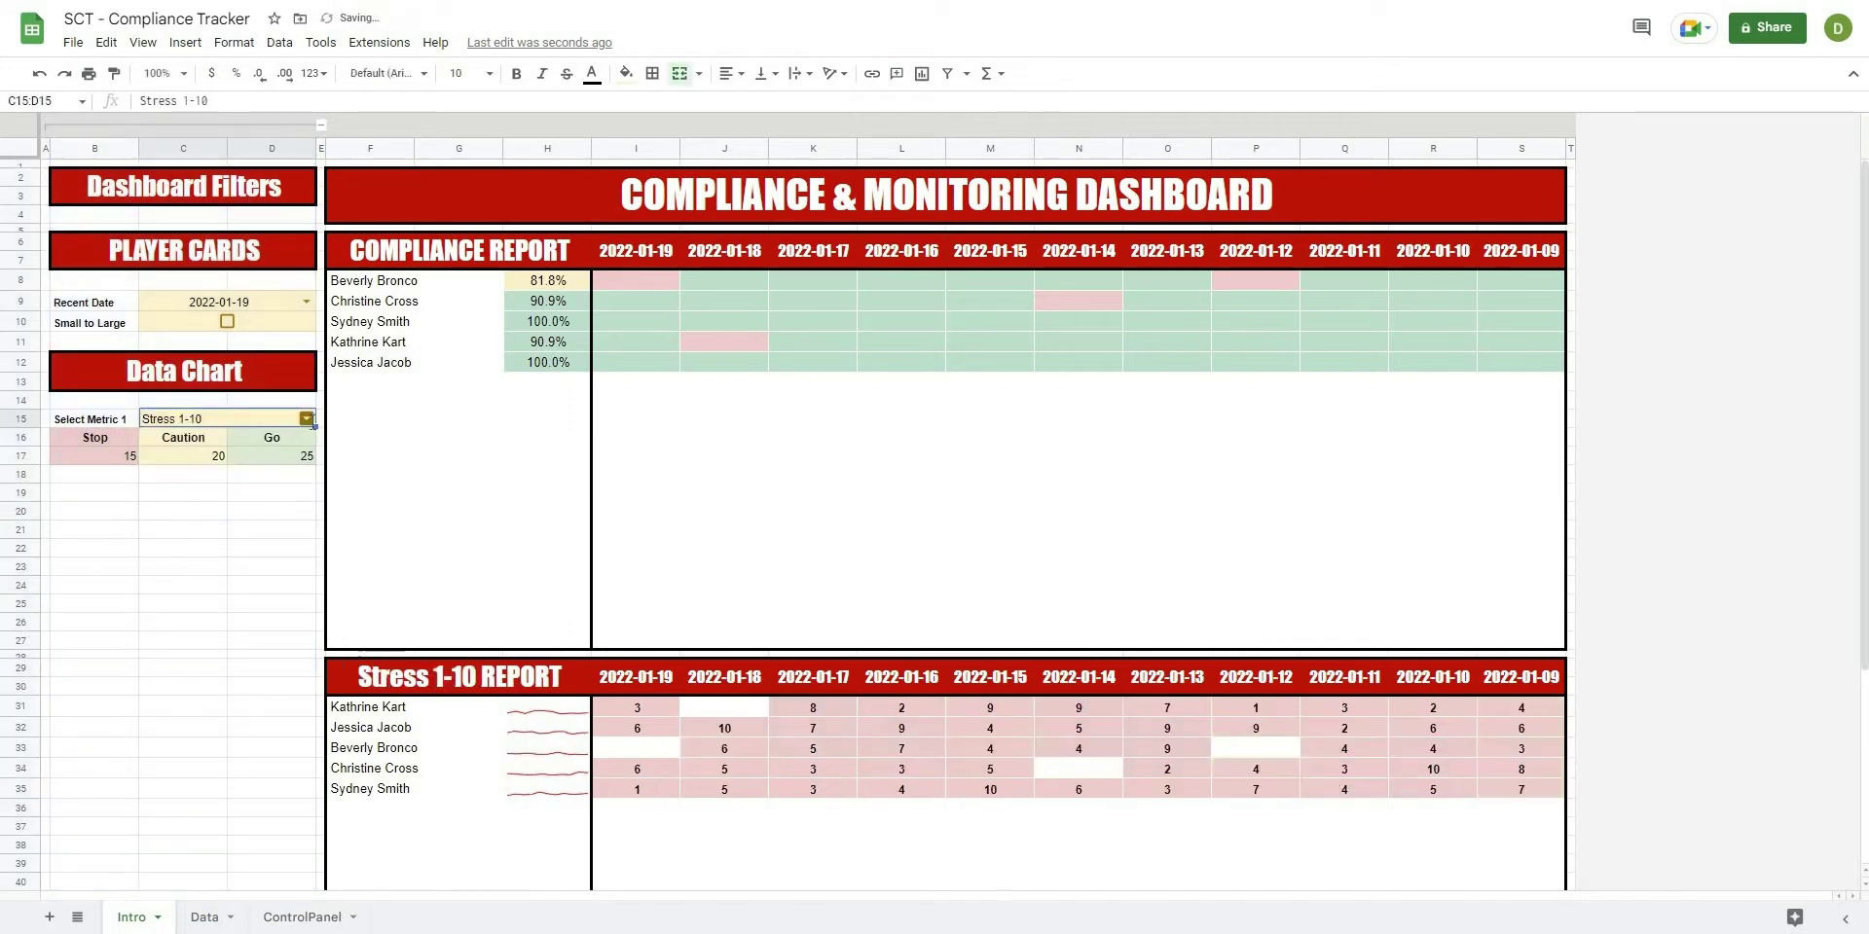
click(239, 418)
key(Return)
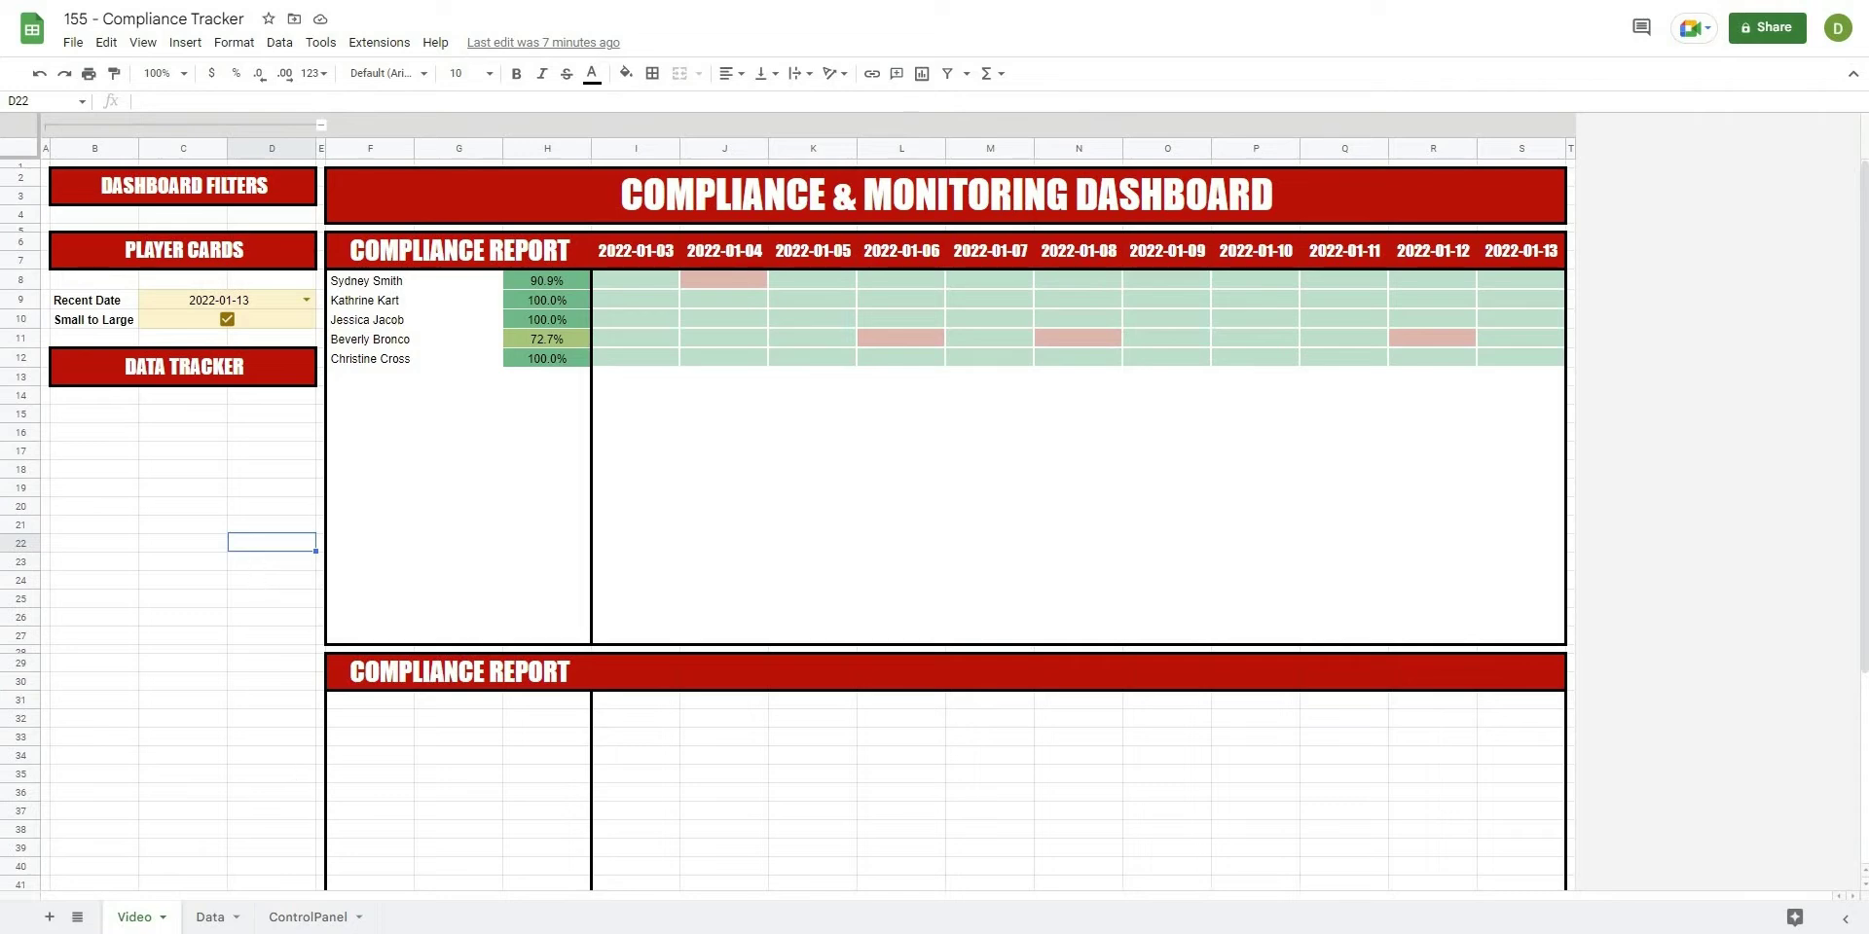
- In the 155 - Compliance Tracker file, review the Data sheet and the Video sheet's report sections and empty Data Tracker area
key(ctrl+shift+Page_Down)
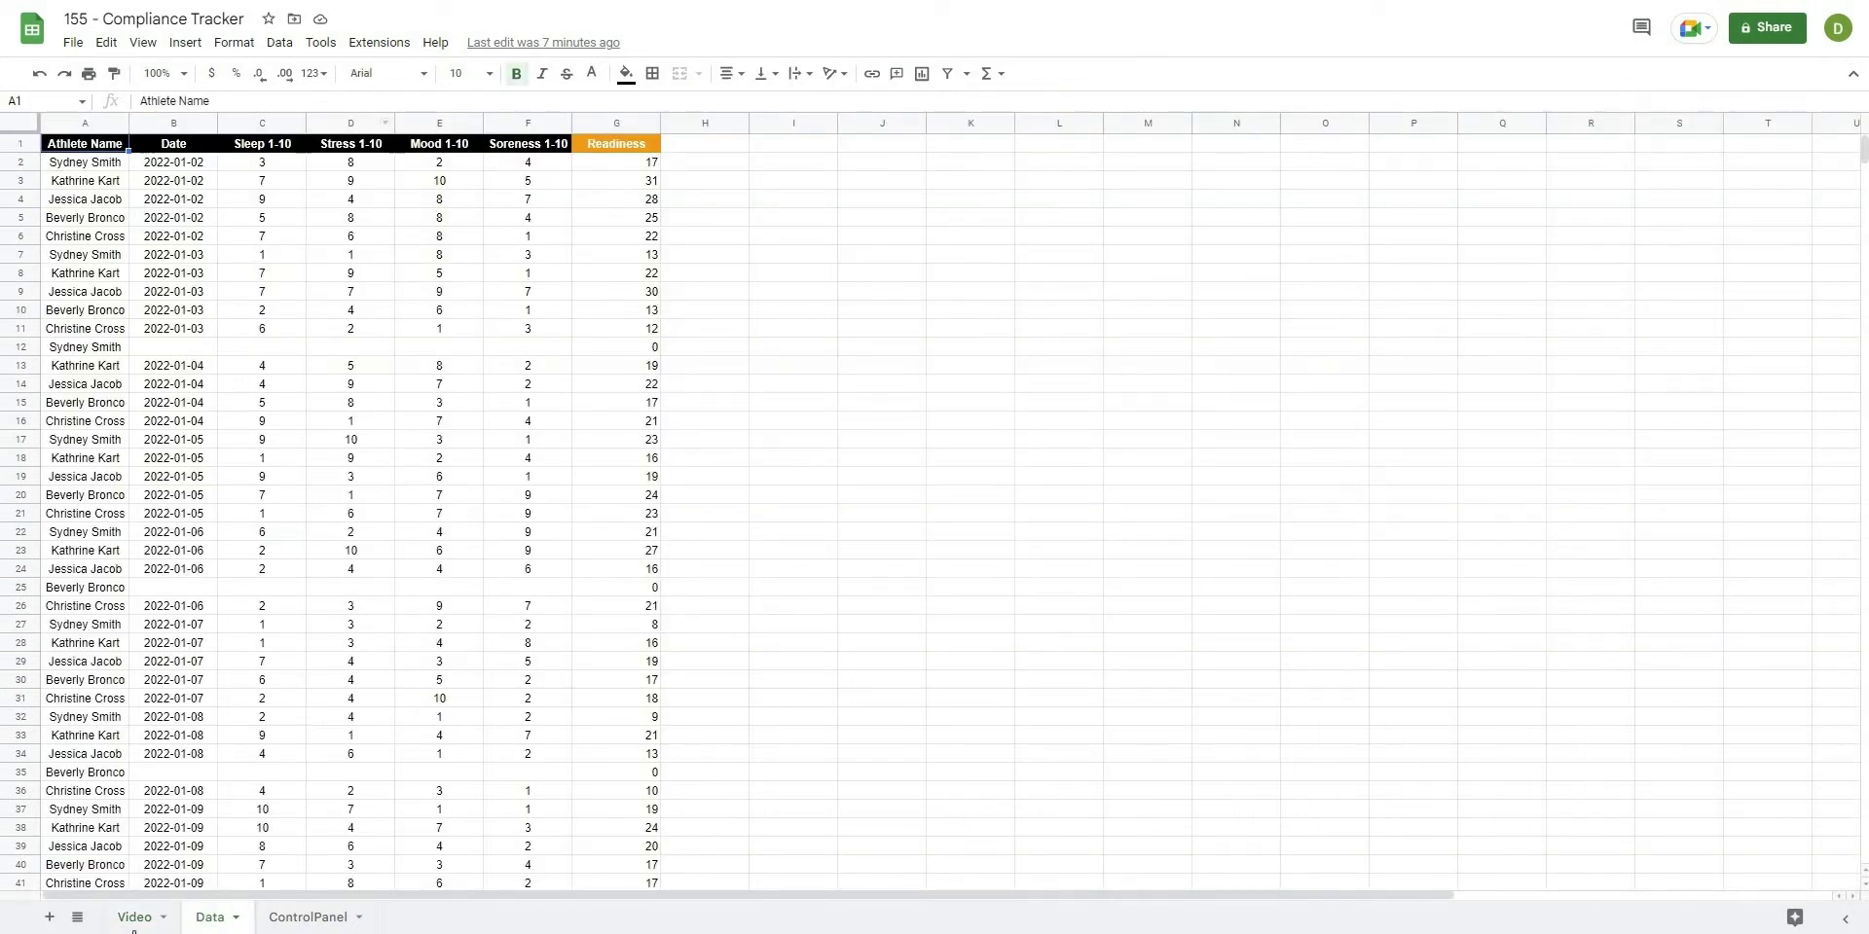
key(ctrl+shift+Page_Up)
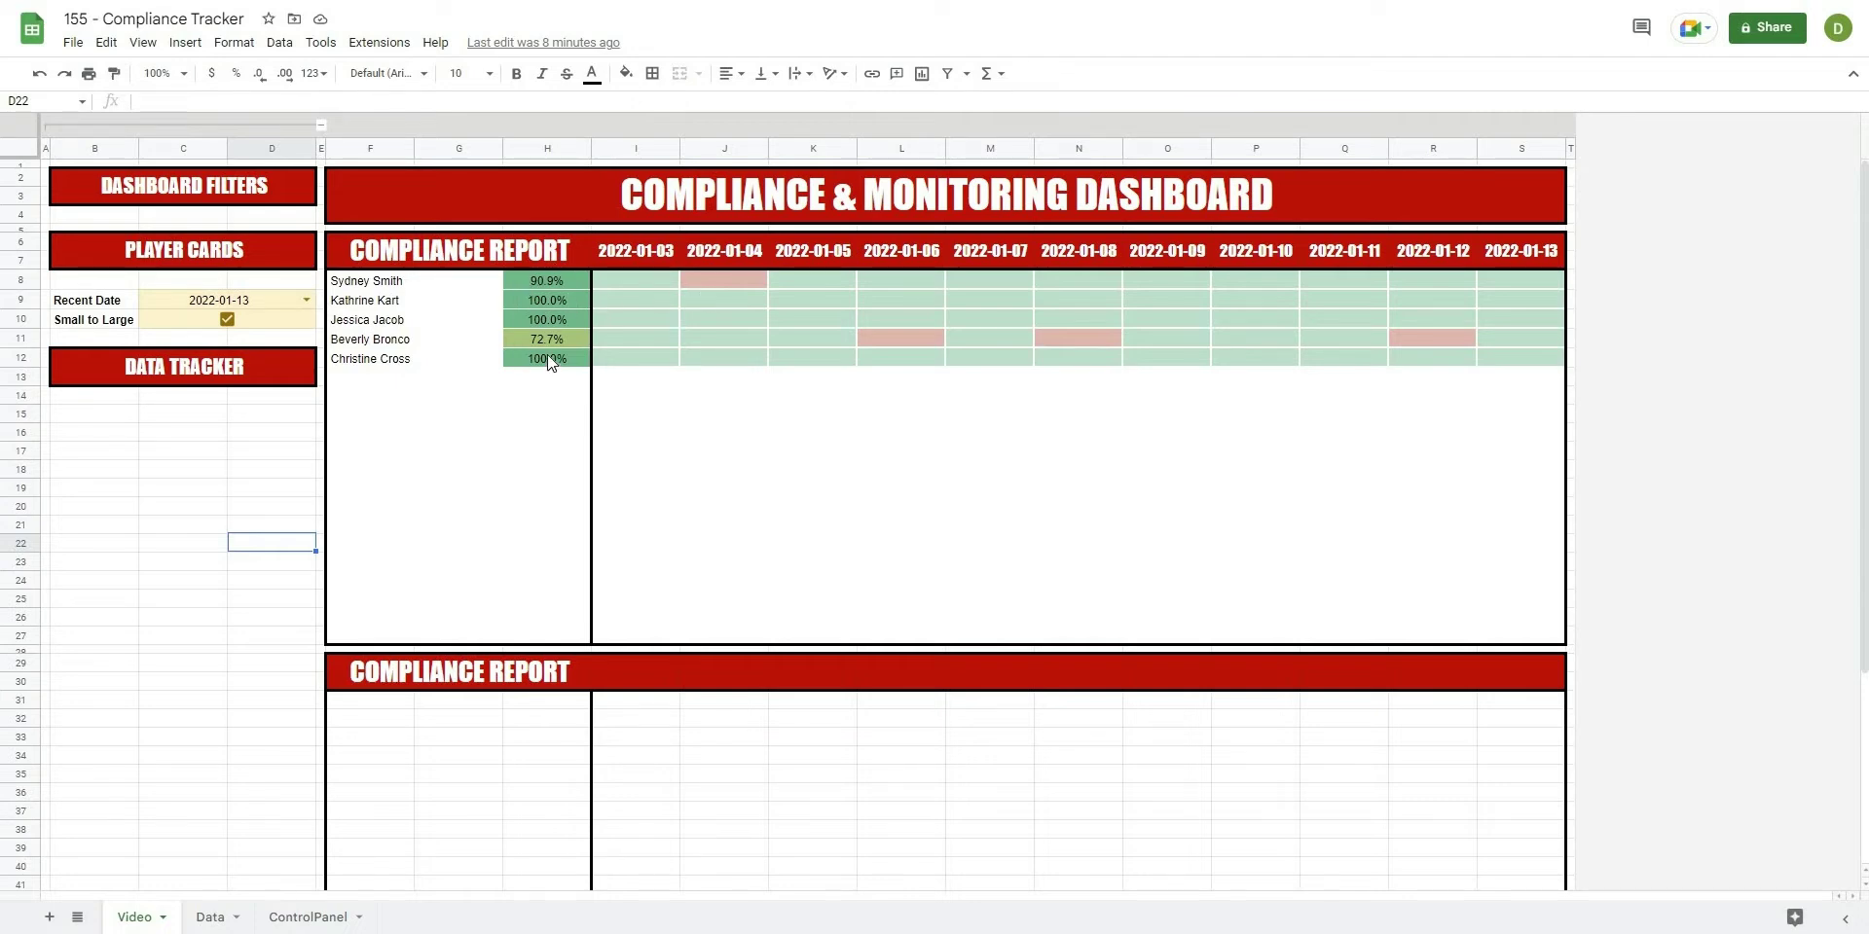
scroll(314, 613, down, 3)
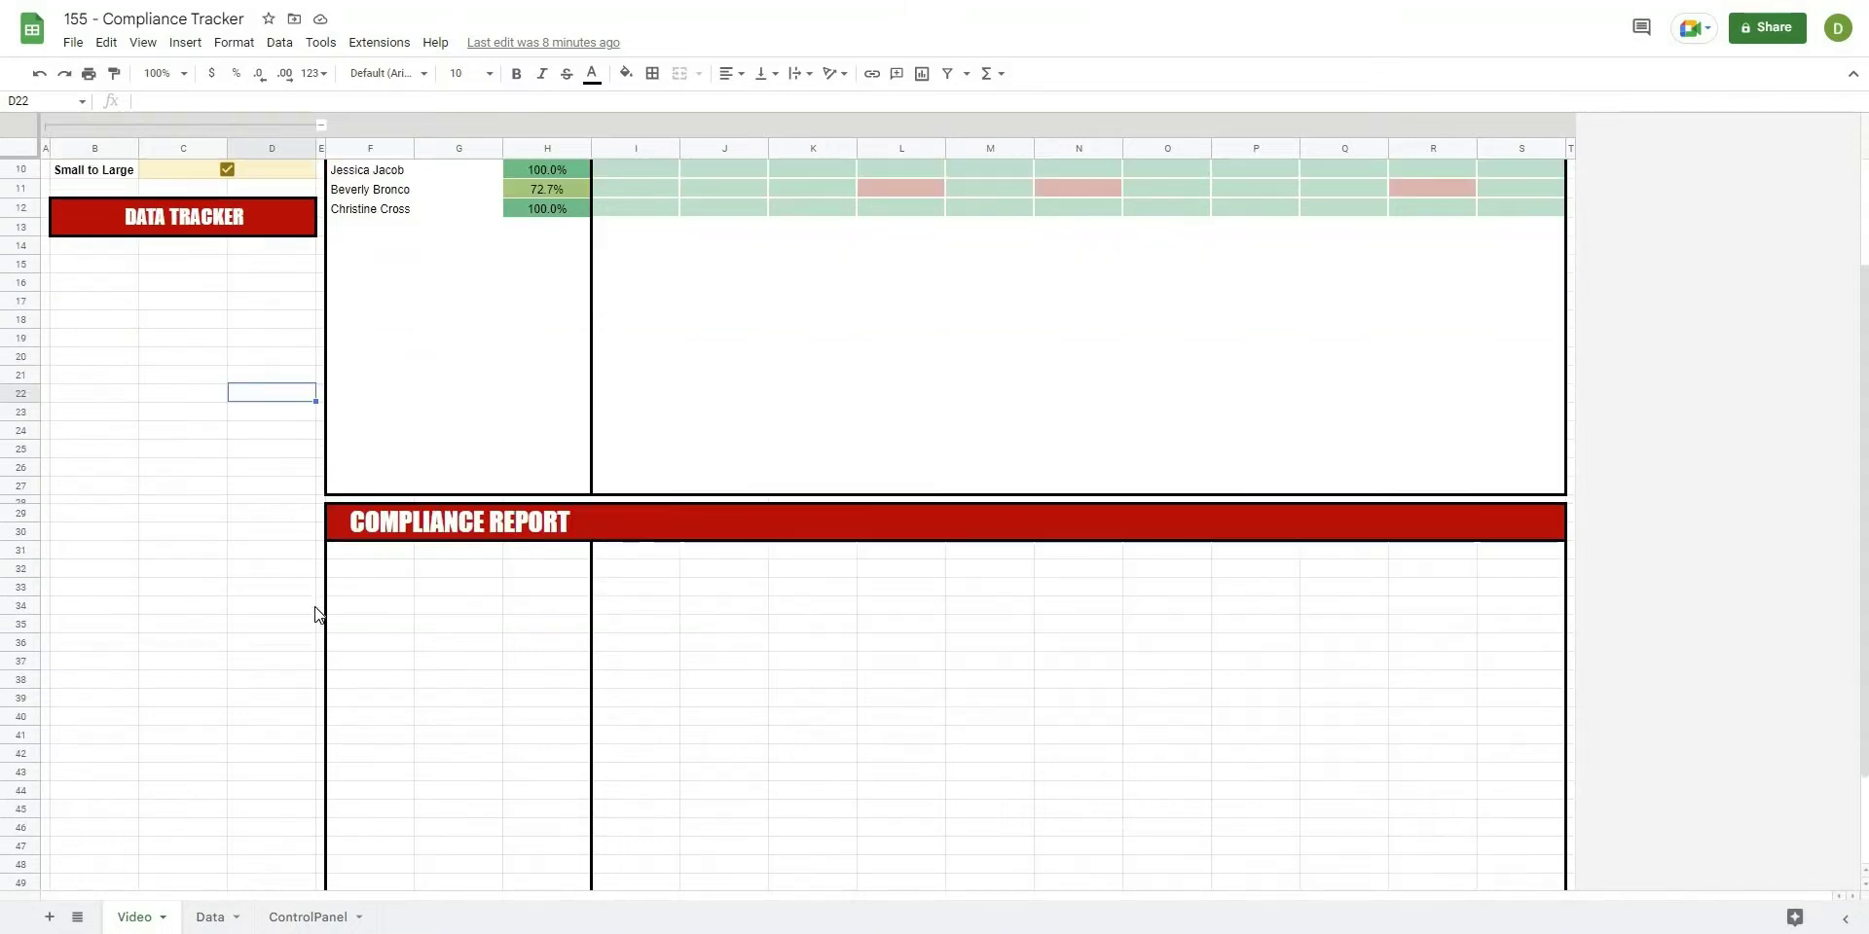
scroll(314, 613, down, 3)
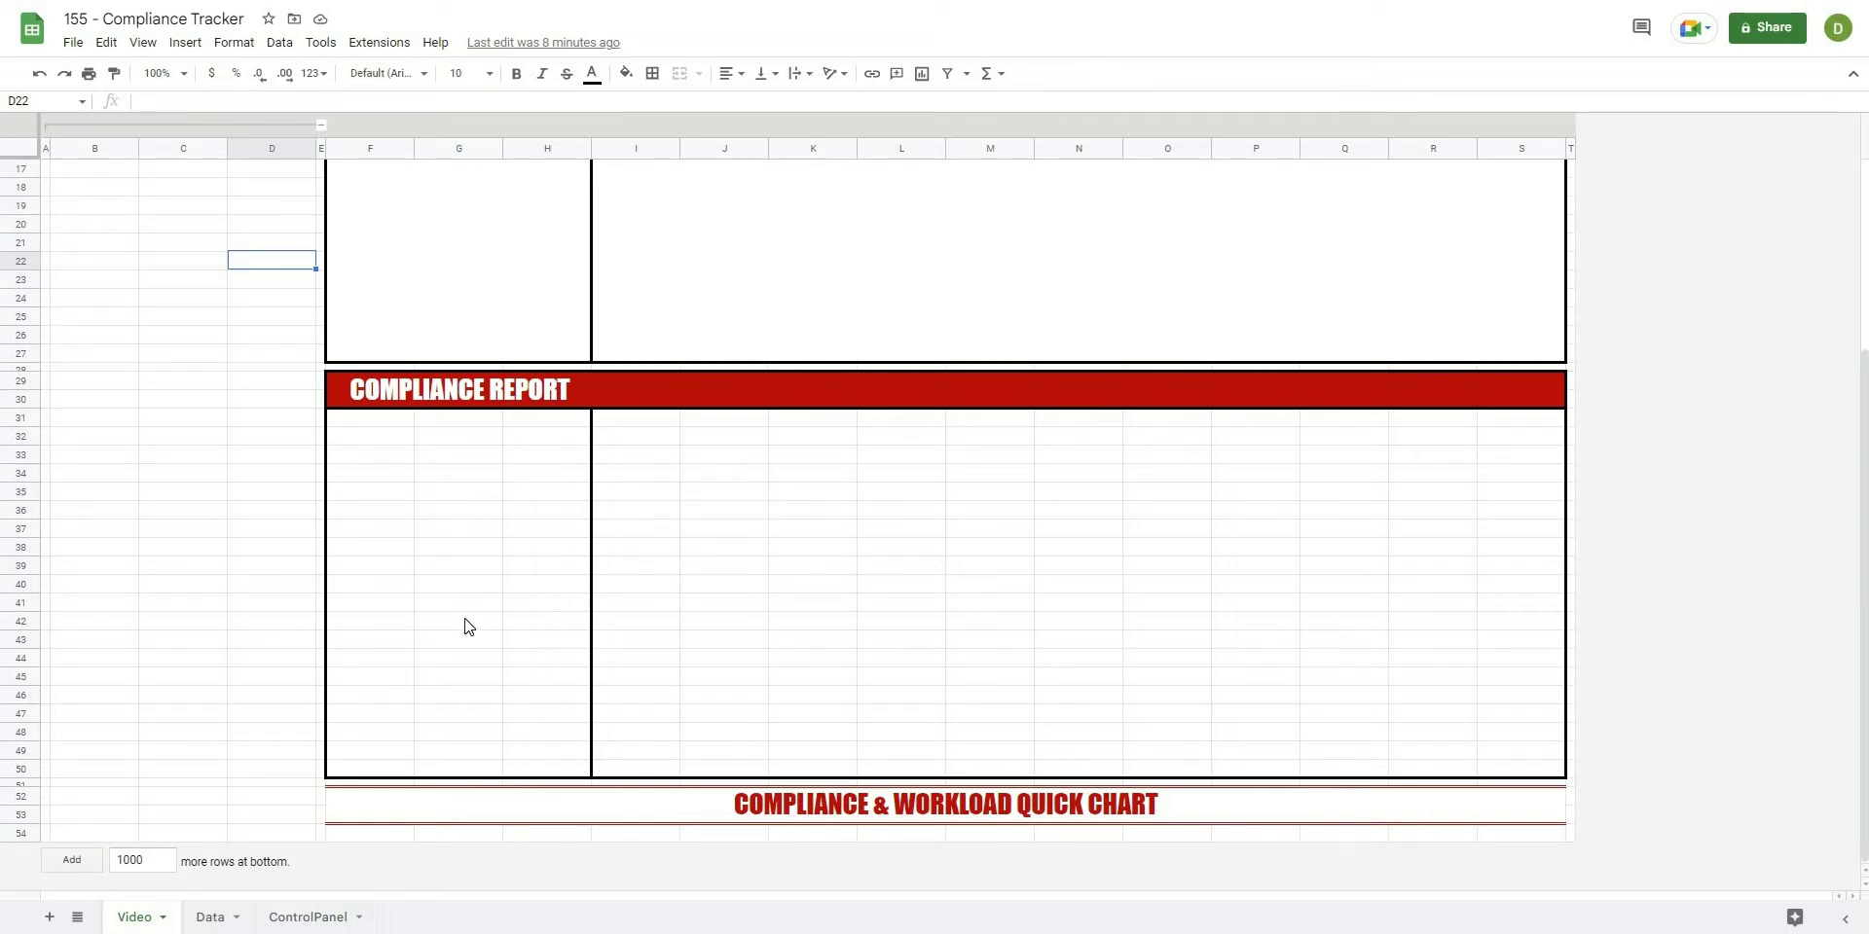
scroll(466, 625, up, 7)
click(176, 436)
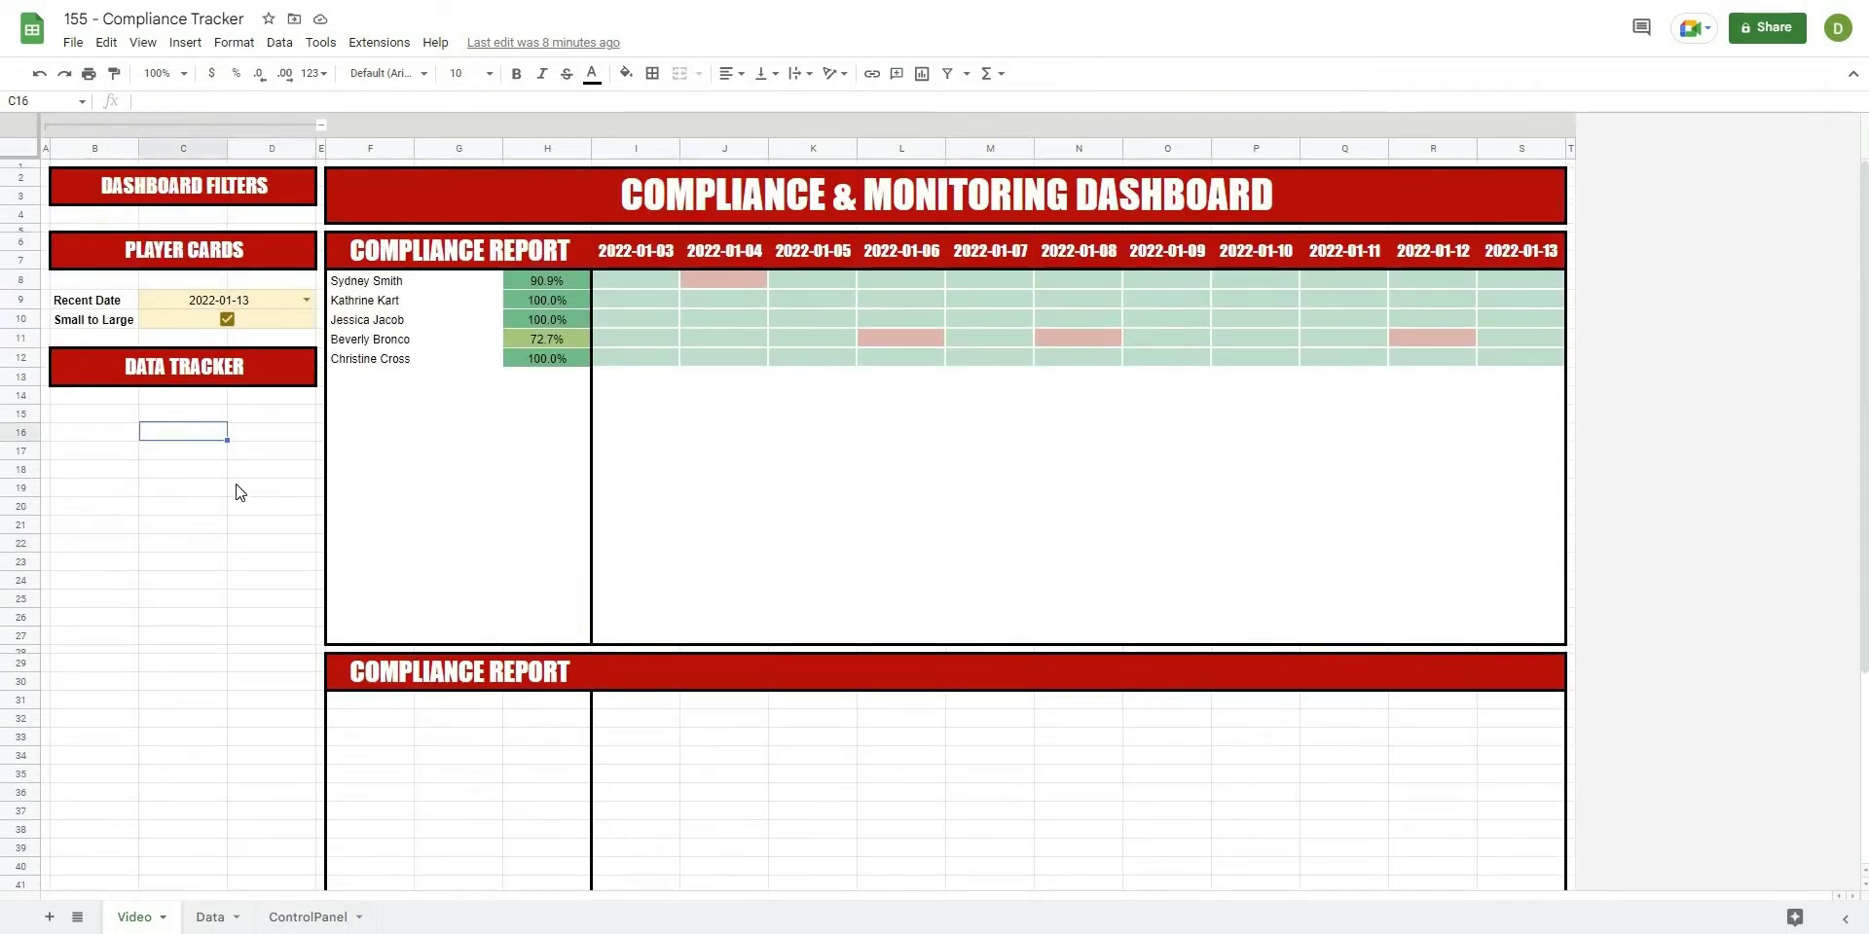
click(236, 486)
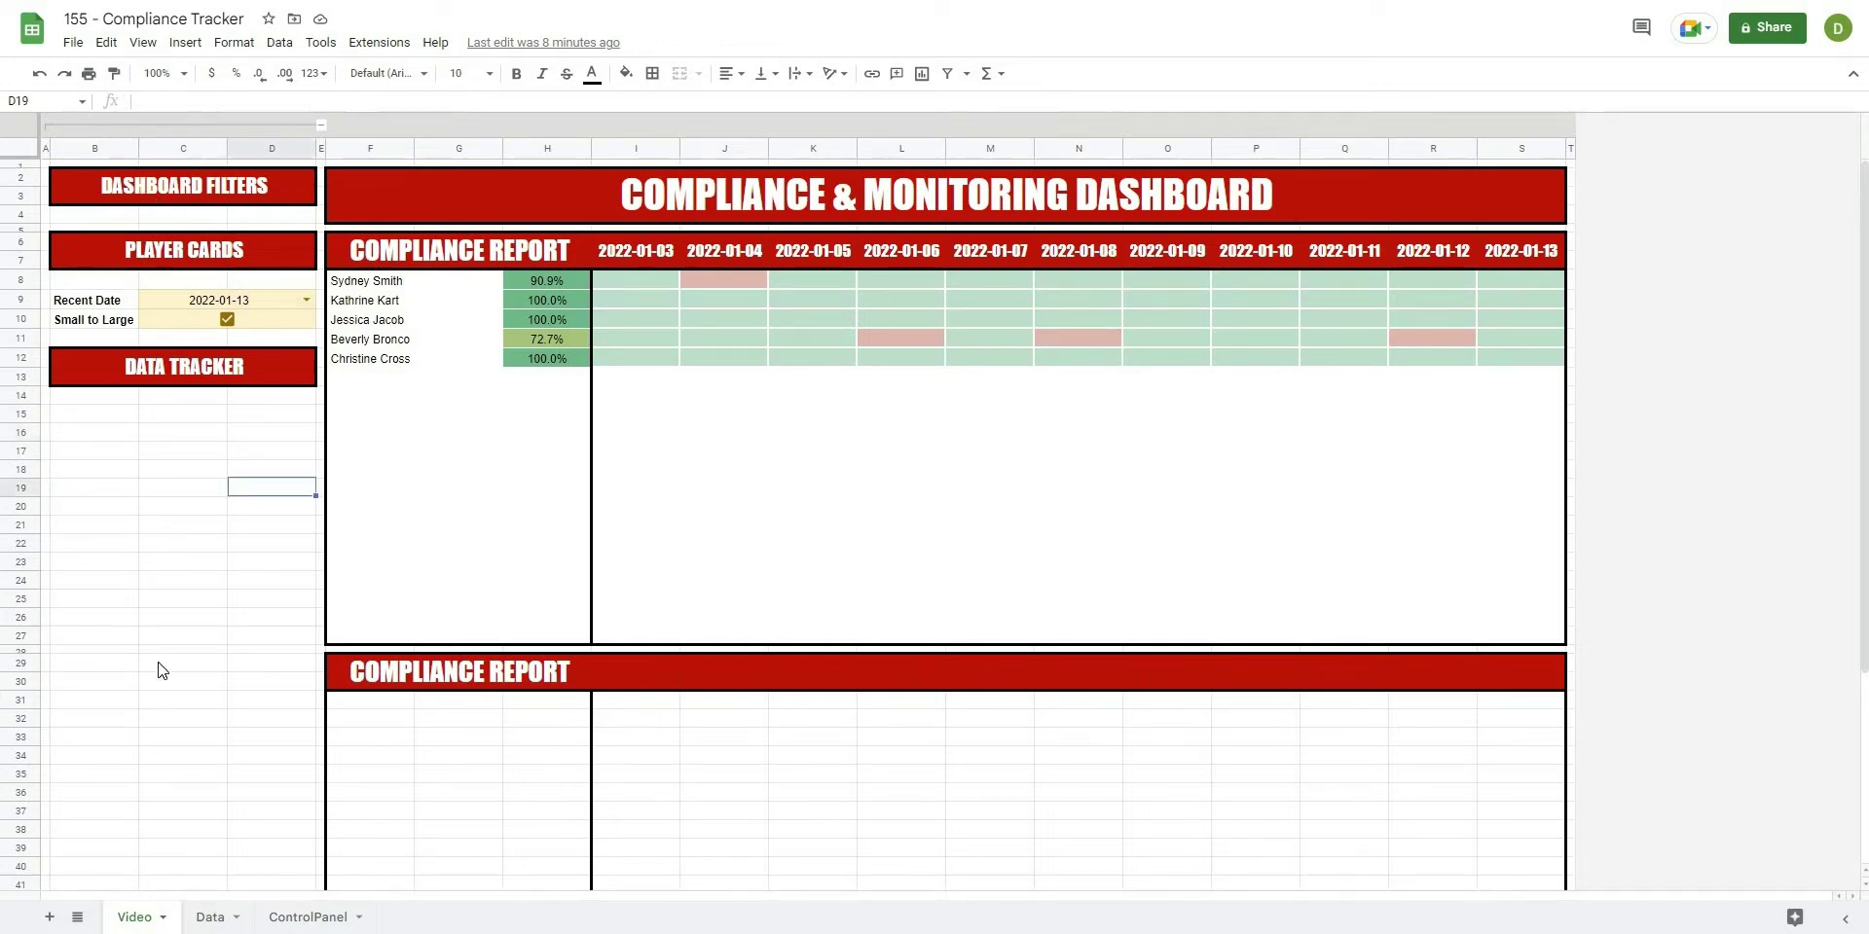
drag(183, 185, 187, 780)
click(188, 790)
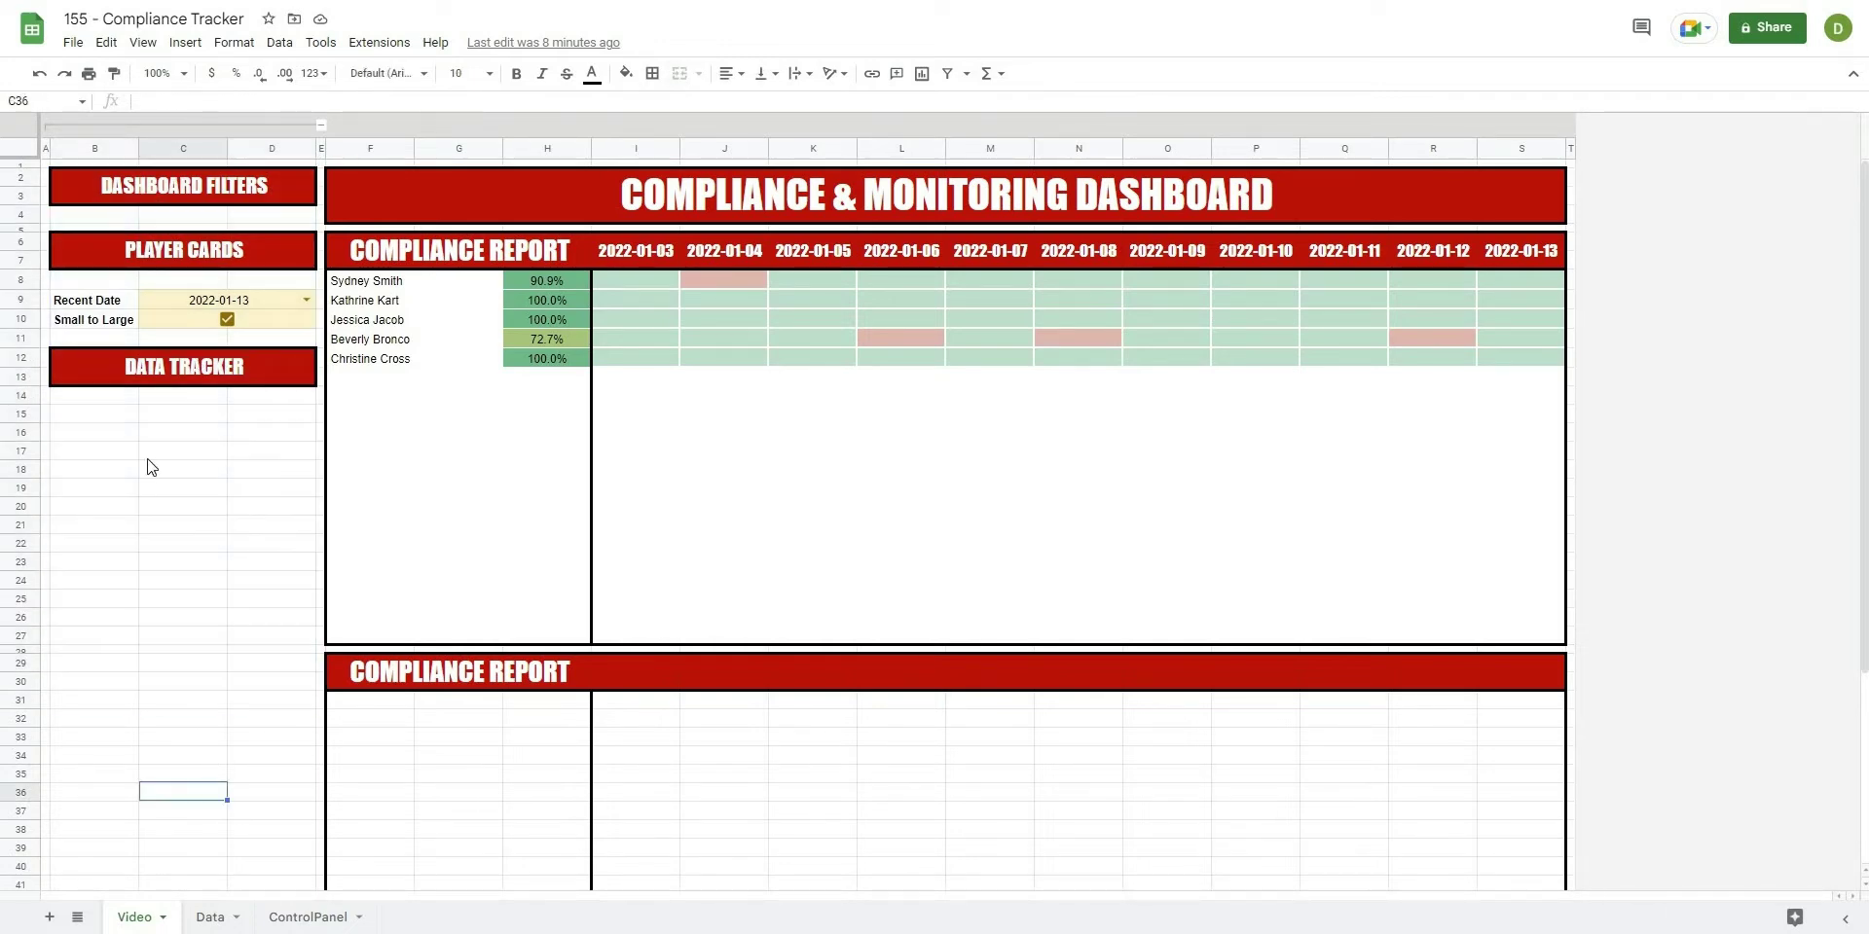
- Copy the Recent Date label and its dropdown from B9:D9 to row 15 under Data Tracker
drag(82, 308, 226, 310)
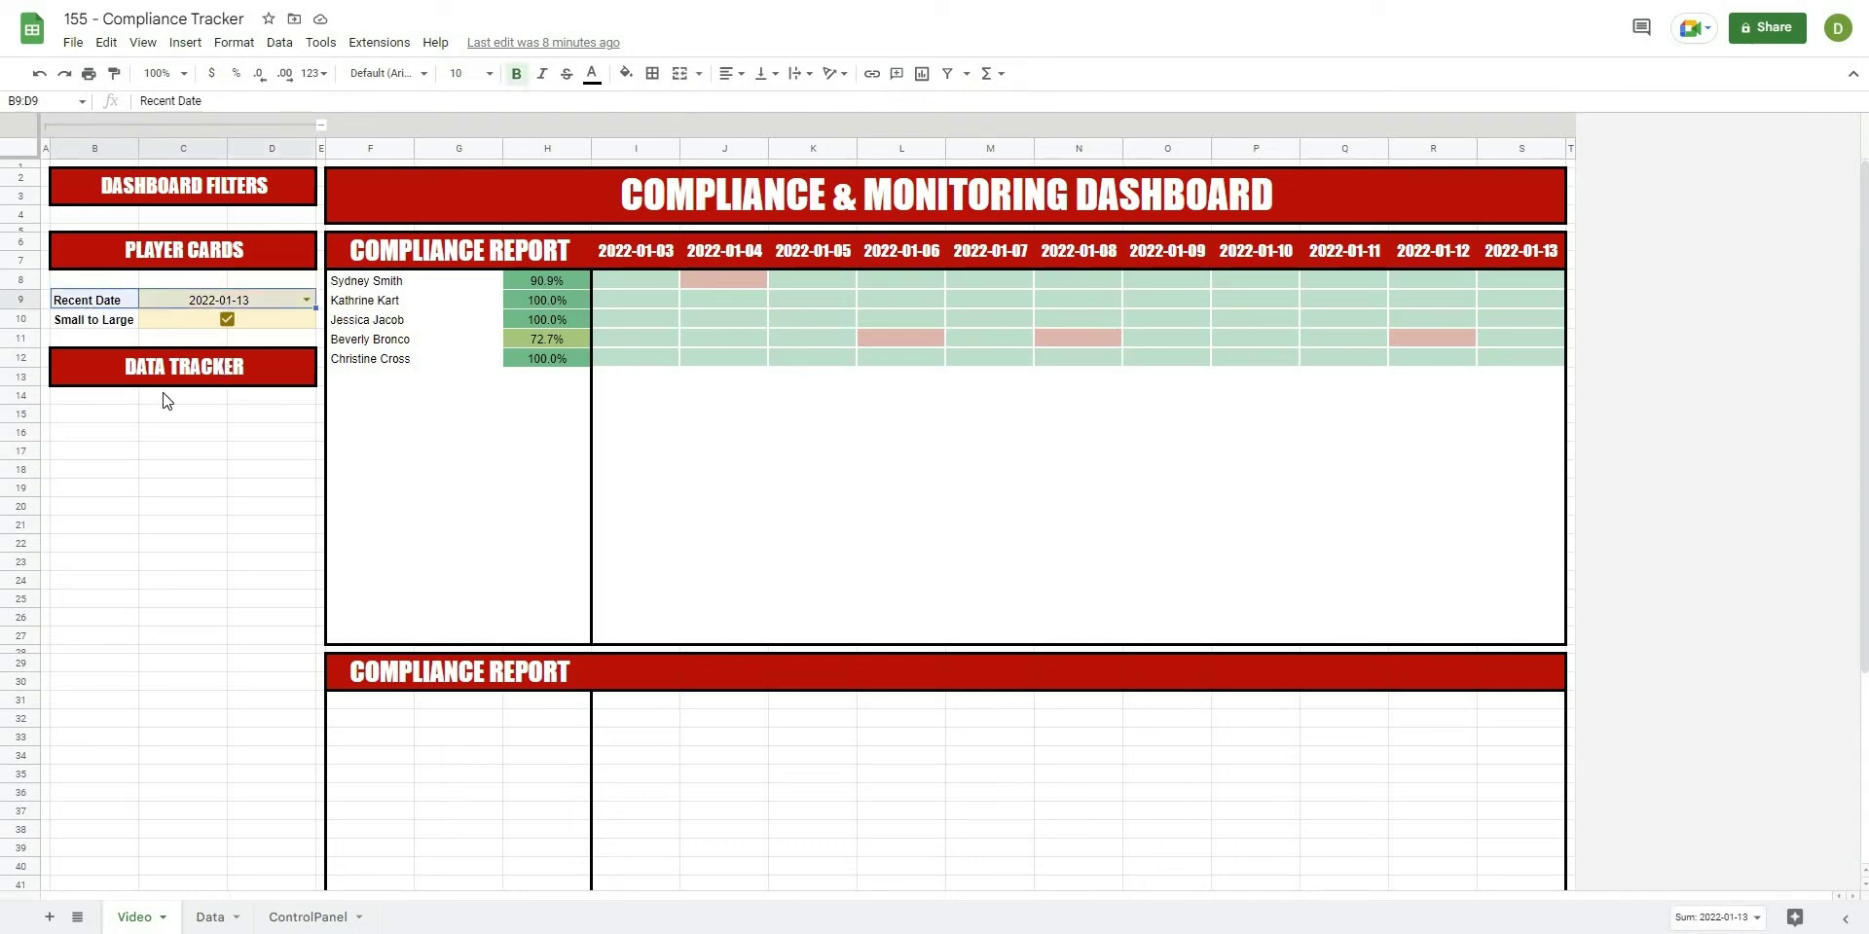
key(ctrl+c)
click(109, 416)
key(ctrl+v)
click(151, 520)
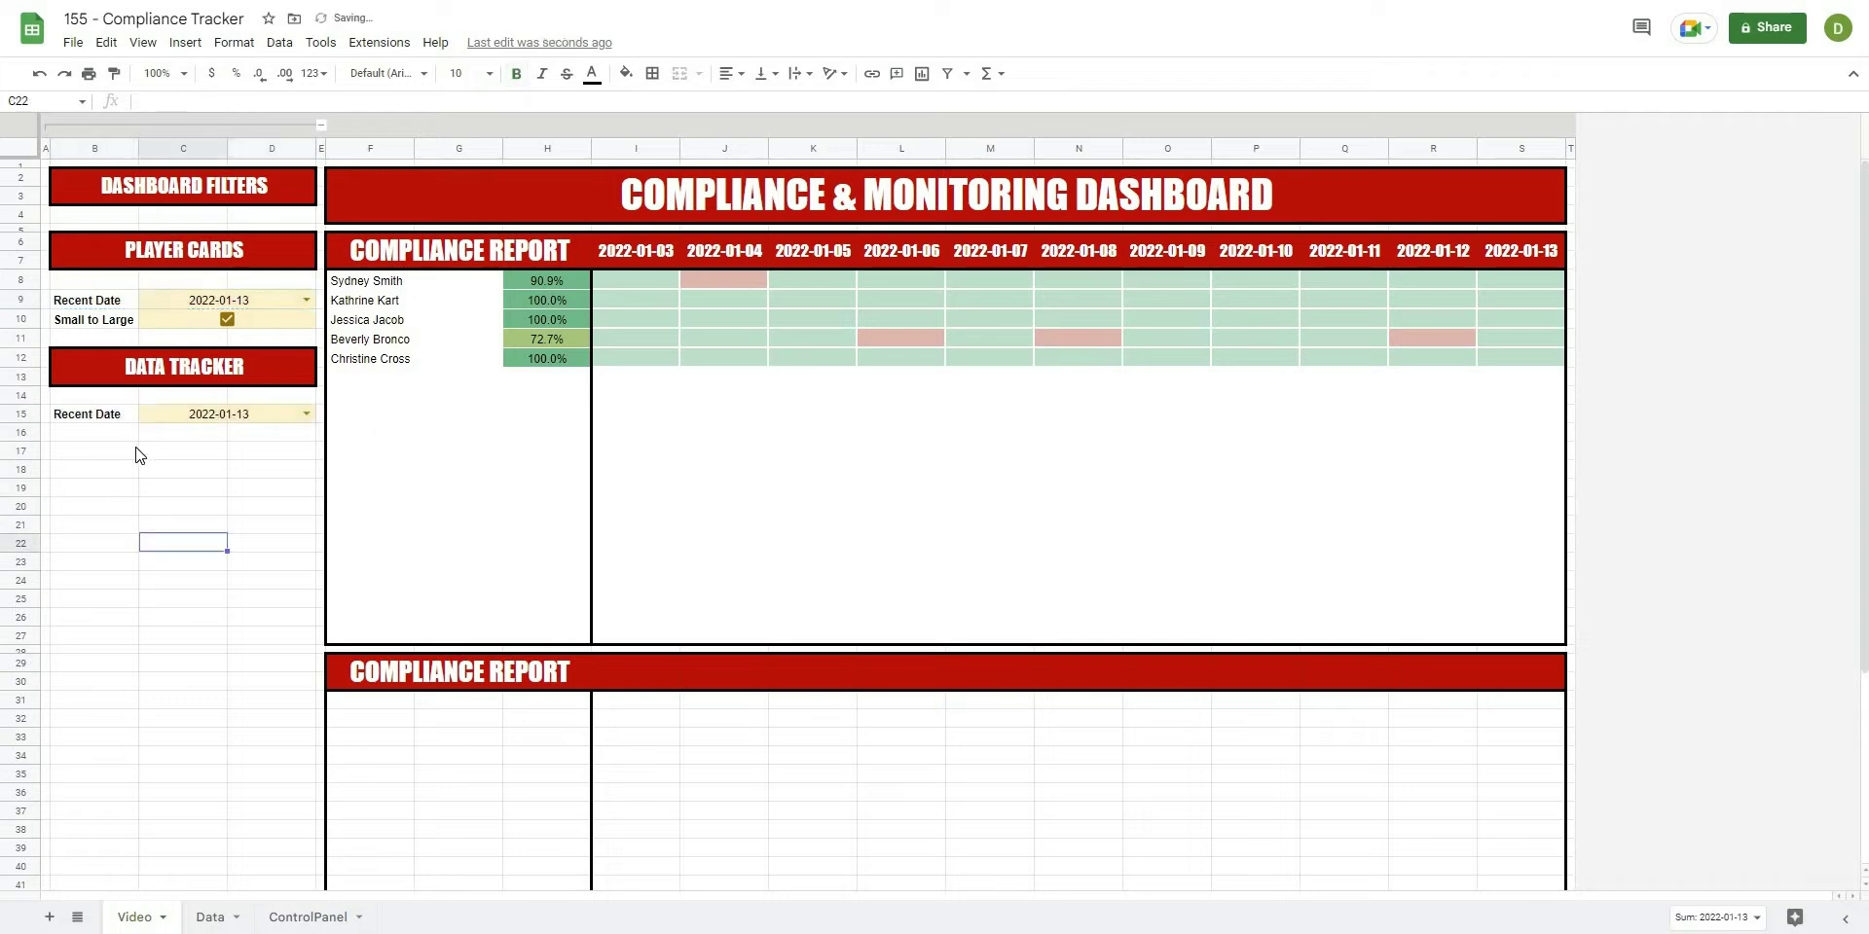
- Change the label in B15 under Data Tracker to "Select Metric"
click(121, 415)
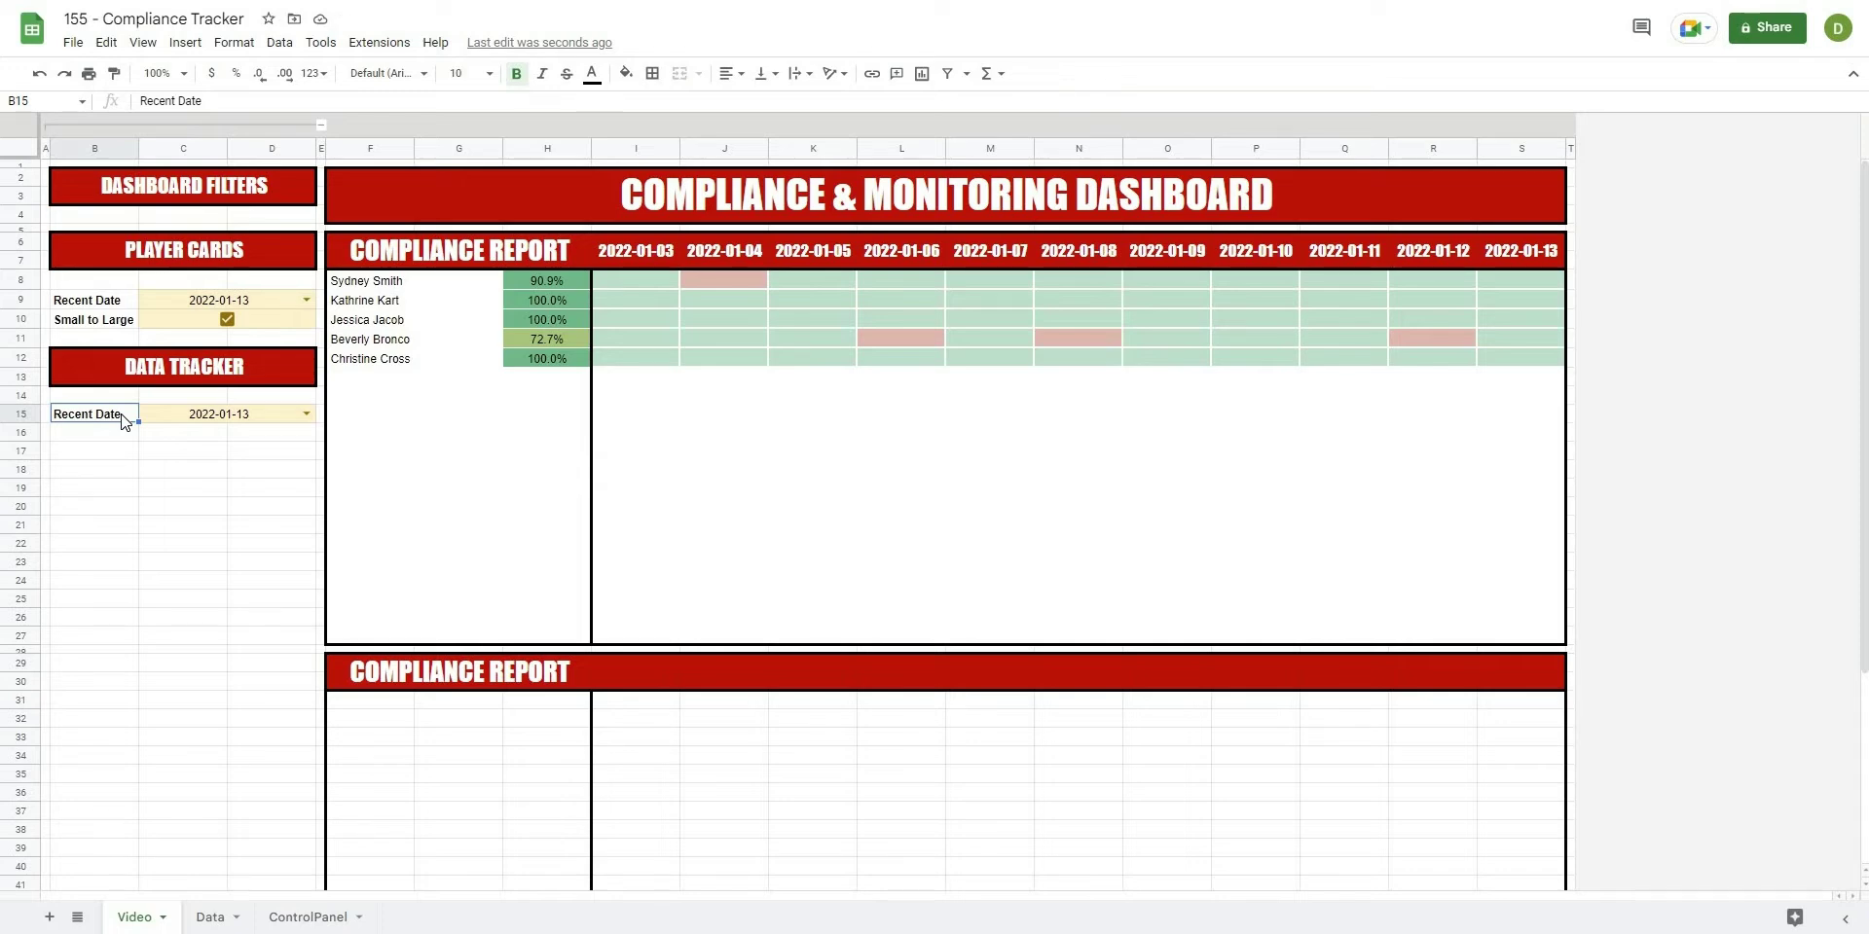
text(Select Metric)
key(Return)
key(Down)
key(Down)
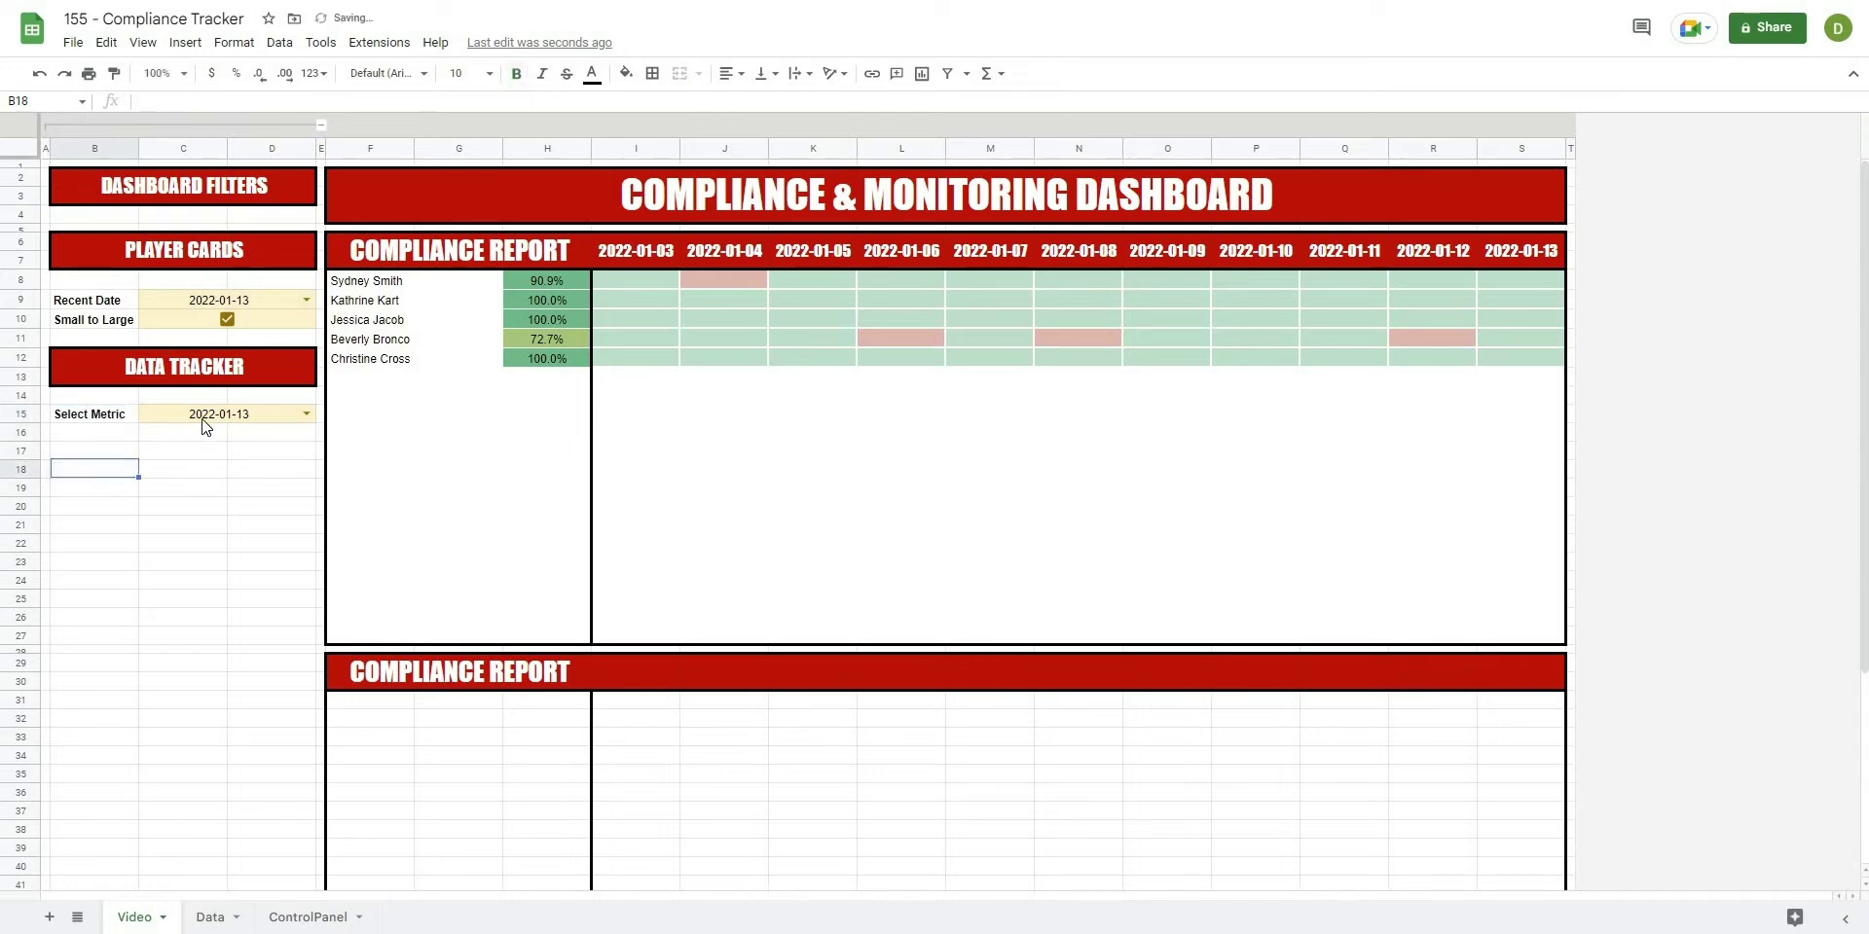
- Clear the date in C15:D15 and set its data validation list range to ControlPanel!C2:C
click(193, 417)
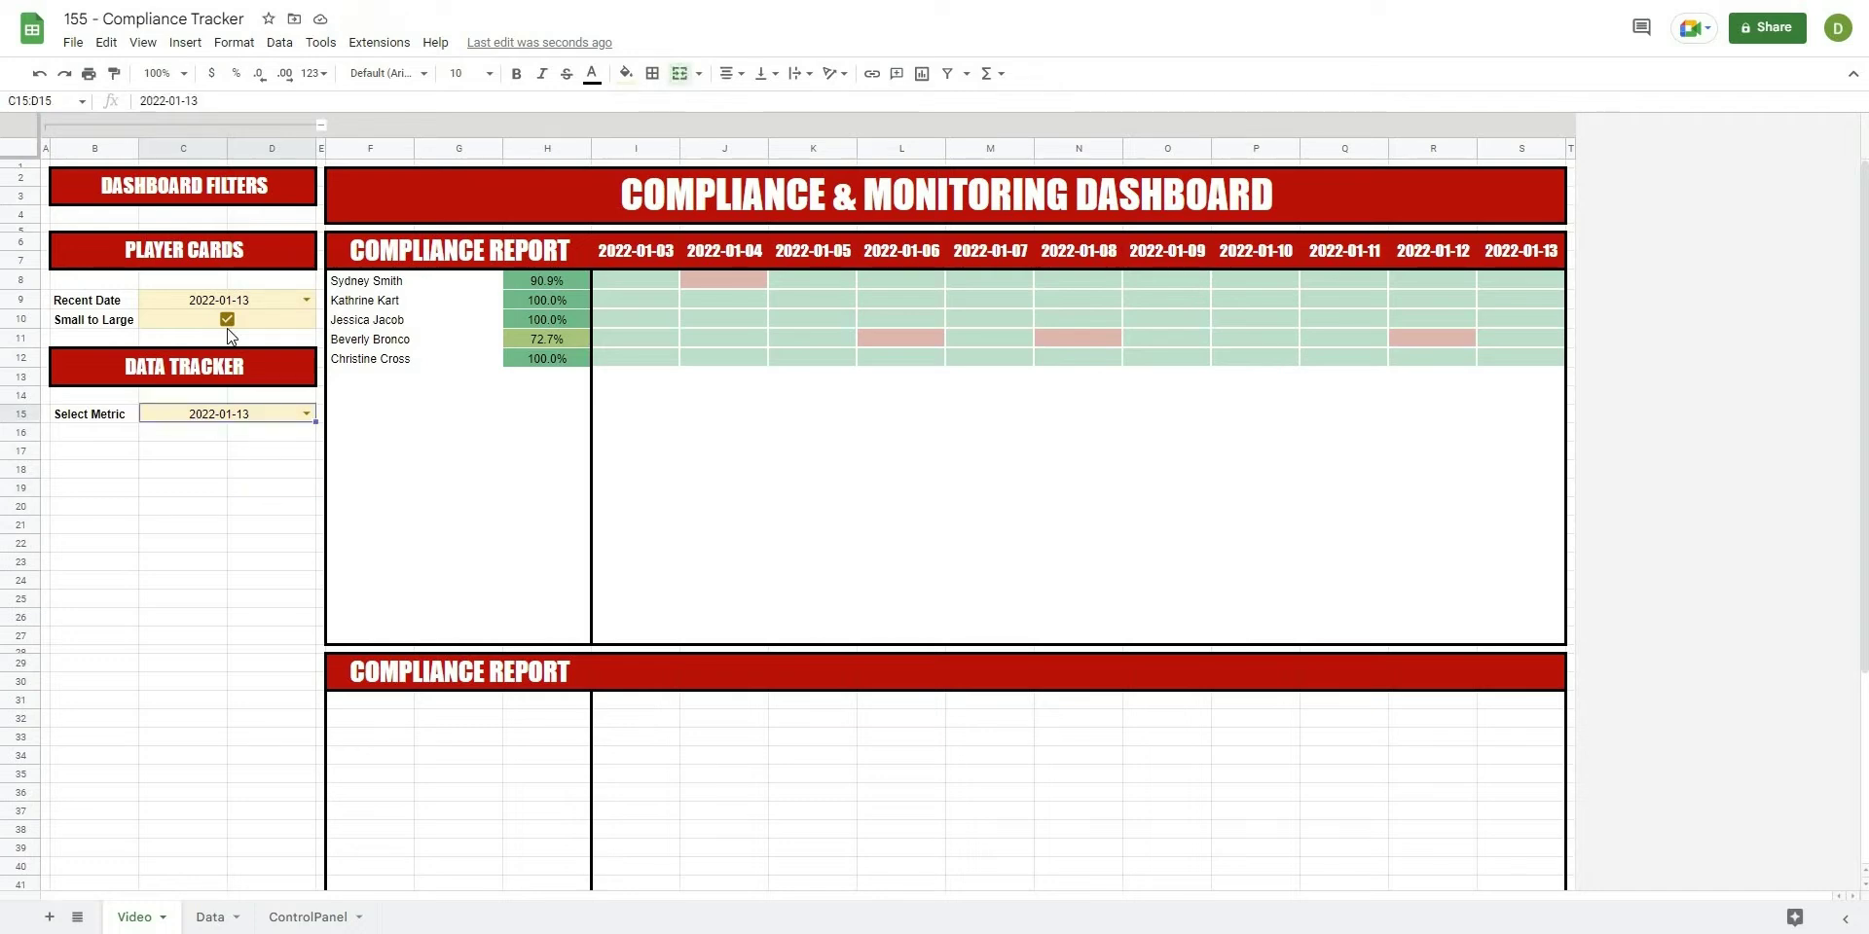
click(231, 420)
key(Delete)
click(280, 42)
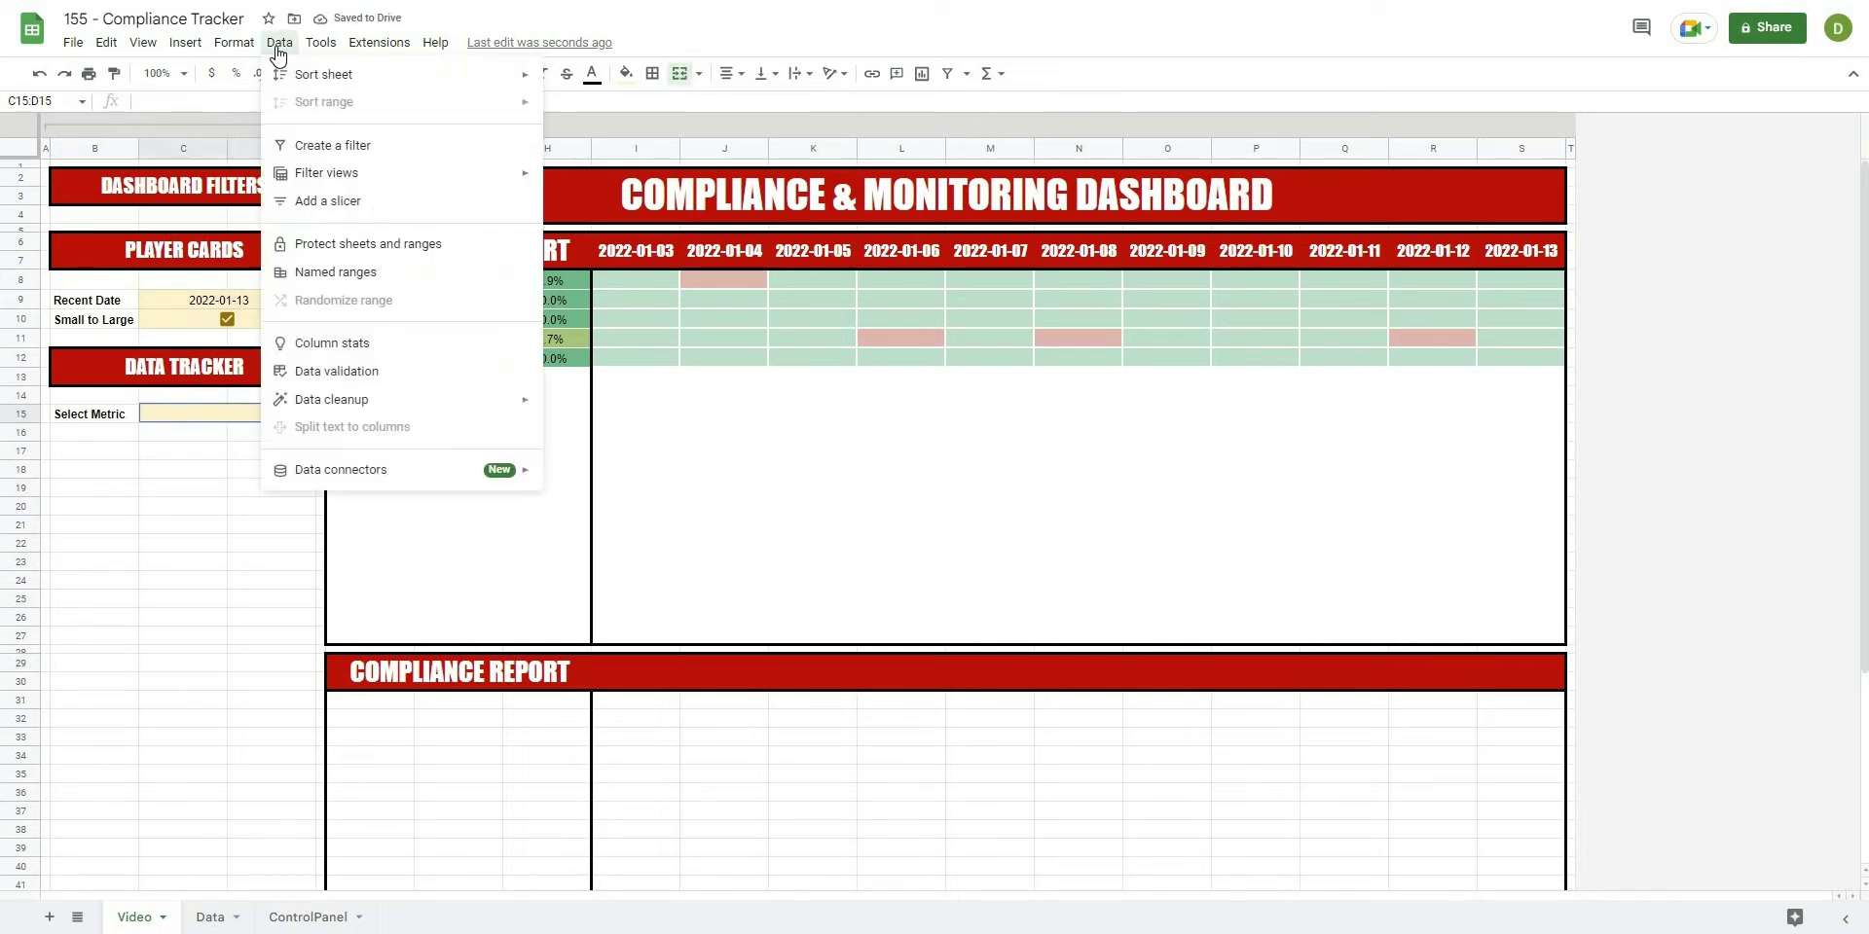
click(348, 372)
click(1077, 416)
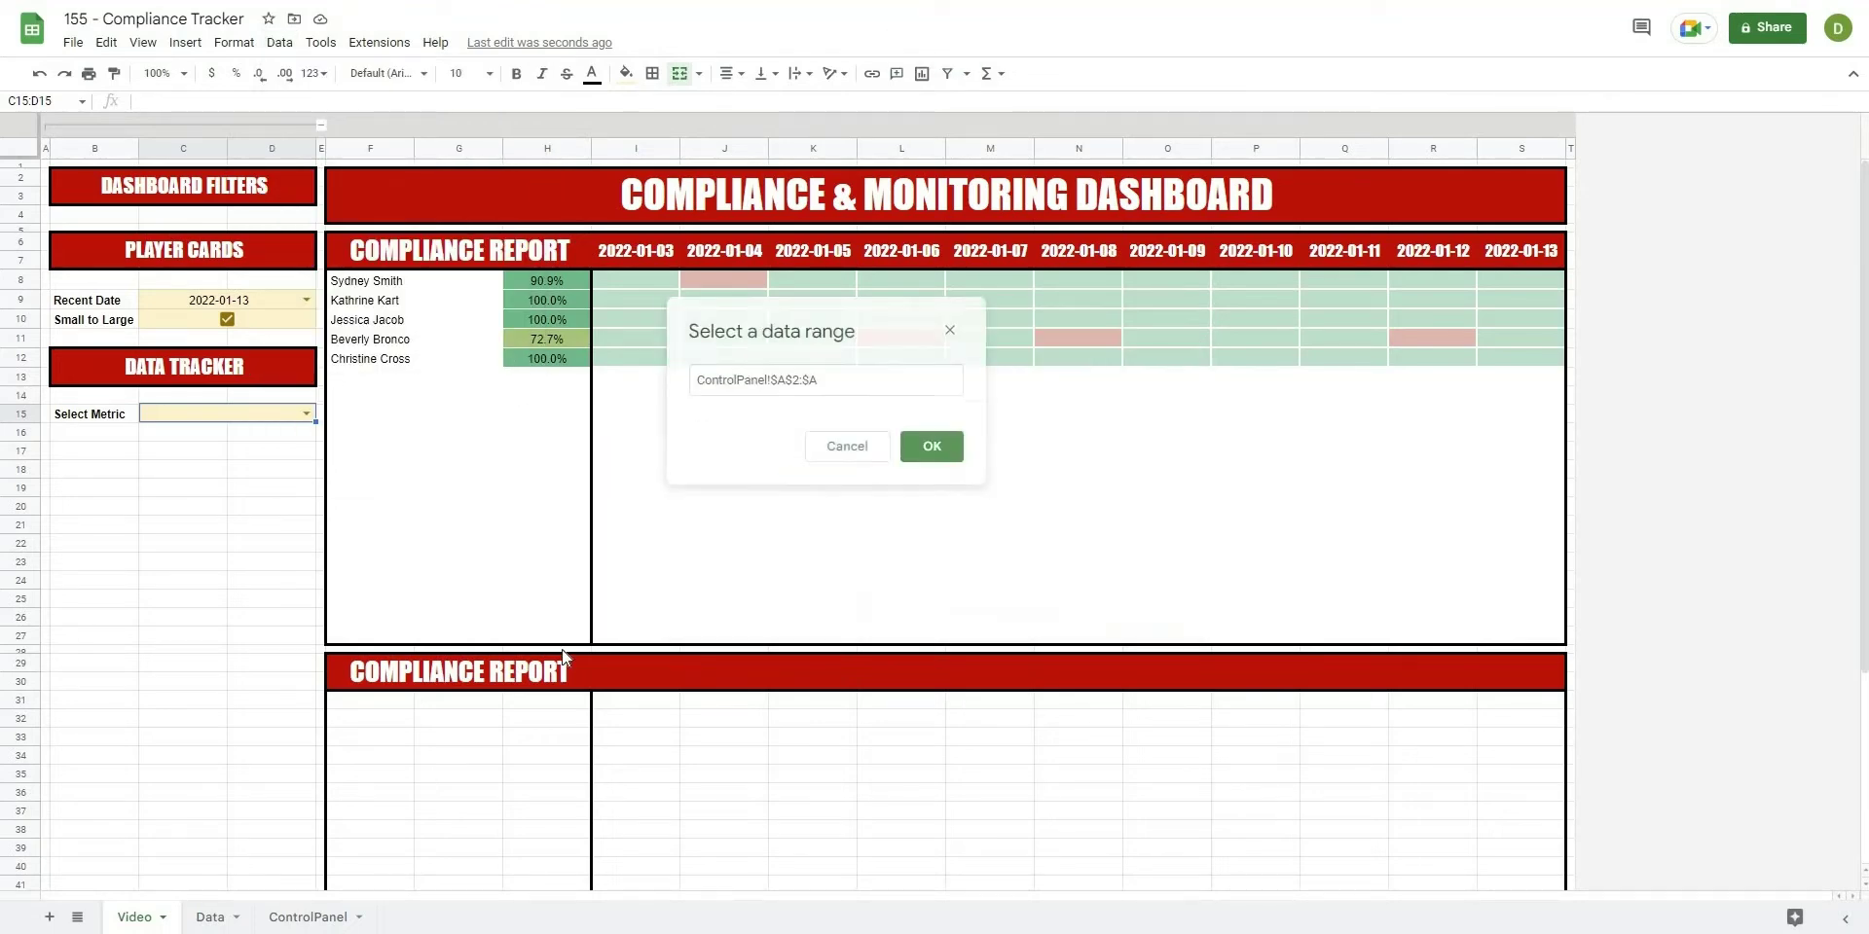
click(322, 915)
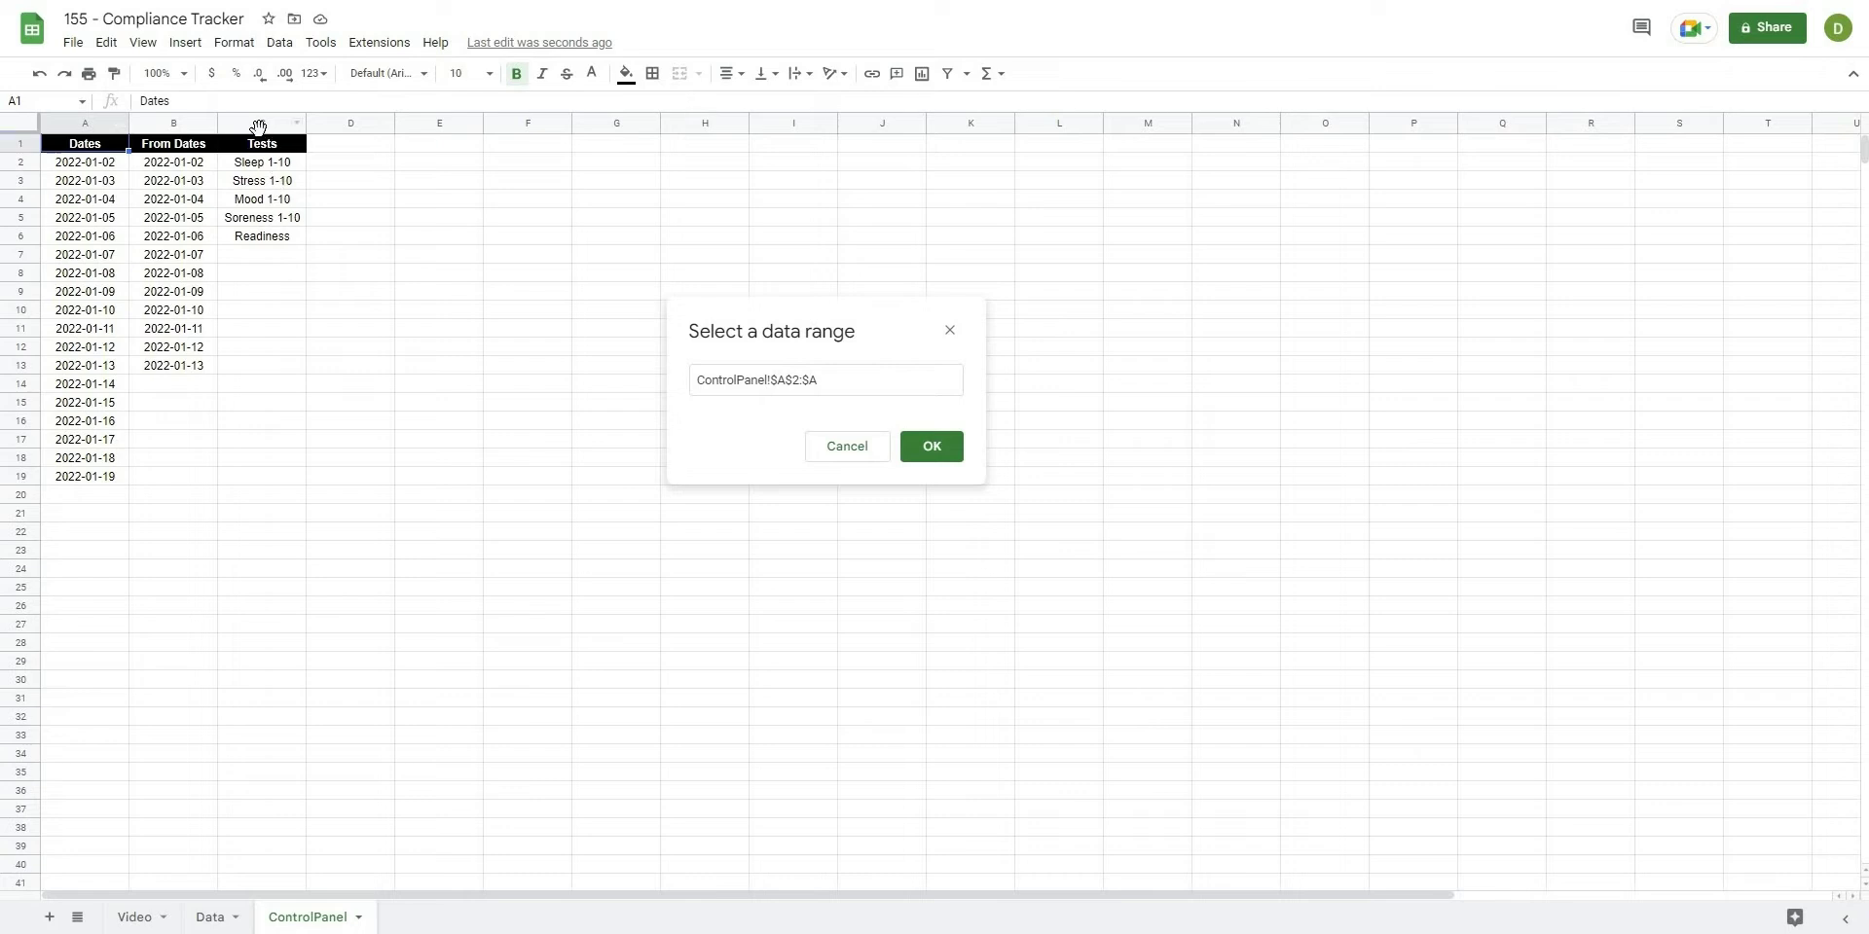
click(259, 125)
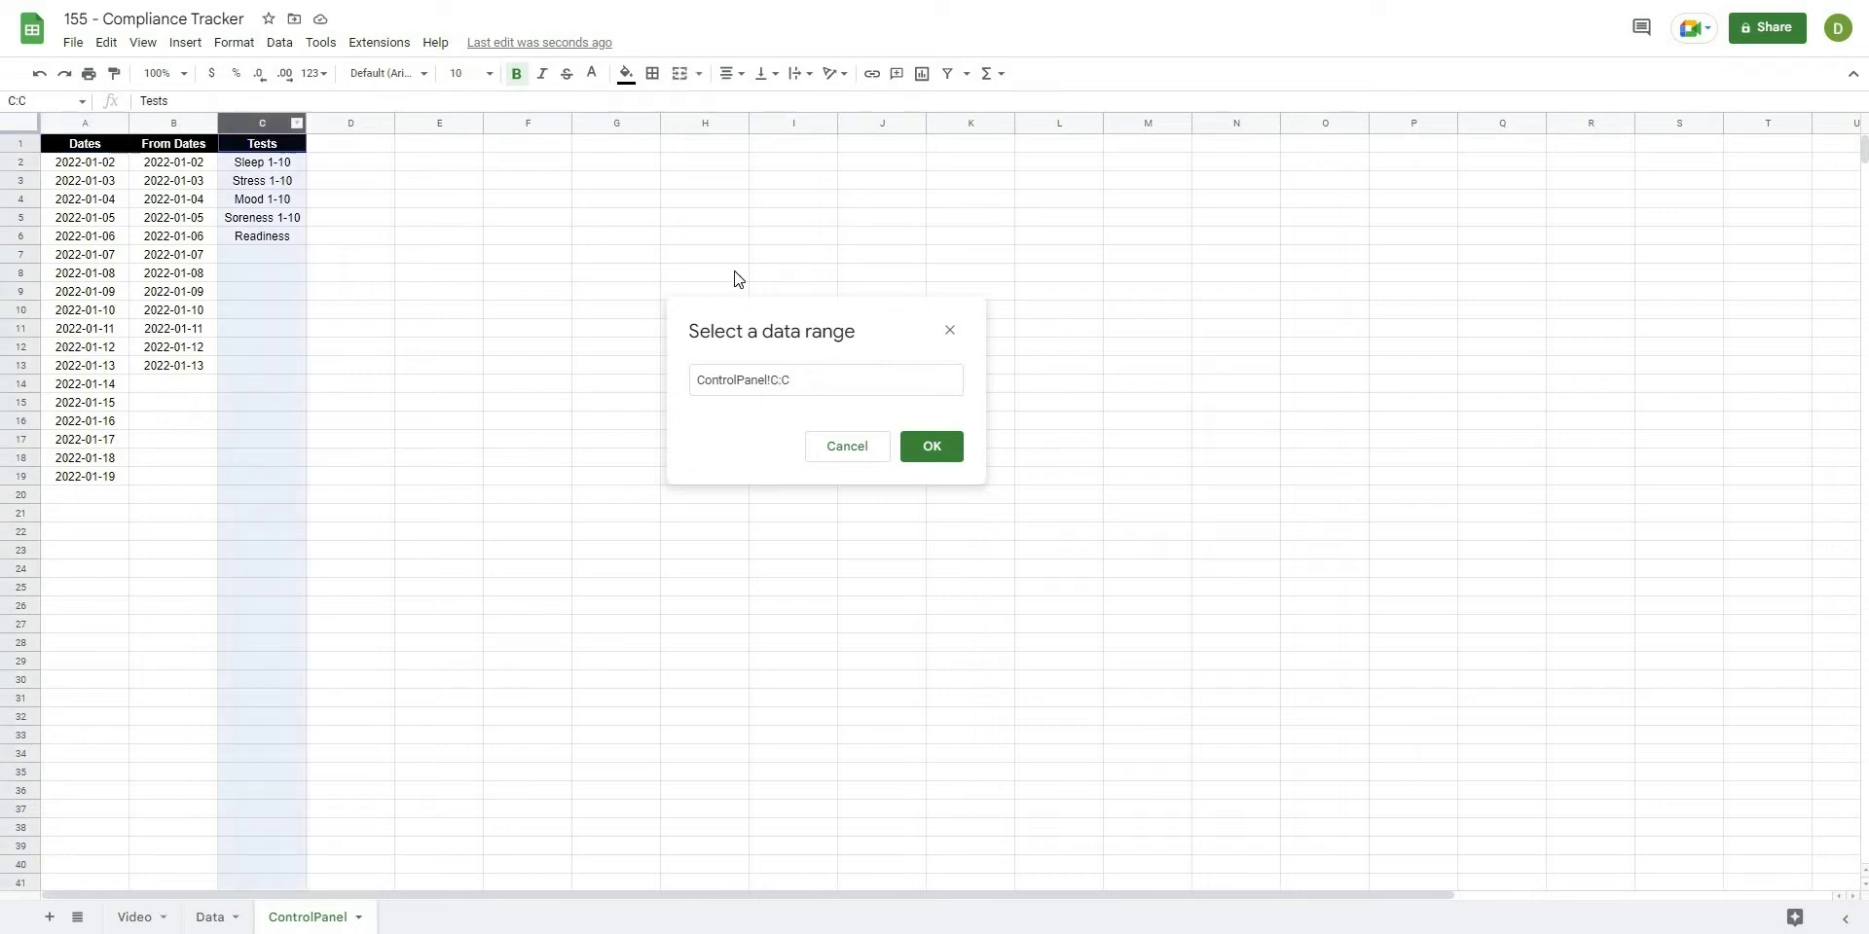
click(775, 382)
text(2)
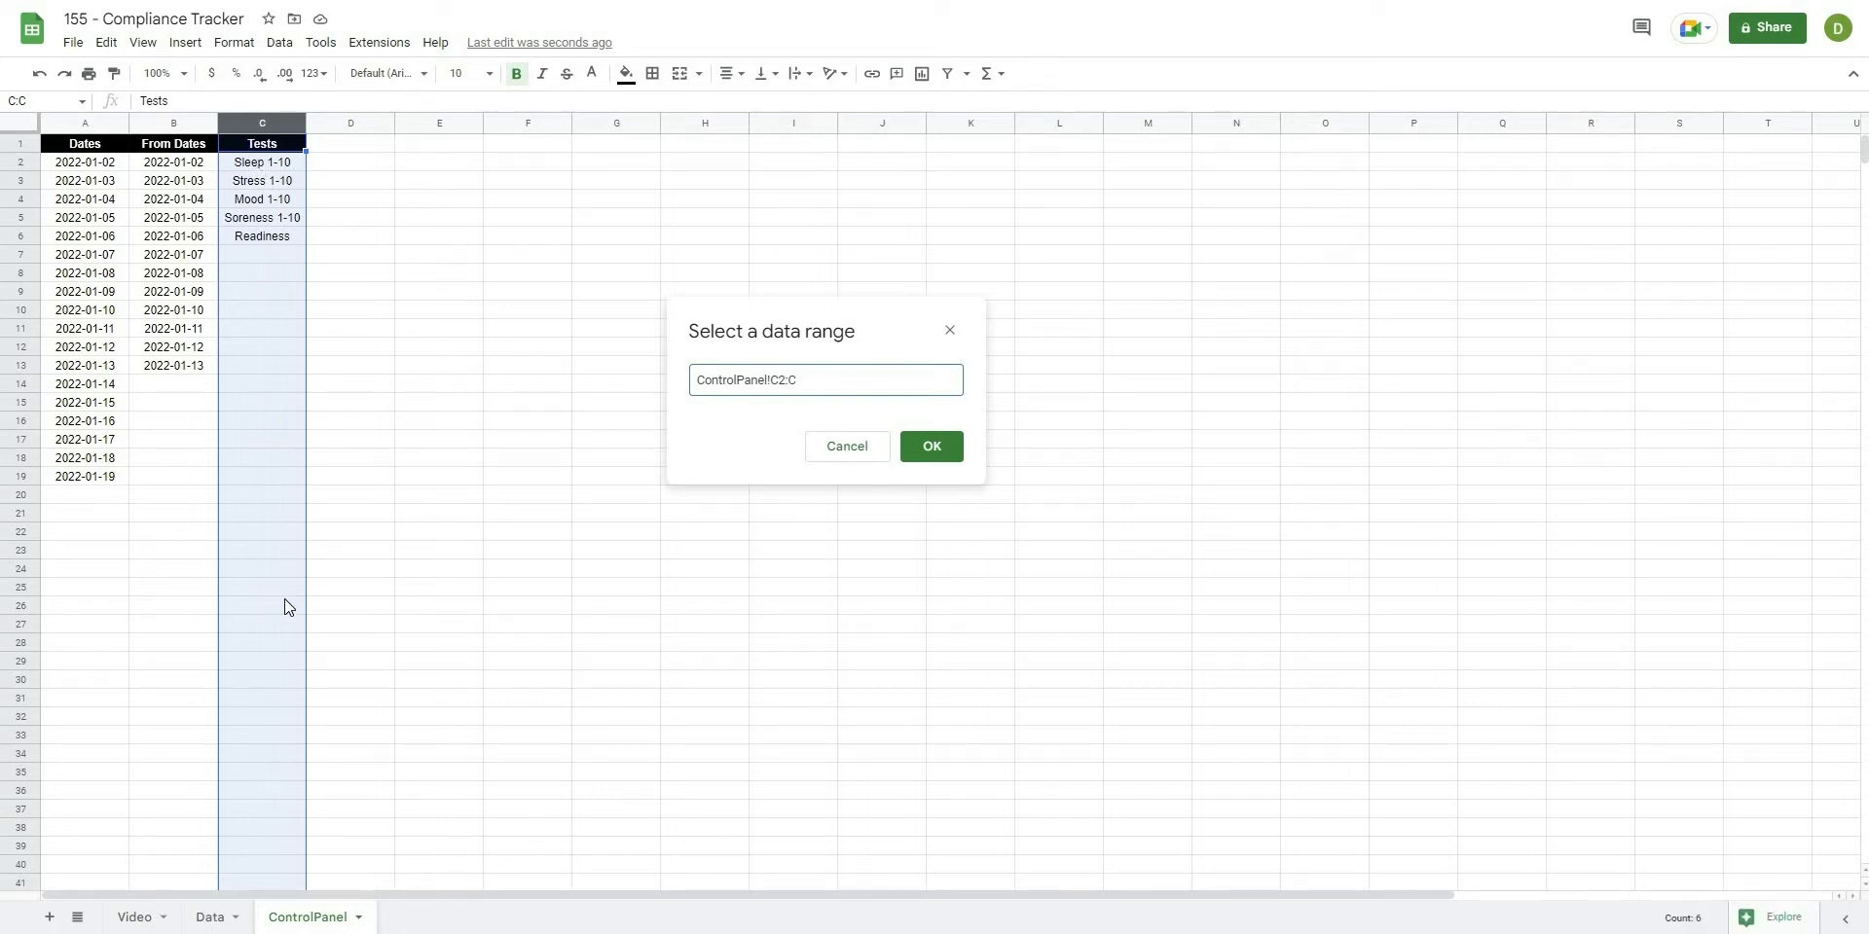
click(929, 454)
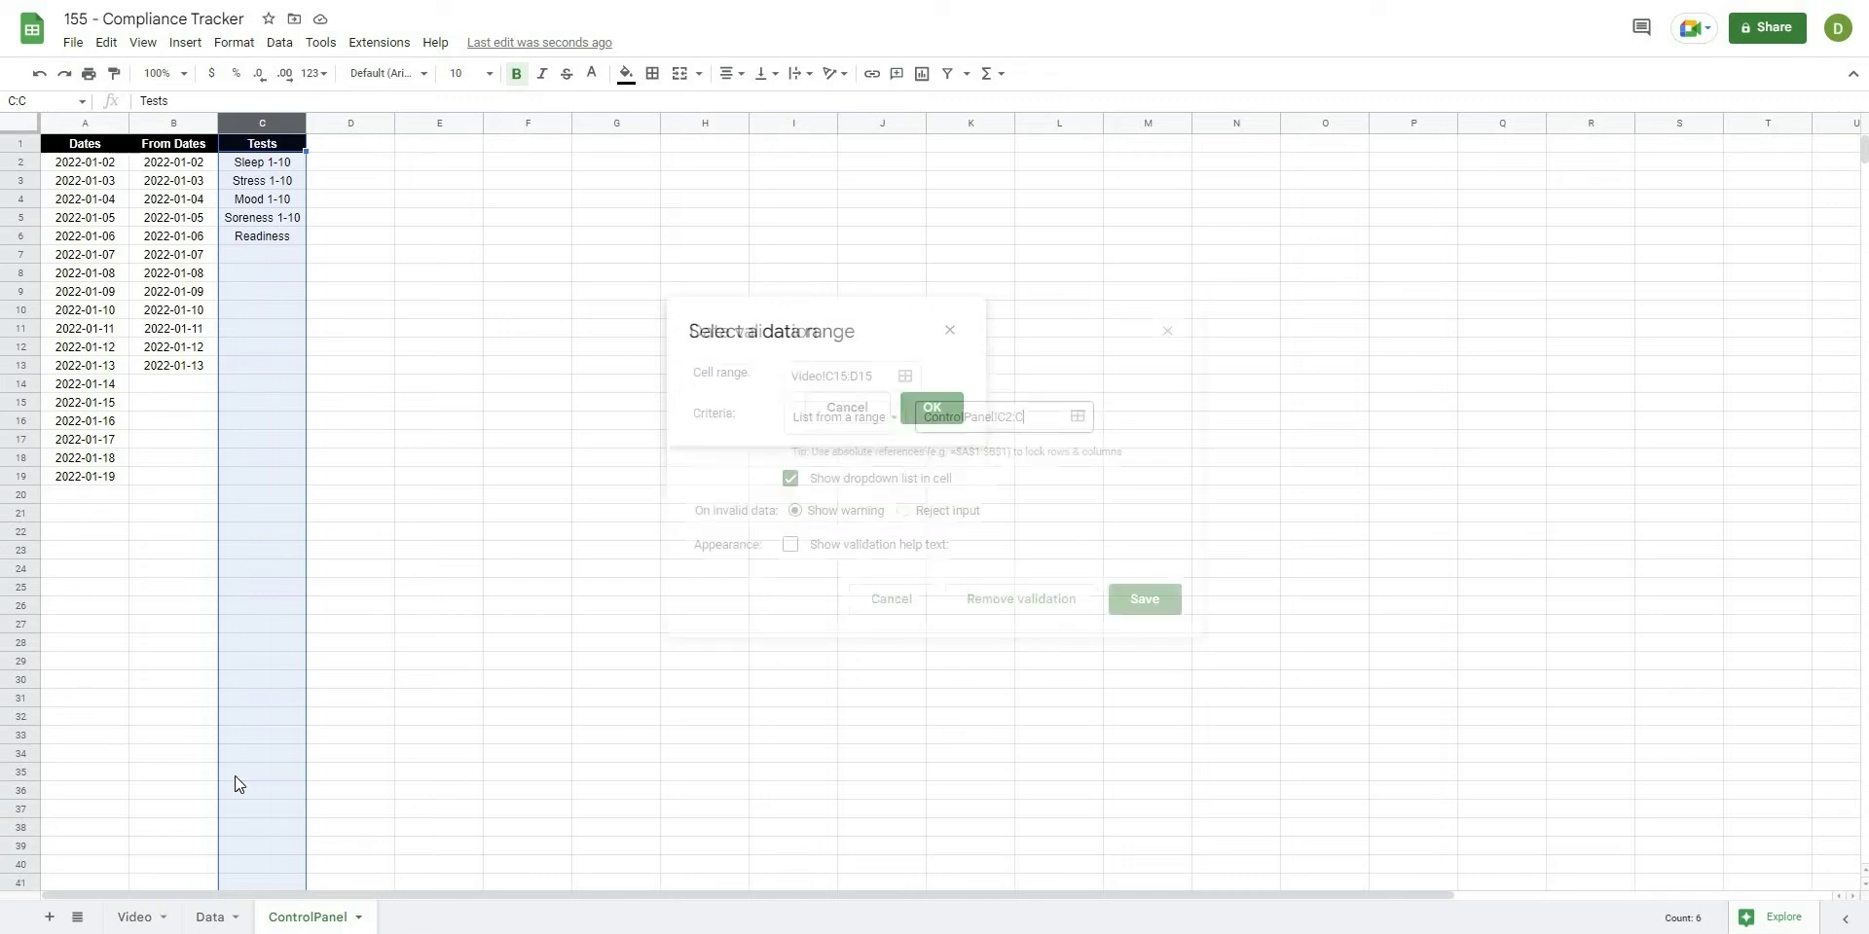
click(1145, 601)
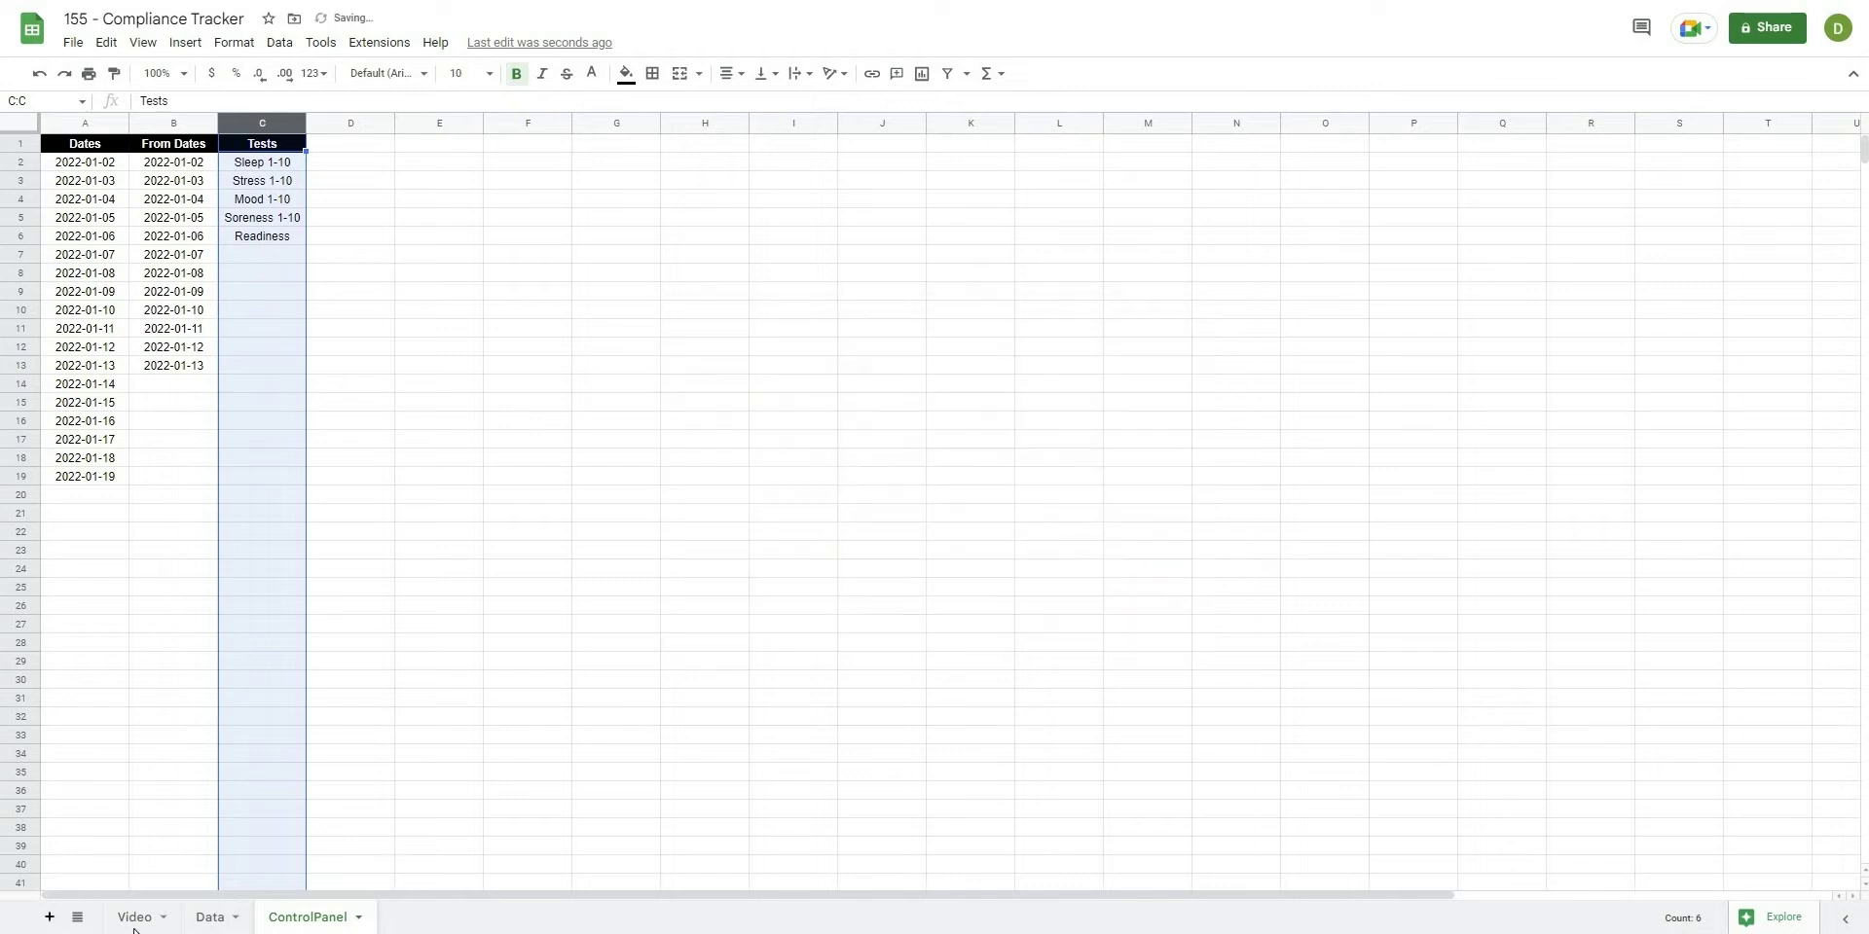
- Choose Readiness in the Select Metric dropdown on the Video sheet
click(306, 413)
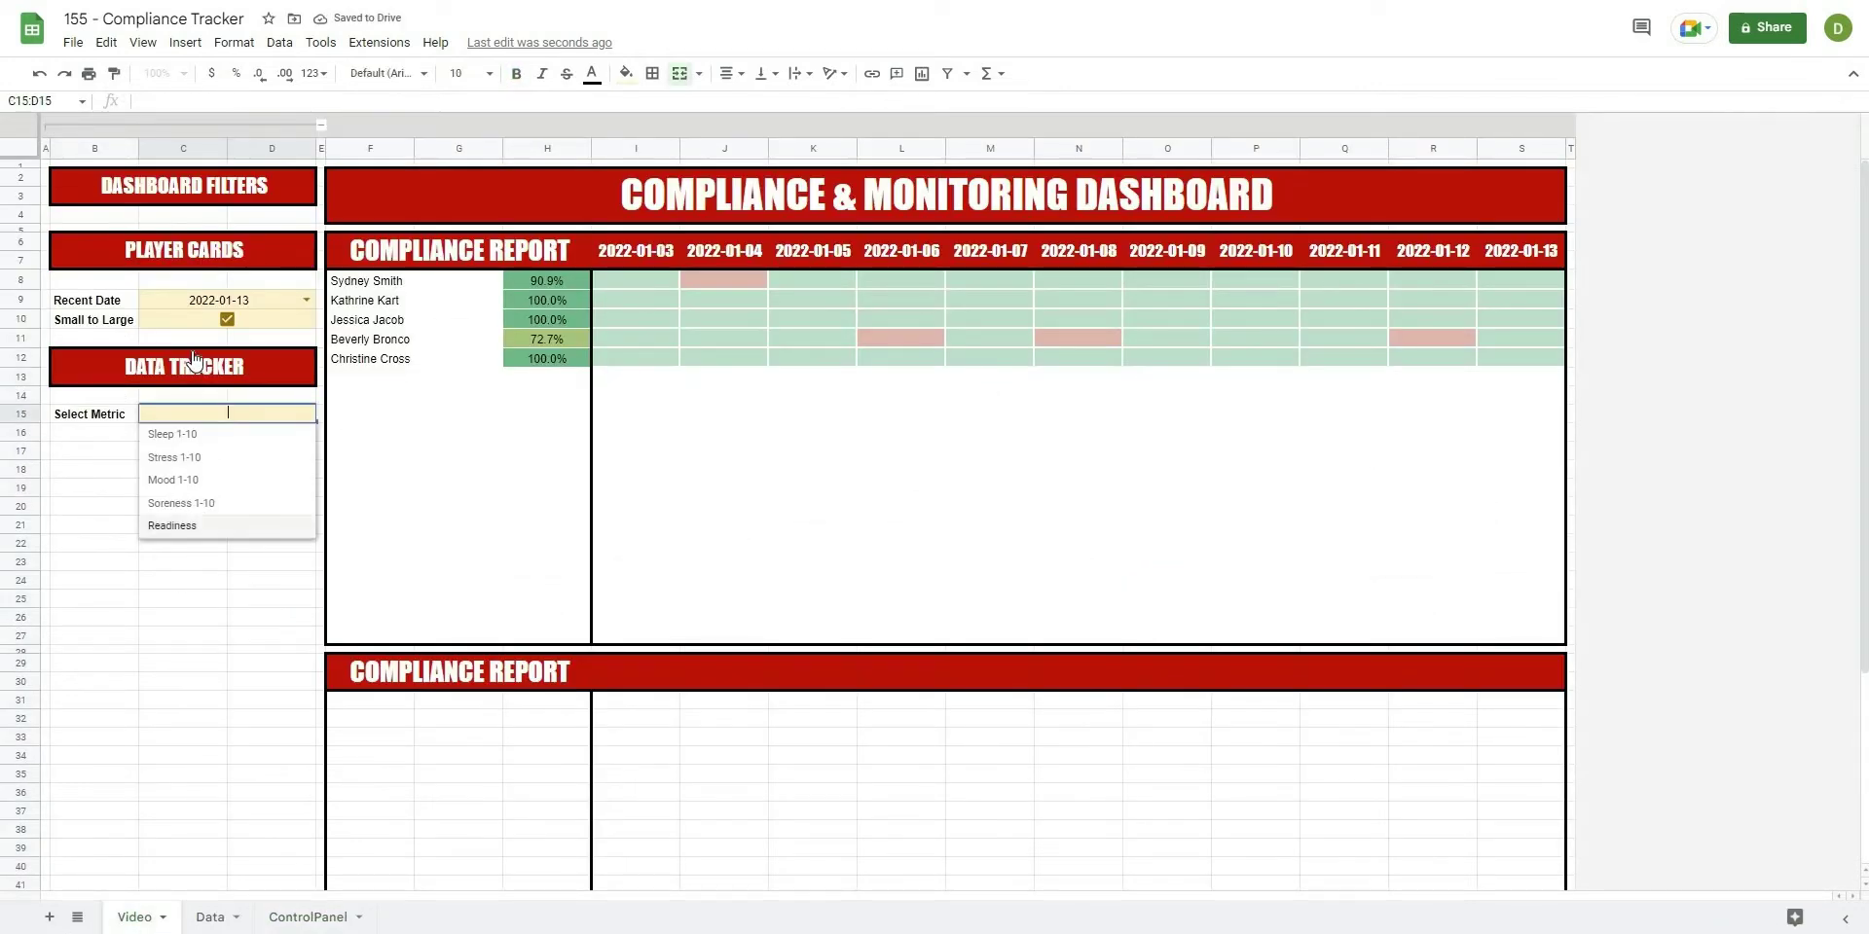
click(173, 528)
click(151, 523)
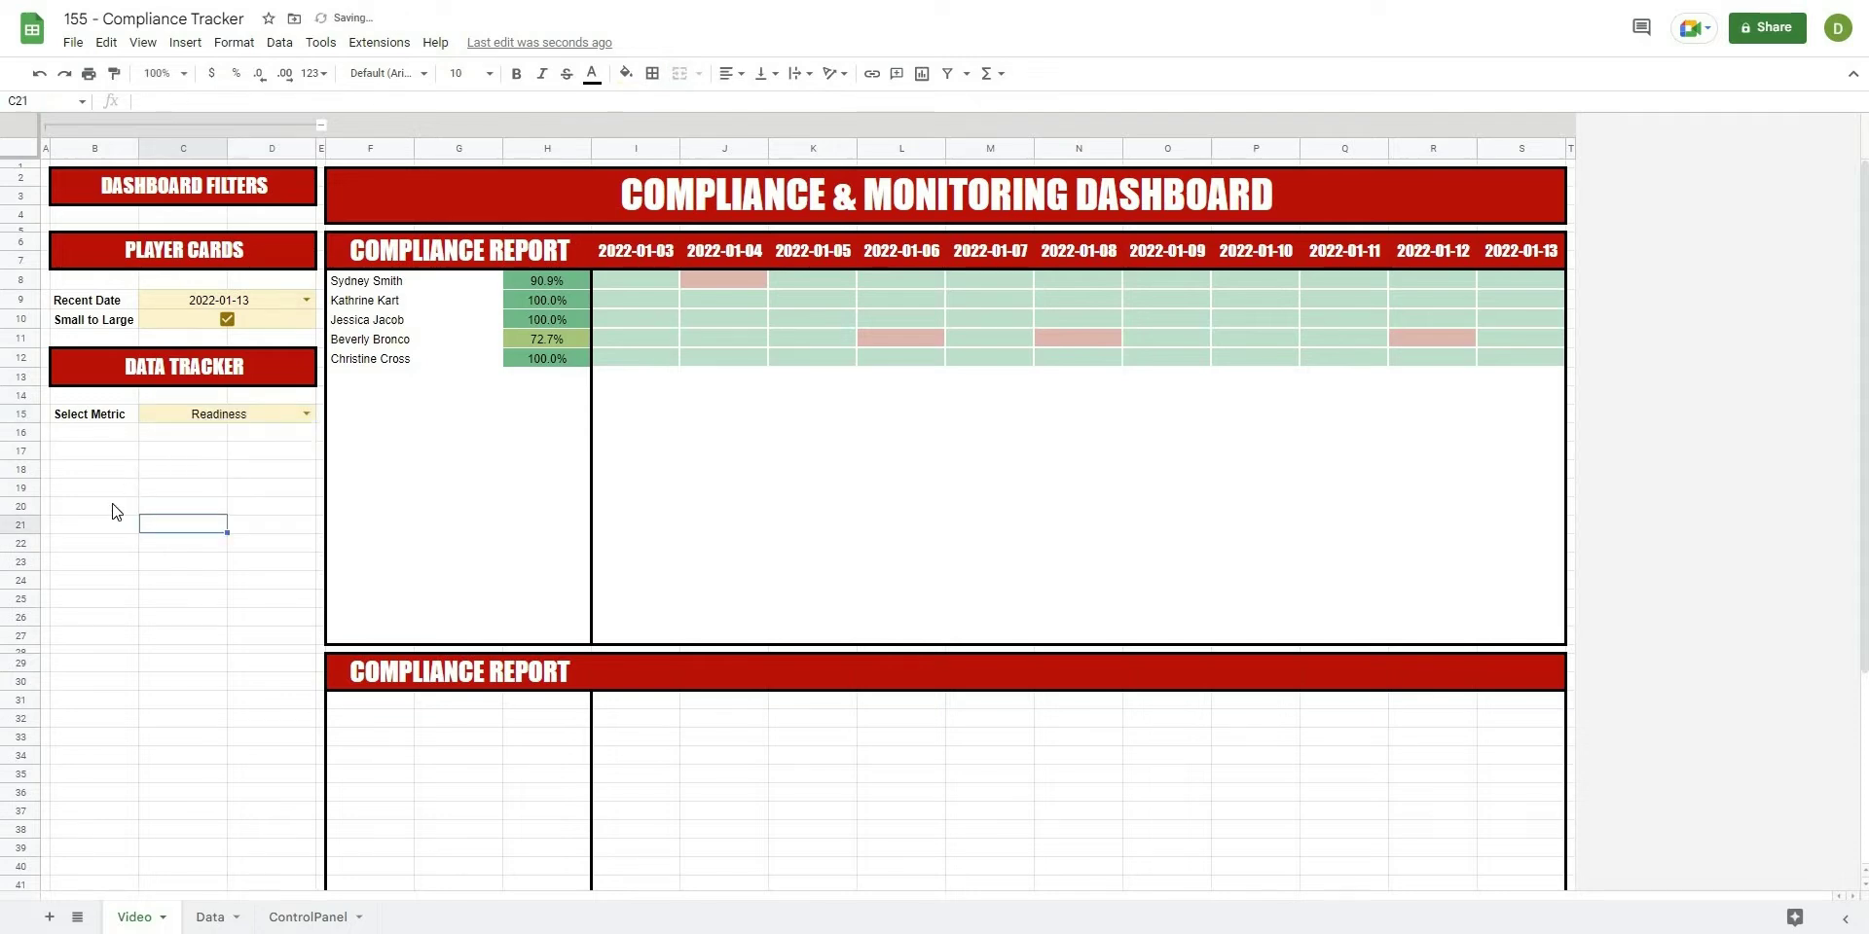
click(121, 603)
- Replace the second report's title in F29:H30 with the formula =C15&" "& "REPORT"
scroll(229, 574, down, 5)
click(463, 489)
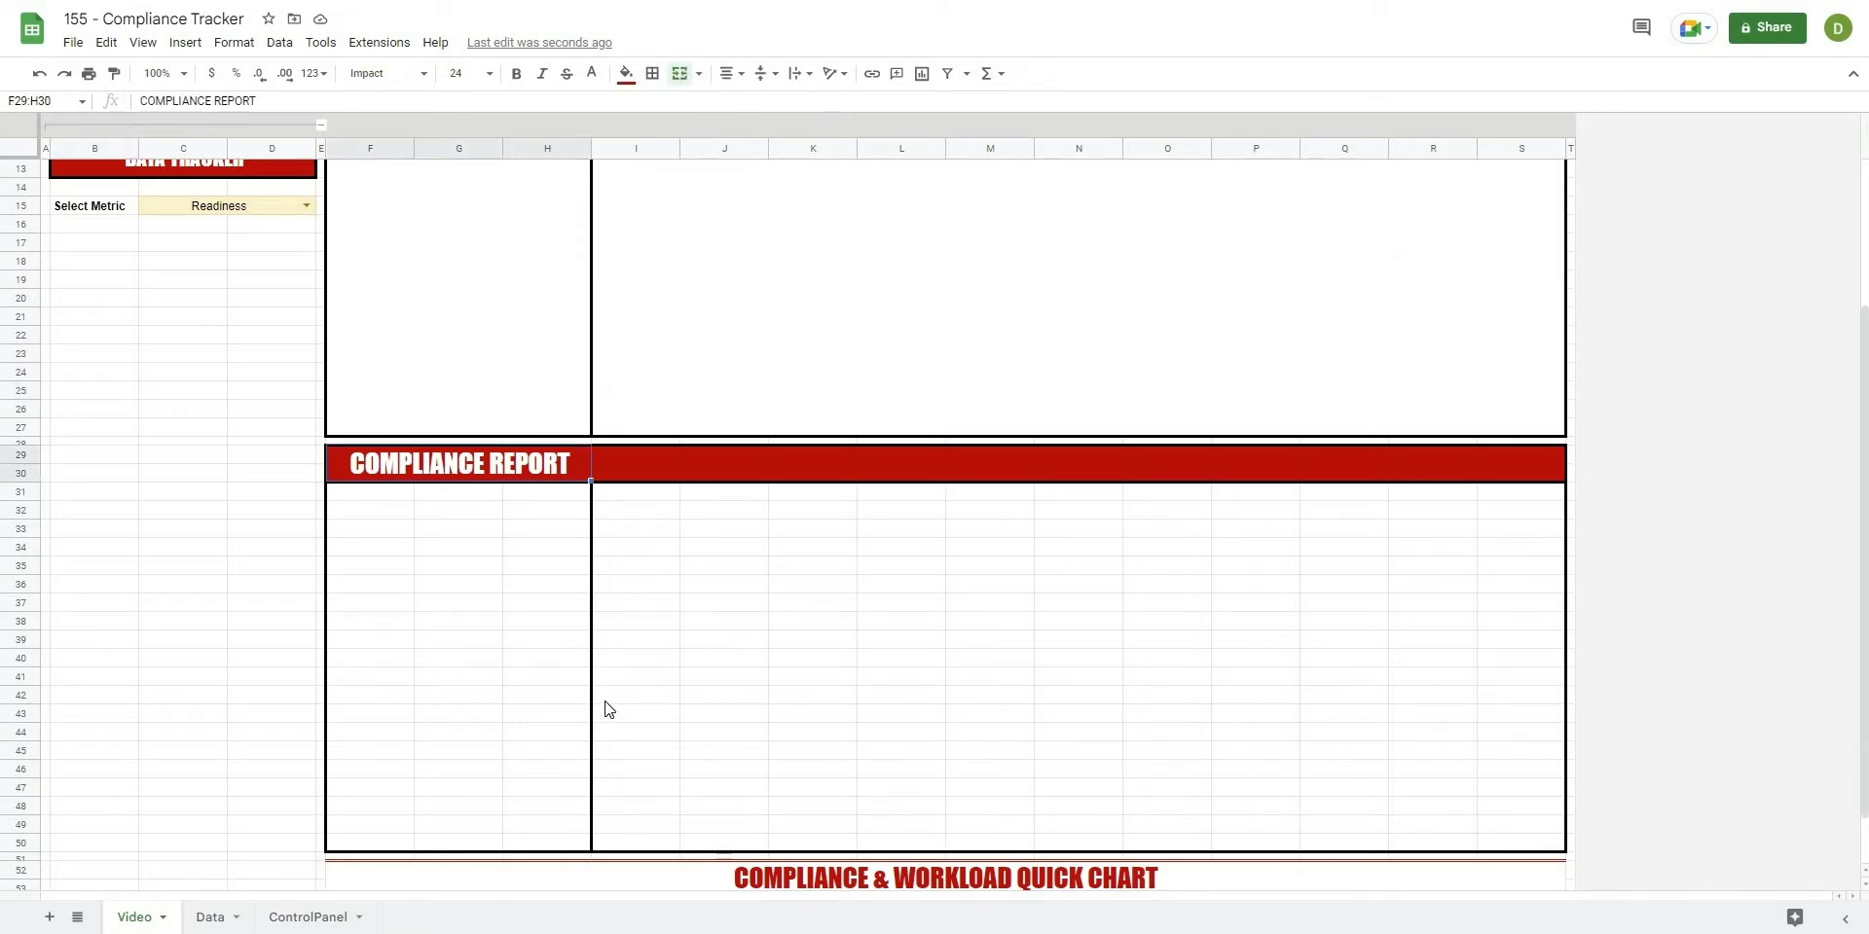
scroll(605, 708, up, 2)
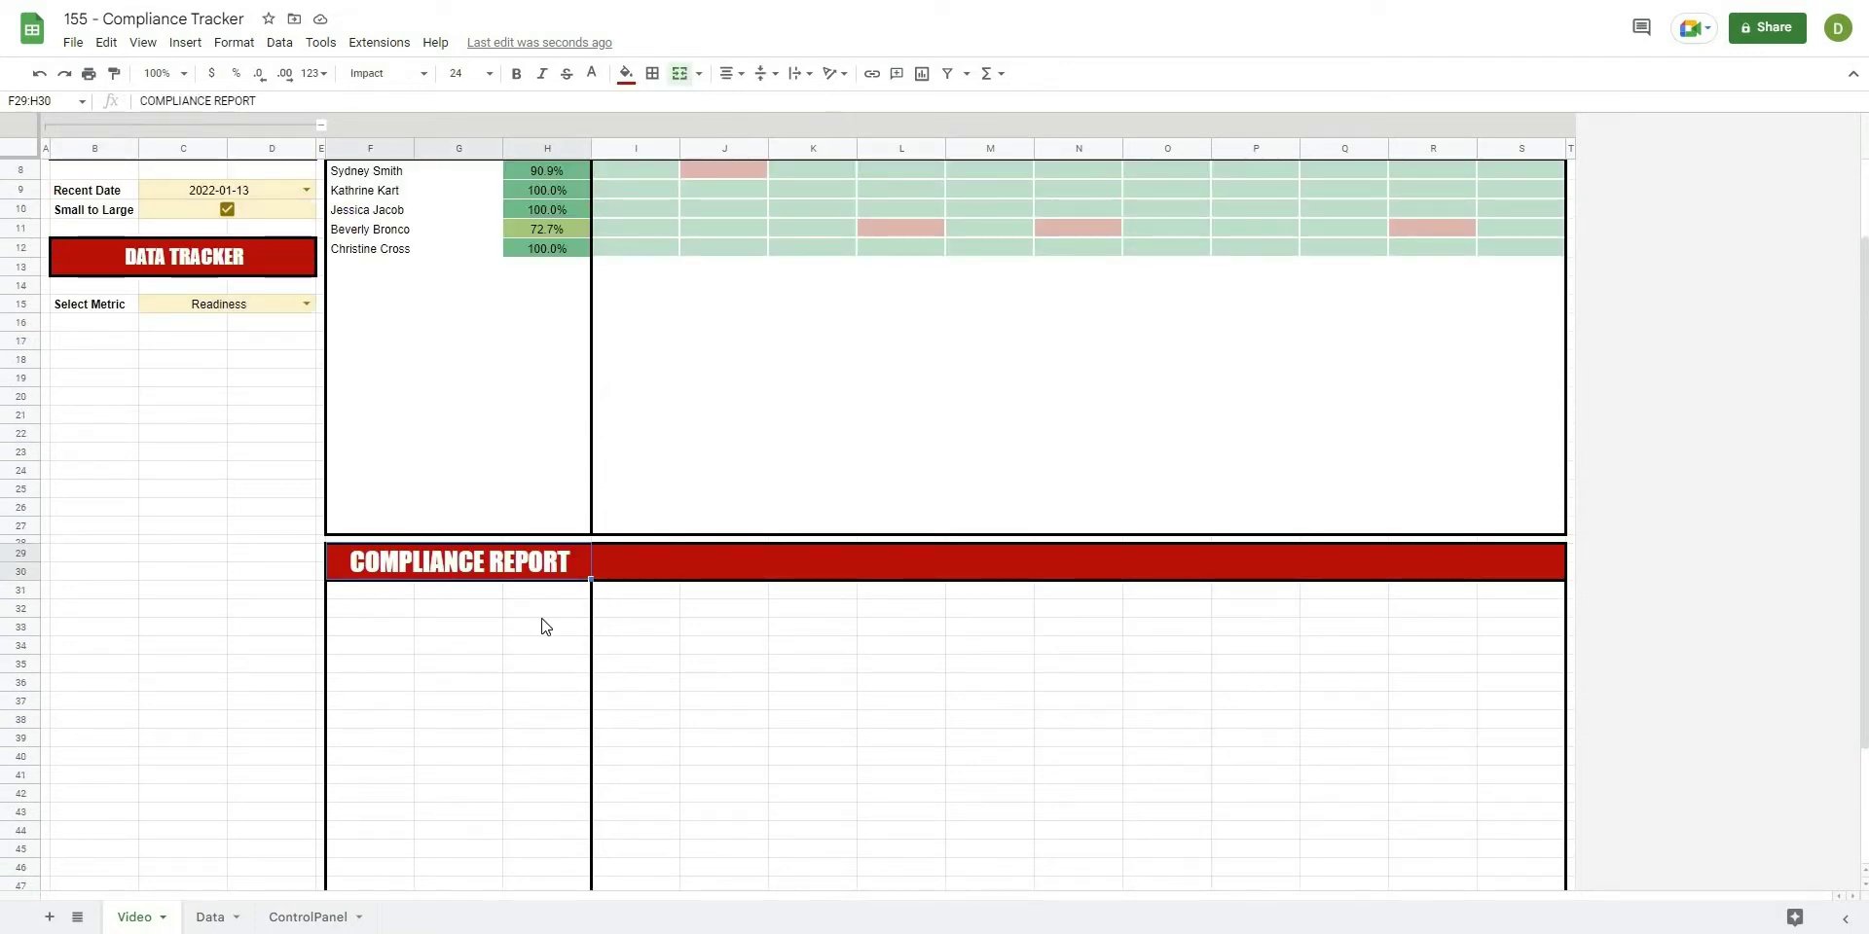
click(464, 628)
click(440, 573)
click(211, 101)
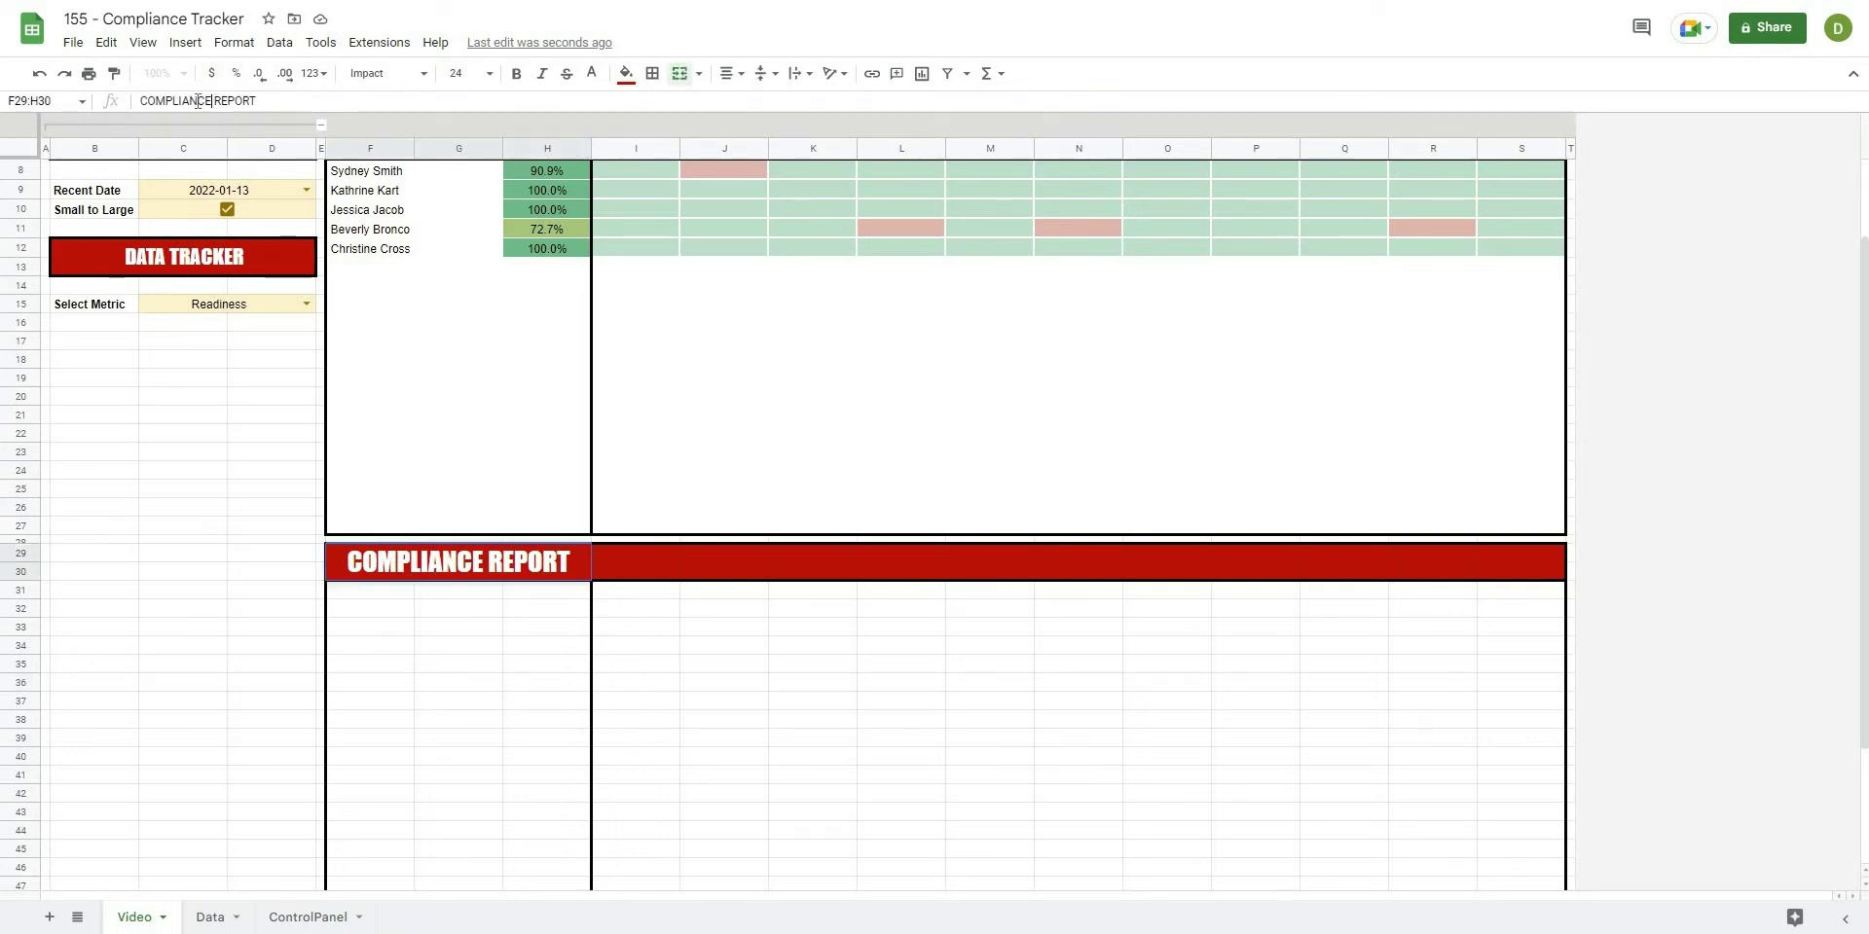
drag(197, 102, 111, 104)
text(=)
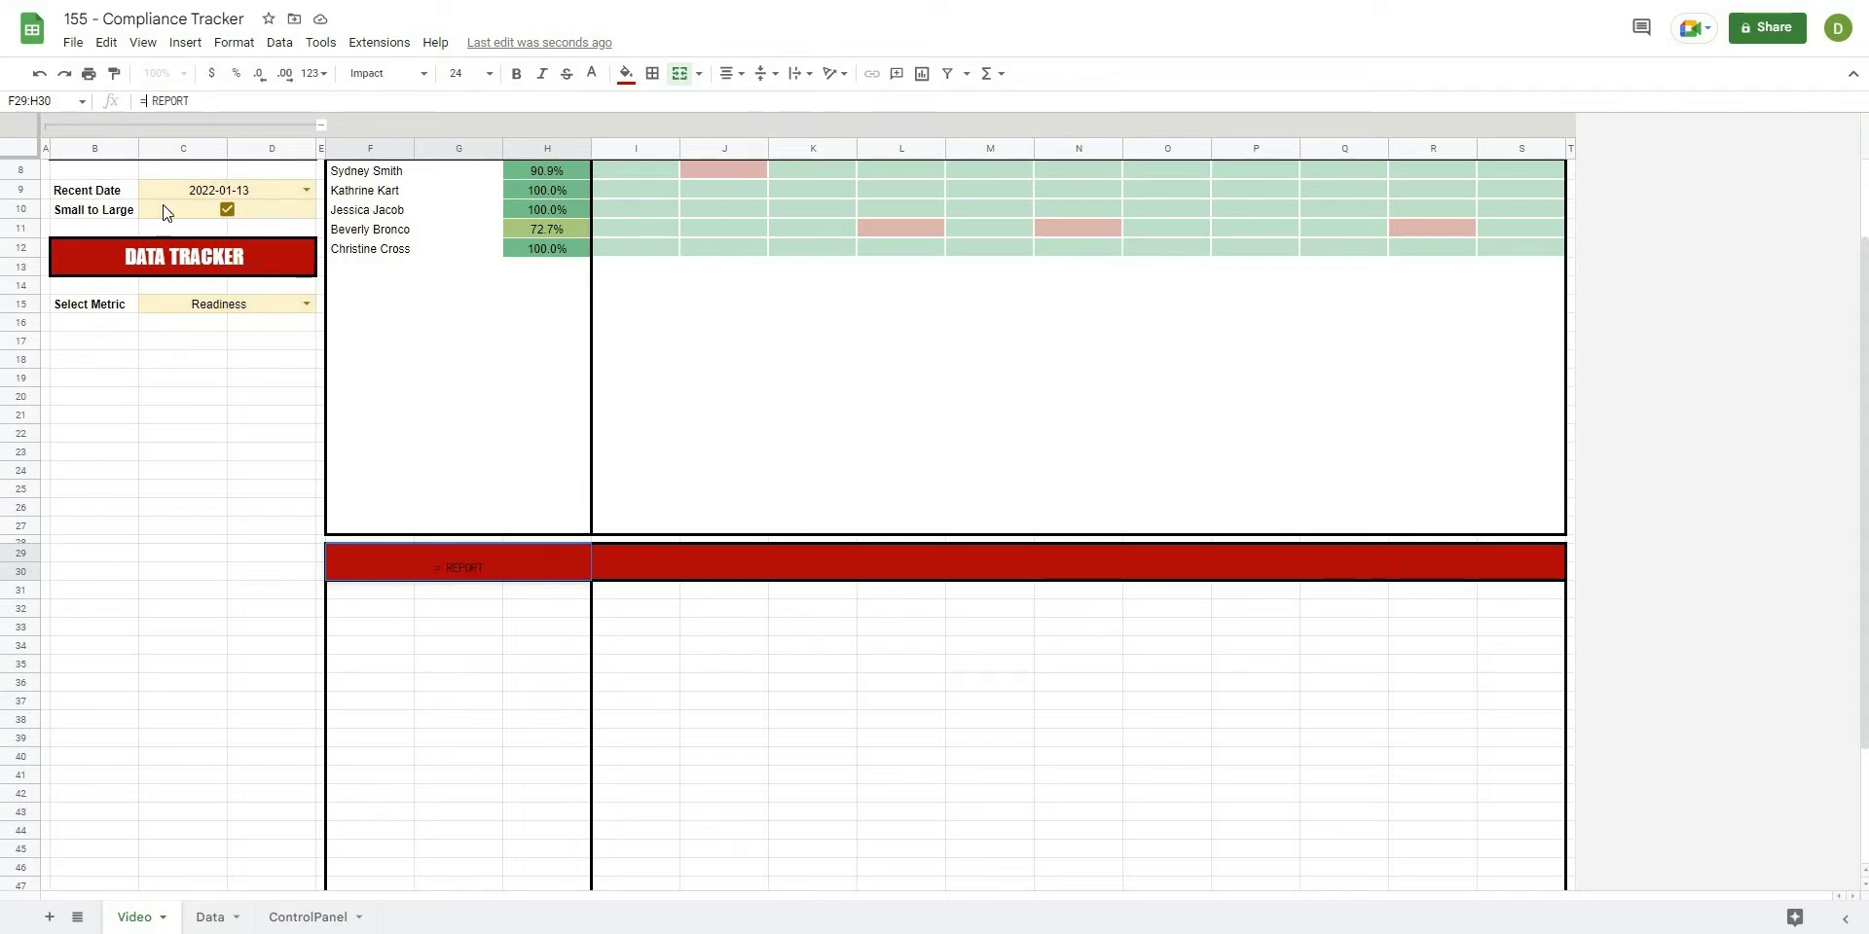
click(197, 305)
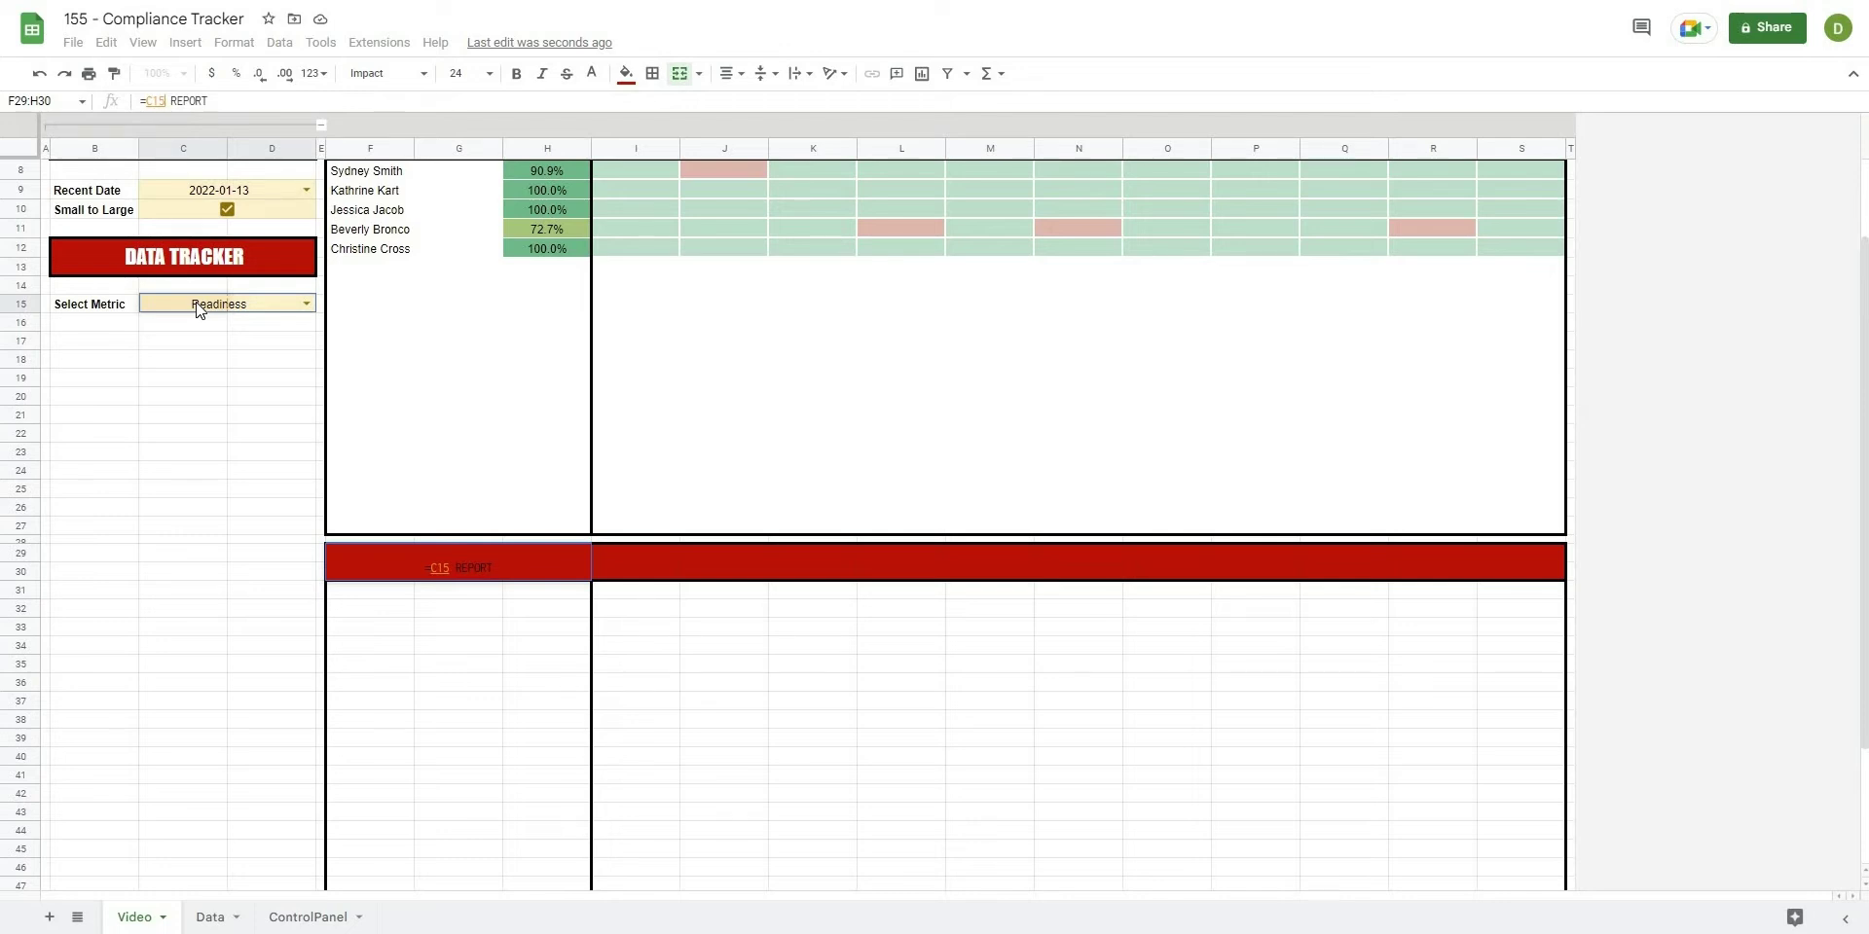
text(&)
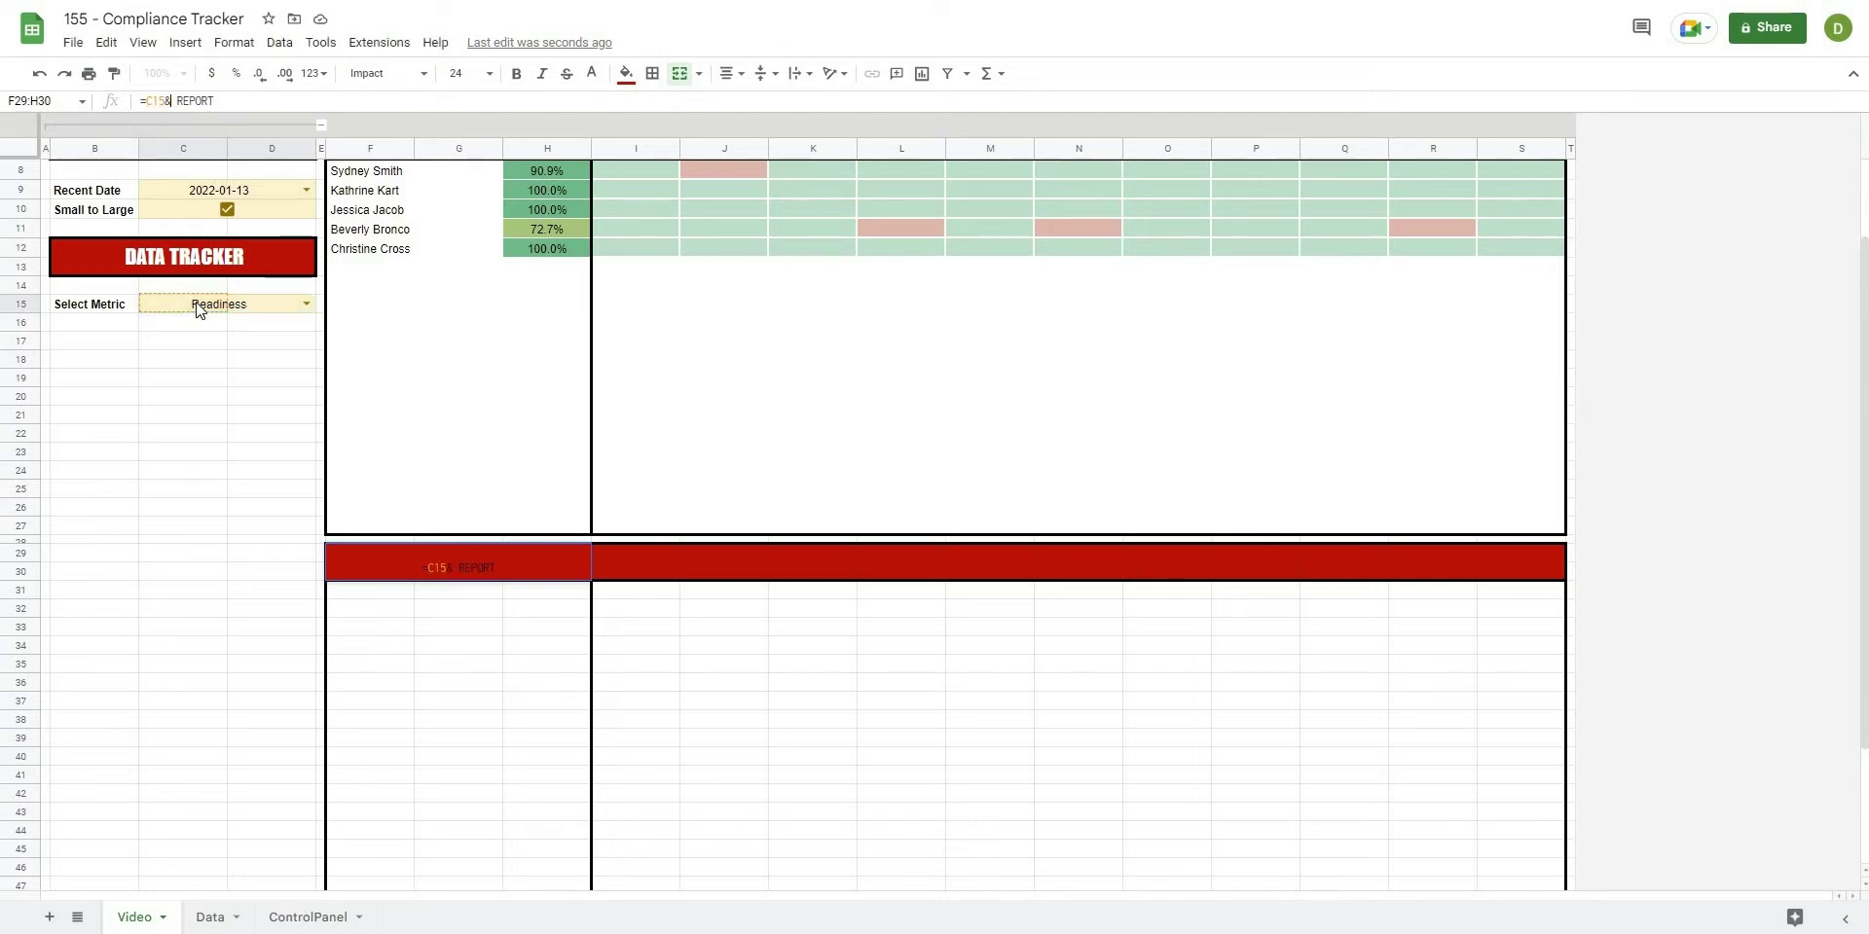
text(")
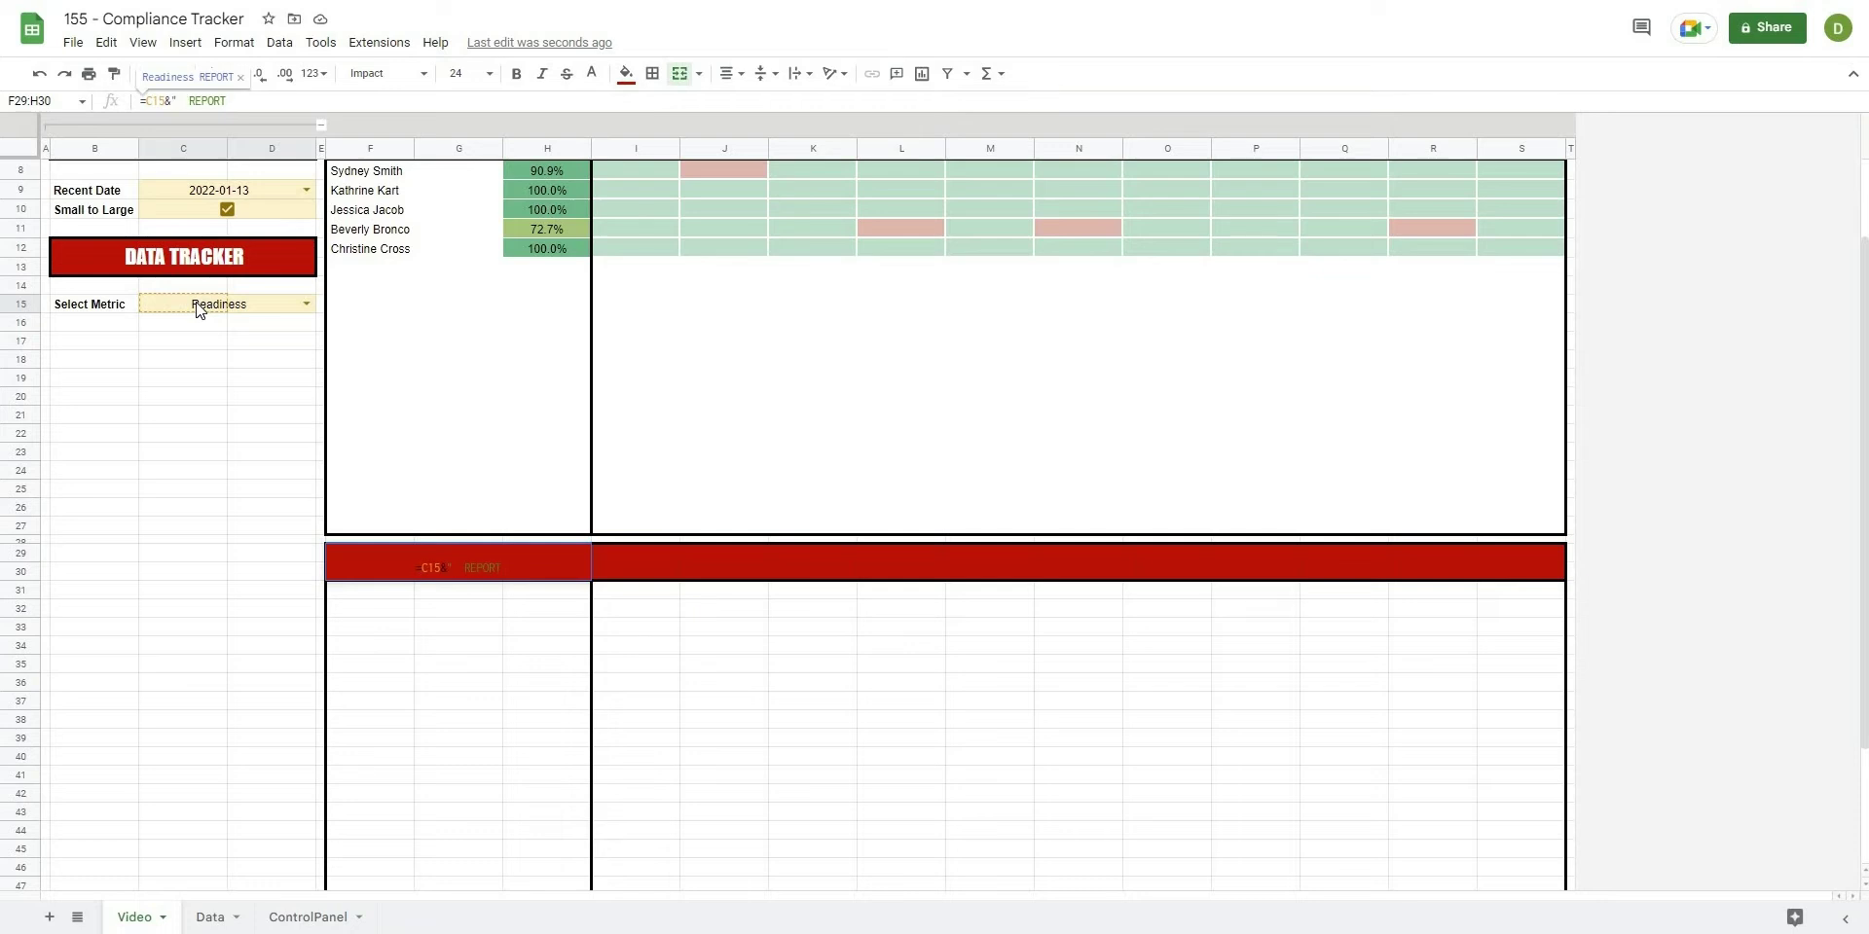
text( "&)
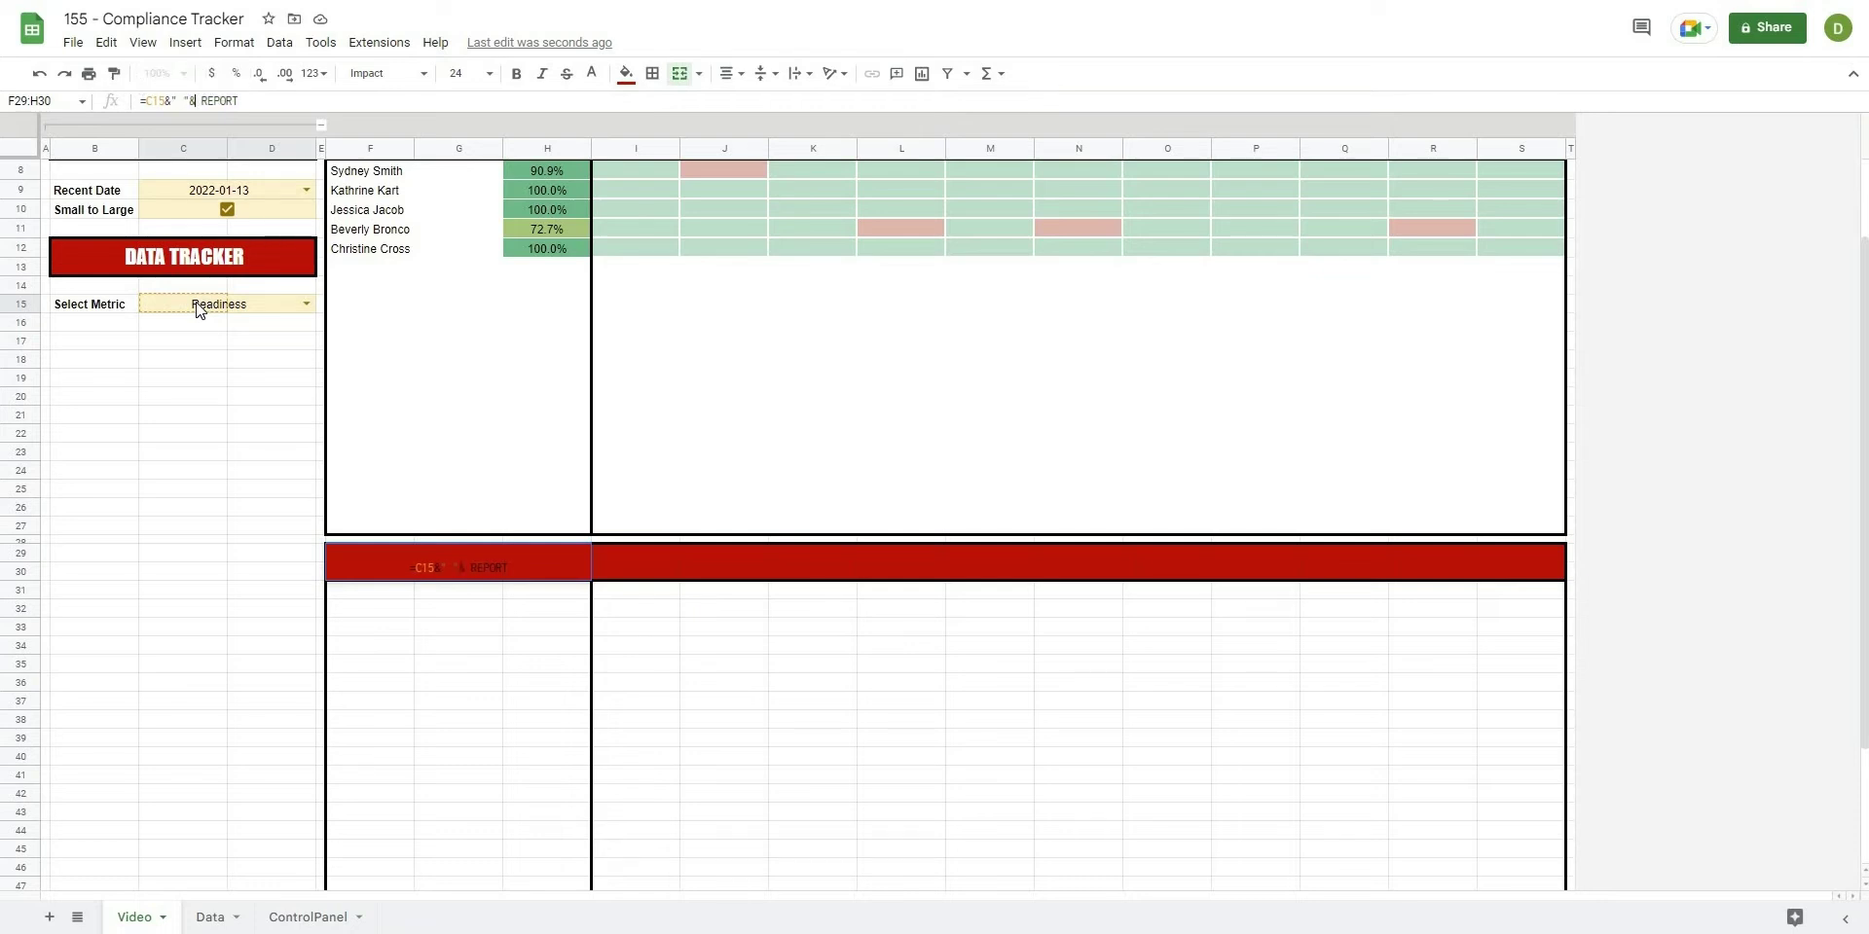
key(Delete)
text("& )
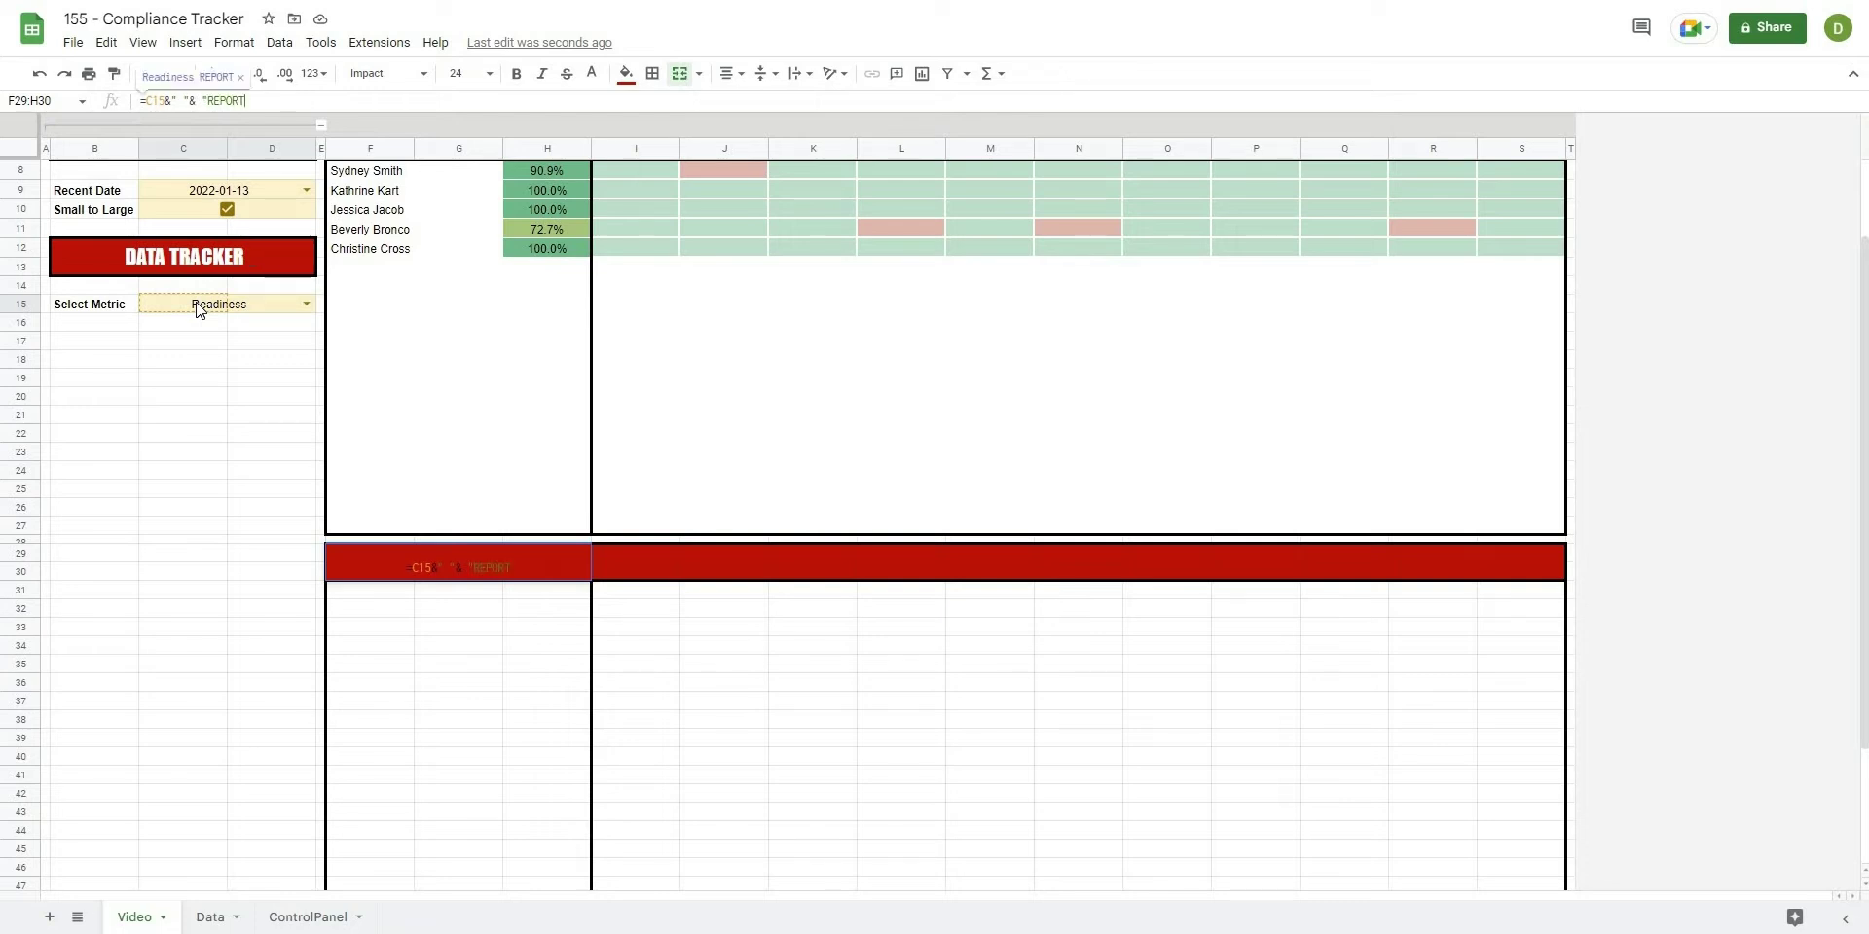
text(")
key(Return)
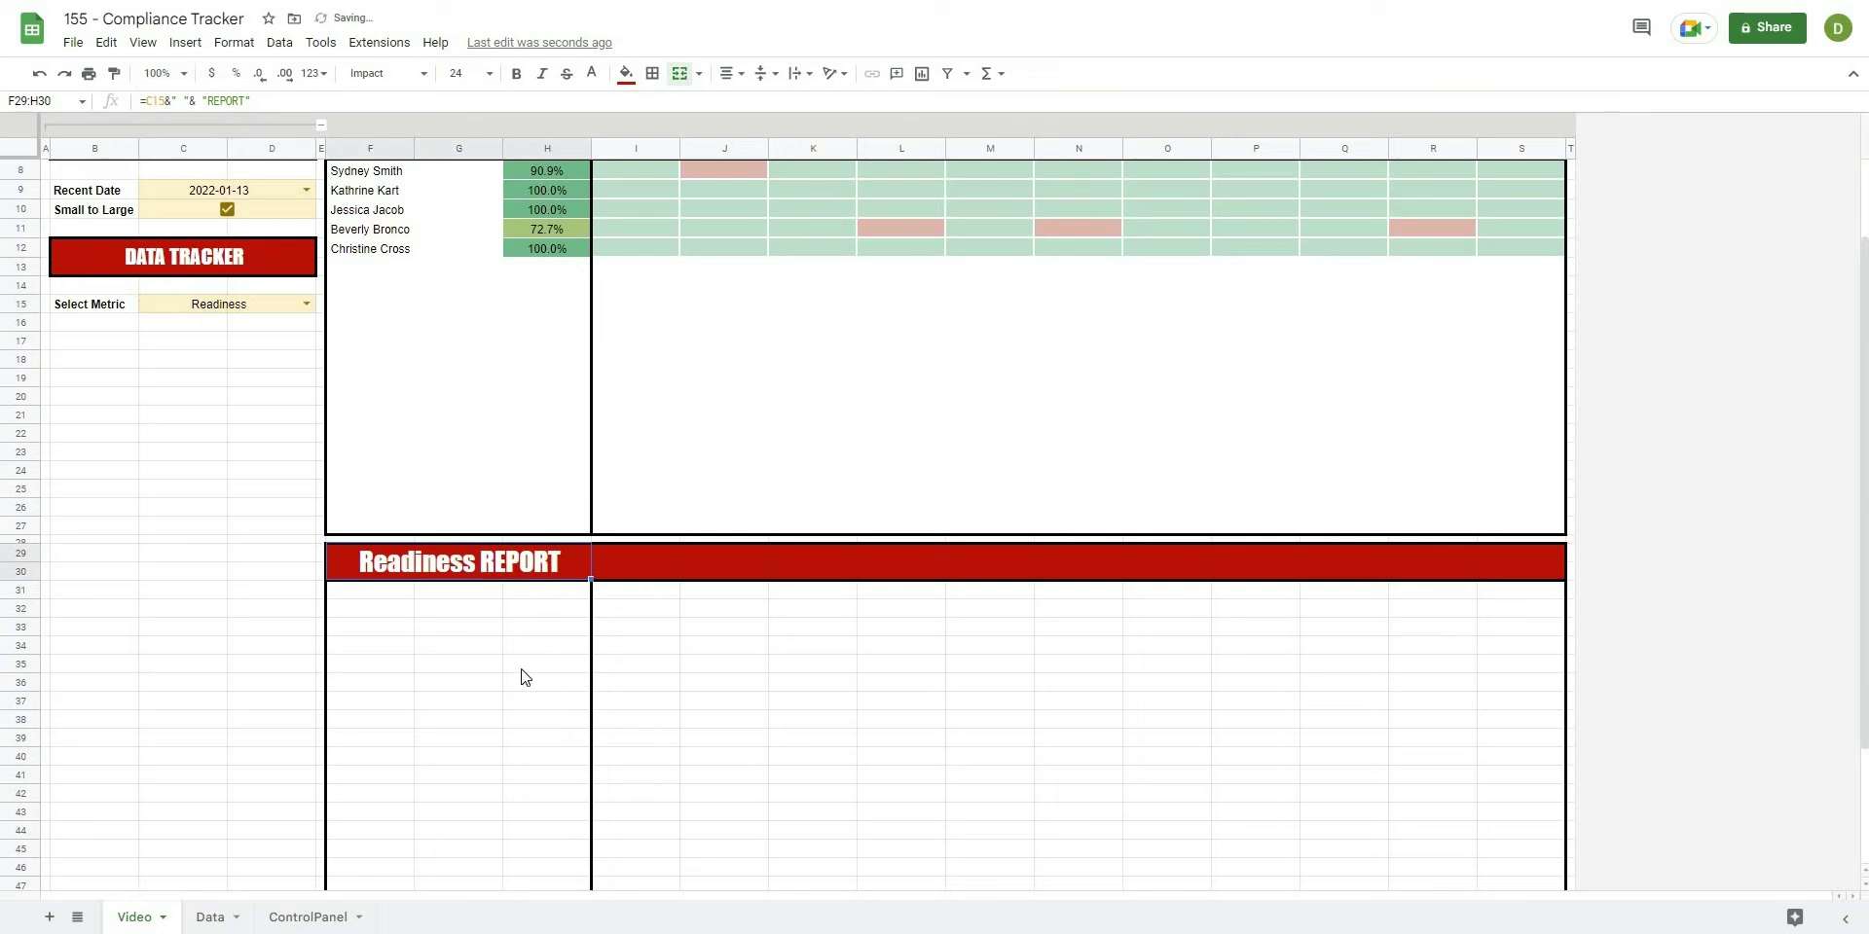
- Test the dynamic report title by switching the selected metric to Sleep 1-10, Stress 1-10 and back to Readiness
click(549, 664)
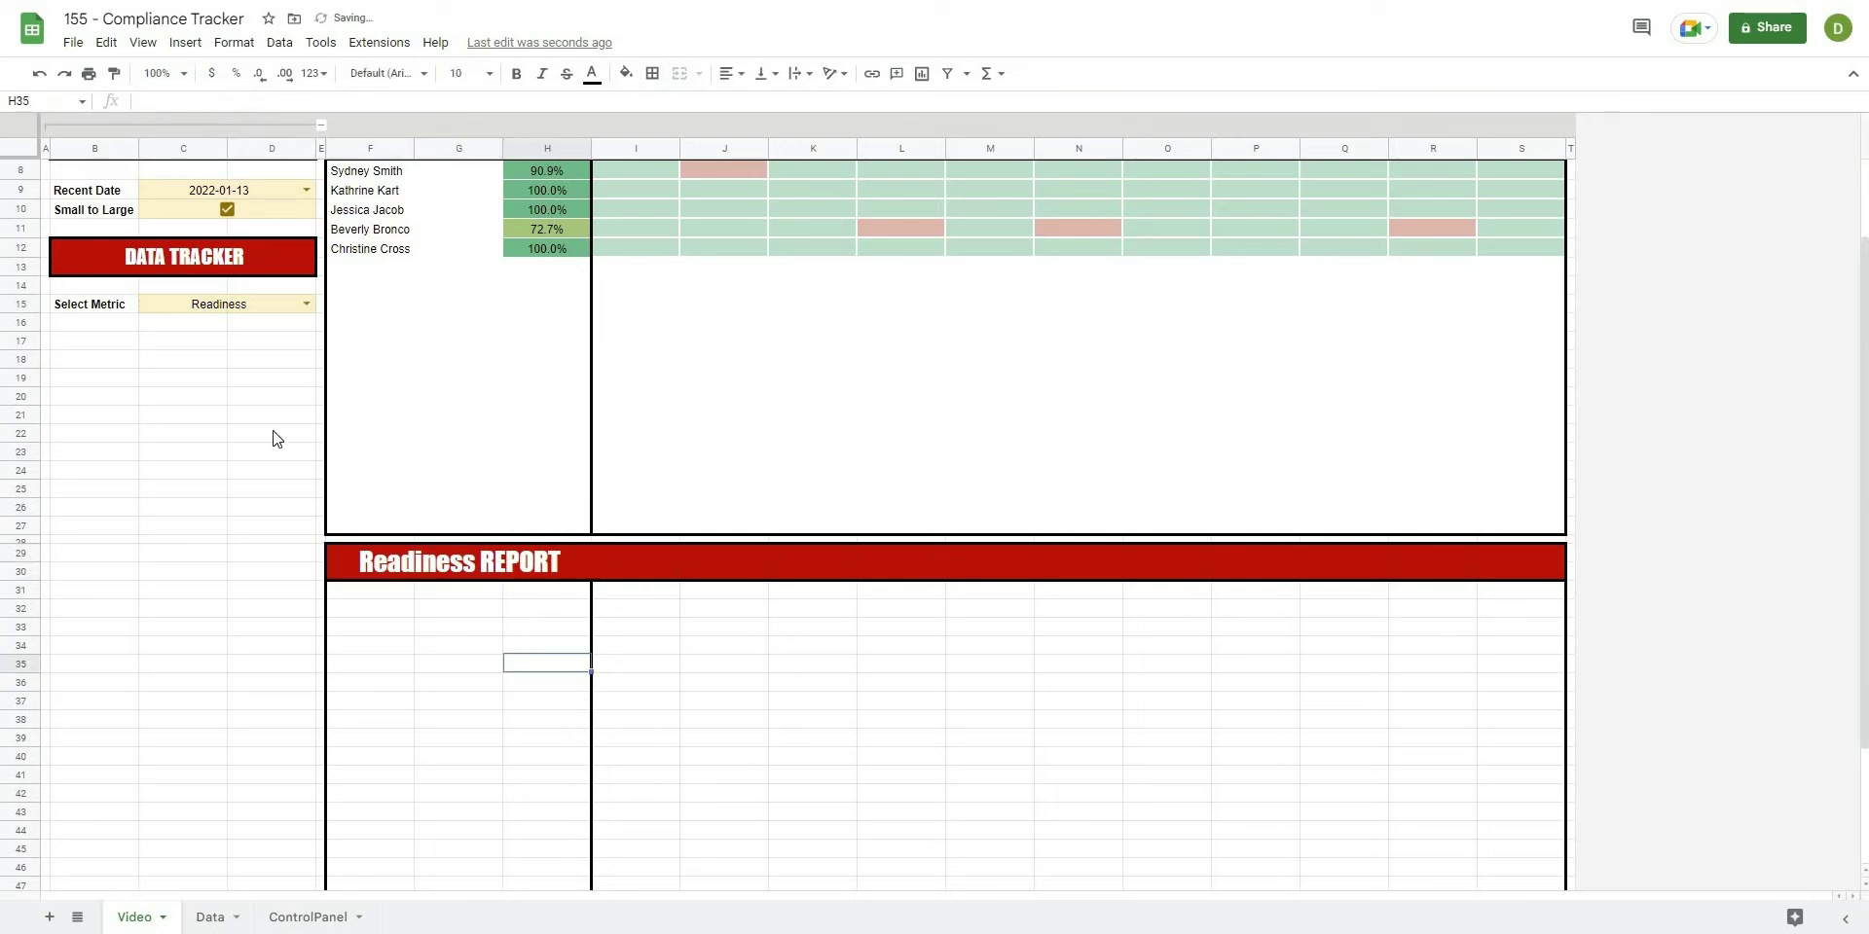
click(300, 305)
click(294, 321)
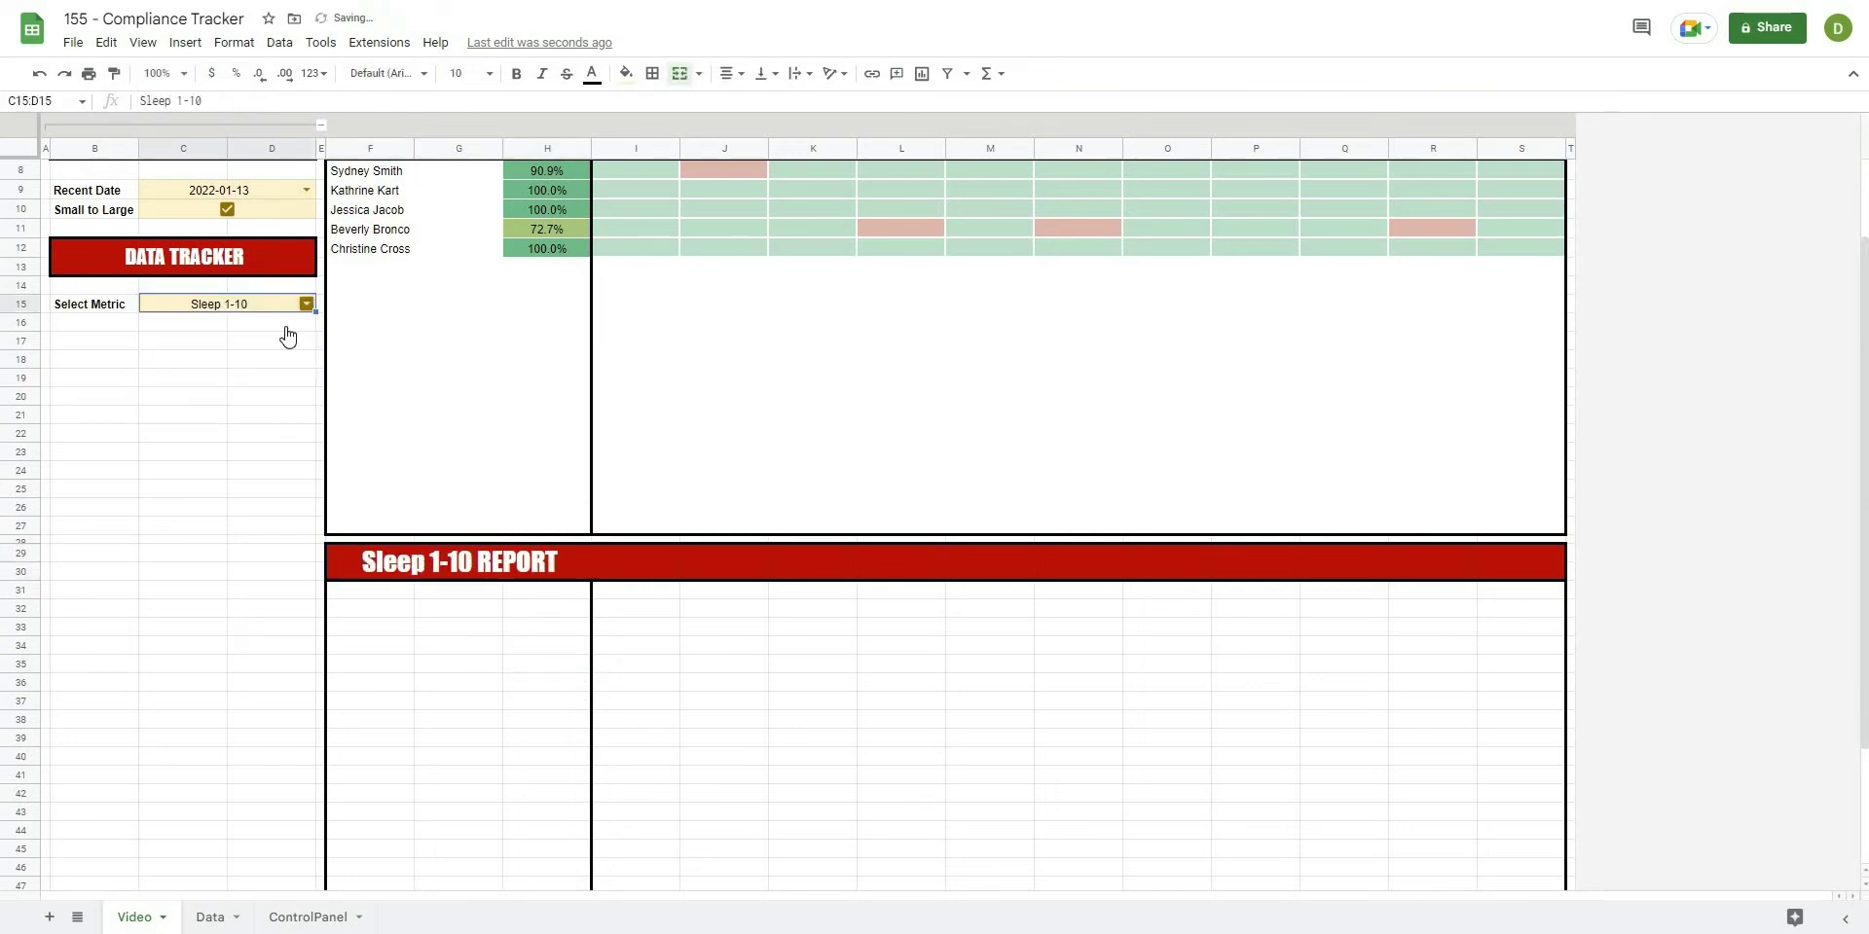
key(Return)
click(280, 347)
key(Return)
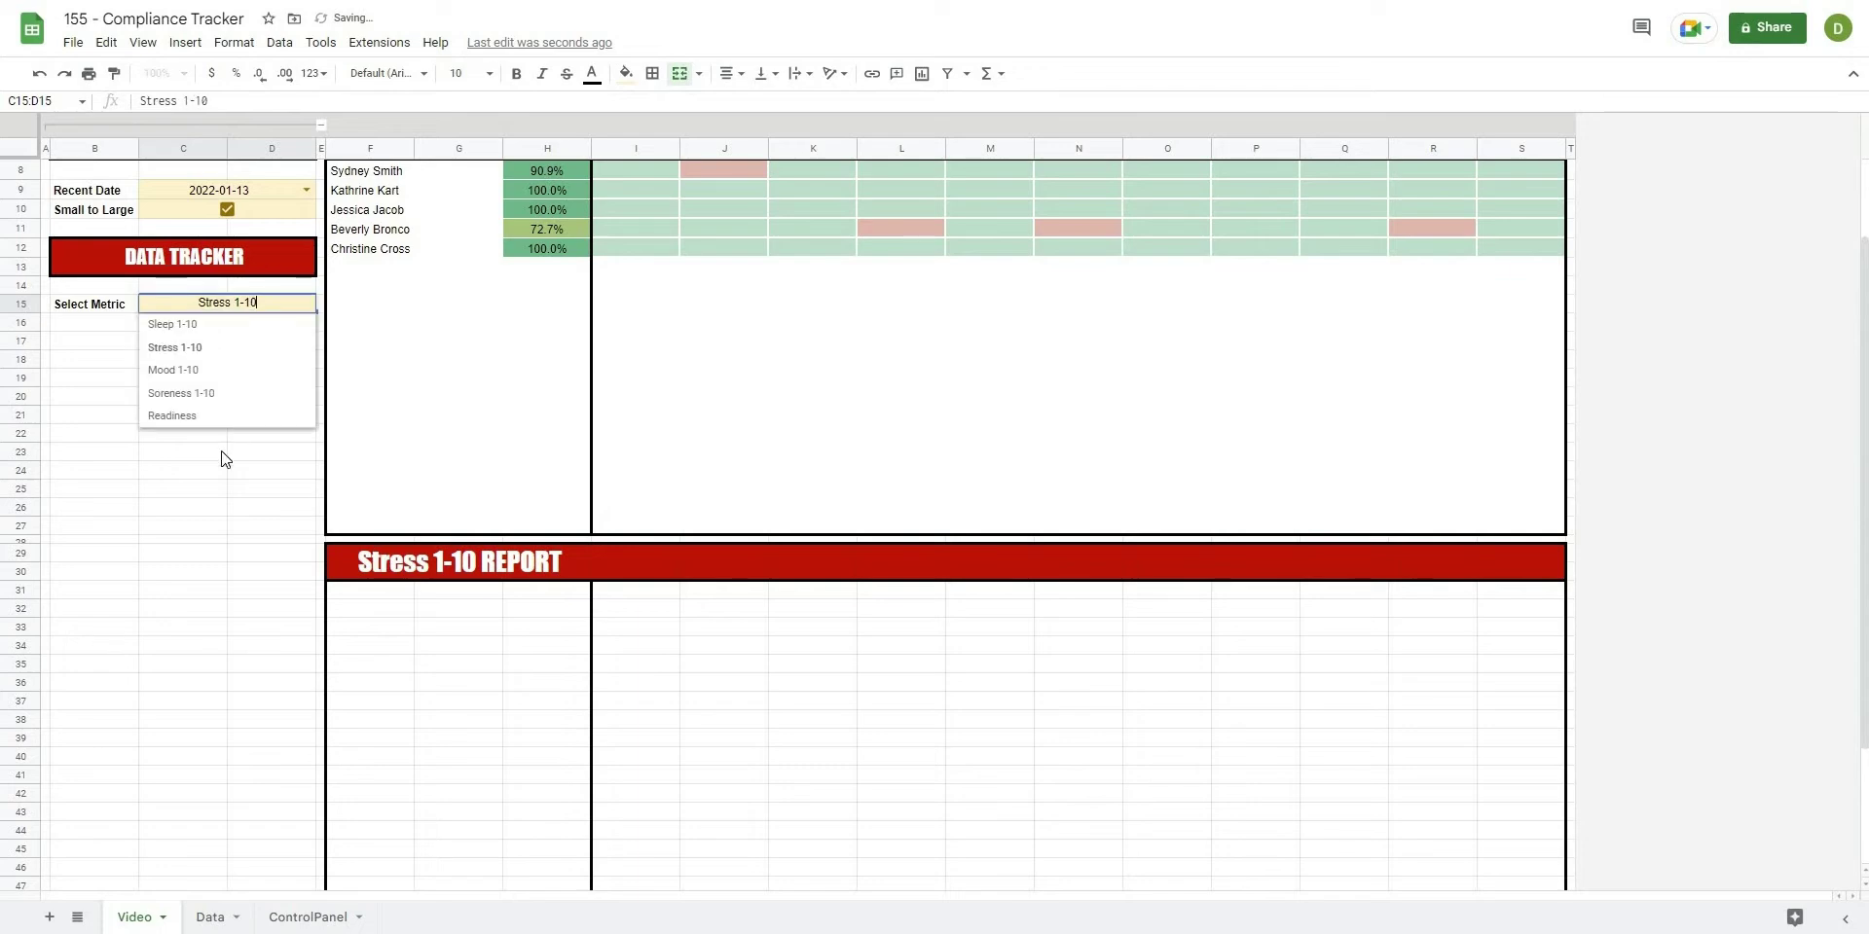
key(Down)
key(Down)
key(Down)
key(Return)
click(212, 574)
click(525, 590)
click(513, 575)
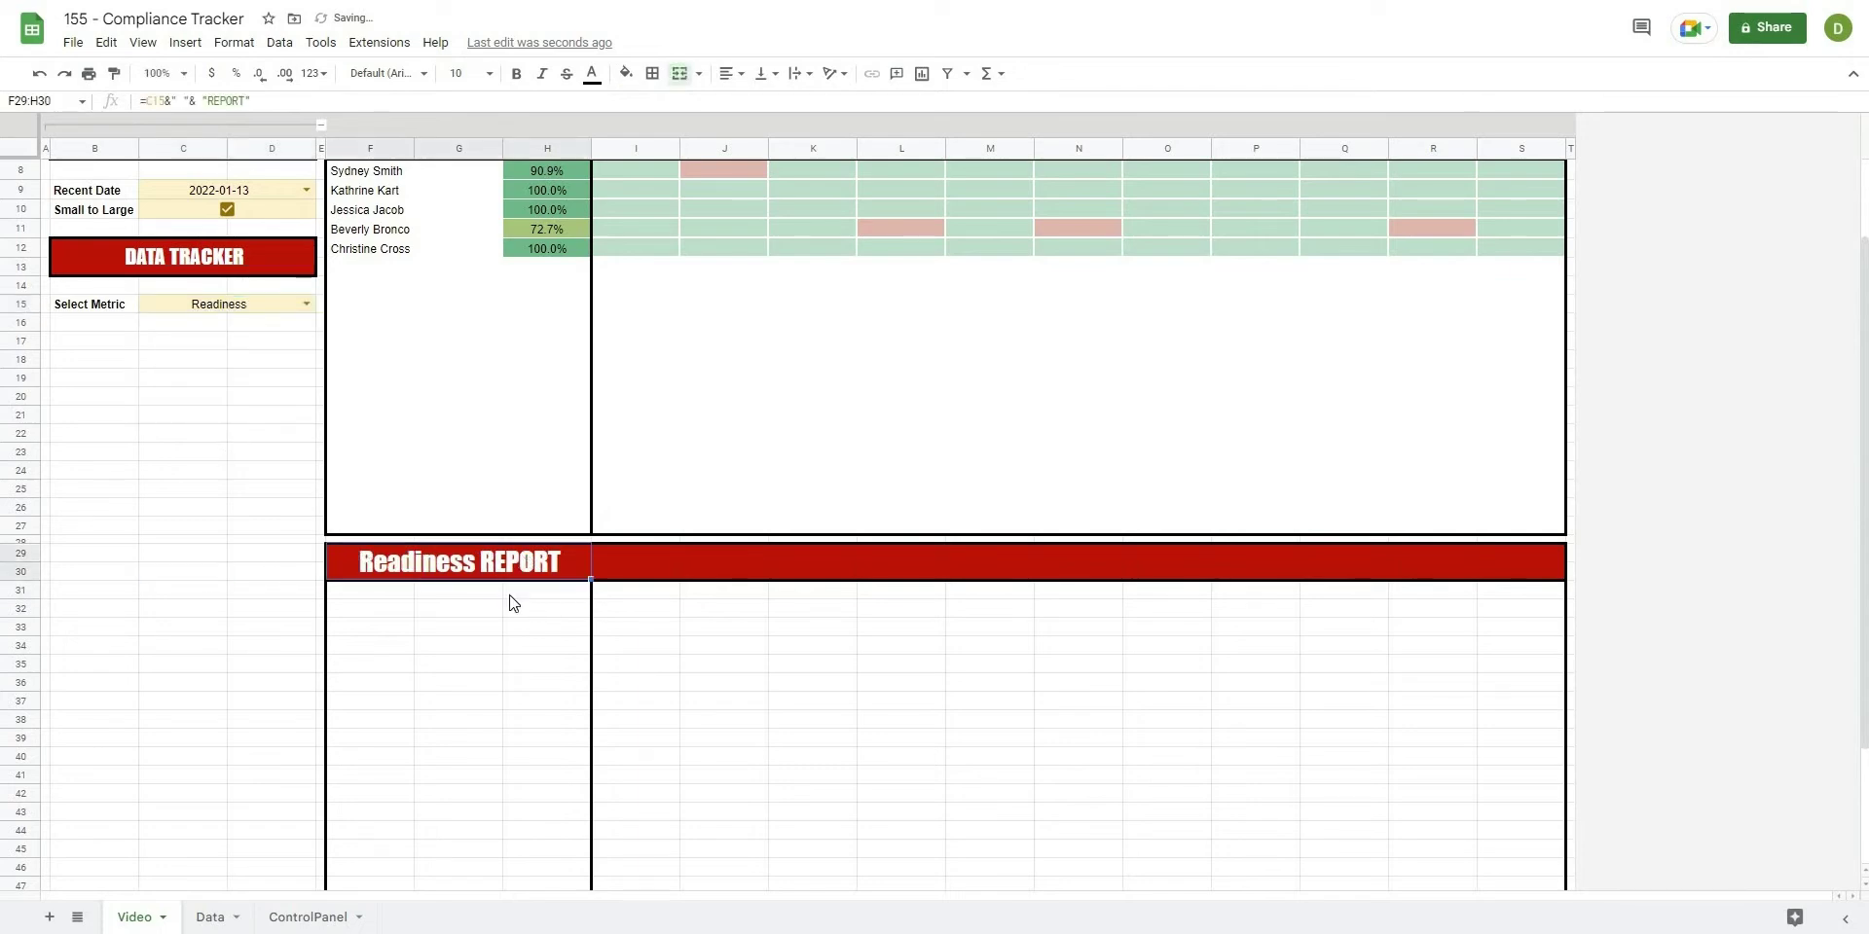
- Link I29:I30 to the Compliance Report's first date with =I6 and fill it across the report header through S29:S30
click(240, 683)
scroll(232, 753, up, 2)
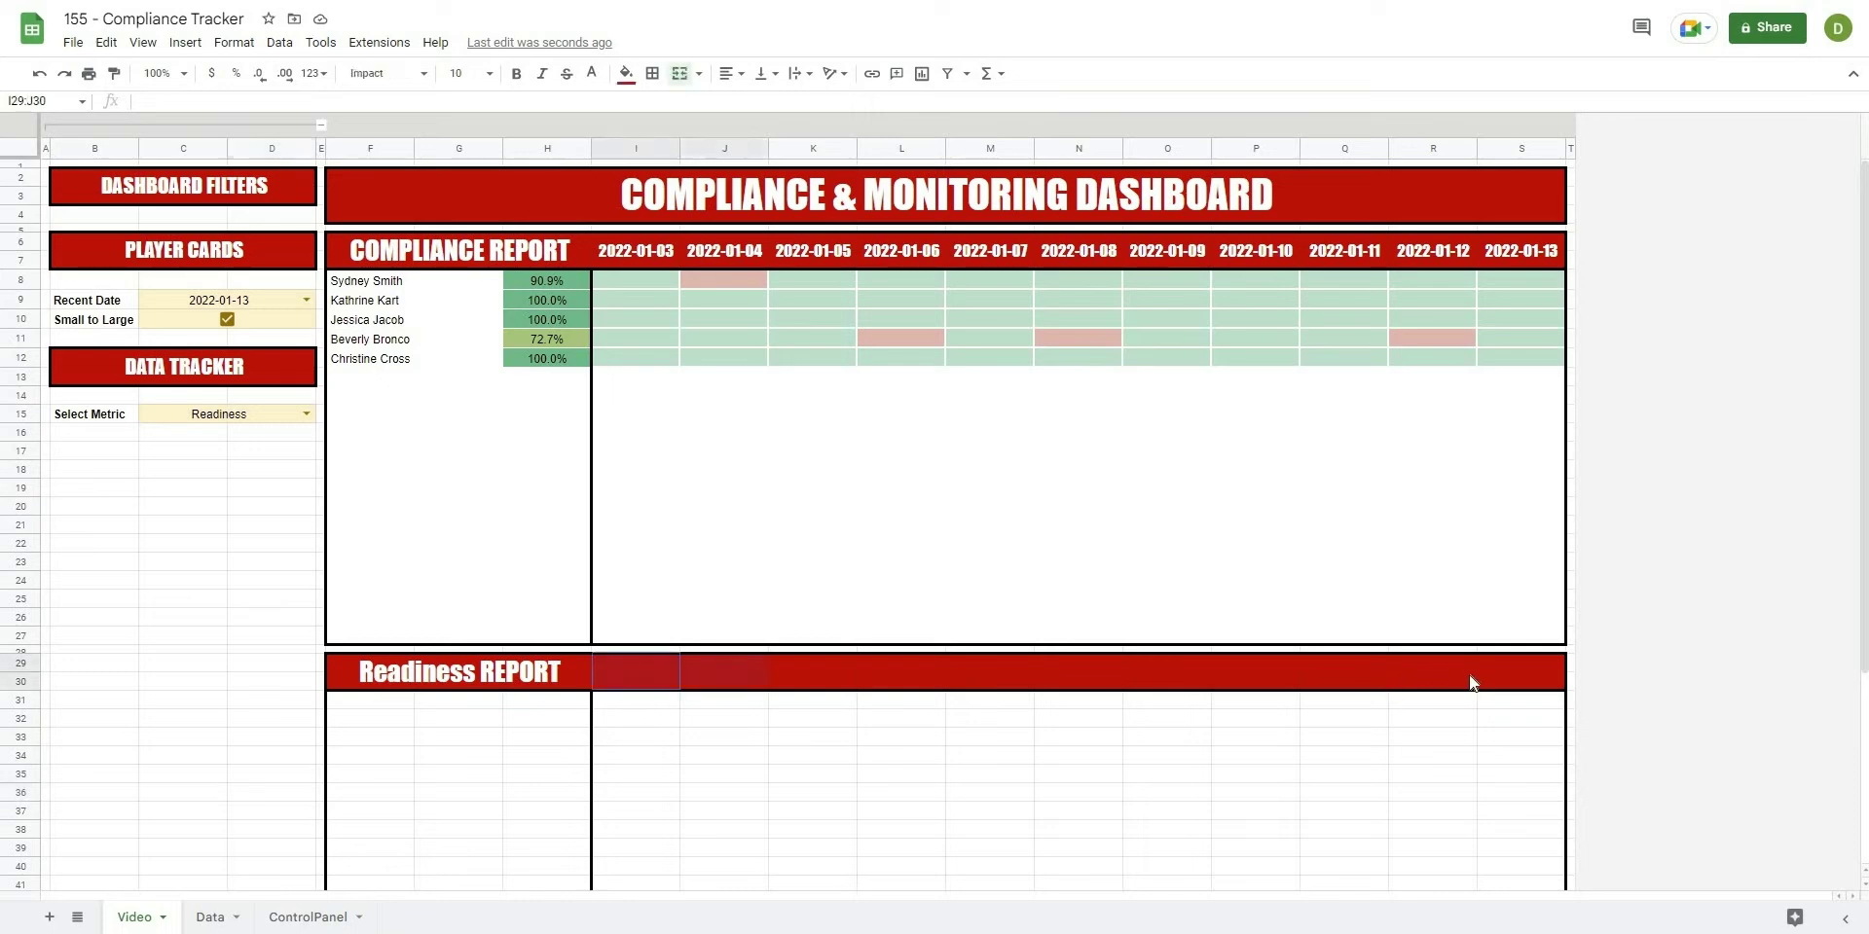
click(1343, 738)
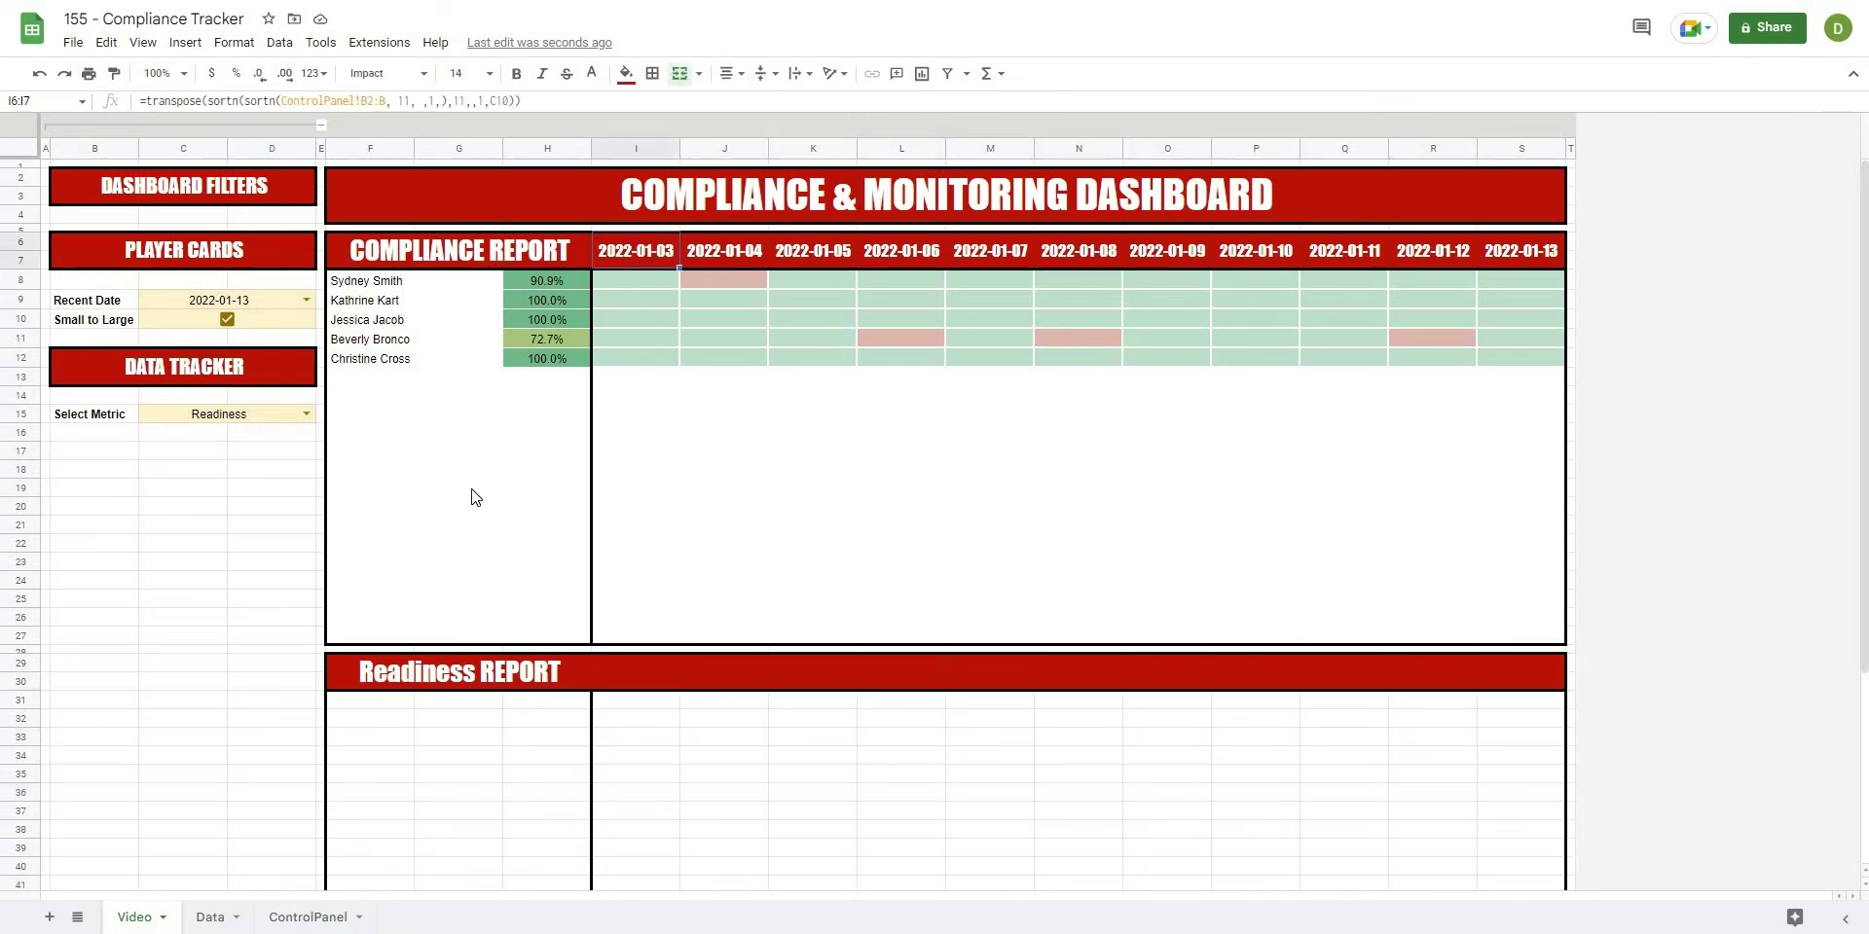
click(467, 451)
click(659, 672)
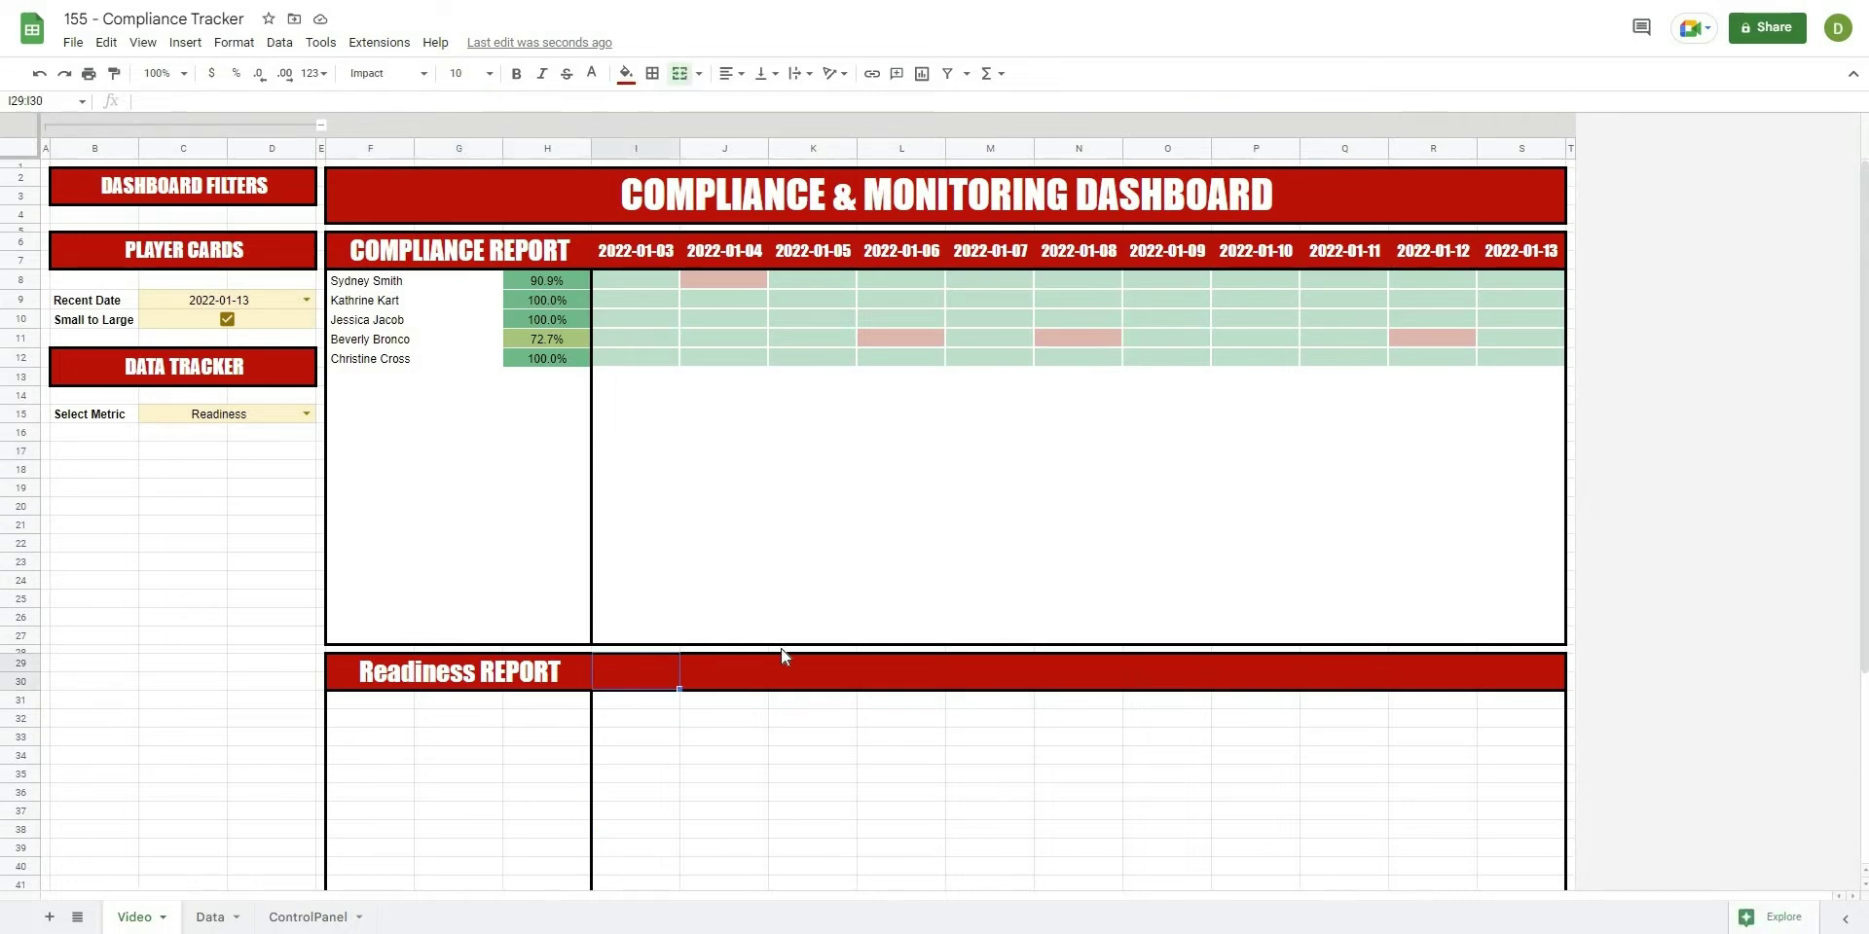
text(=)
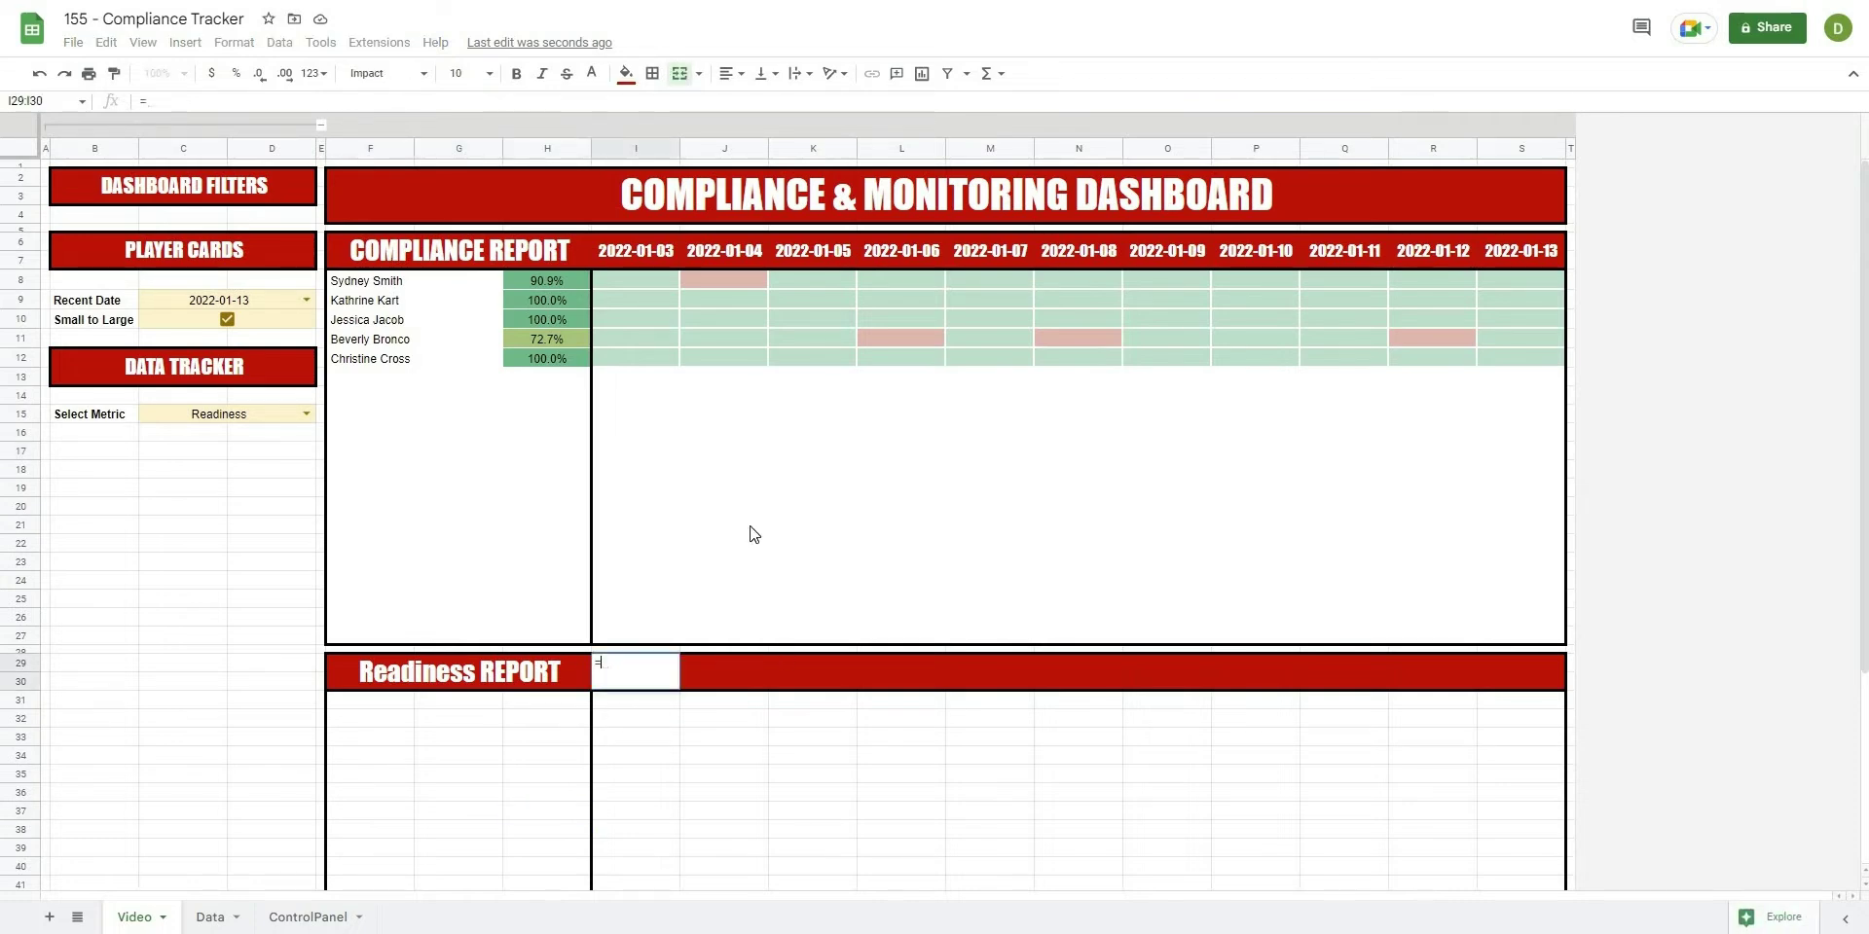
click(639, 256)
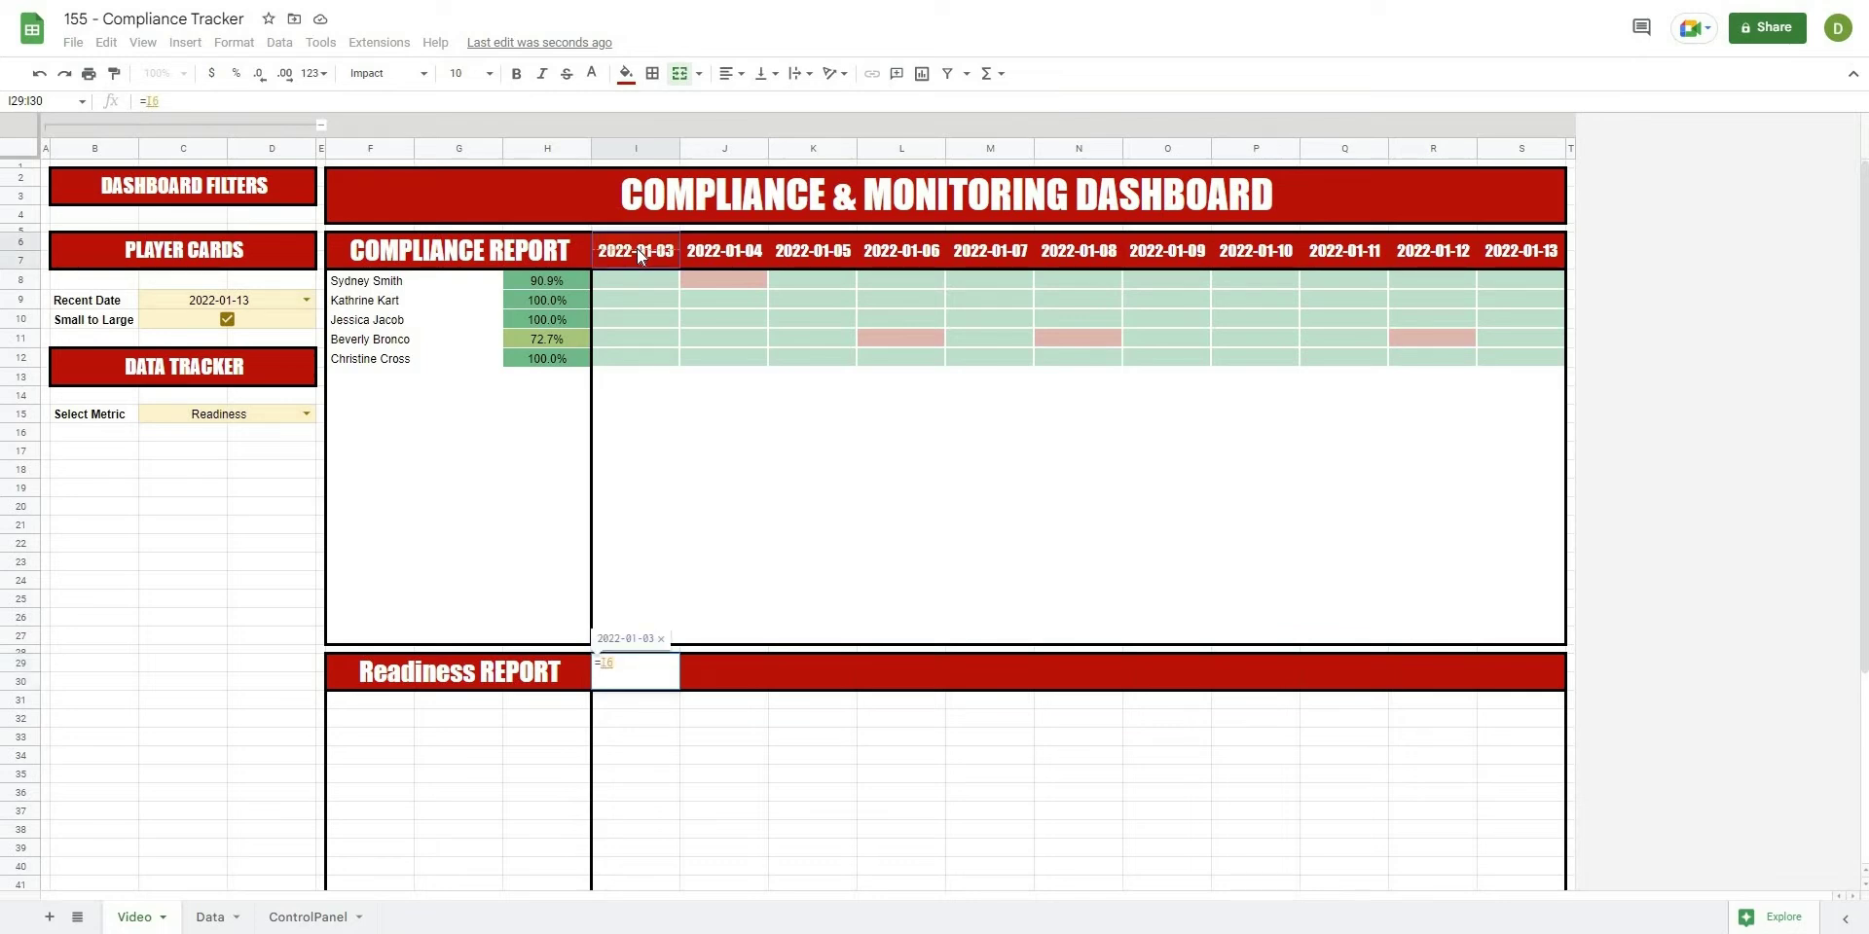
key(Return)
click(675, 686)
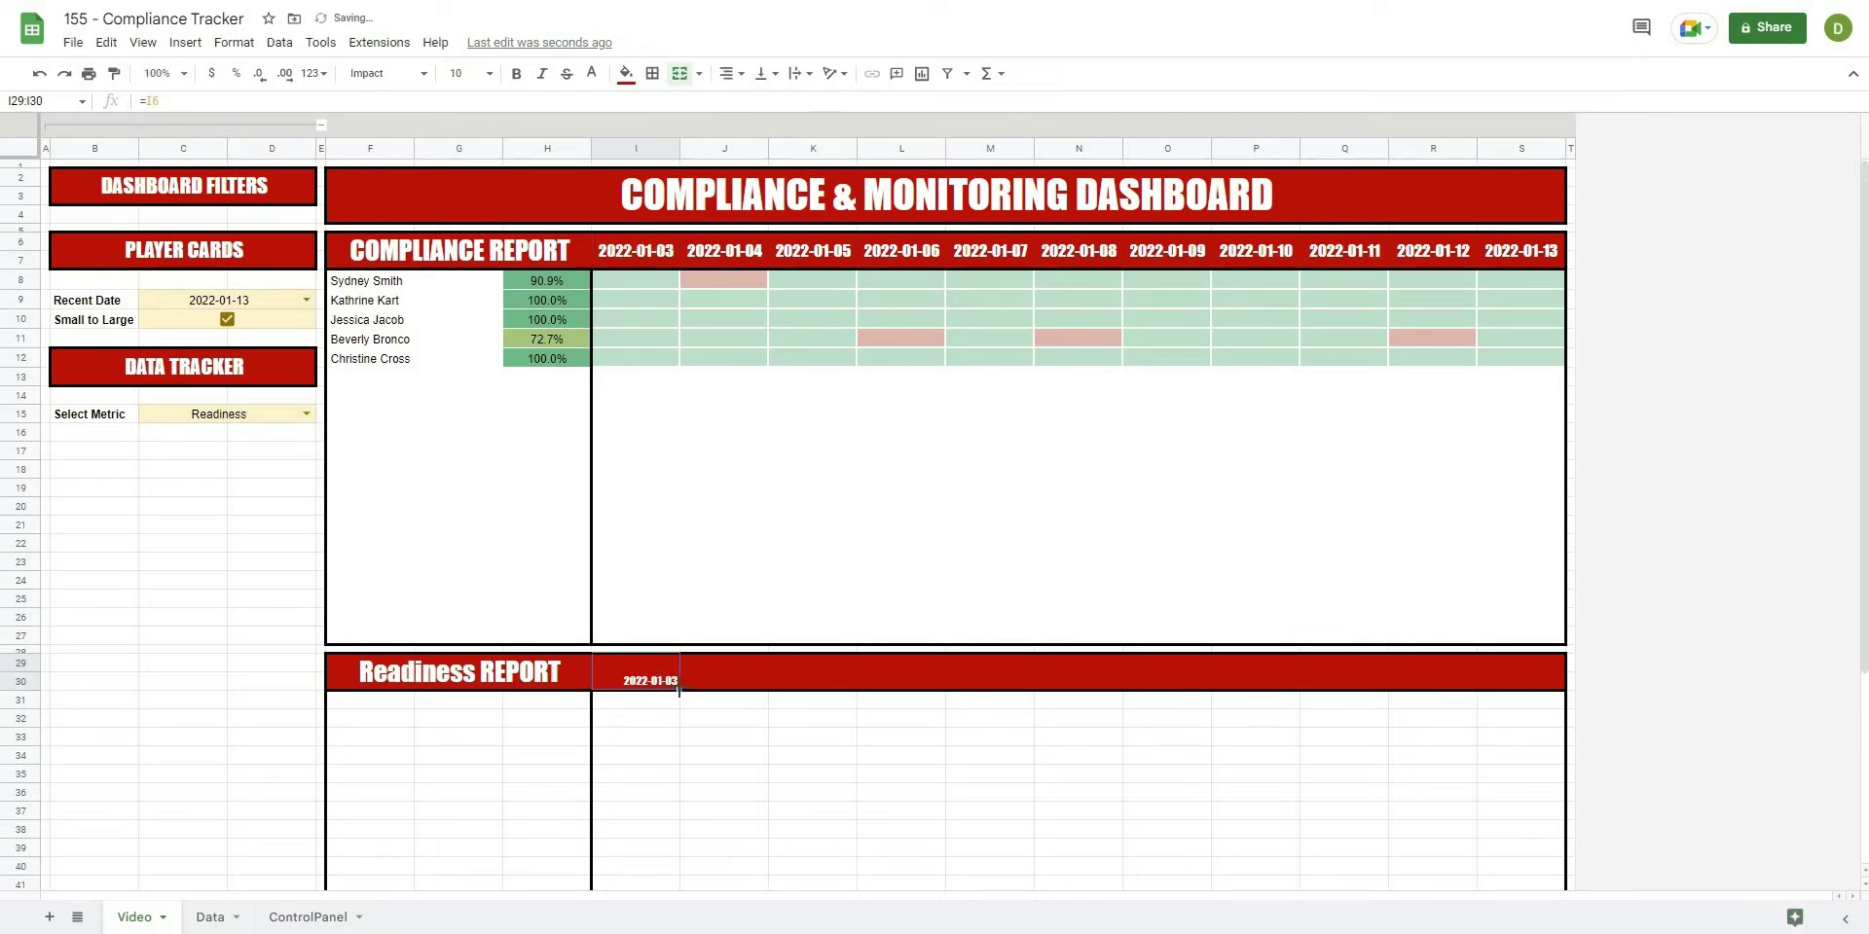
drag(1447, 652, 1526, 682)
click(1523, 682)
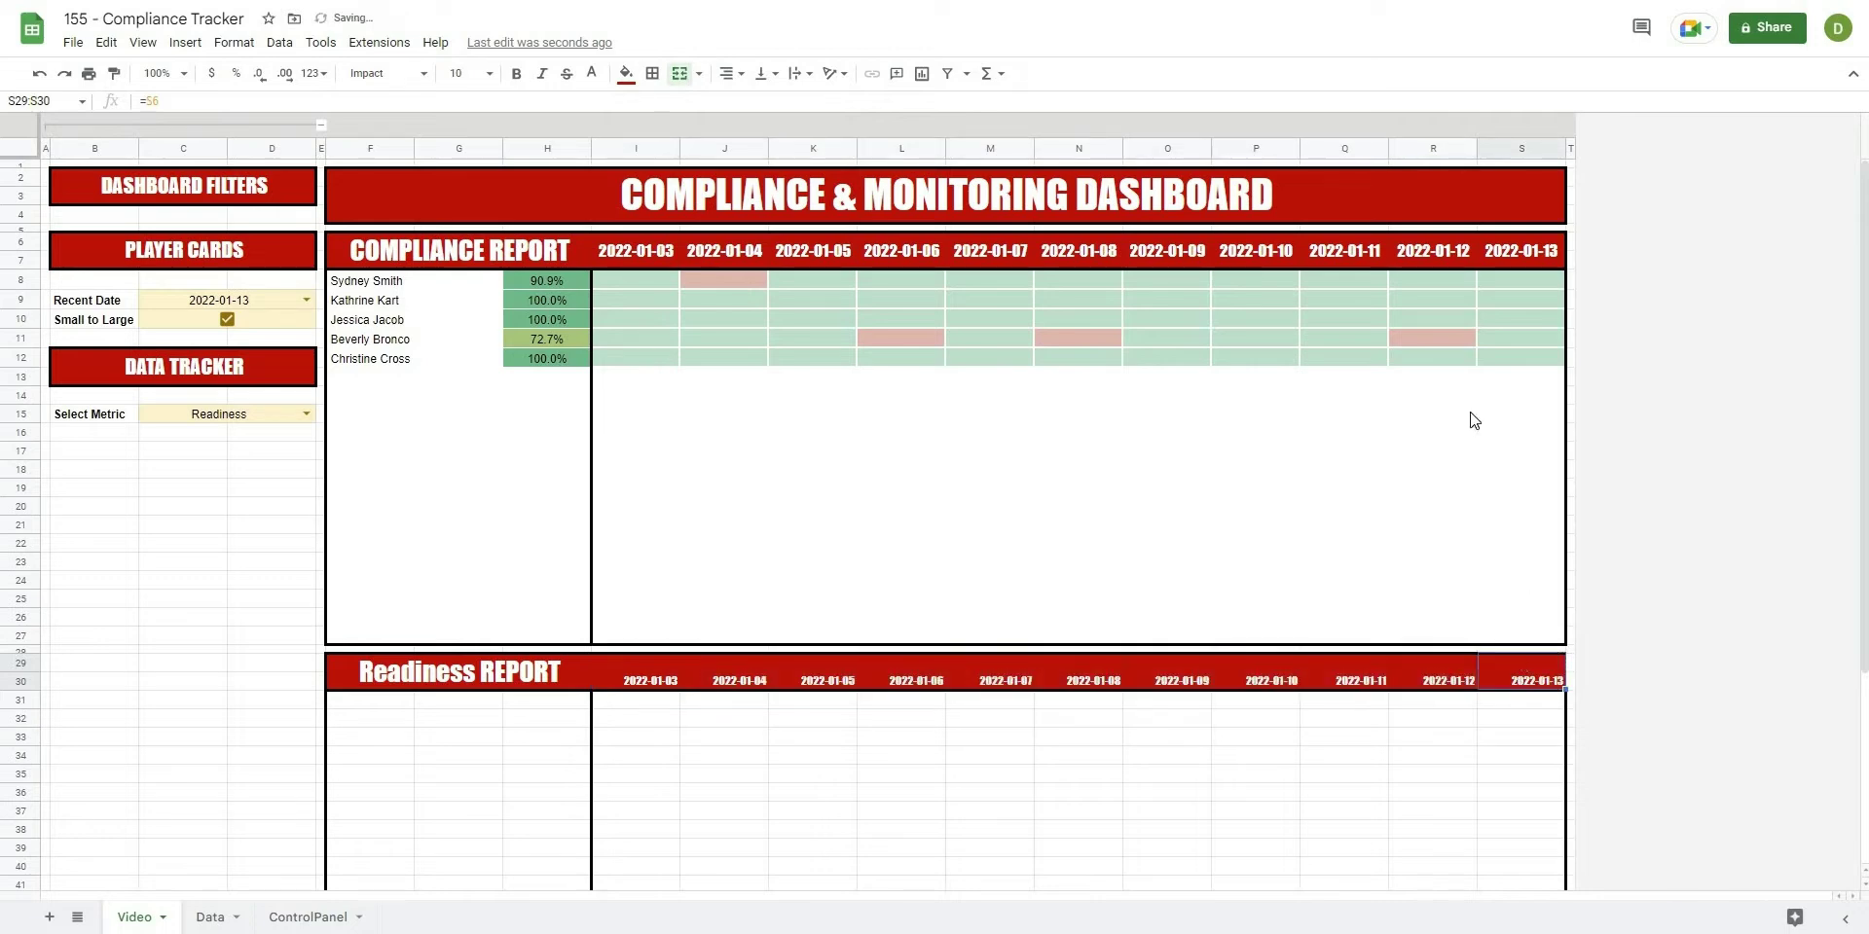
- Test the linked header dates by turning the Small to Large option off and back on
click(227, 319)
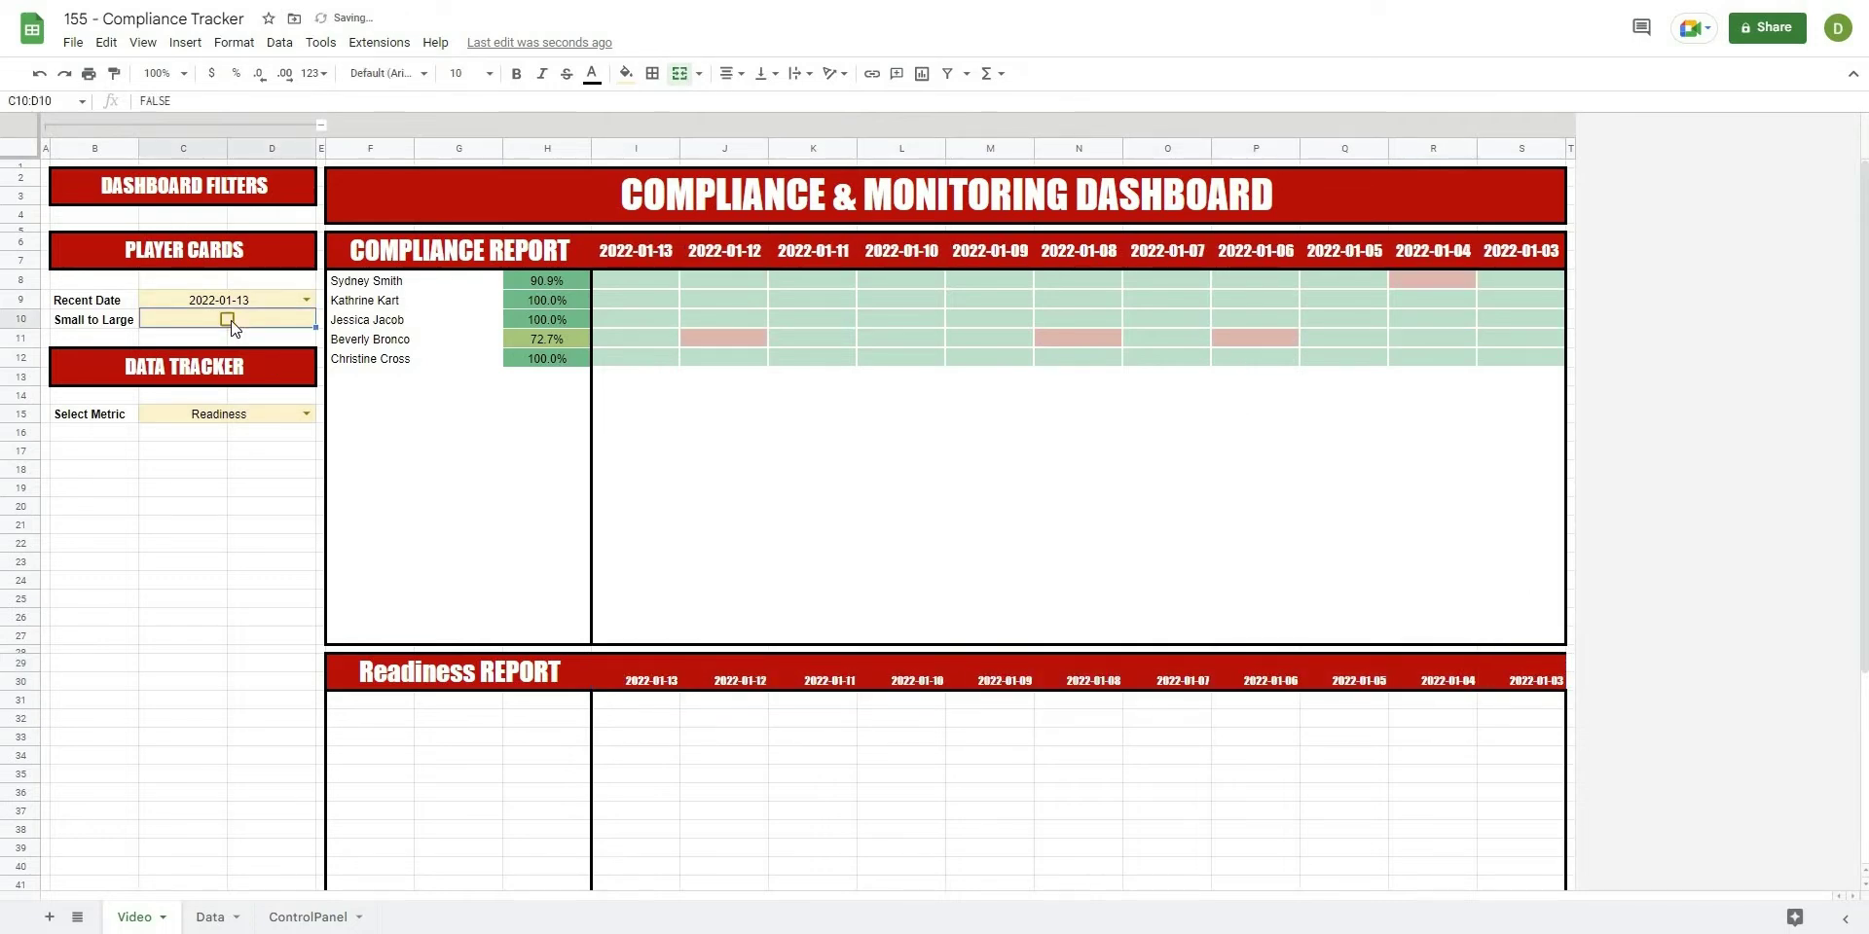
click(227, 319)
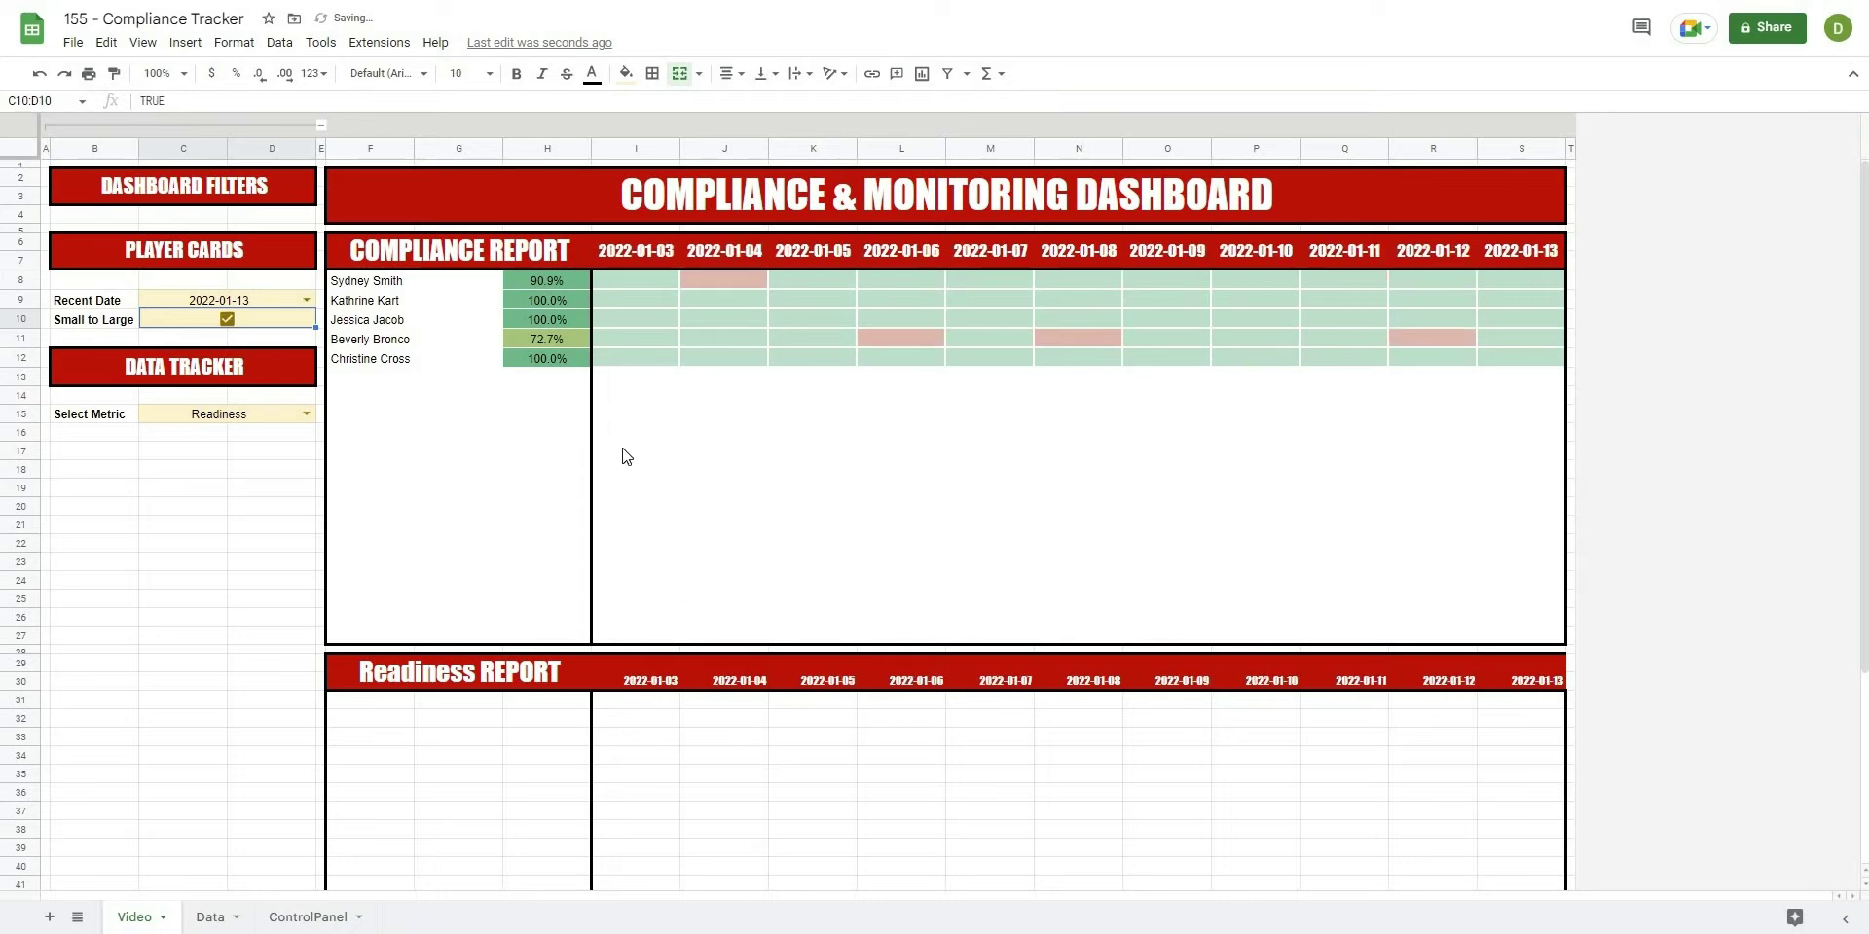
click(812, 754)
- Copy only the formatting of the Compliance Report date header I6:S7 onto the Readiness report dates in I29:S30
drag(611, 255, 1493, 252)
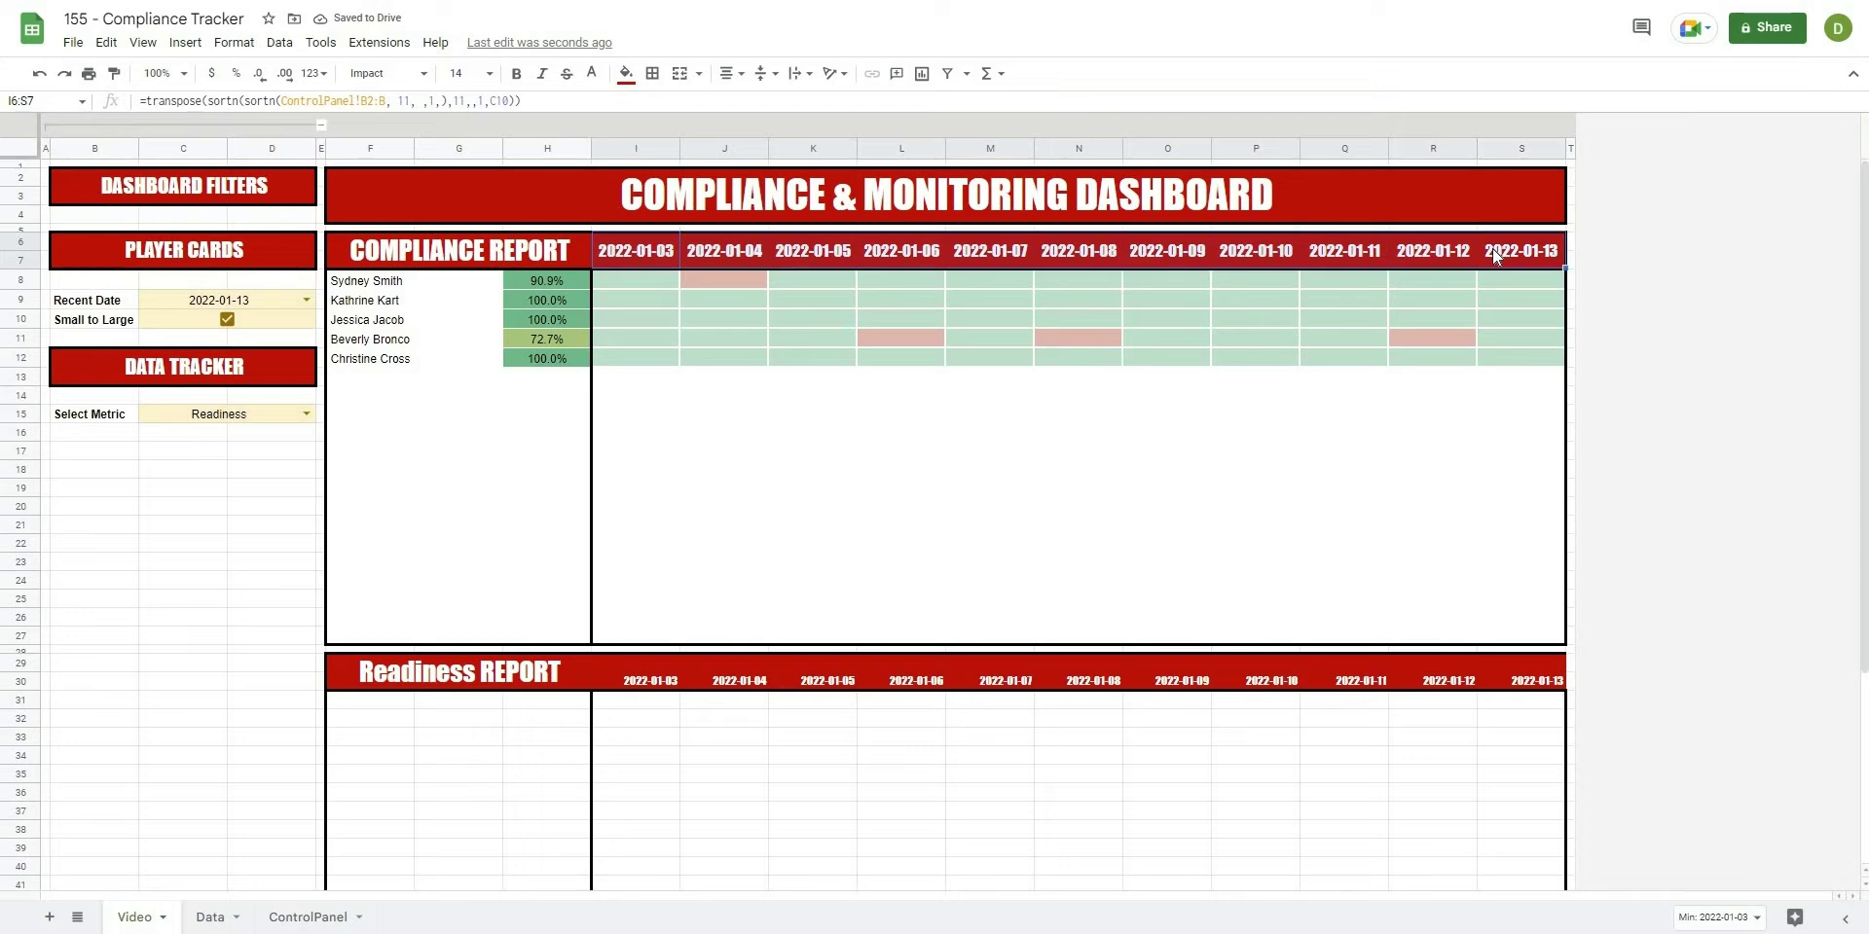
click(625, 678)
right_click(626, 678)
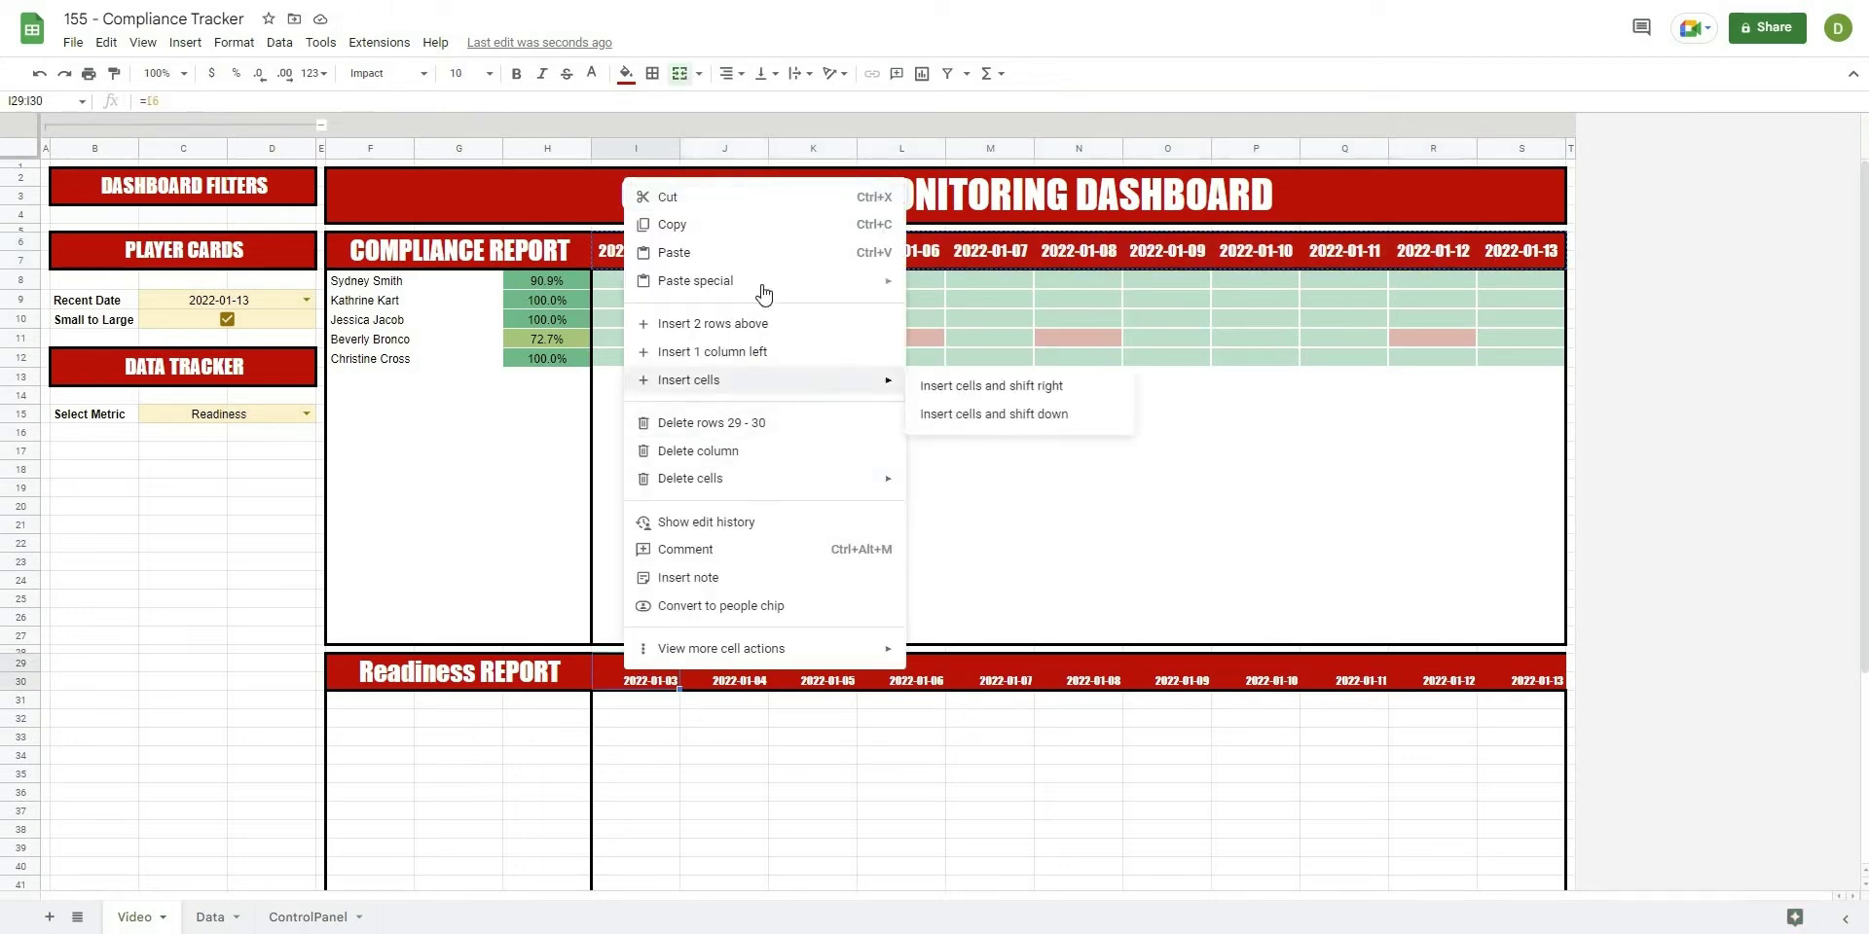
mouse_move(764, 285)
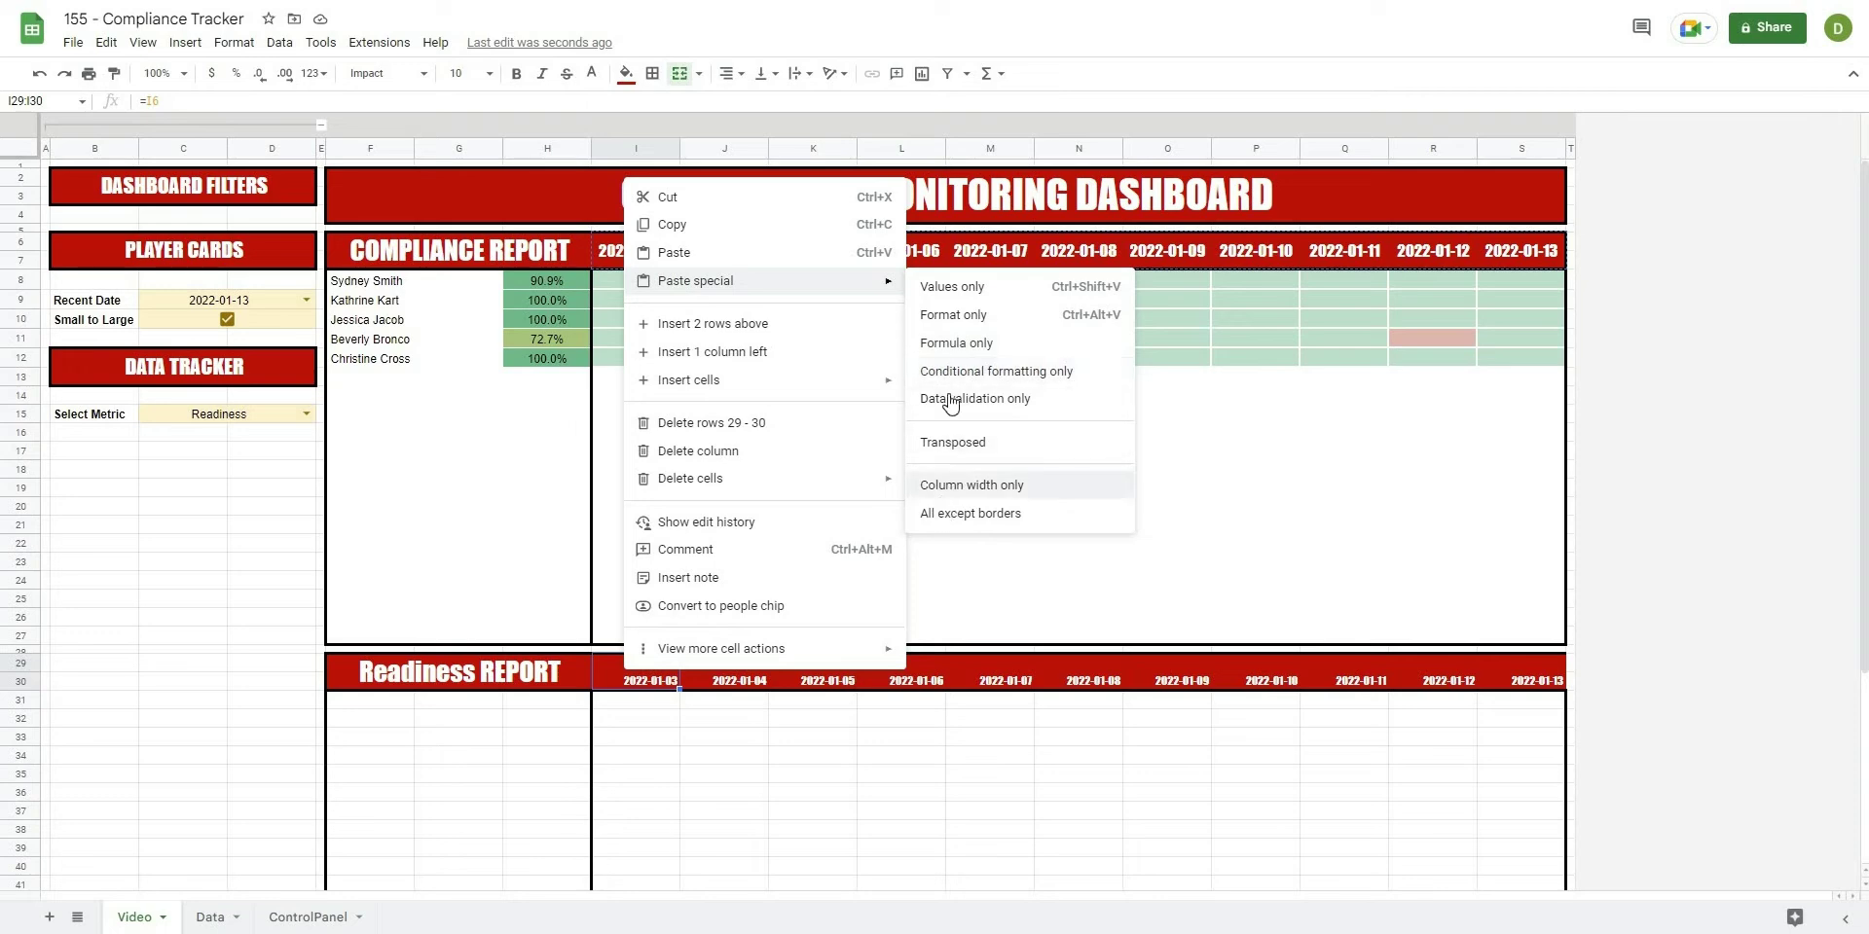
click(958, 314)
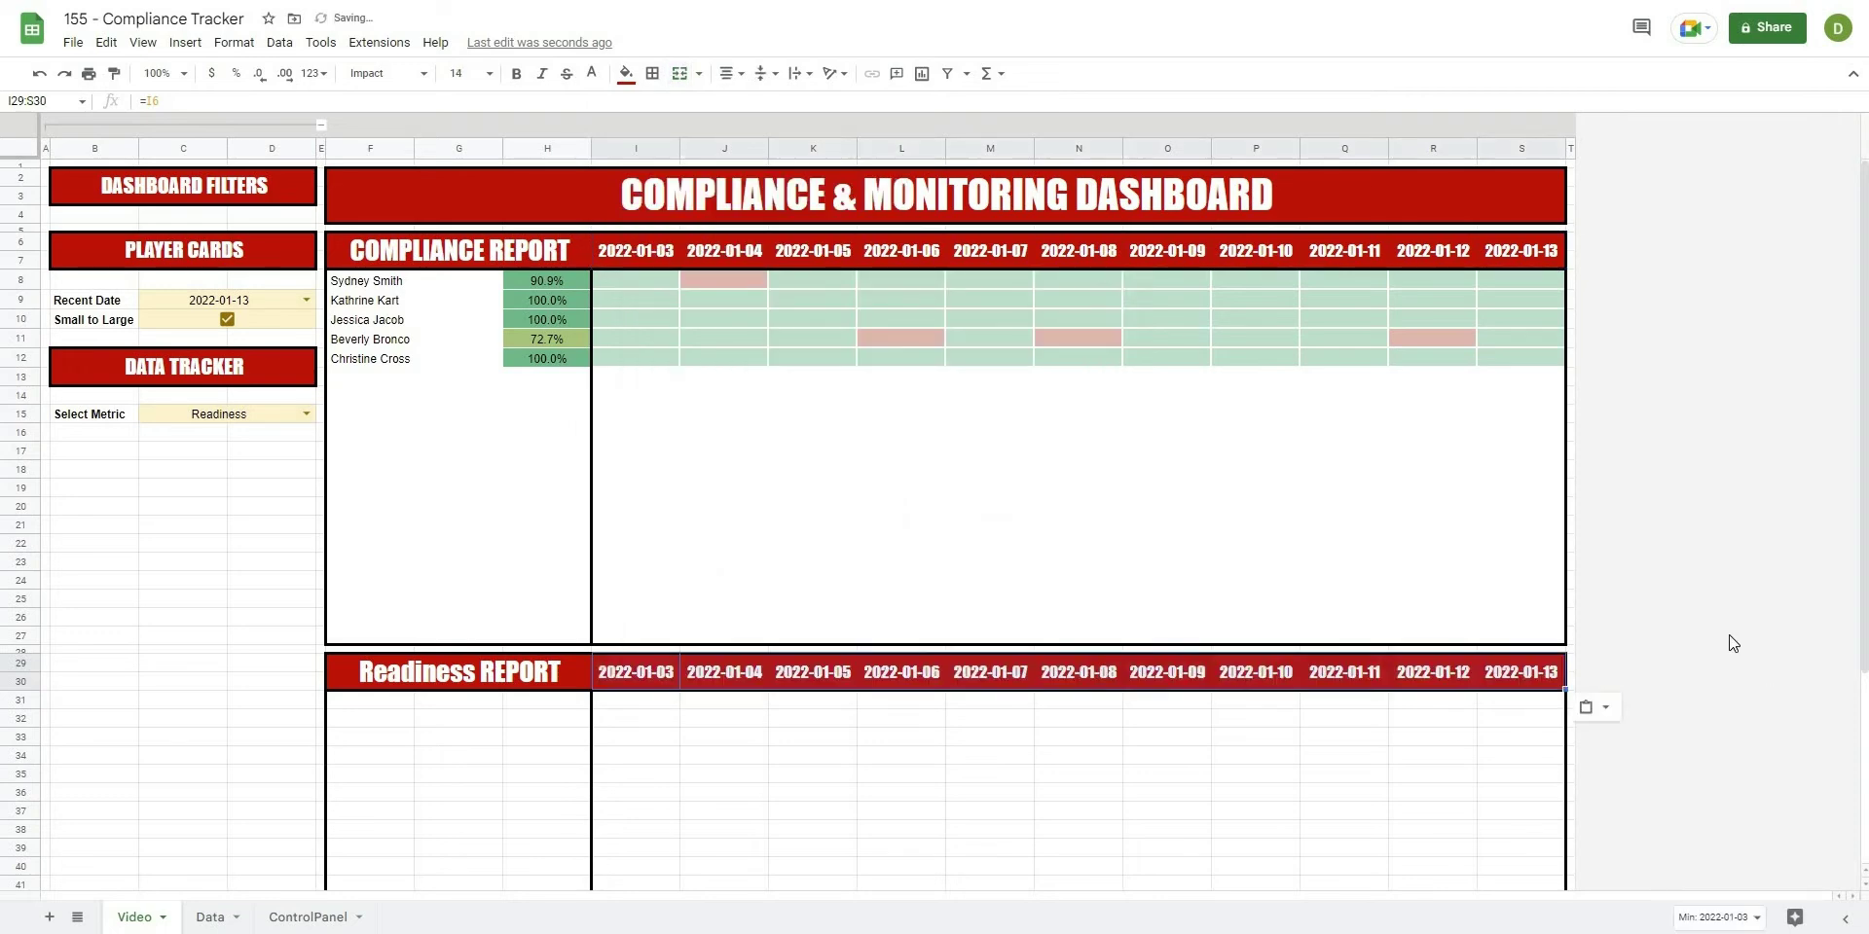
click(459, 739)
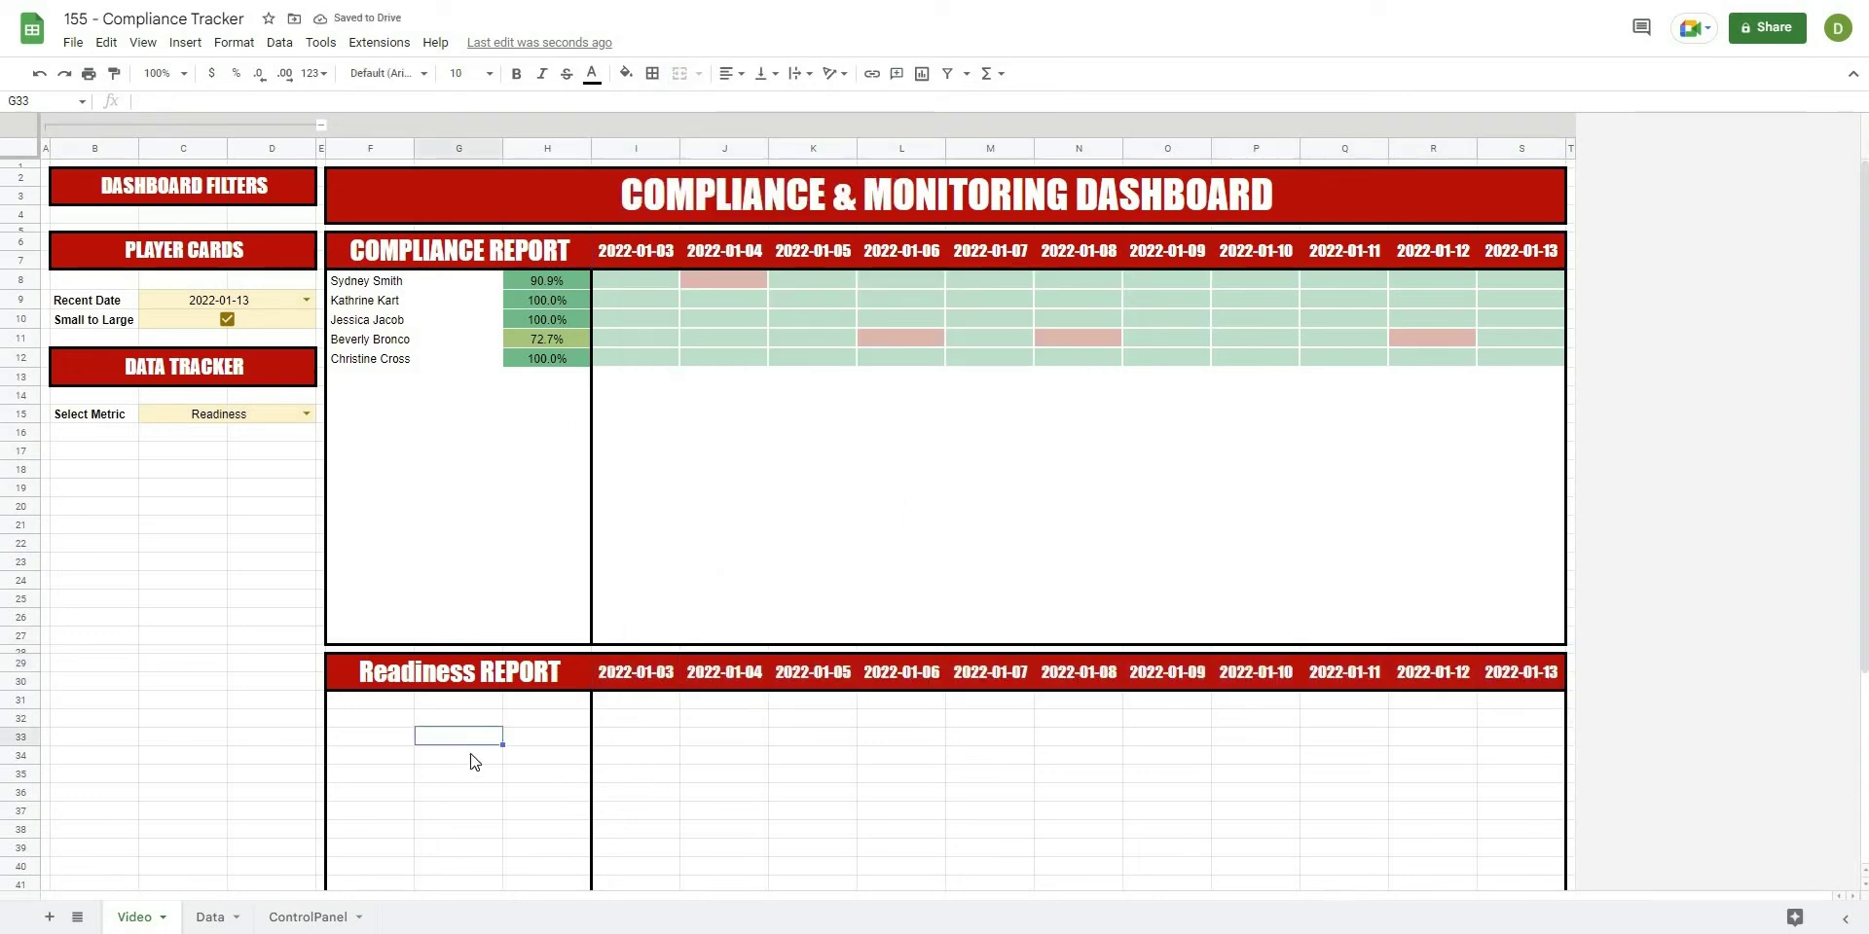
- Examine the formulas behind the Compliance Report's date header and athlete name list
click(646, 254)
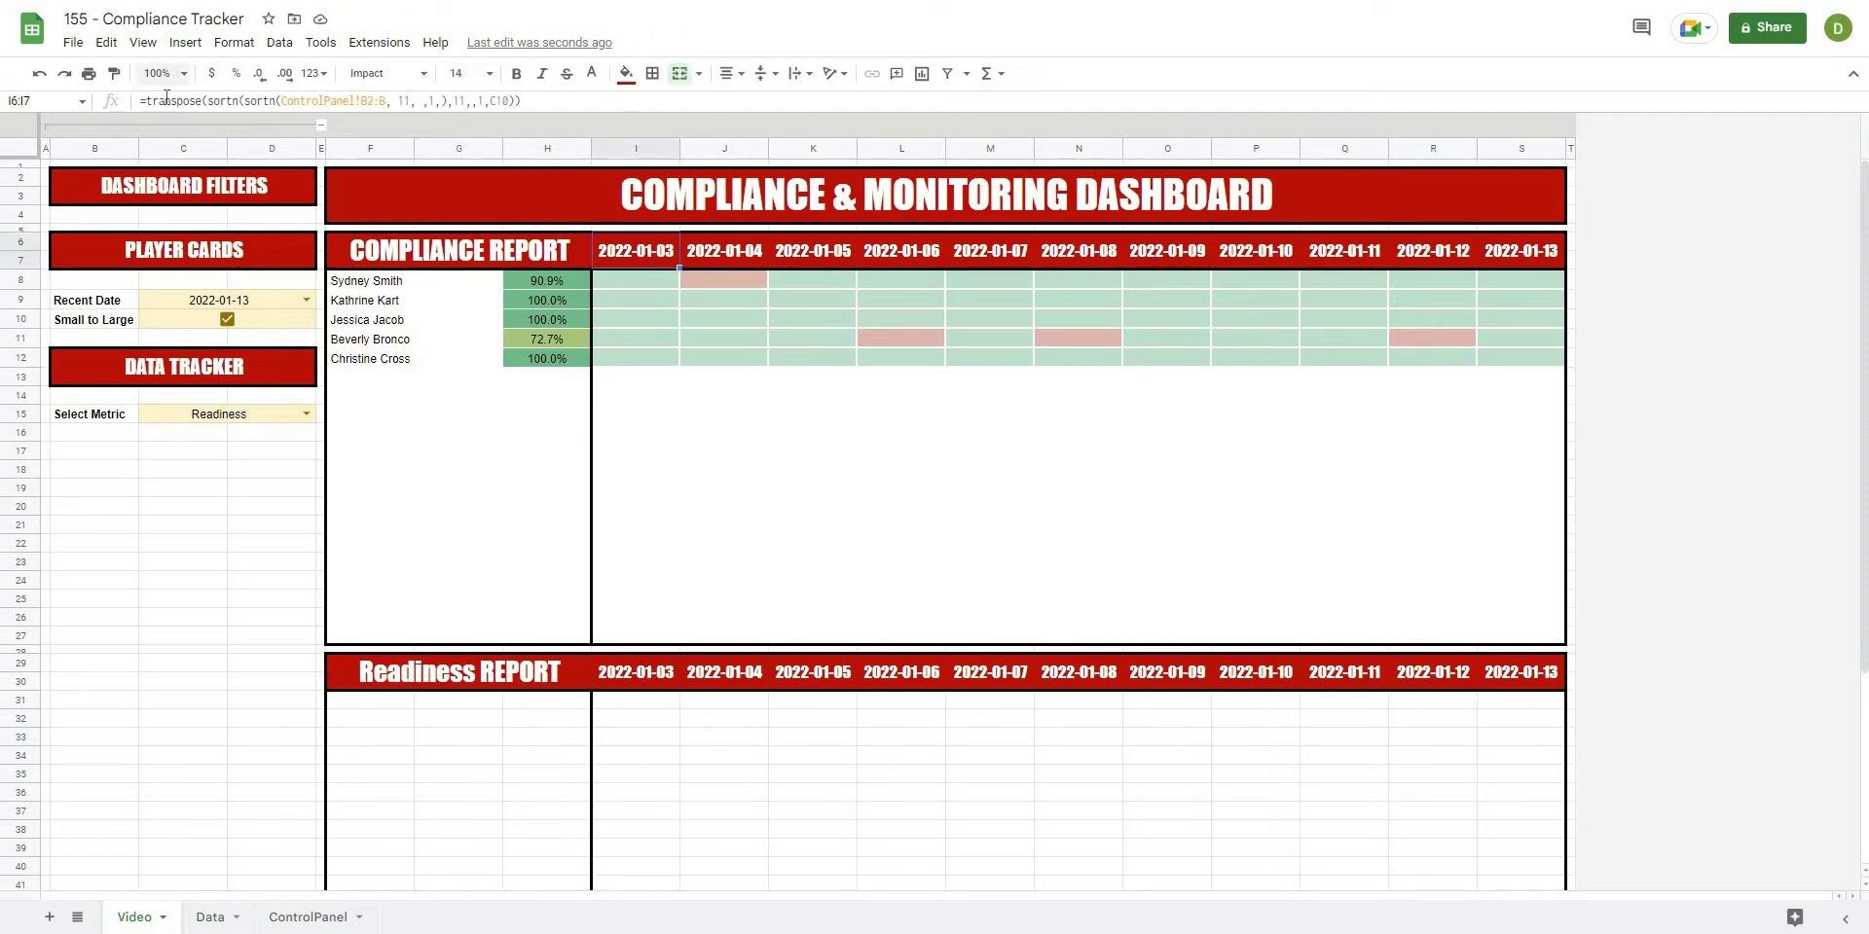
click(633, 681)
click(634, 699)
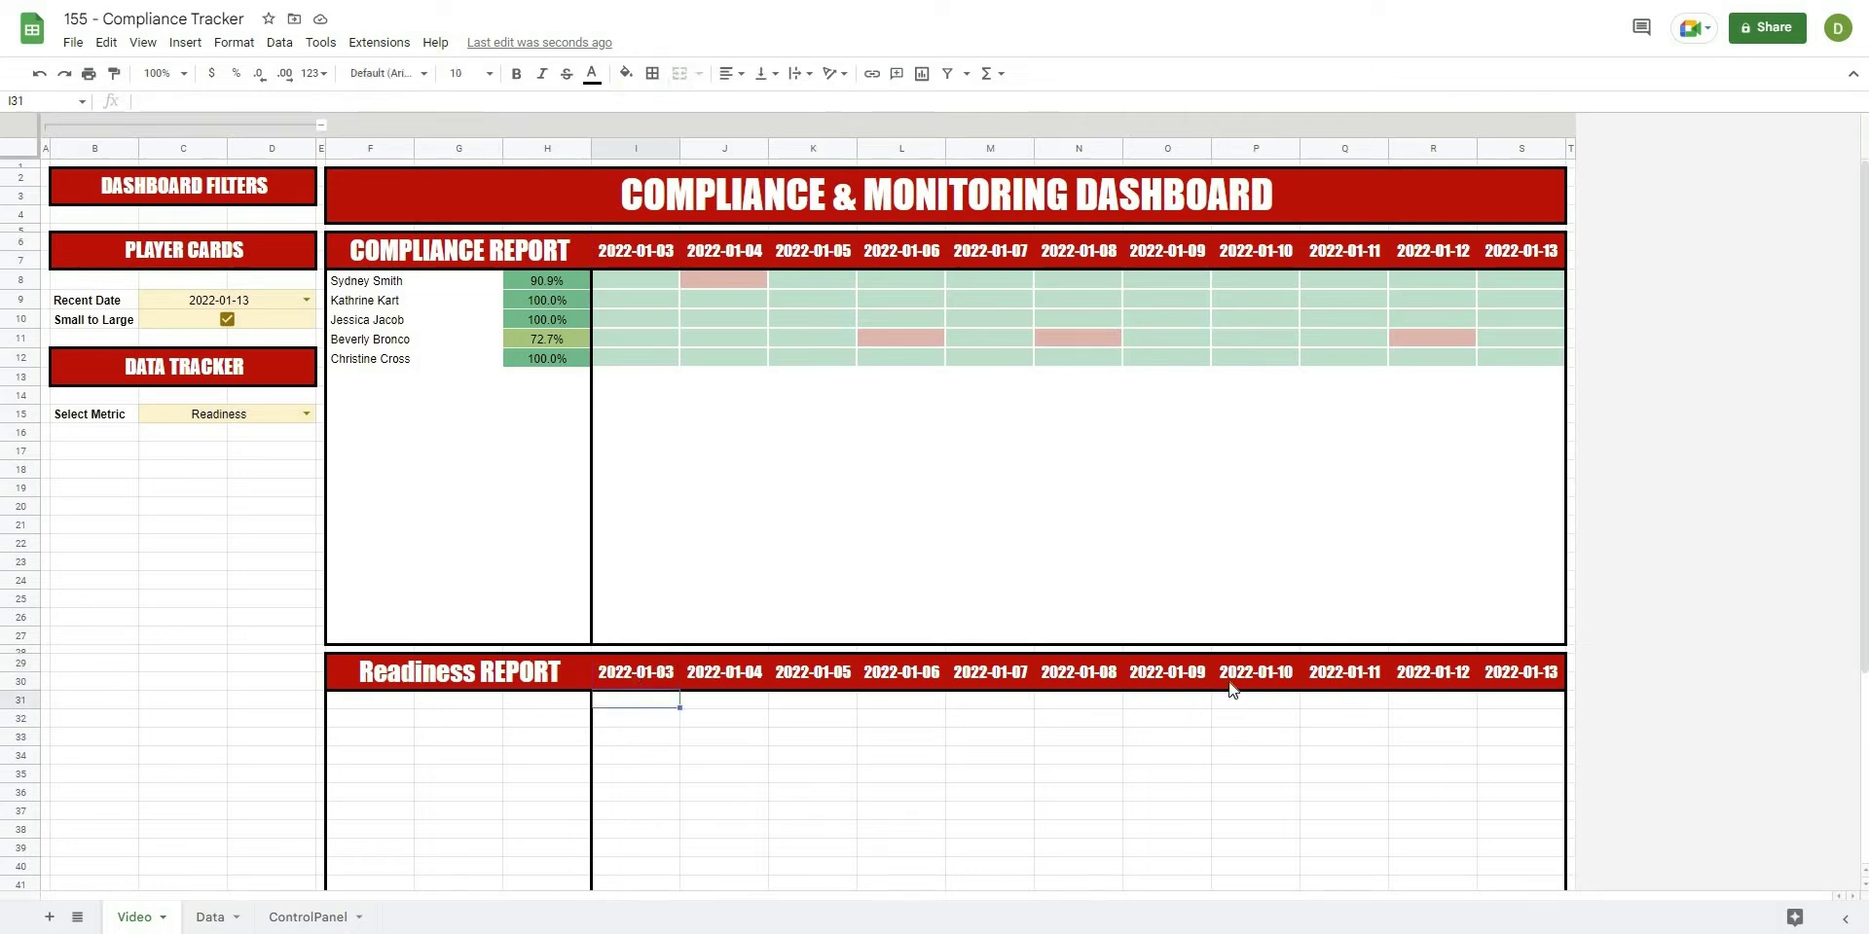
drag(1230, 689, 1644, 651)
click(1570, 635)
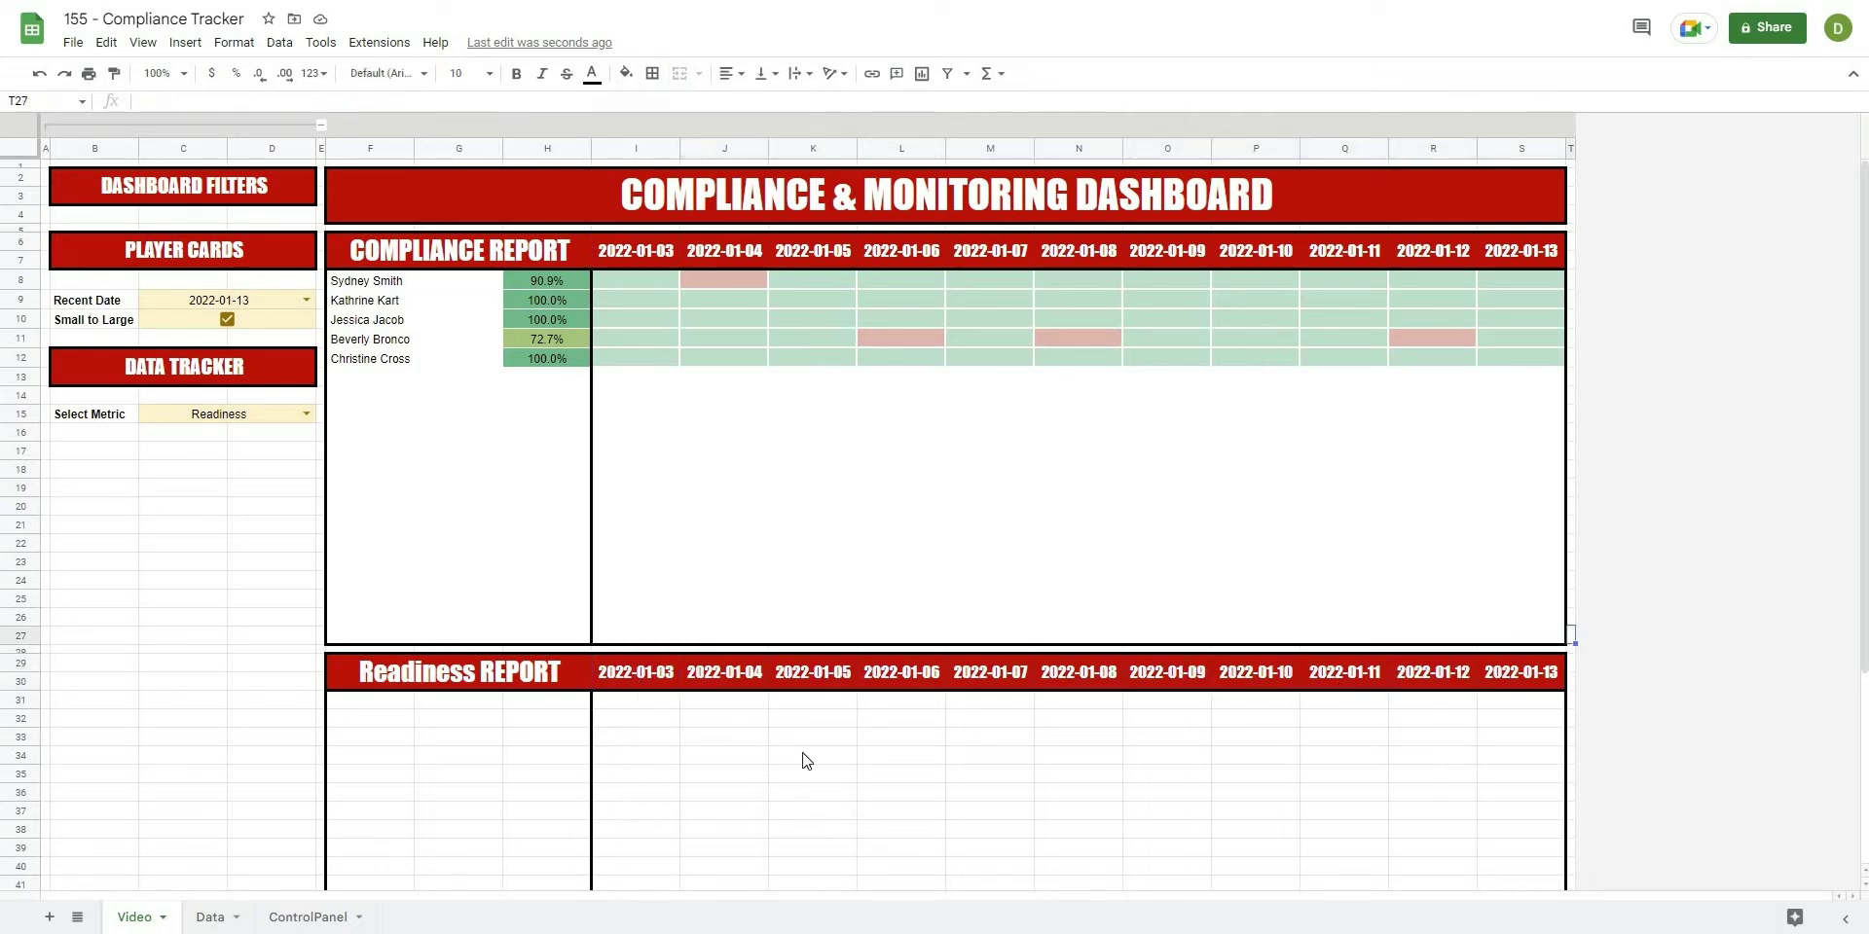
click(297, 543)
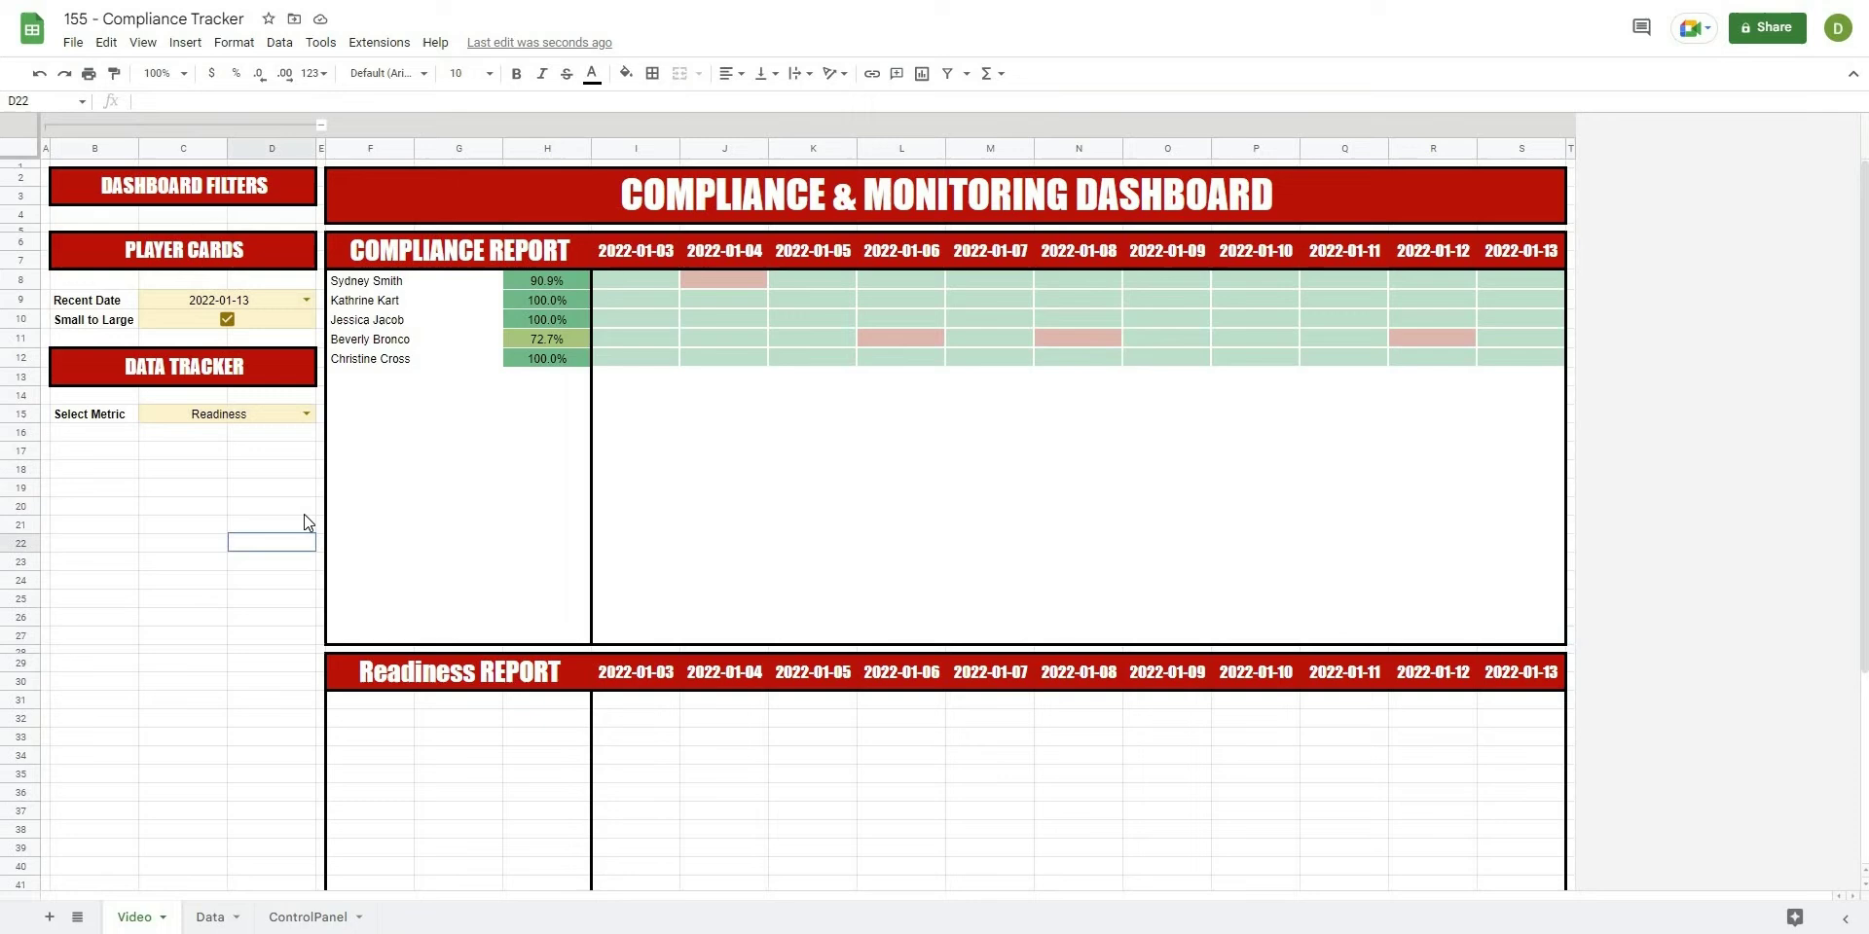
click(342, 285)
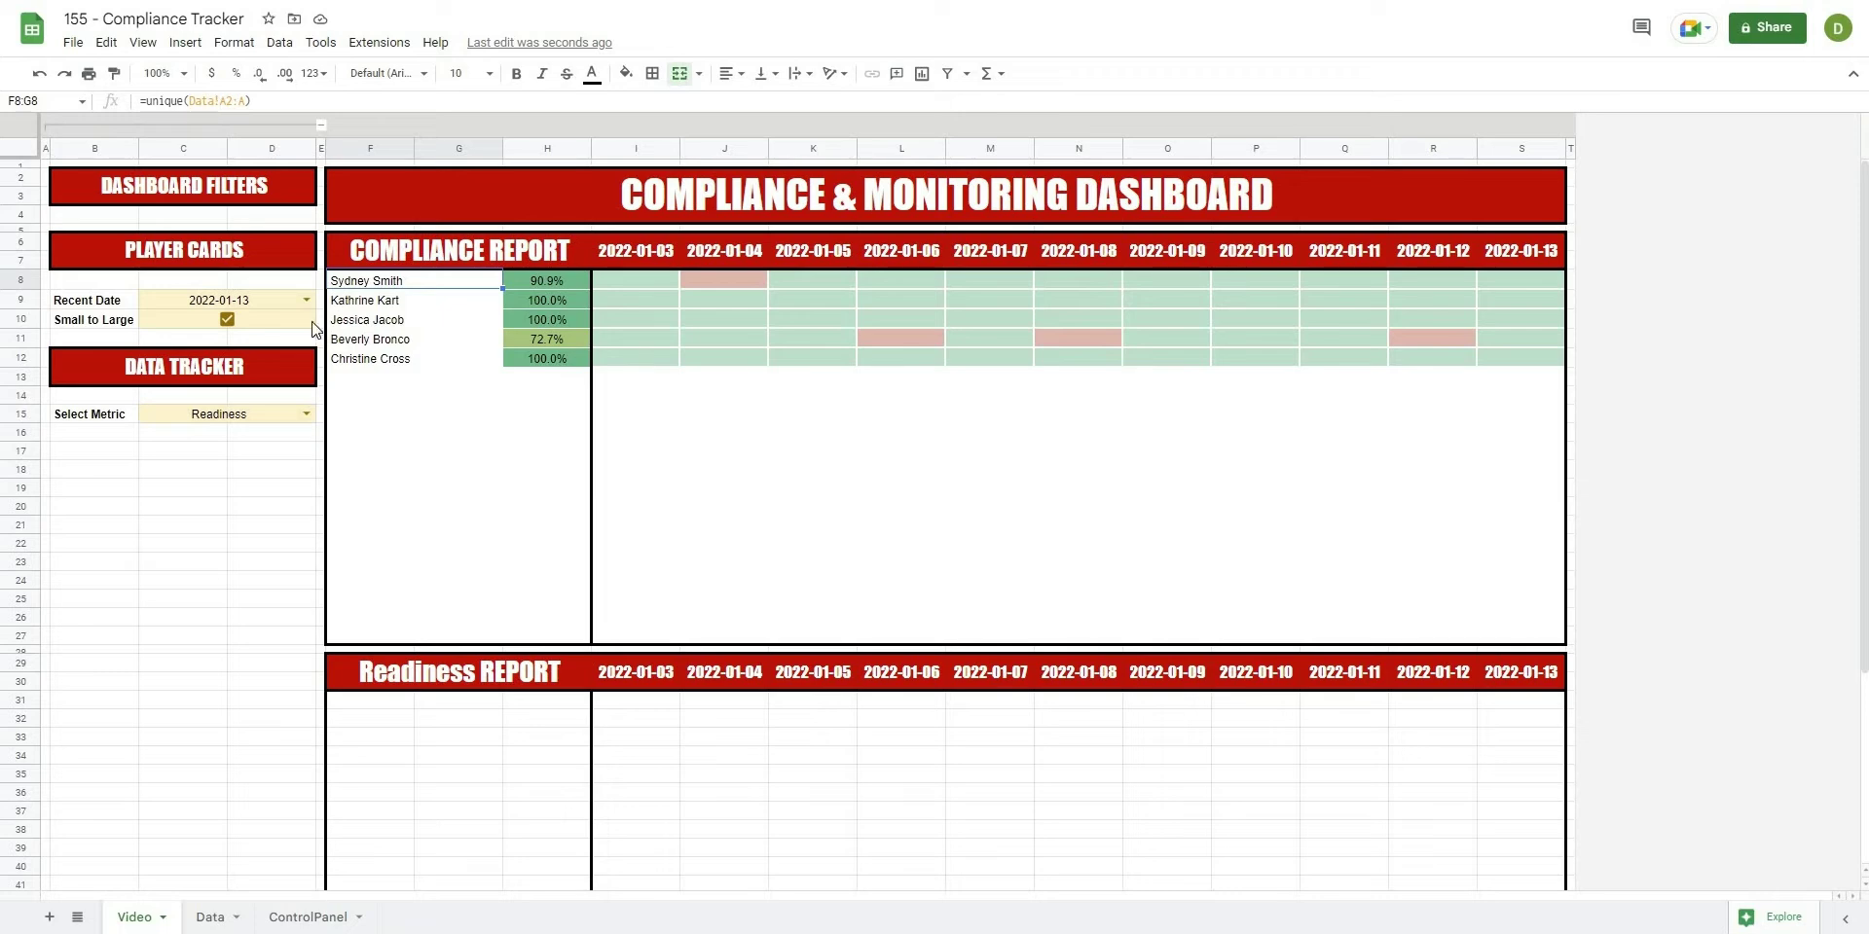
click(375, 488)
scroll(576, 639, down, 1)
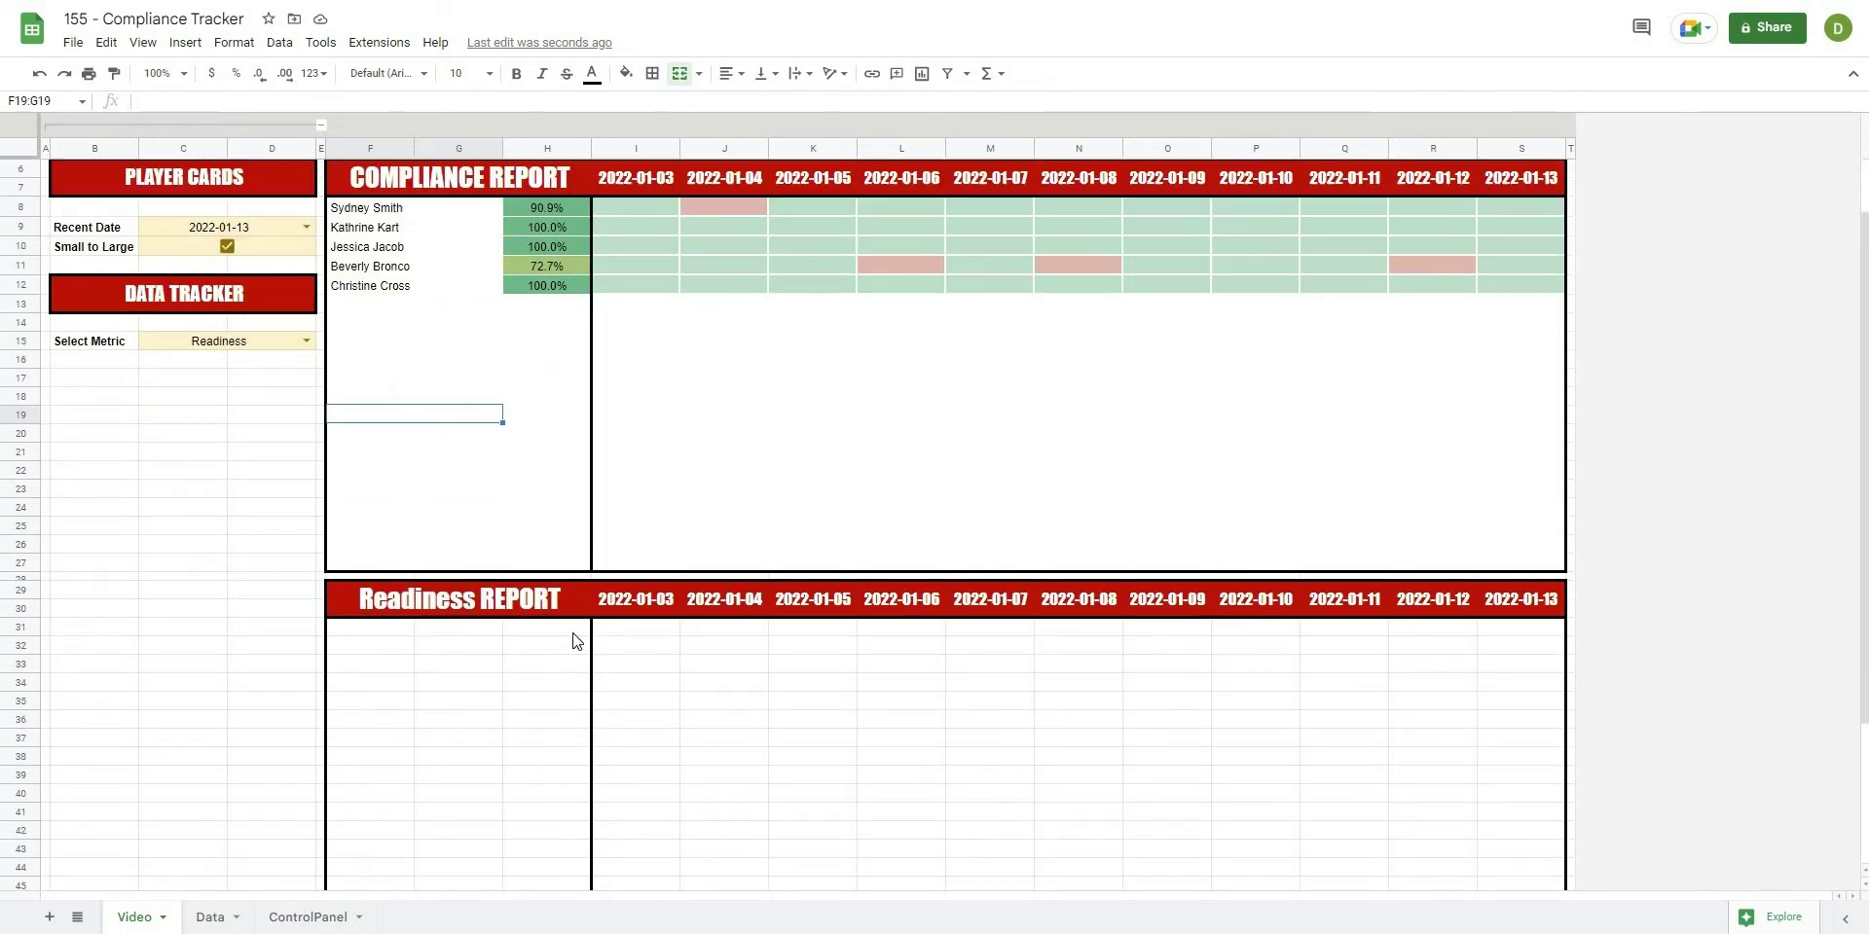
scroll(576, 639, up, 1)
- Copy only the formatting of the Compliance Report's name and percentage area, F8:H27, onto the Readiness report area starting at F31
drag(579, 627, 446, 545)
drag(390, 396, 380, 258)
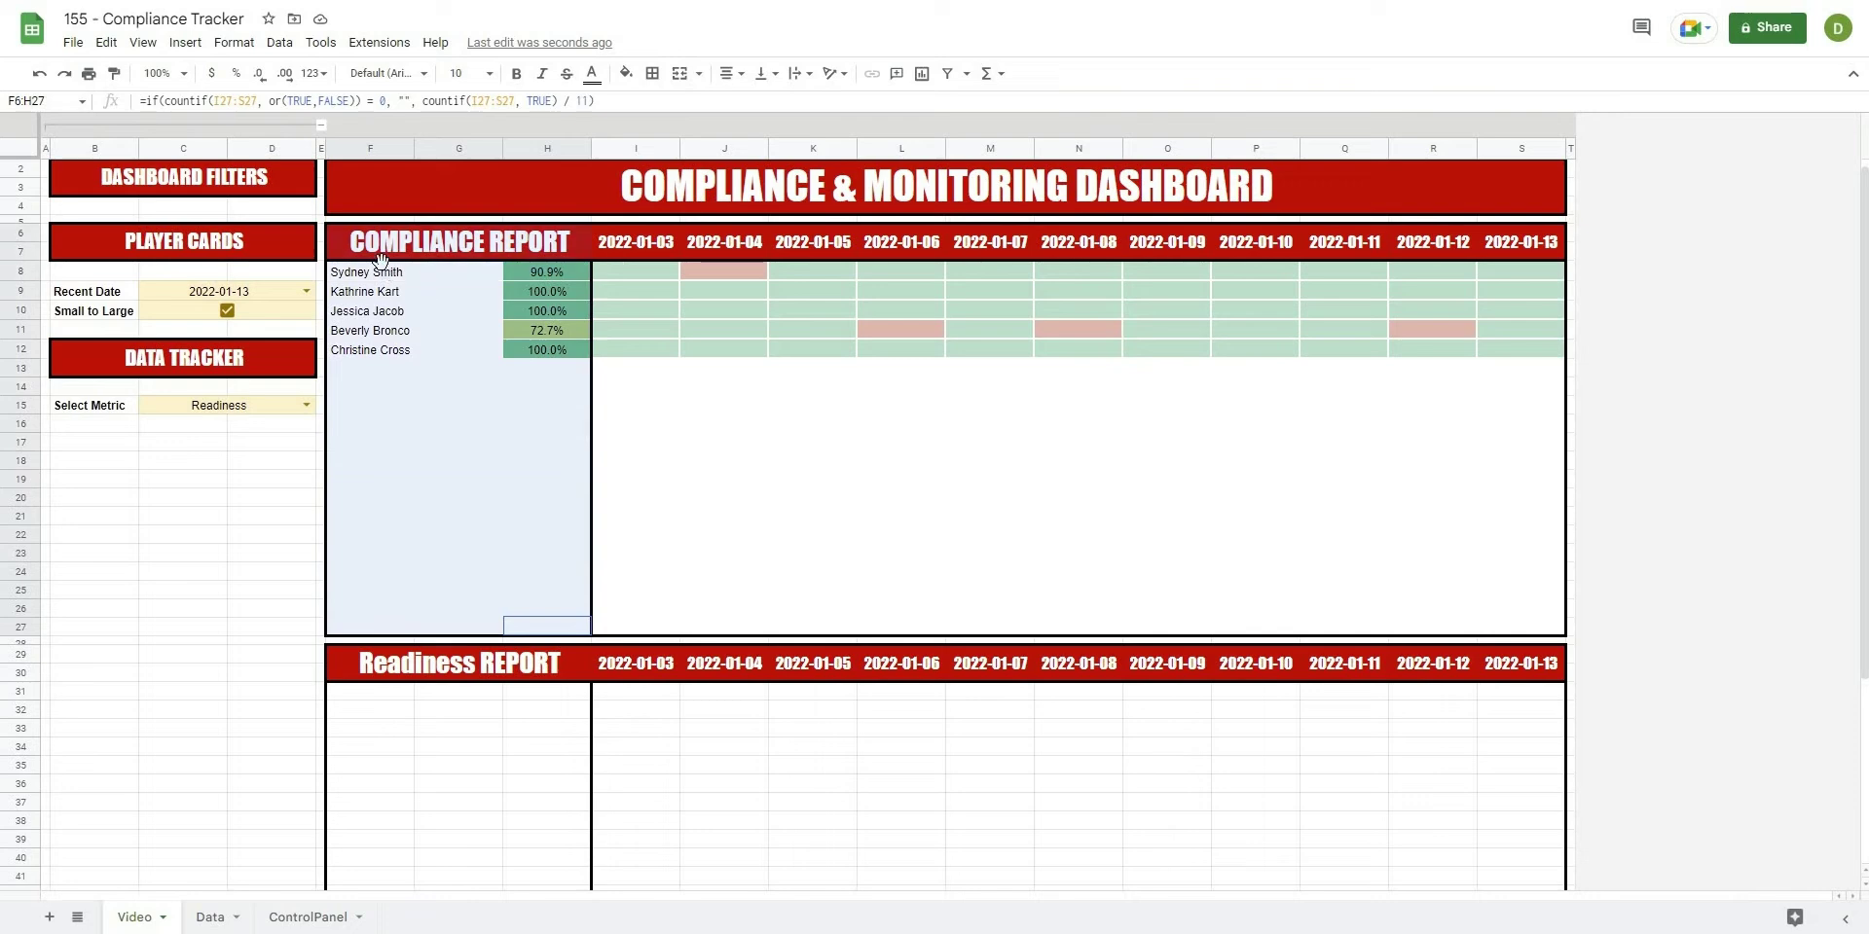
right_click(371, 692)
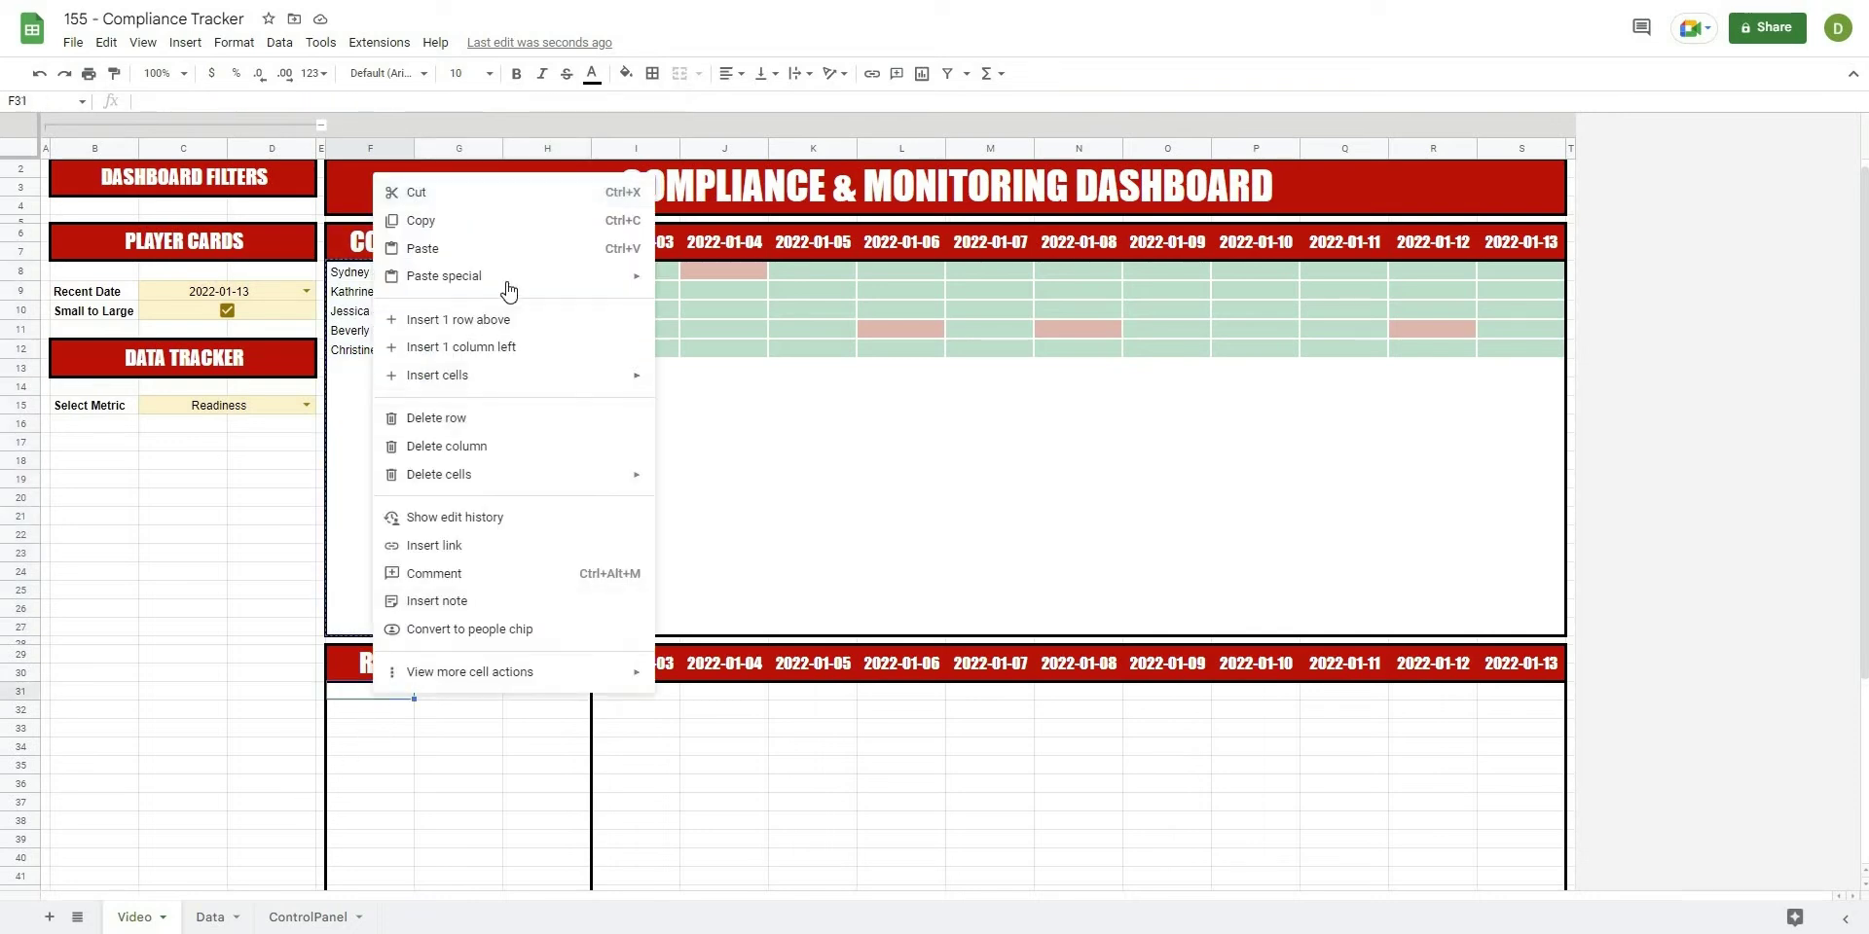
mouse_move(516, 277)
click(715, 313)
click(456, 787)
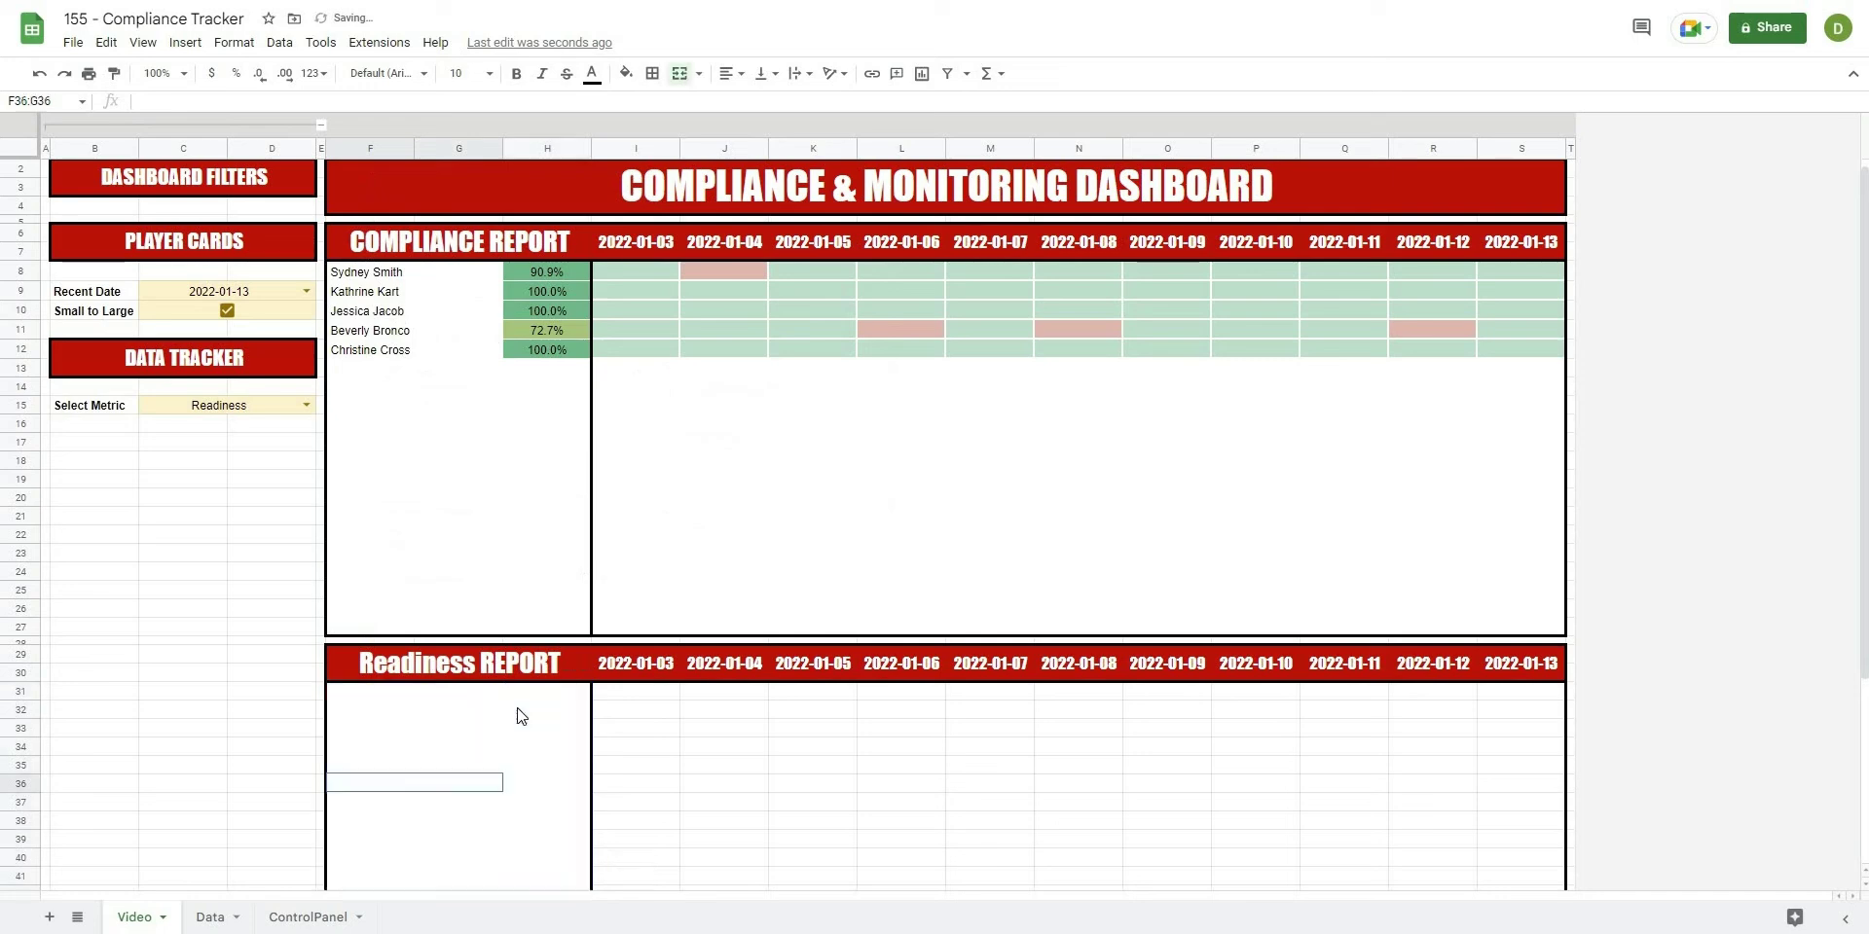
scroll(525, 725, down, 2)
scroll(477, 728, down, 4)
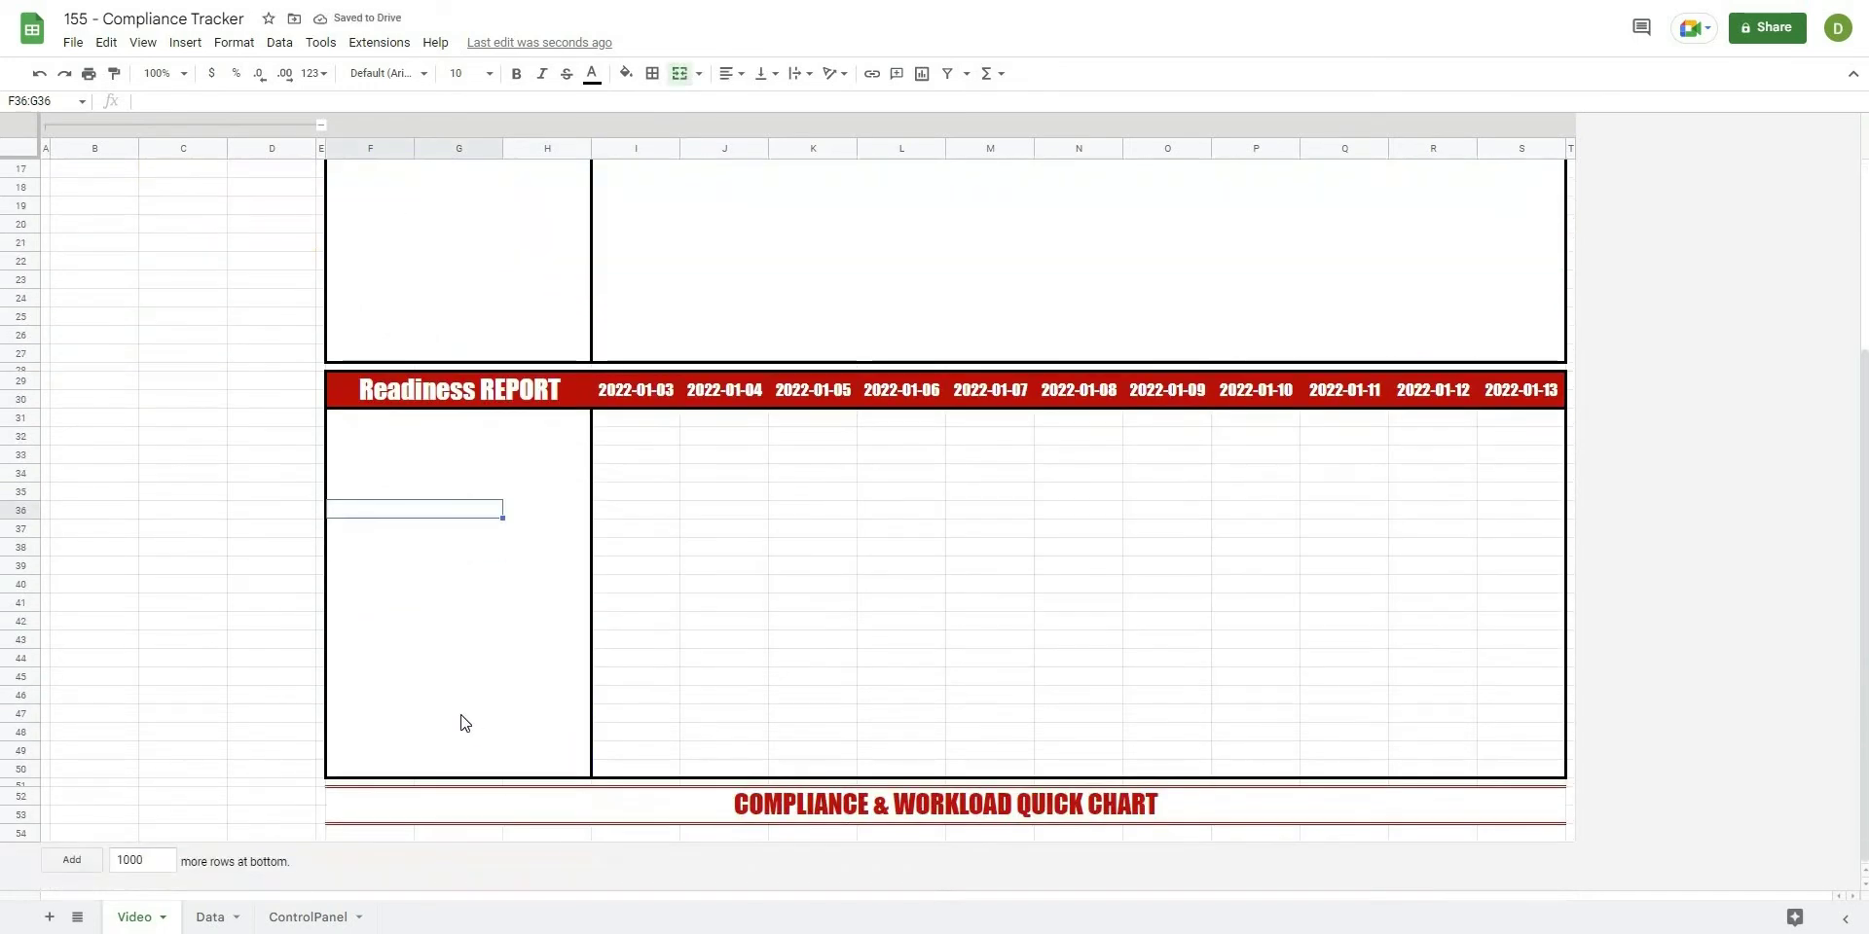
- List the unique athlete names in the Readiness report by entering =unique(Data!A2:A) in F31:G31
scroll(367, 718, up, 5)
click(367, 661)
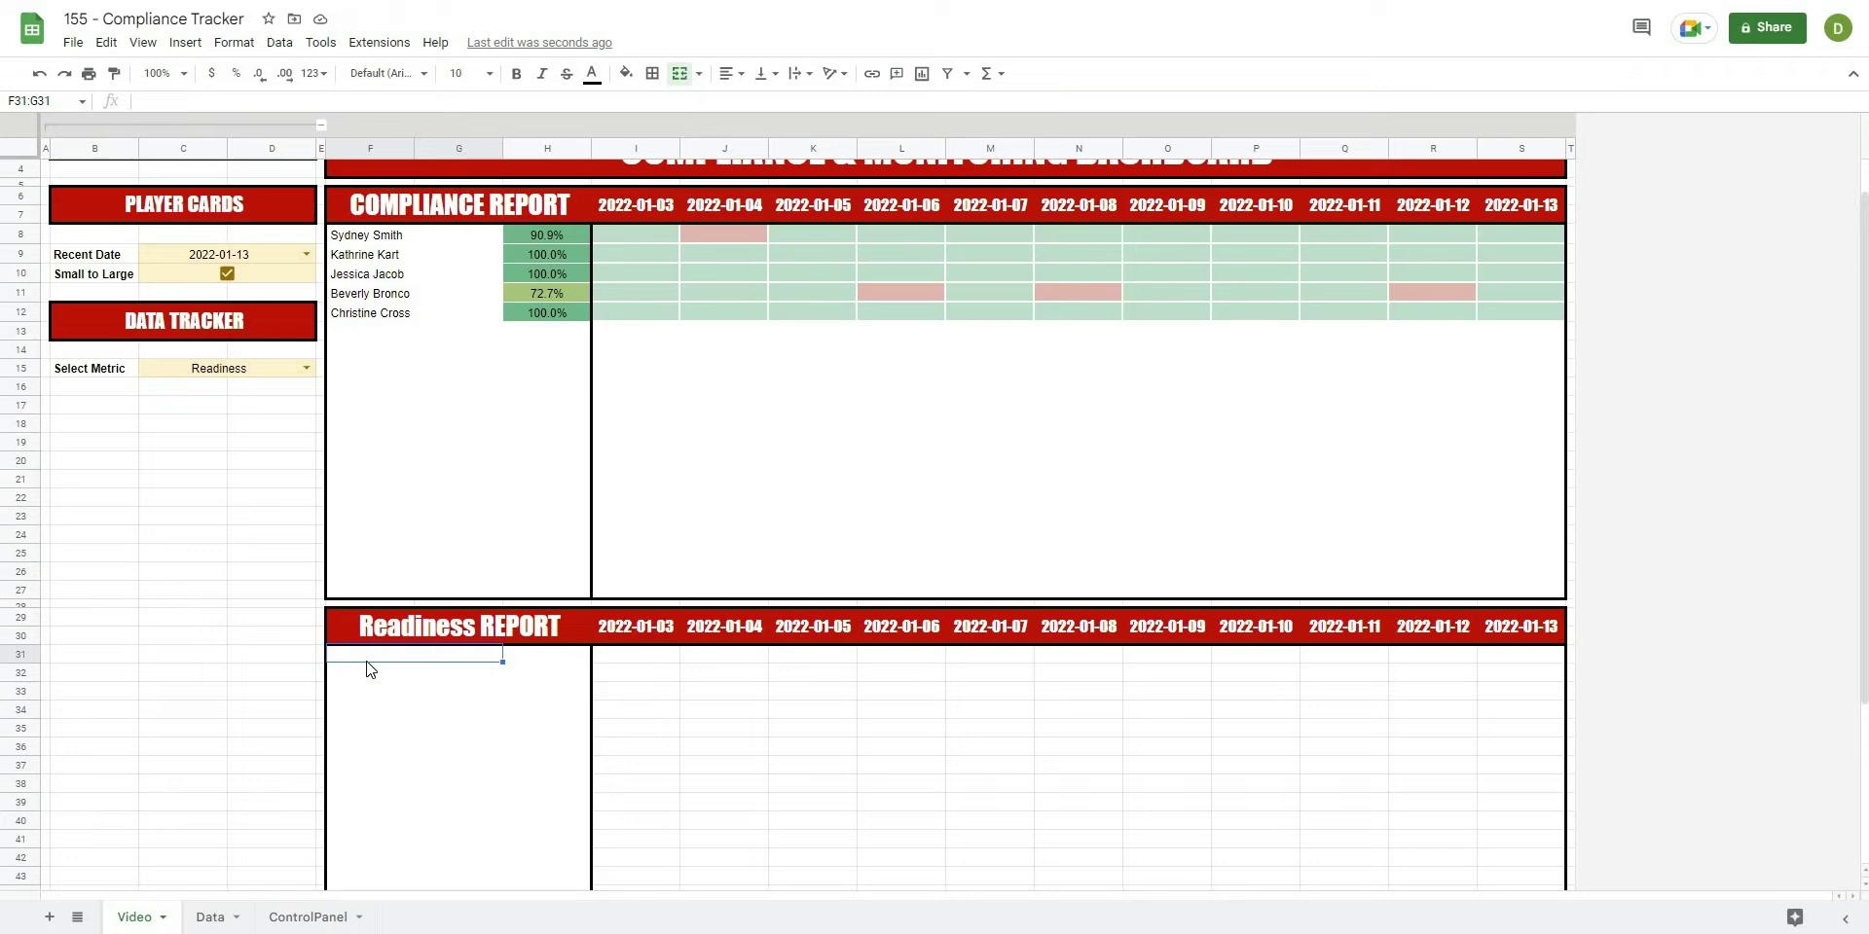
text(=unique()
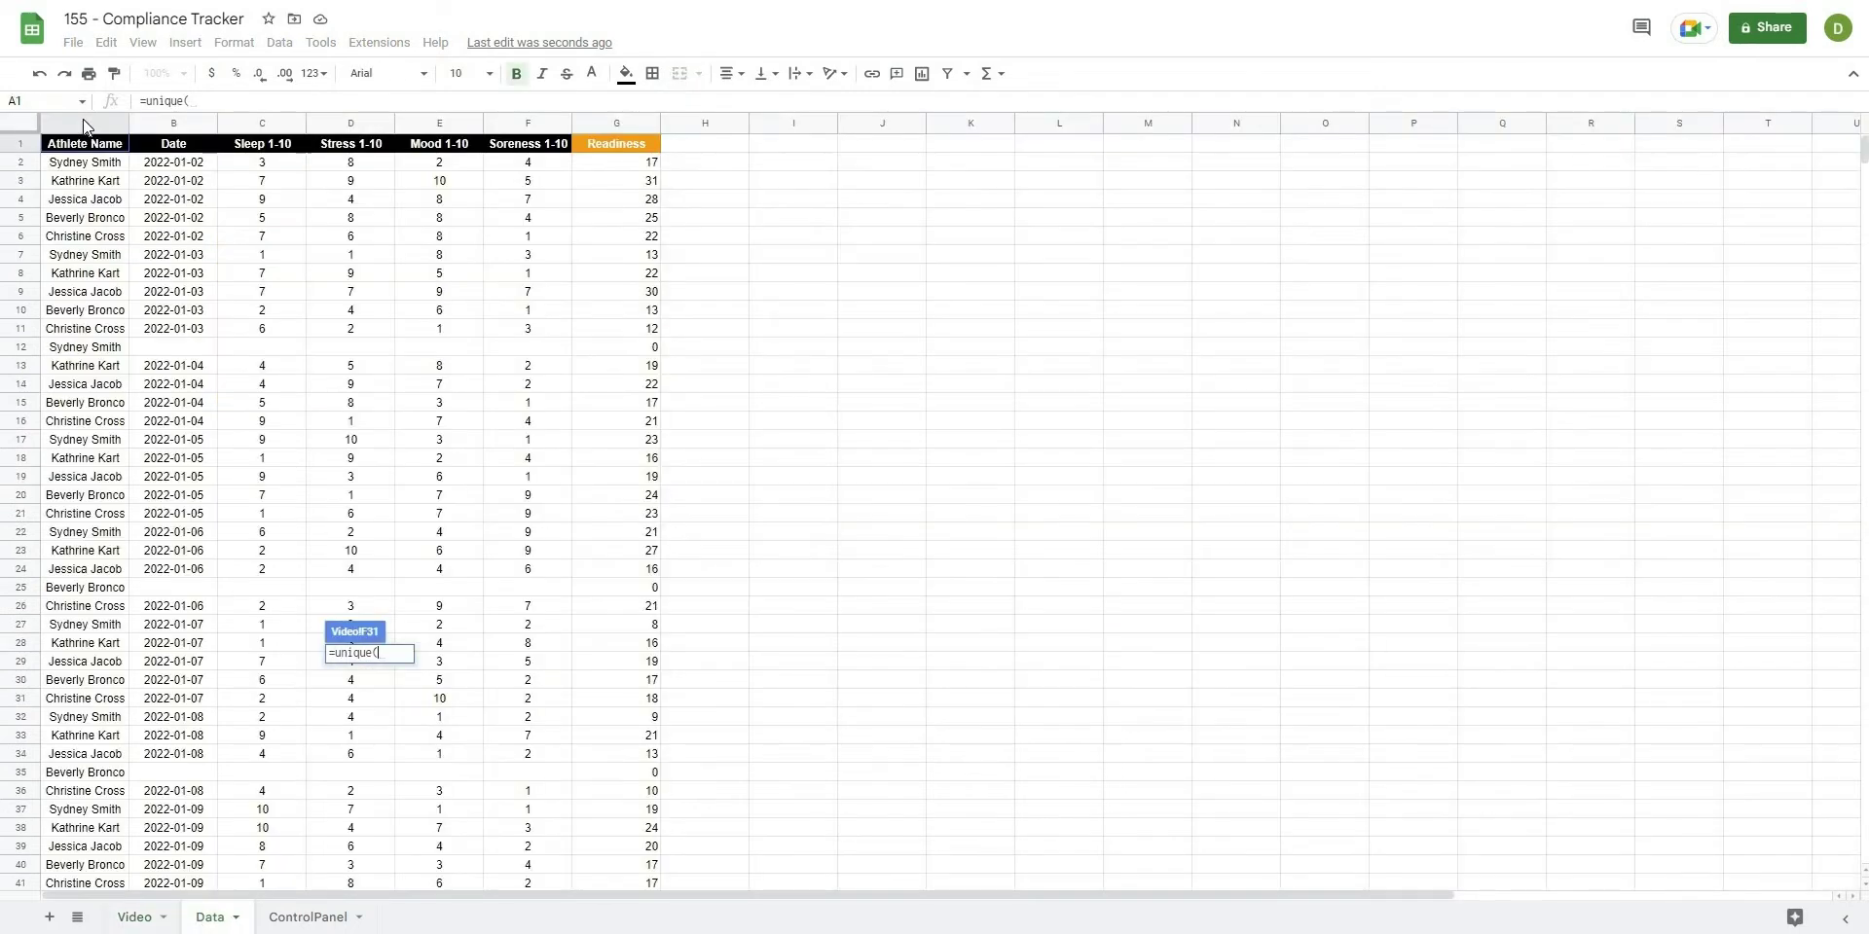
click(99, 124)
click(223, 101)
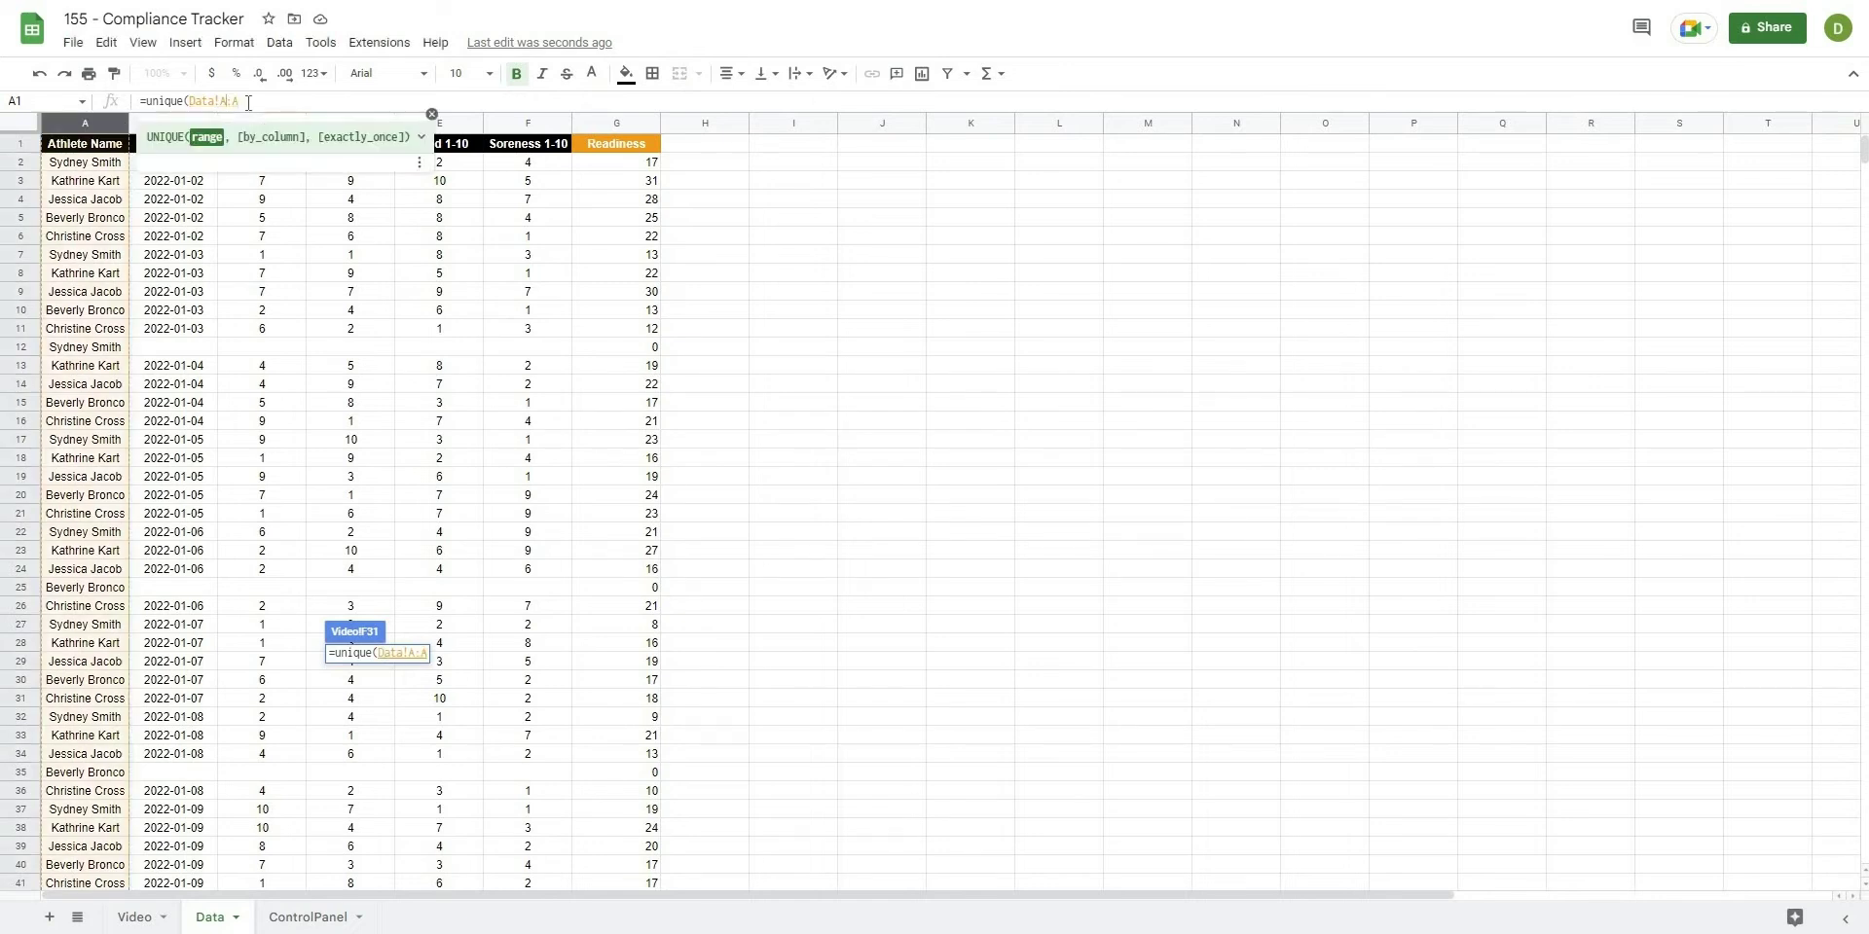
text(2:A))
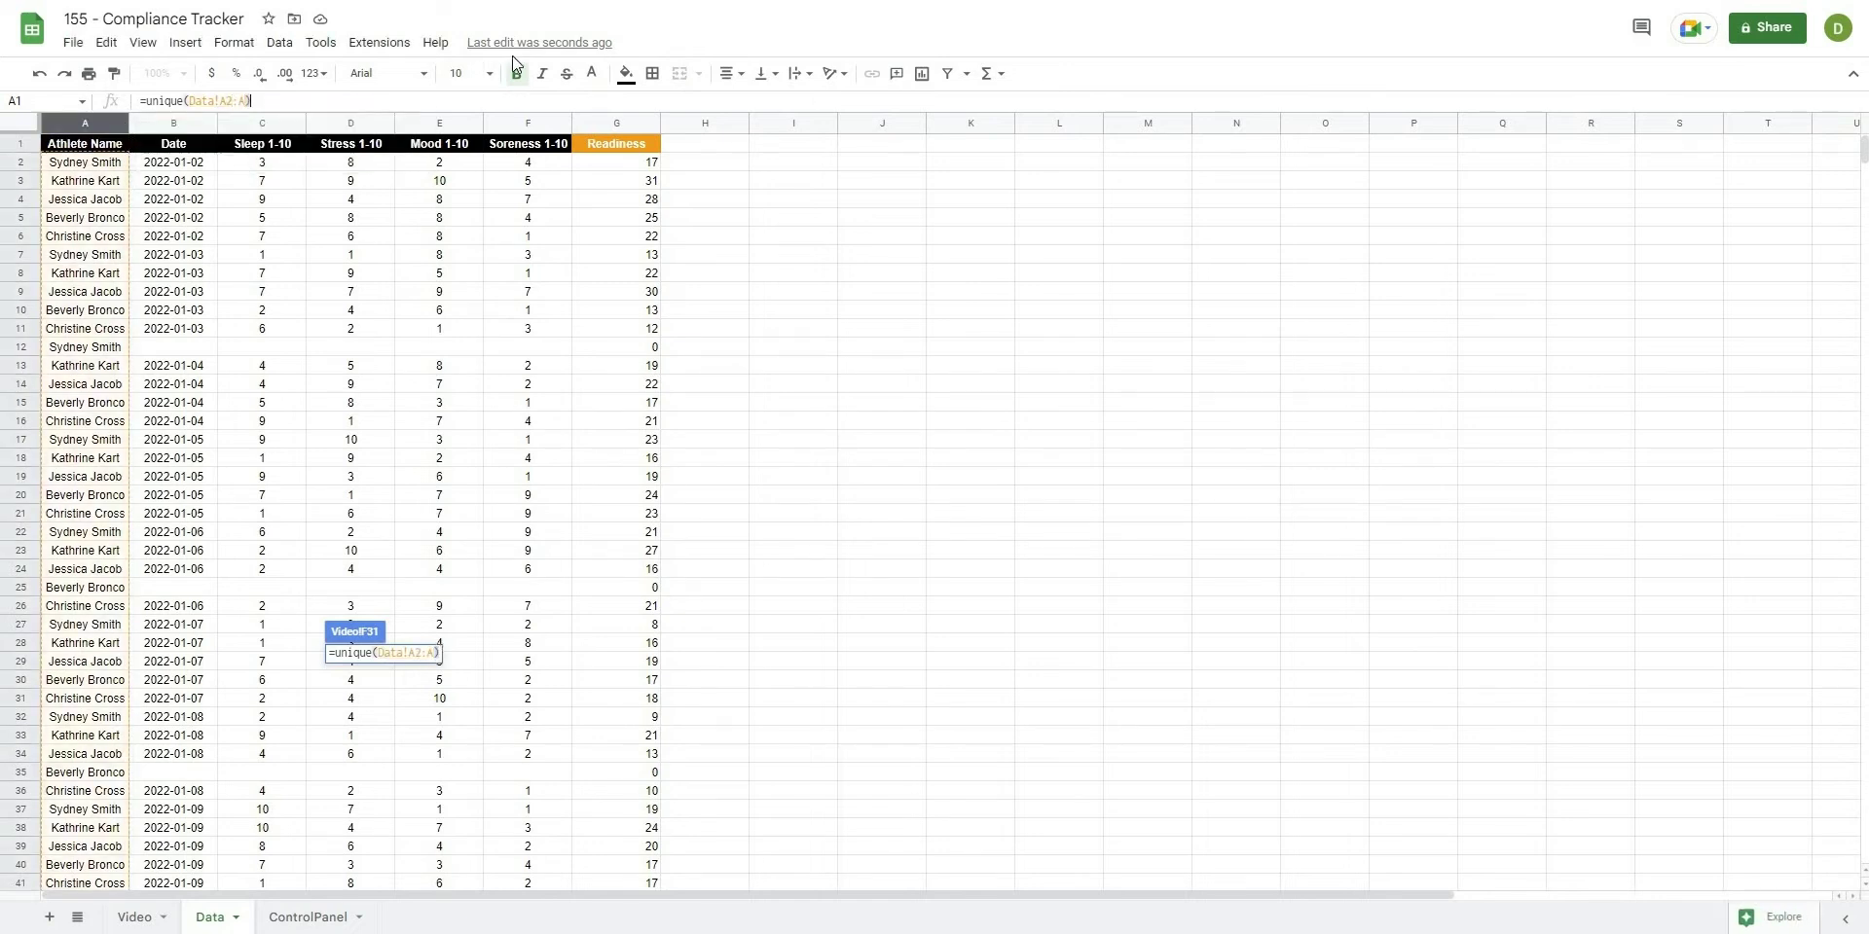
key(Return)
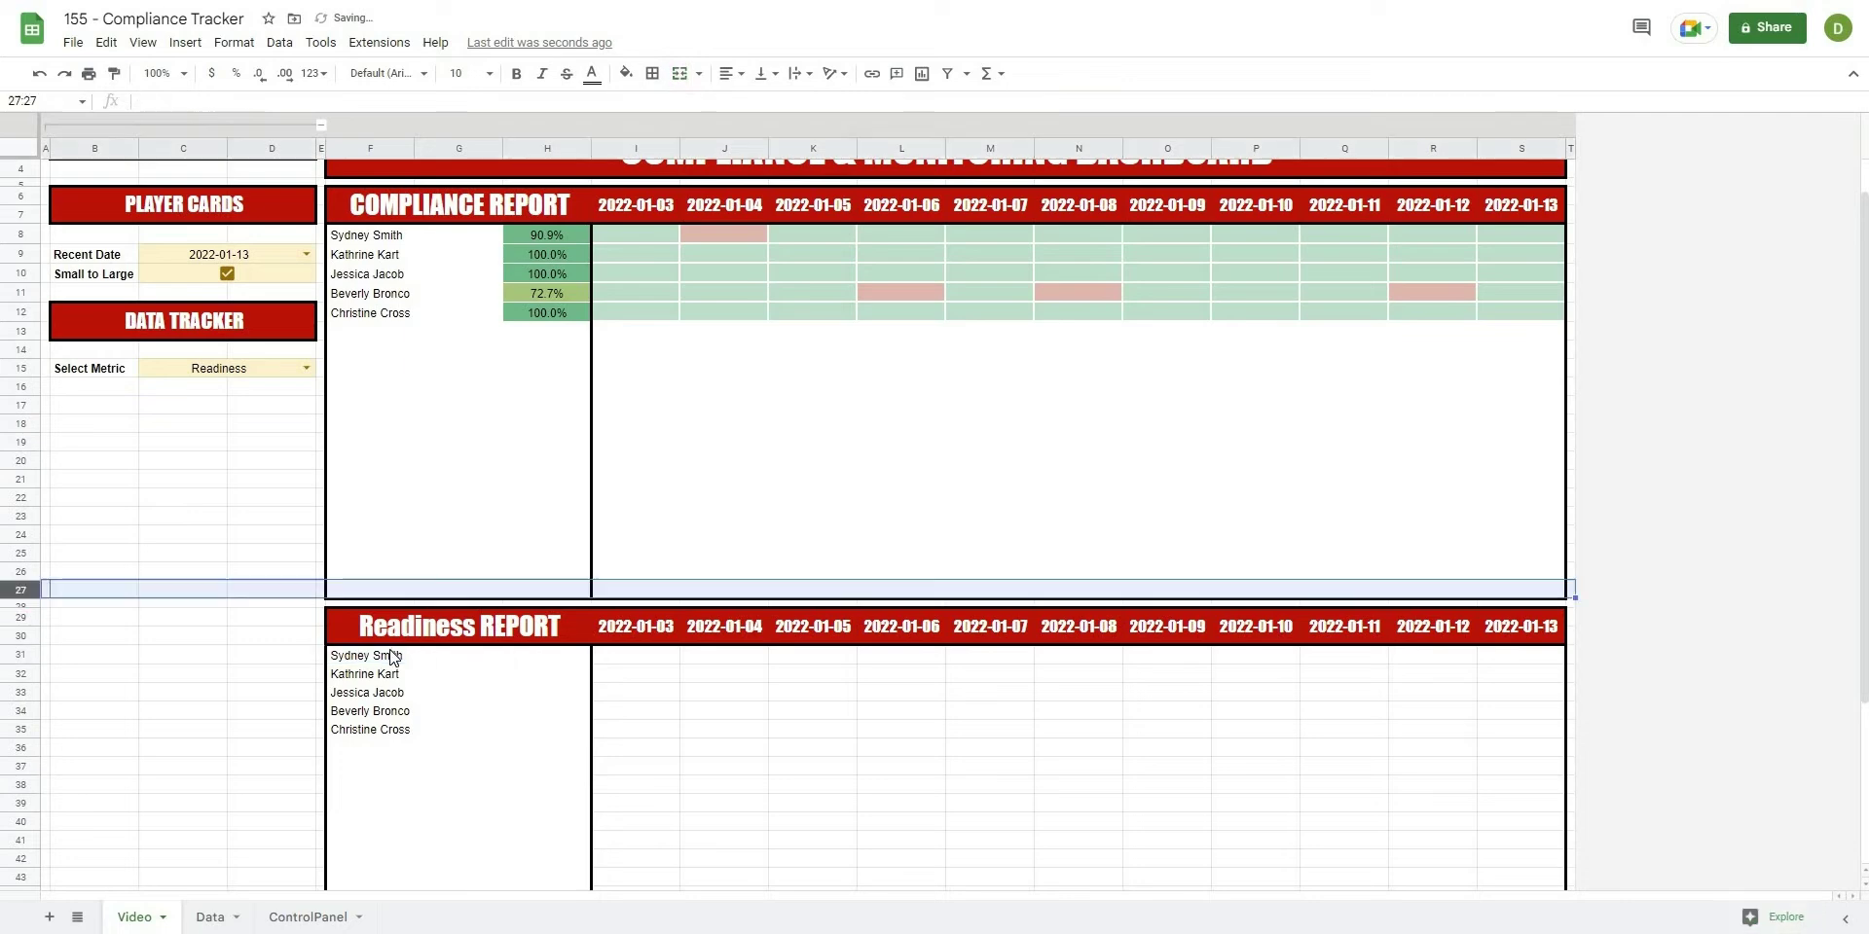
click(476, 669)
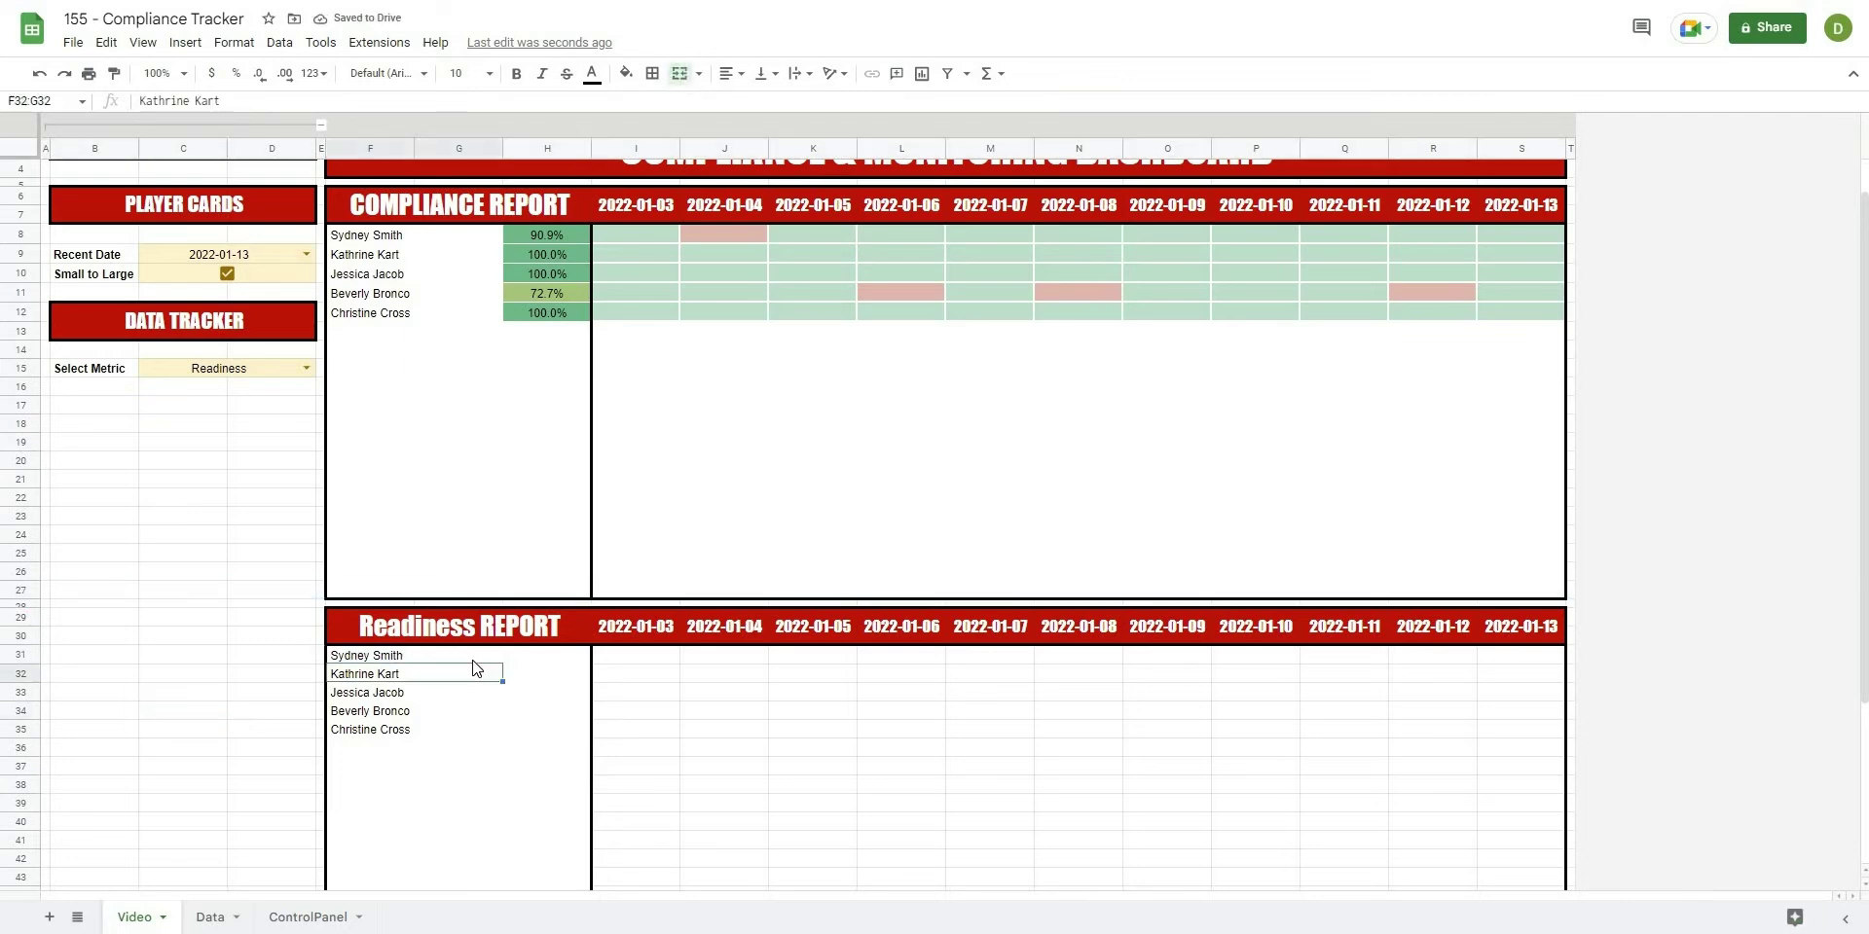
click(299, 658)
click(569, 662)
click(102, 640)
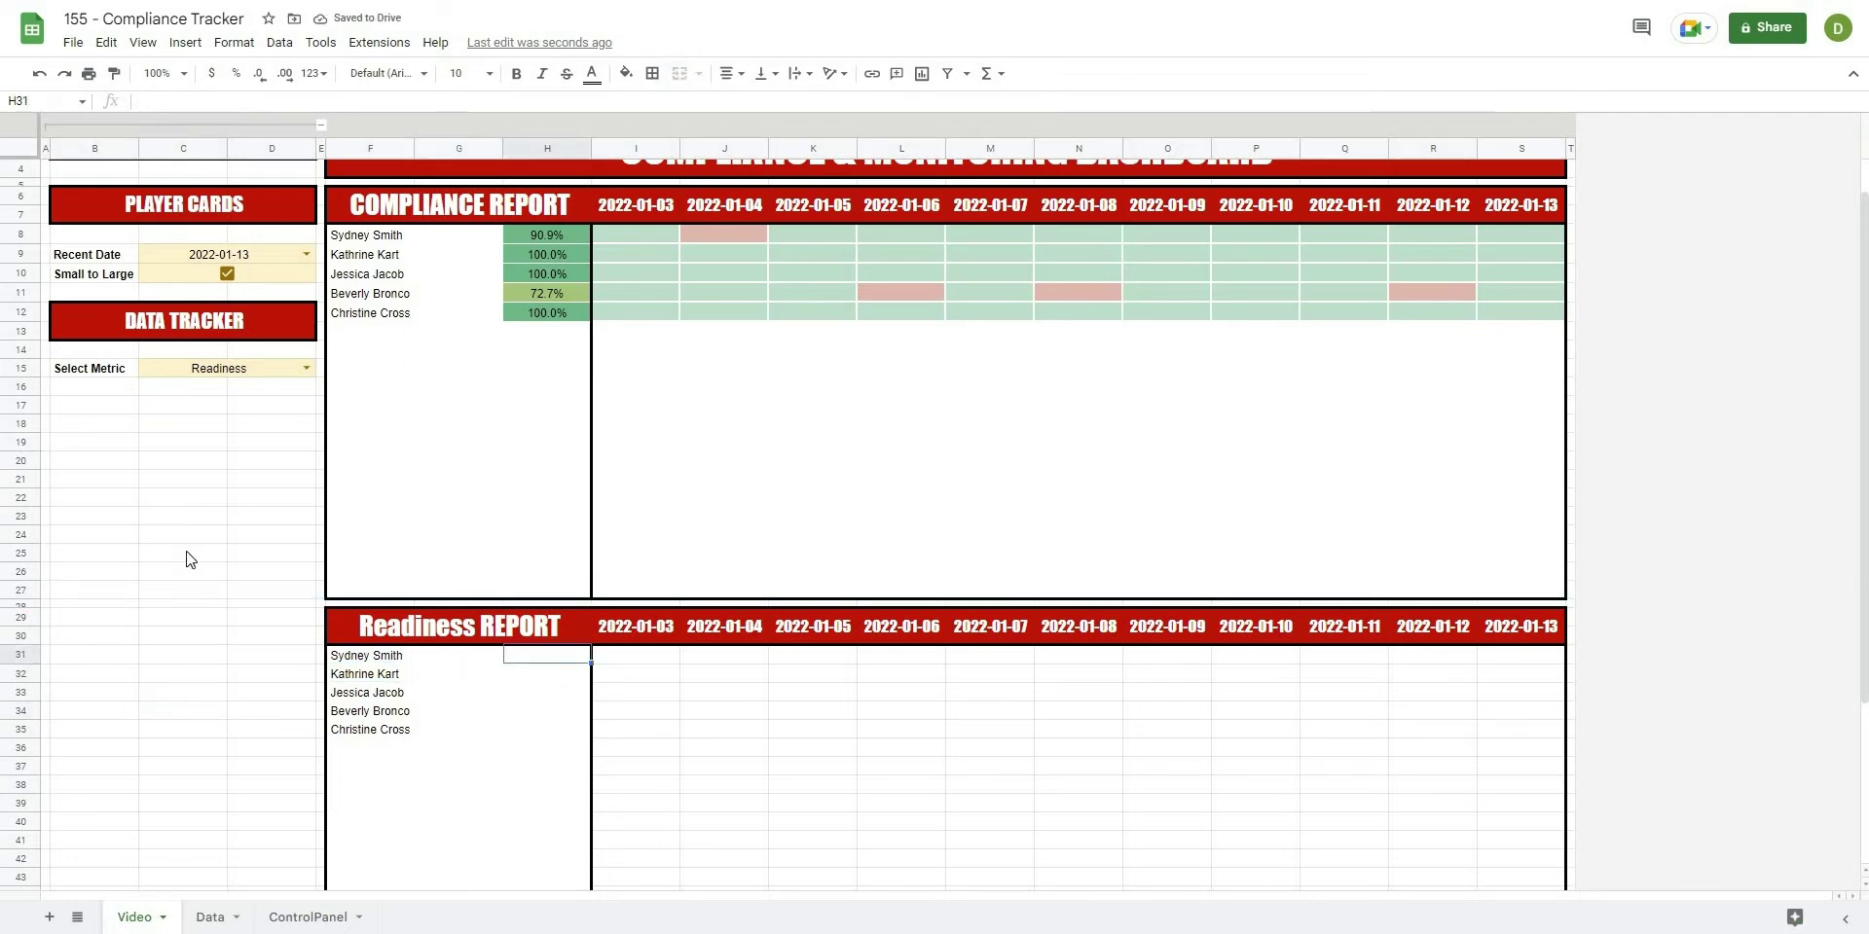
key(Up)
key(Up)
key(Up)
key(Up)
key(Up)
key(Up)
key(Up)
key(Up)
key(Right)
- Enter the labels STOP, CAUTION and GO in B16:D16 below the Data Tracker's metric selector
click(90, 391)
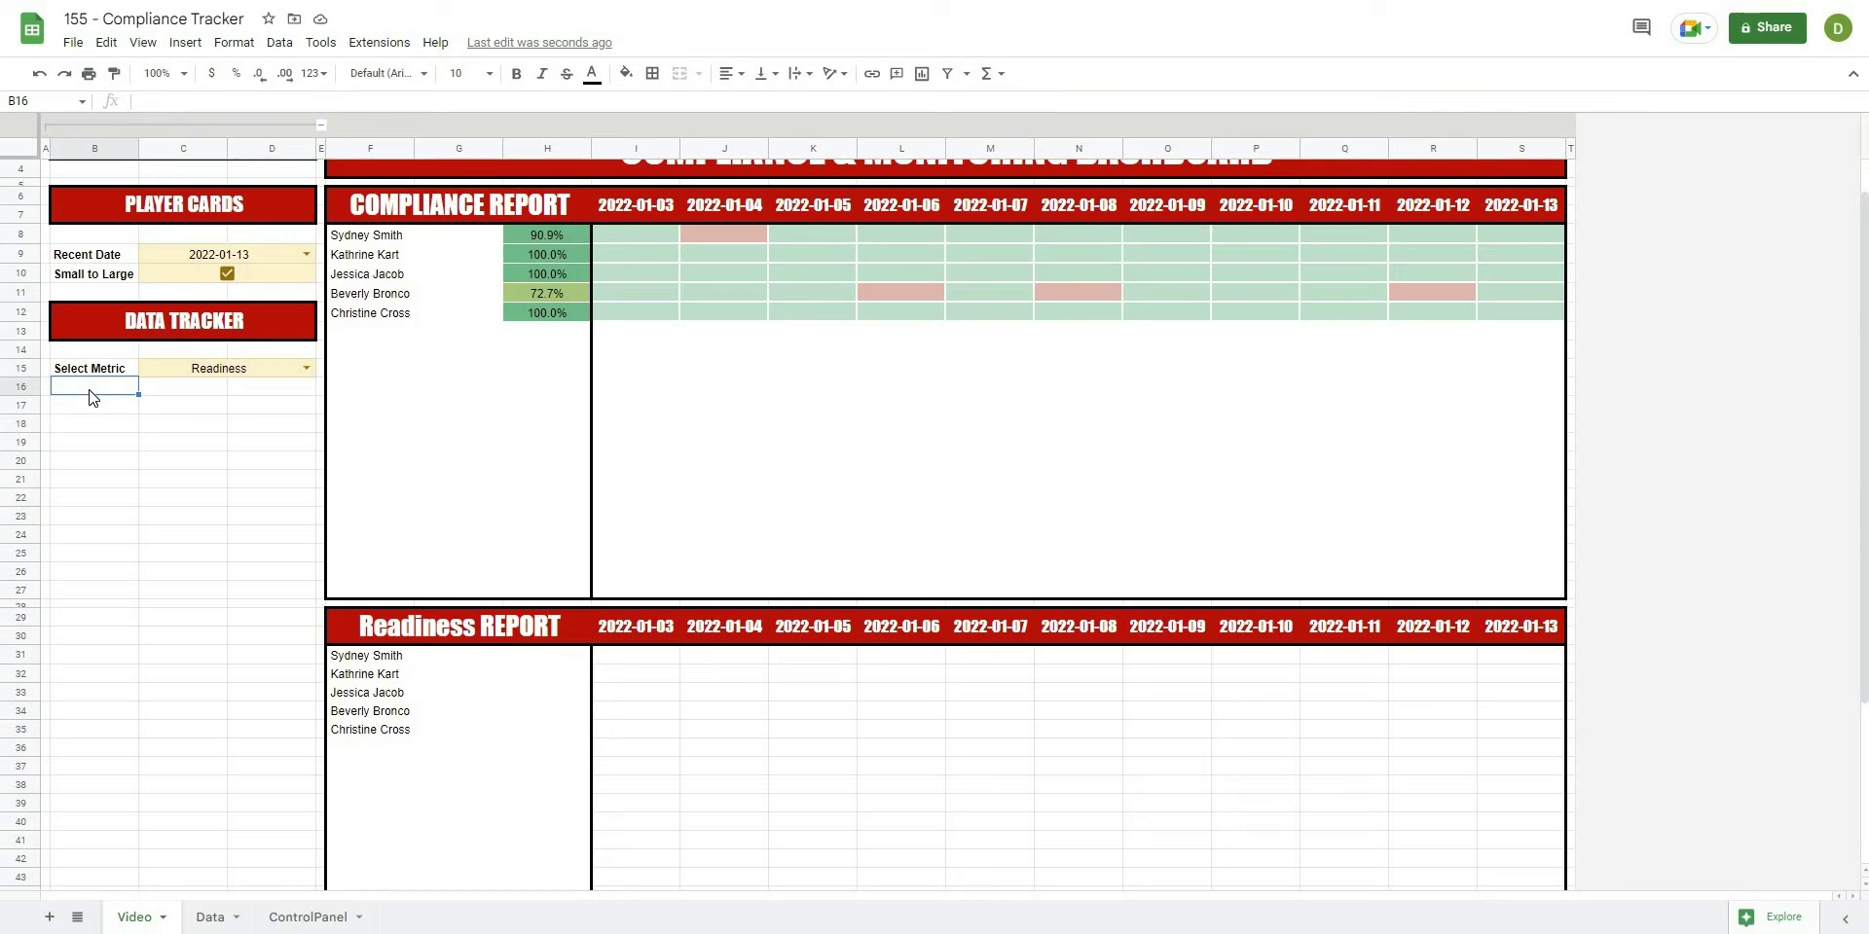
text(STOP)
key(Tab)
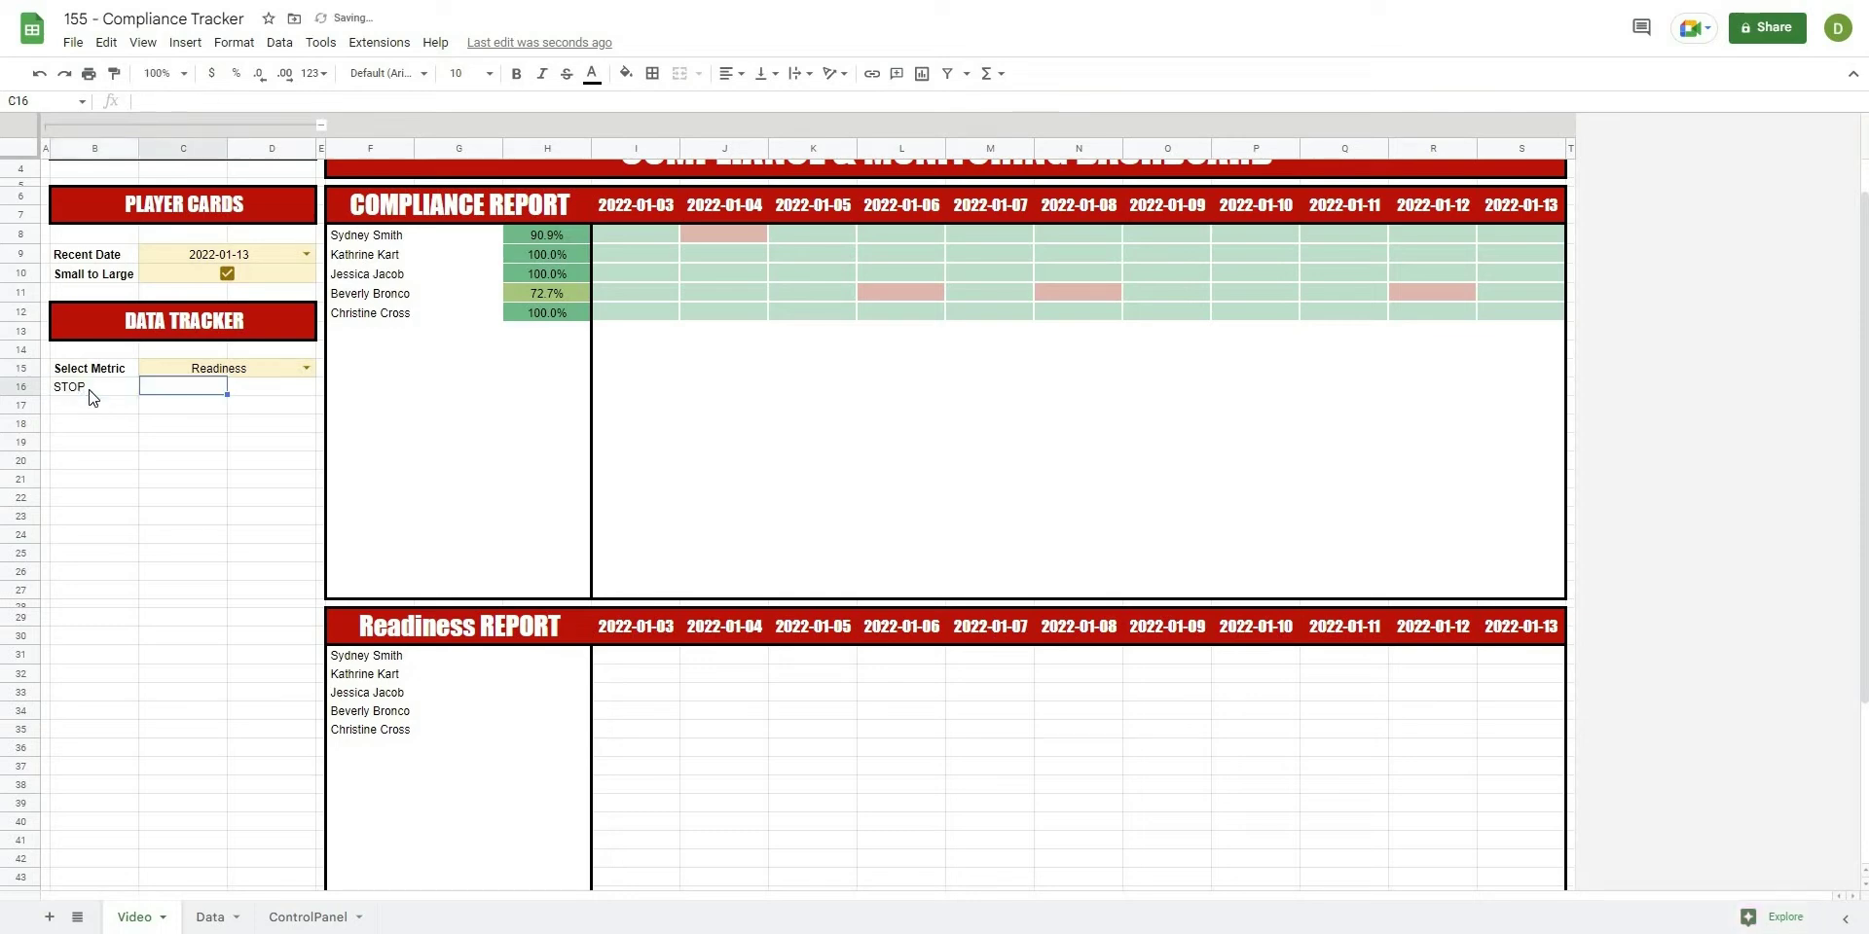
text(CAUTION)
click(90, 389)
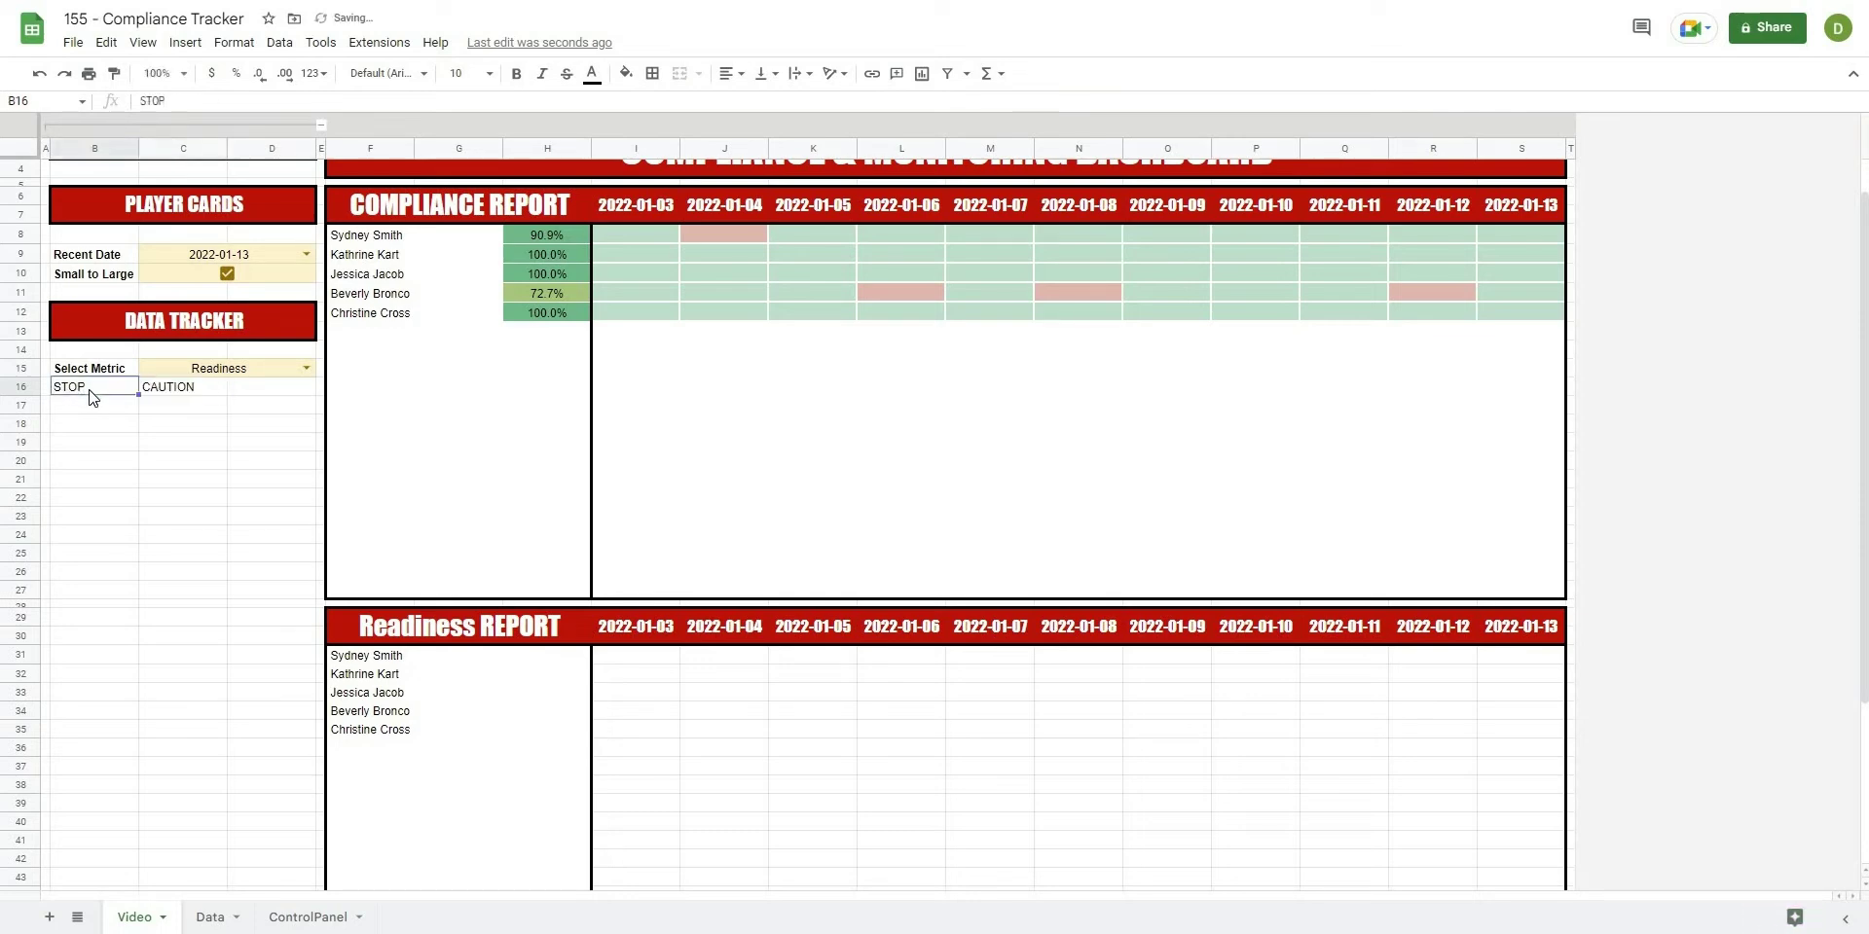
click(243, 391)
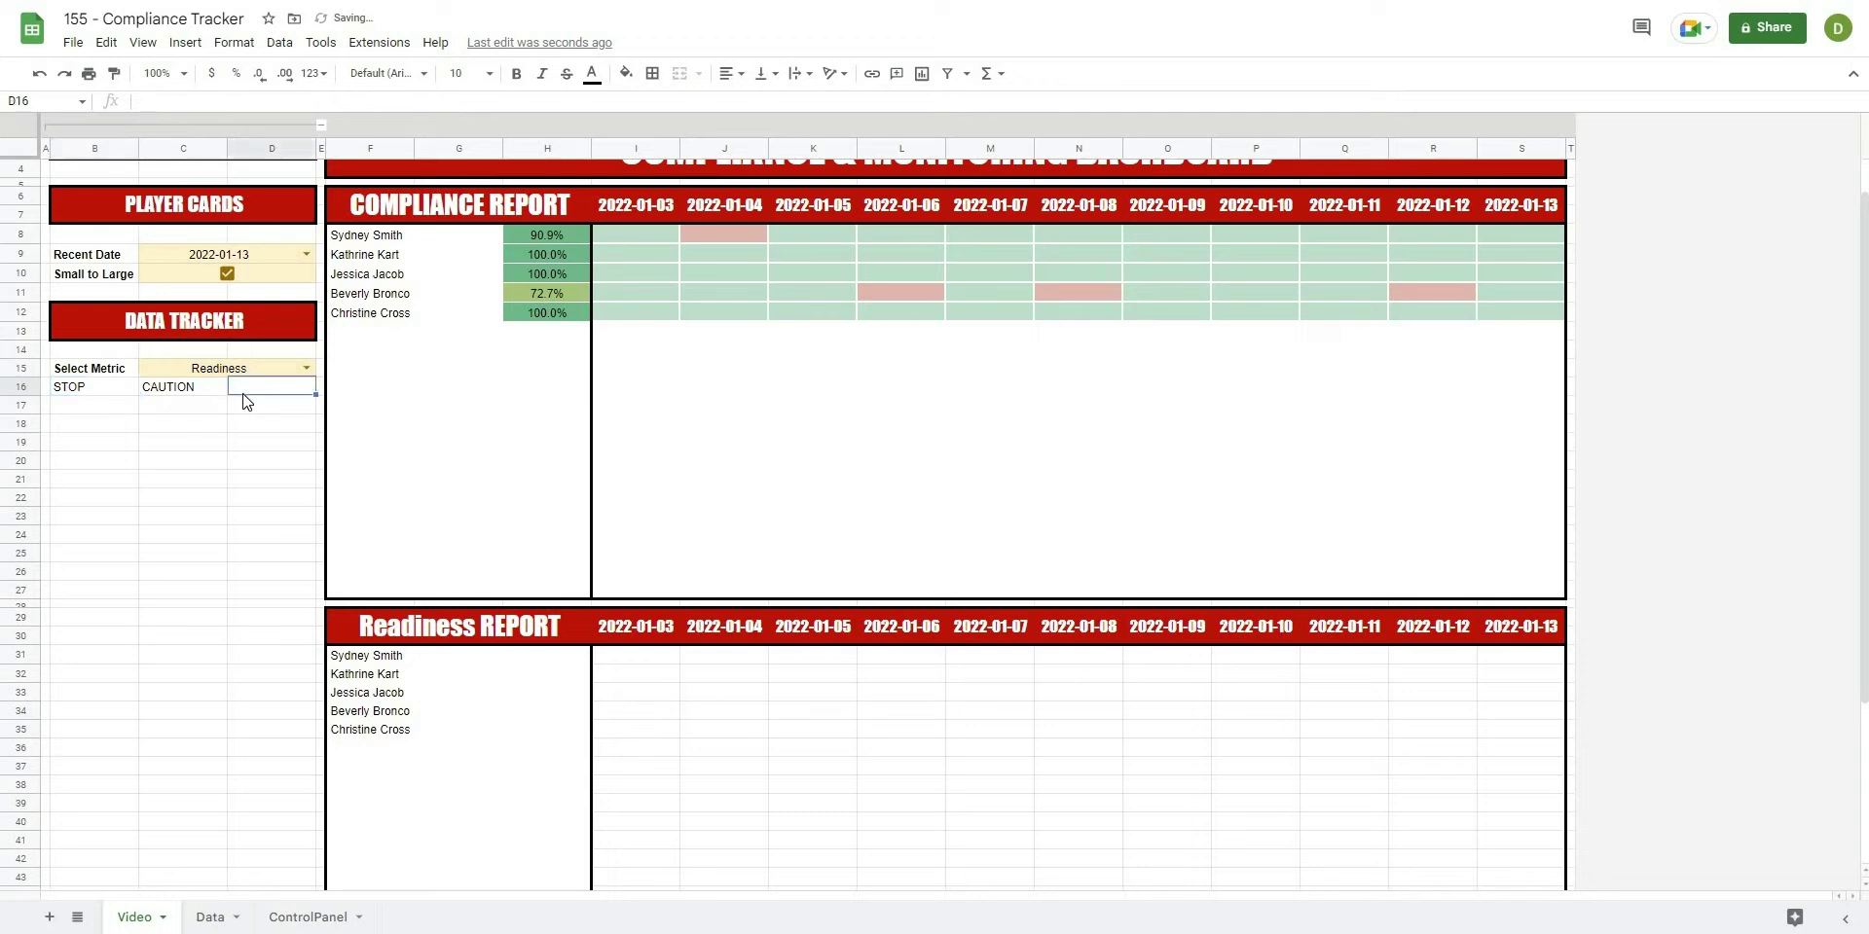
text(GO)
key(Return)
- Make the STOP, CAUTION and GO labels in B16:D16 bold and centre them horizontally
drag(90, 386, 273, 388)
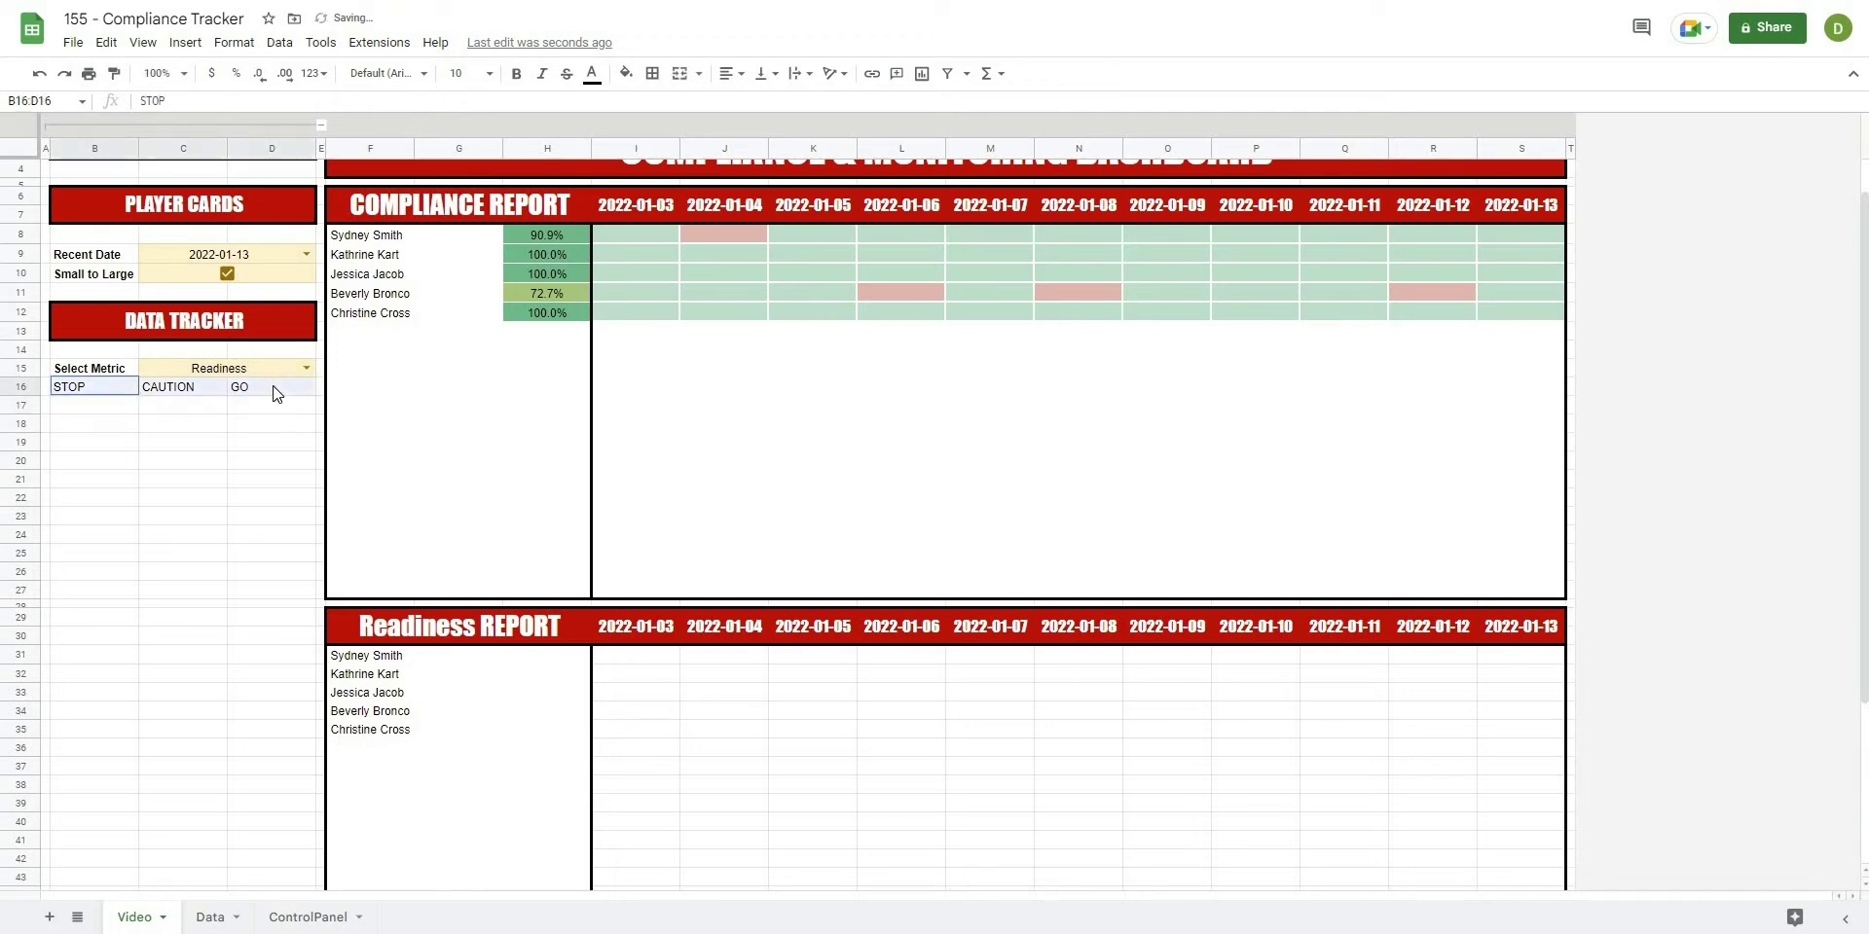
key(ctrl+b)
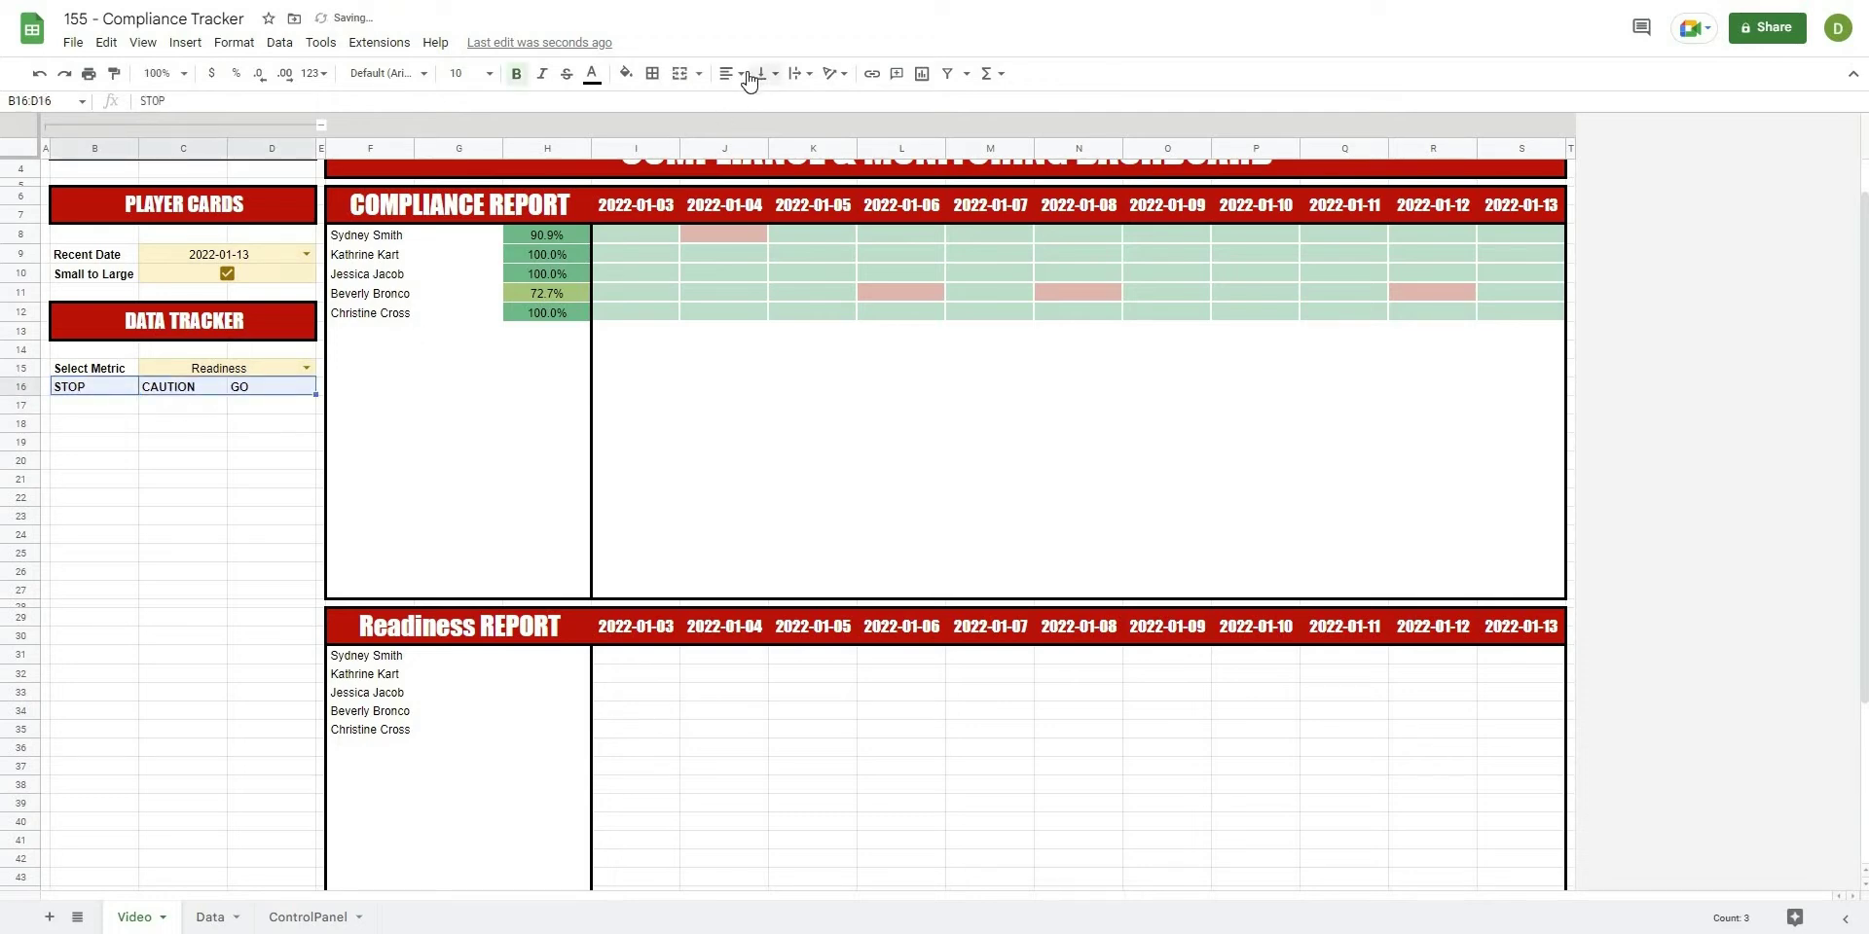
click(732, 73)
click(749, 102)
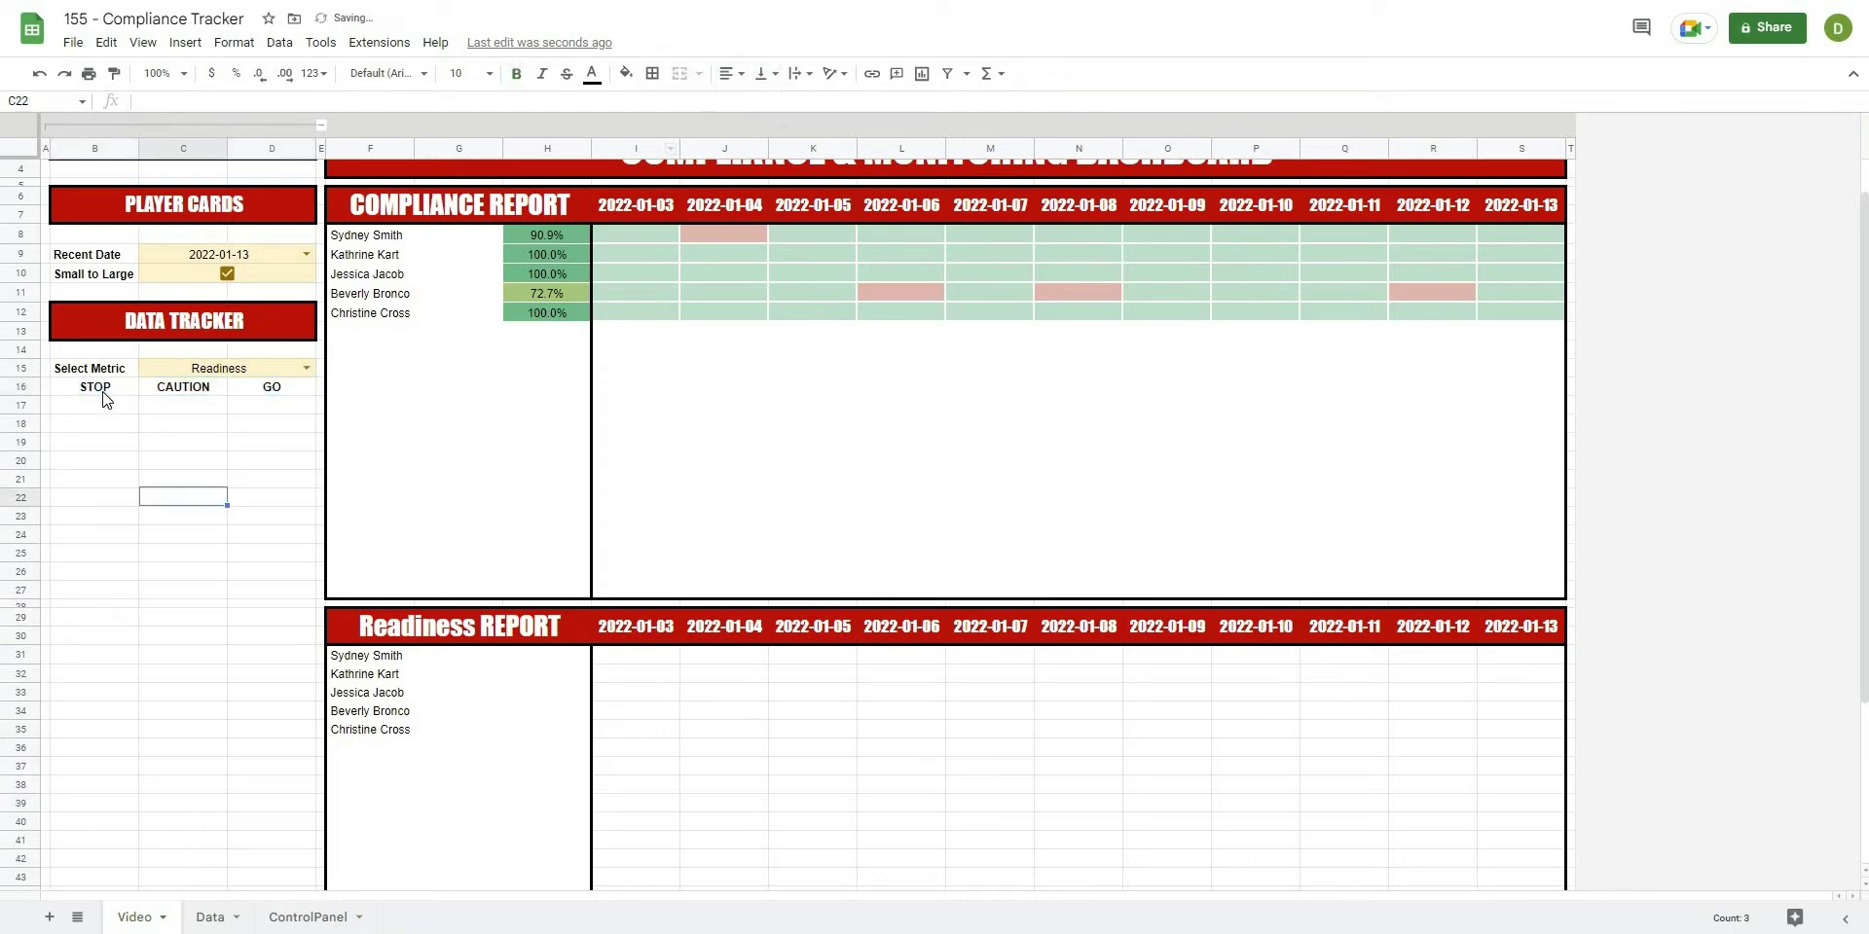
- Fill the label cells and the cells beneath them: B16:B17 light red, C16:C17 light yellow and D16:D17 light green
shift+click(109, 405)
click(626, 73)
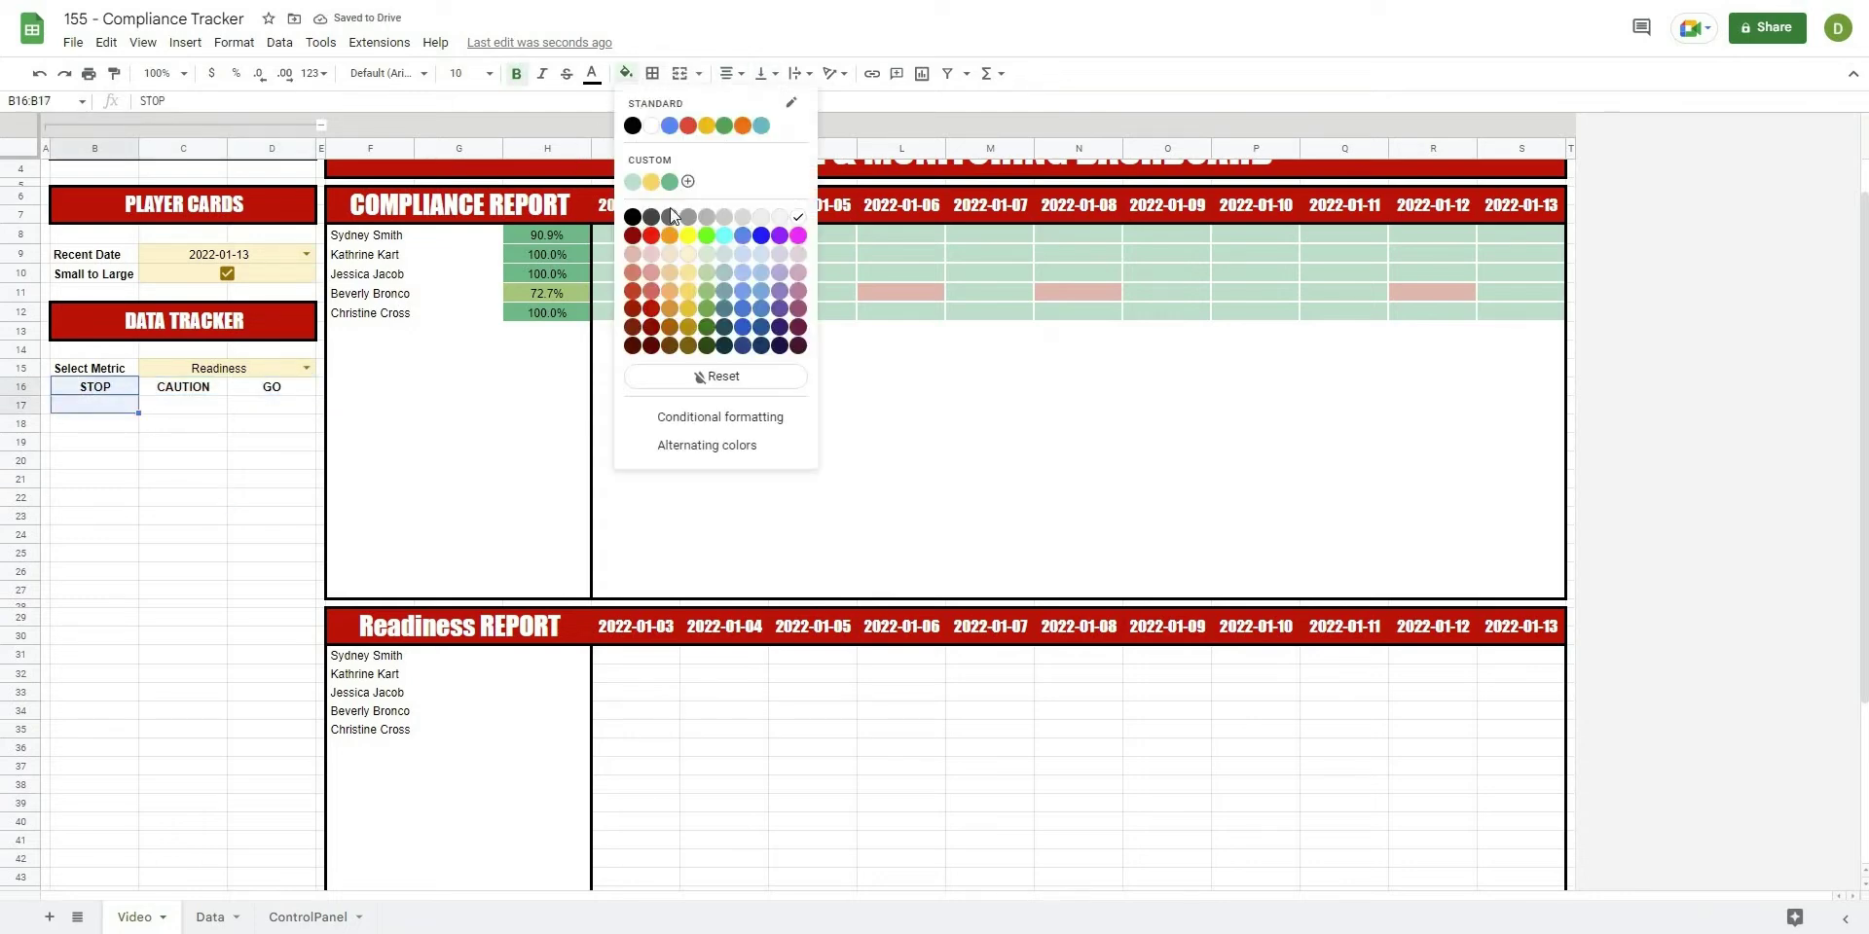
click(650, 257)
drag(182, 387, 183, 405)
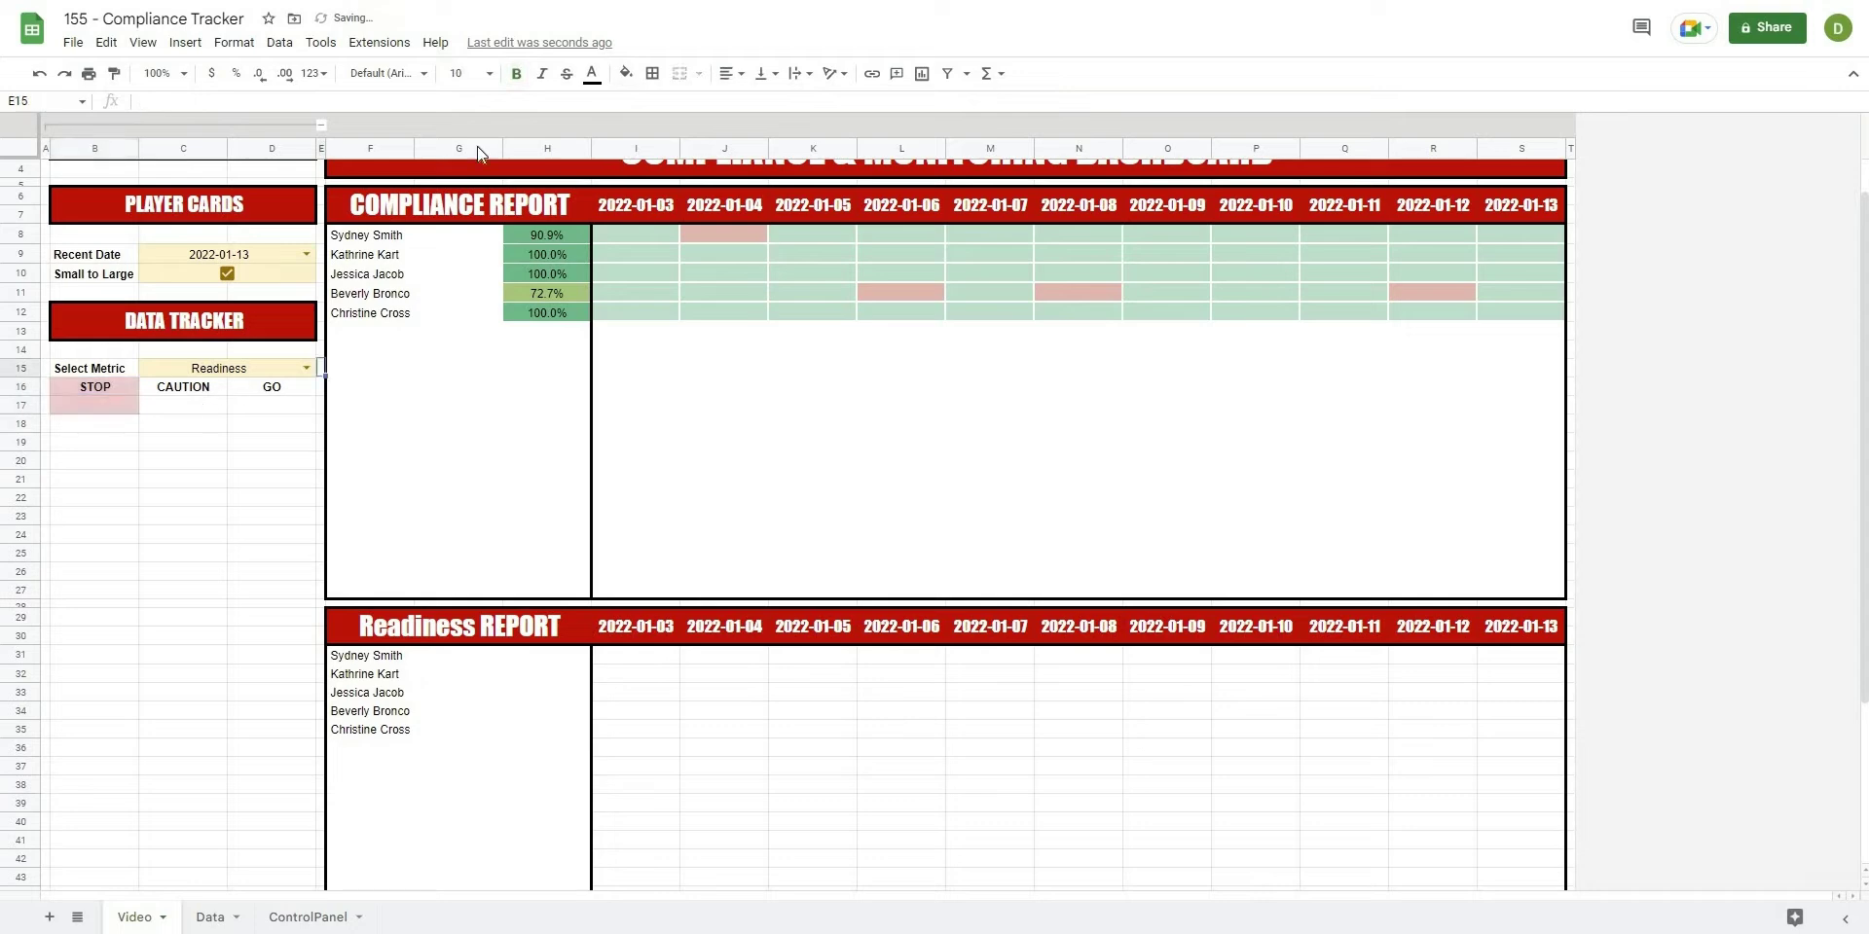
click(625, 73)
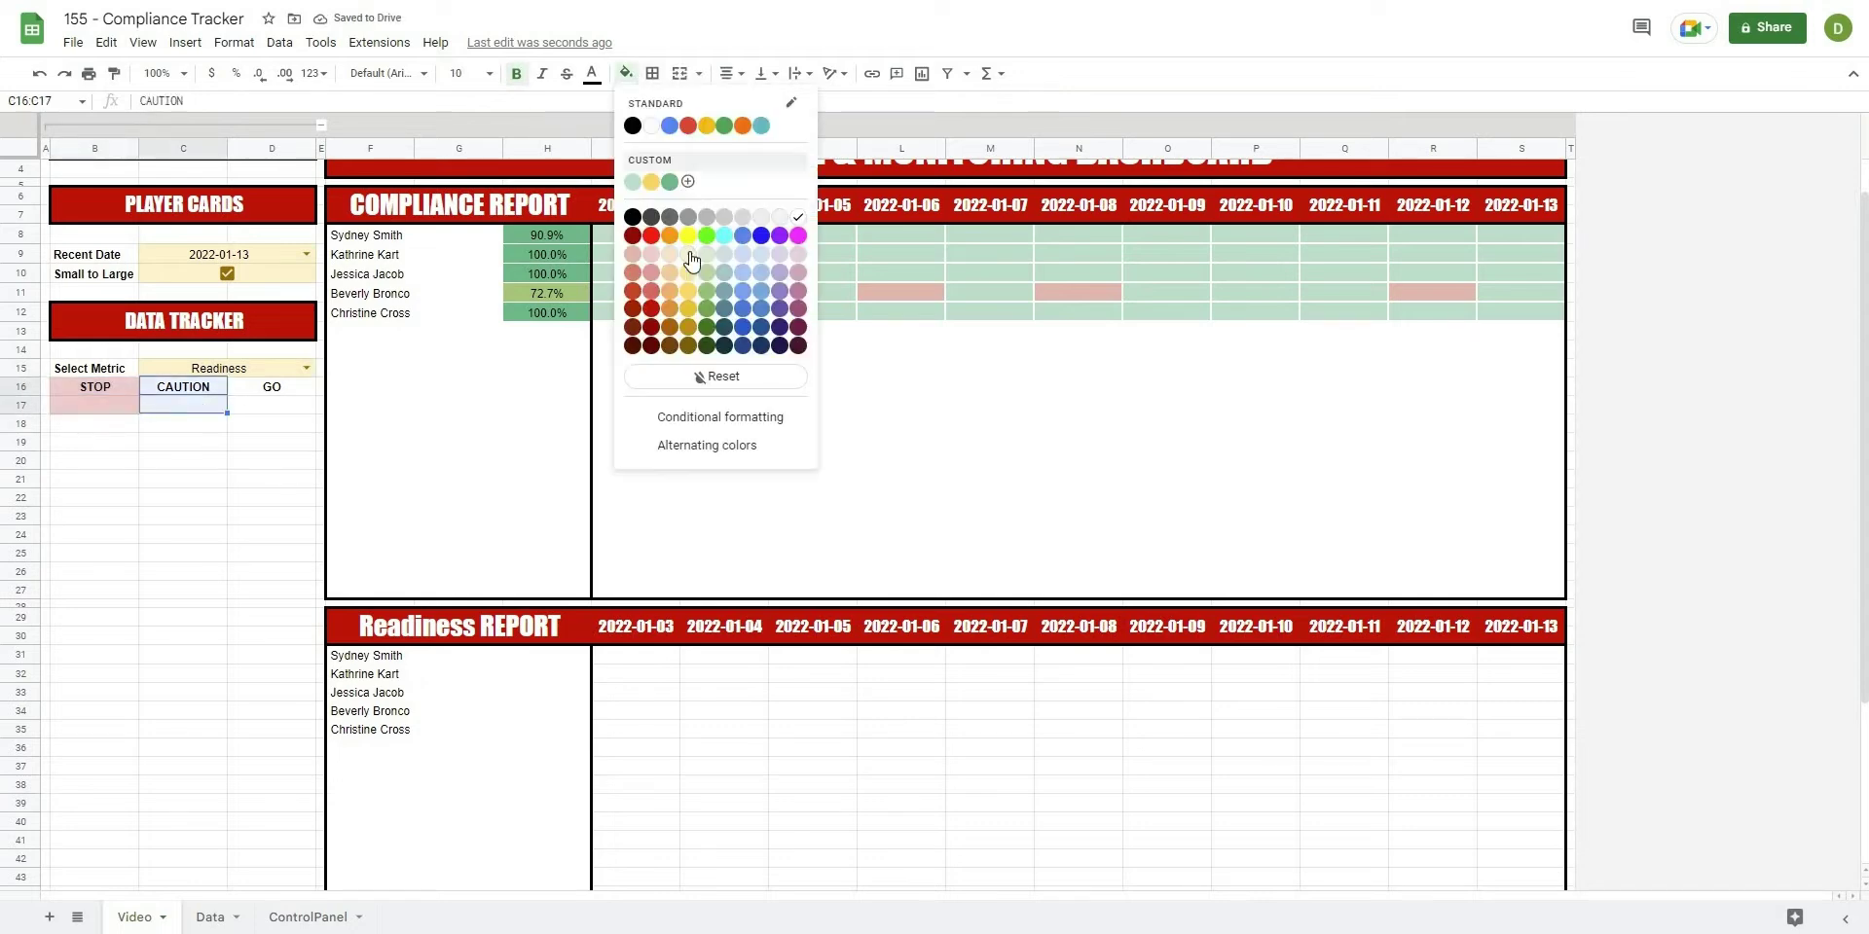
click(688, 253)
drag(272, 387, 271, 405)
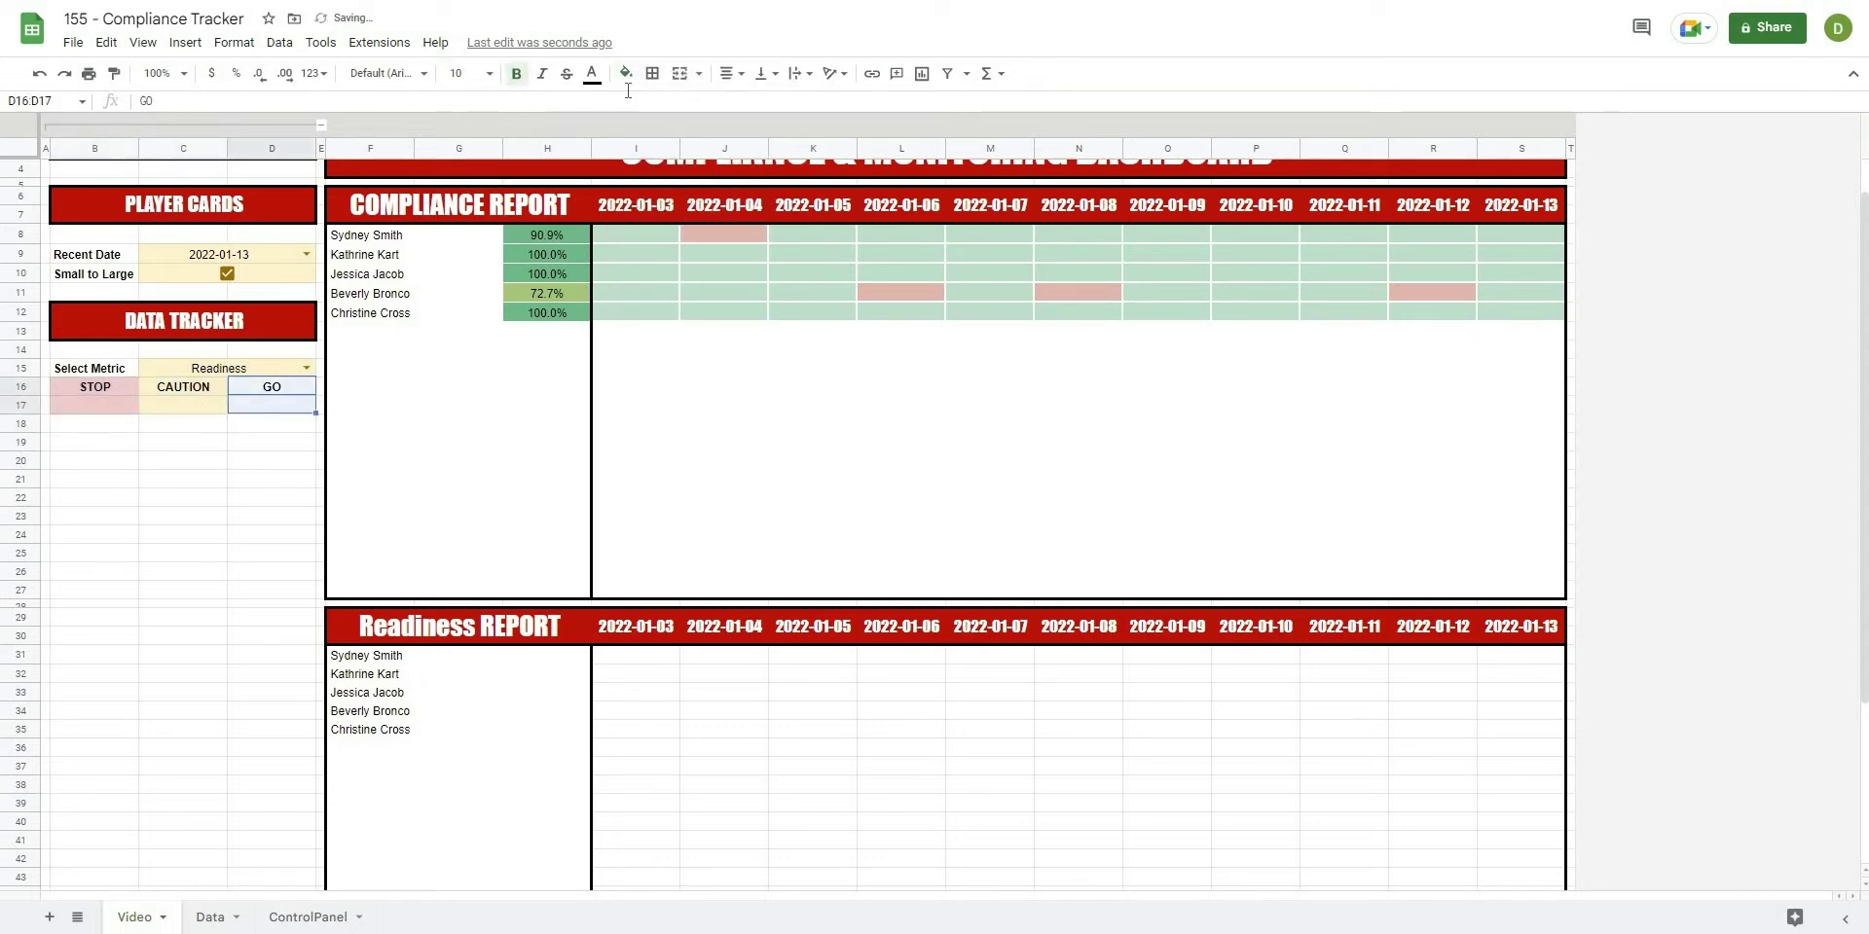
click(626, 73)
click(704, 255)
- Try the formula =filter(index(data)) in I31 of the Readiness report and clear the cell again
scroll(708, 506, down, 3)
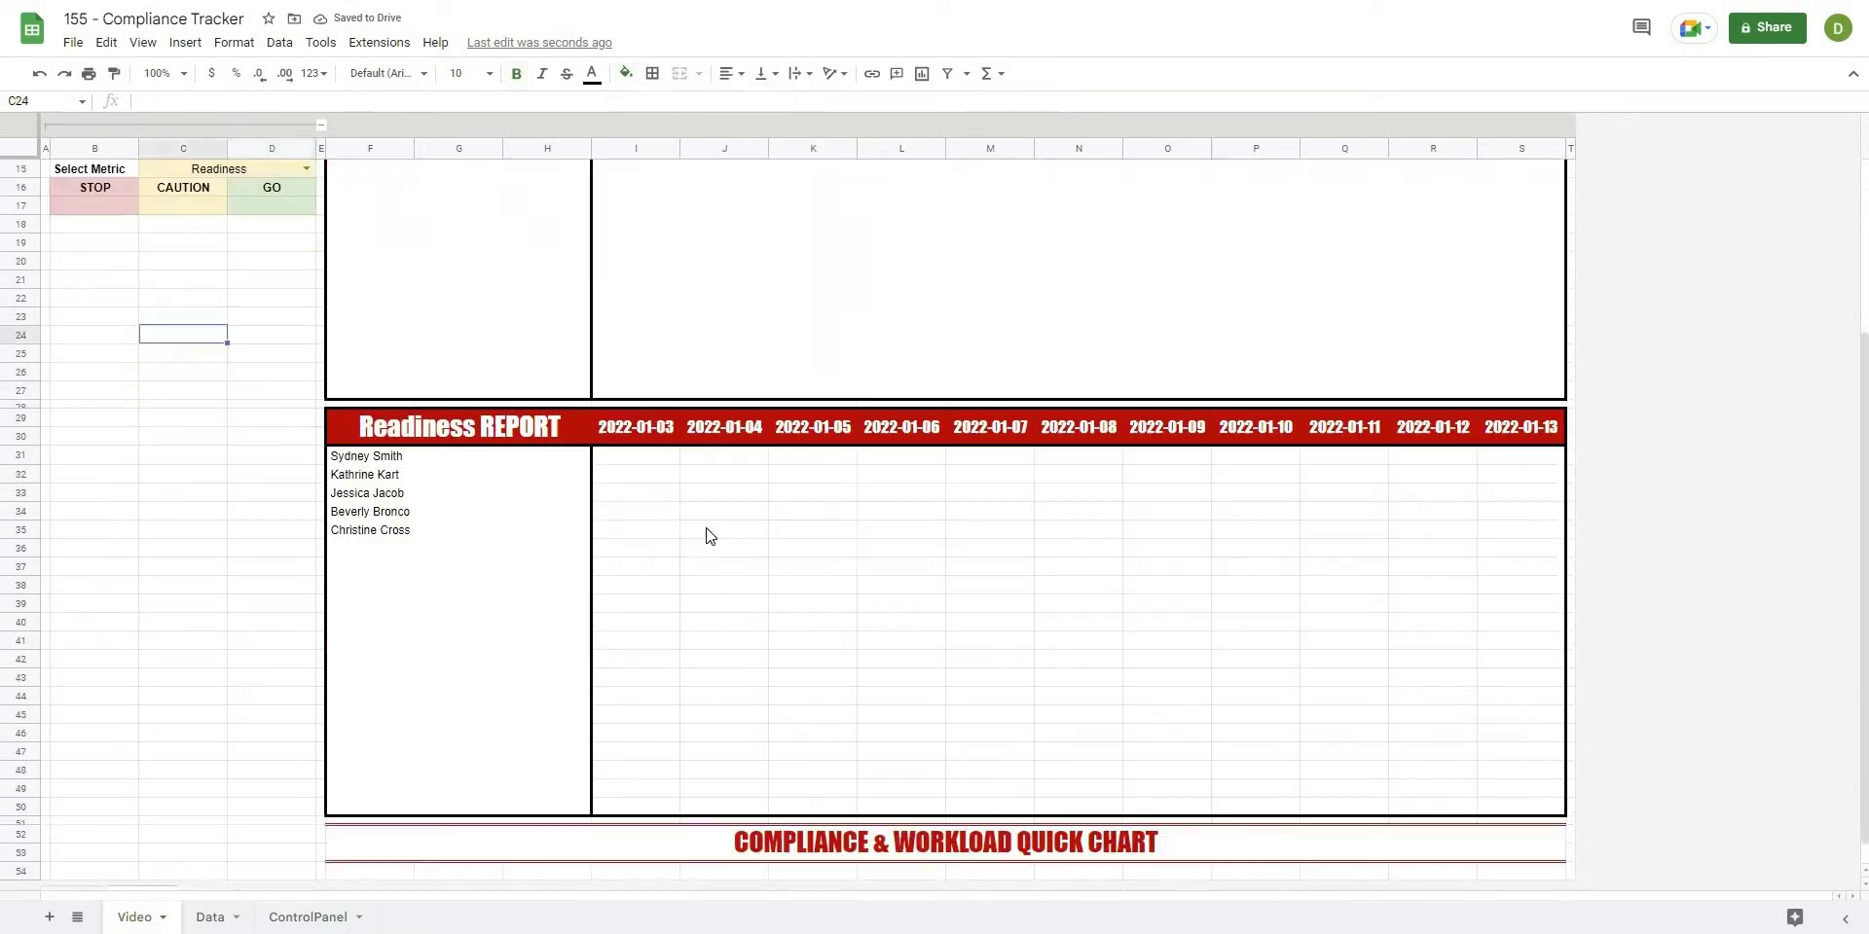
click(685, 498)
click(659, 465)
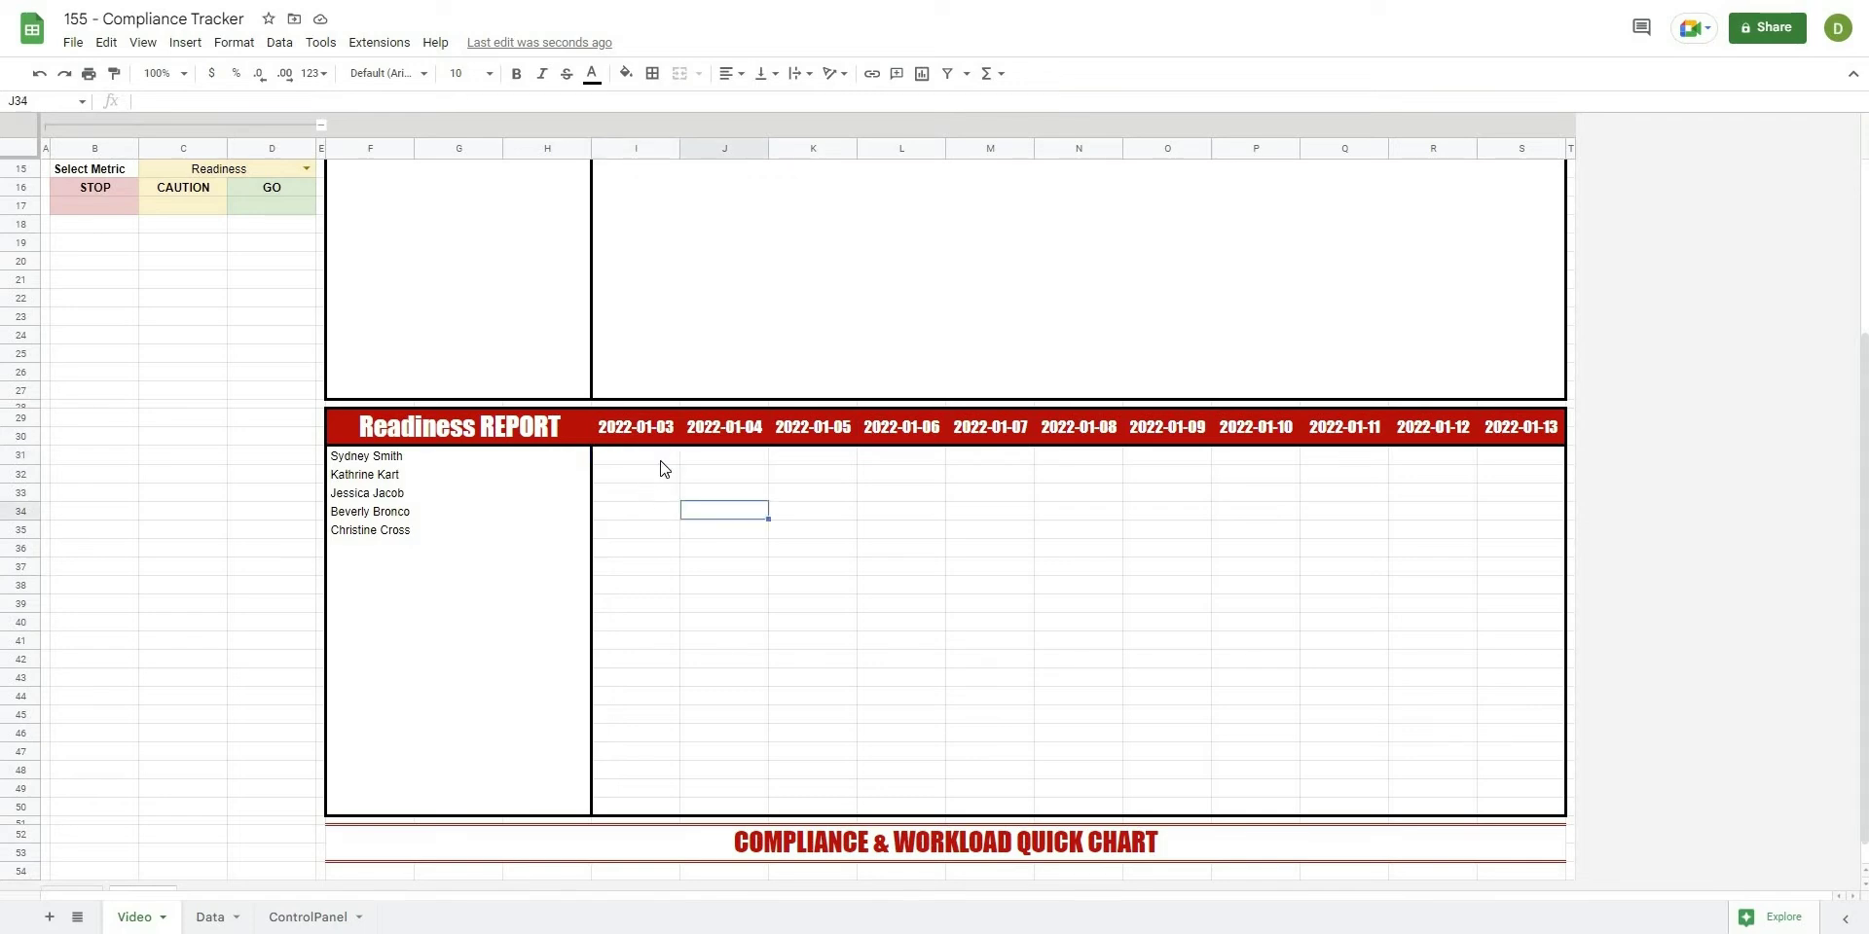
text(=filter(index(data)))
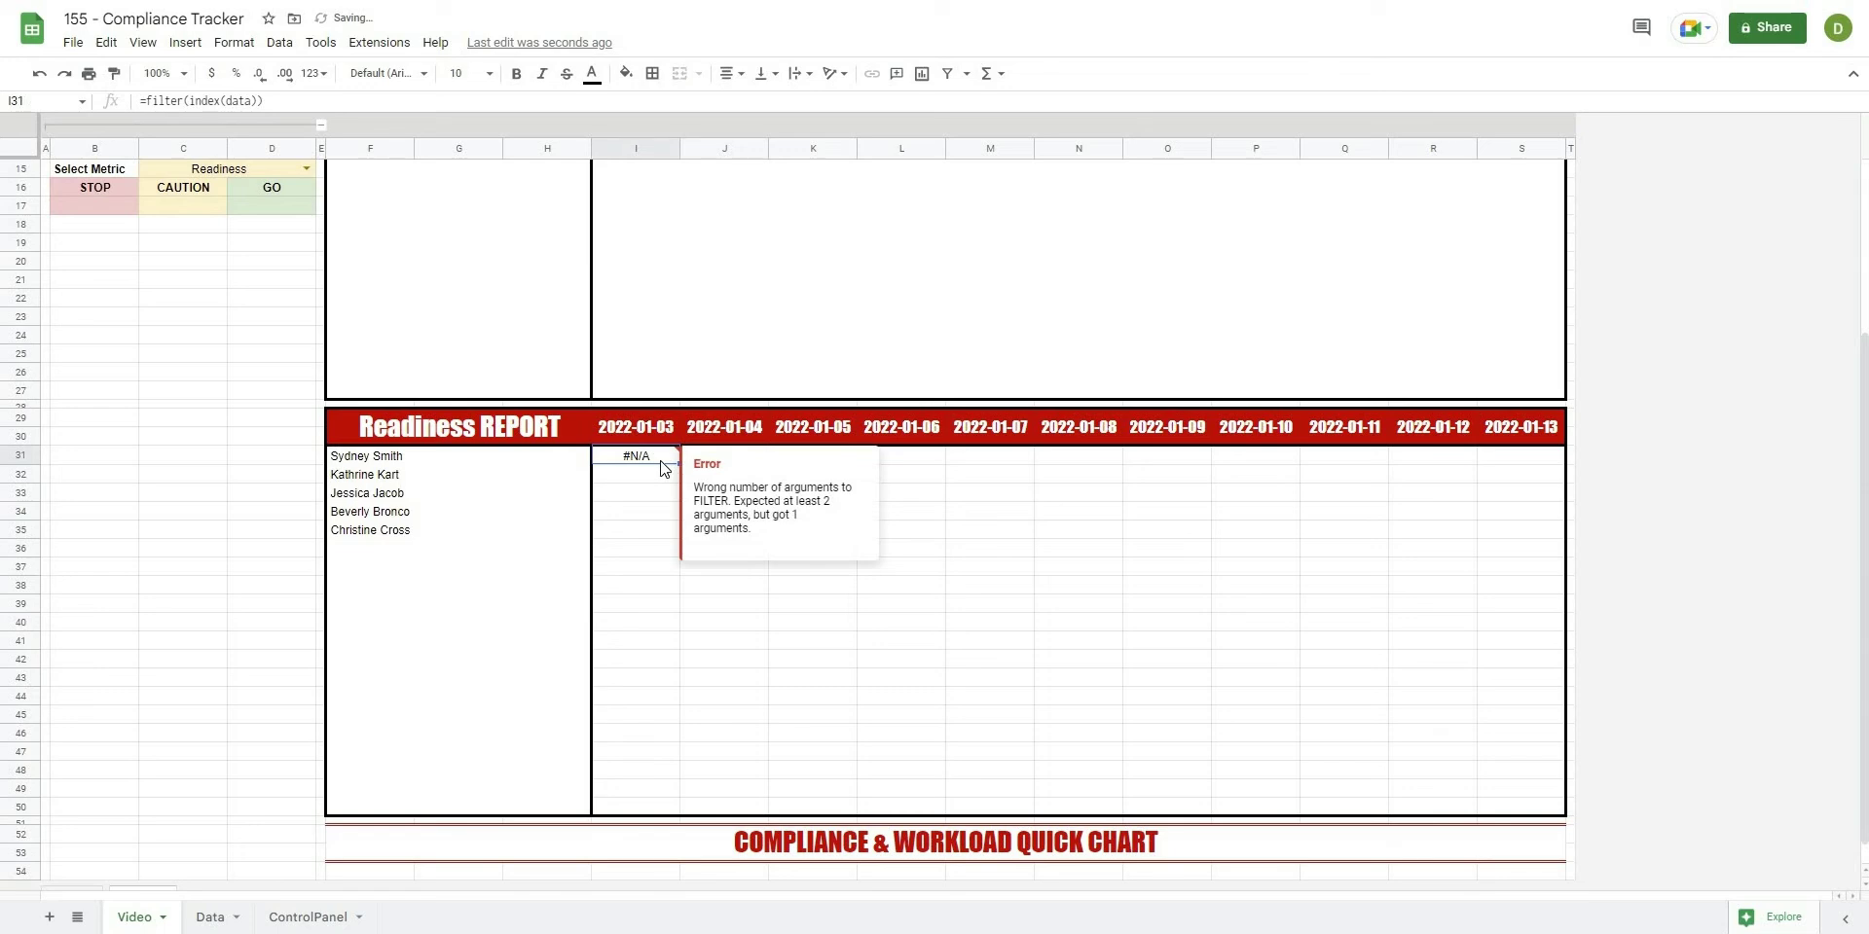
key(Delete)
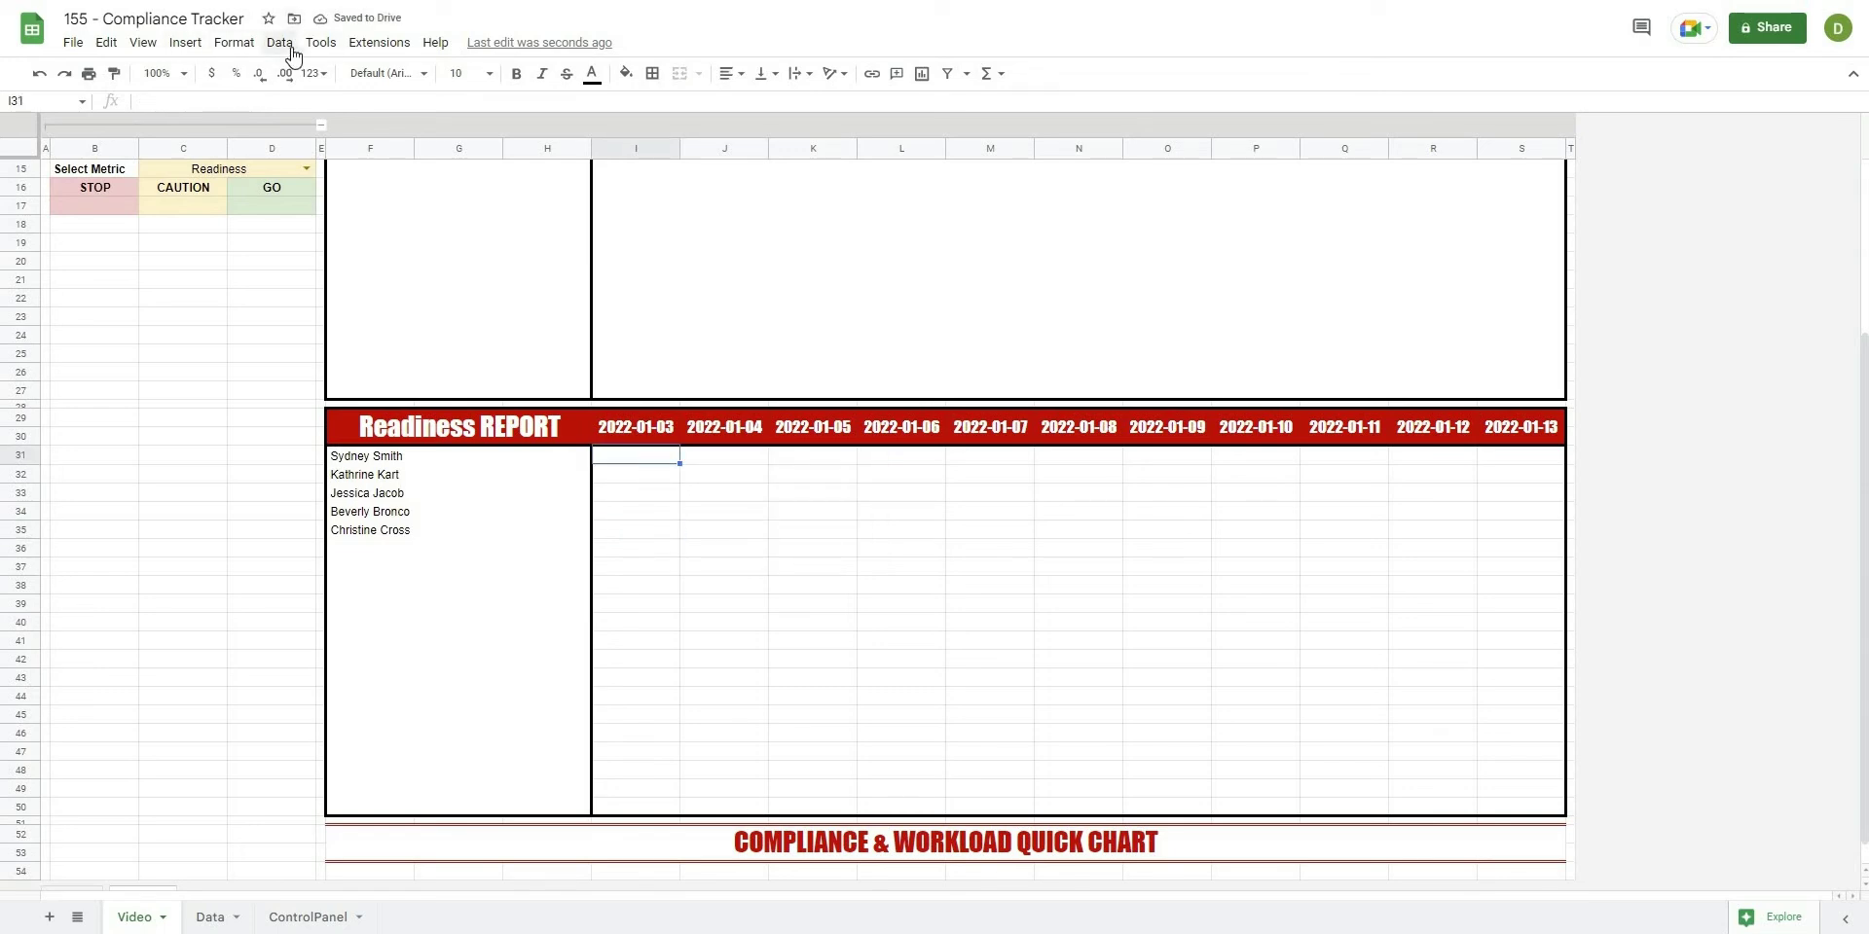
- Check the spreadsheet's existing named ranges
click(290, 46)
click(307, 273)
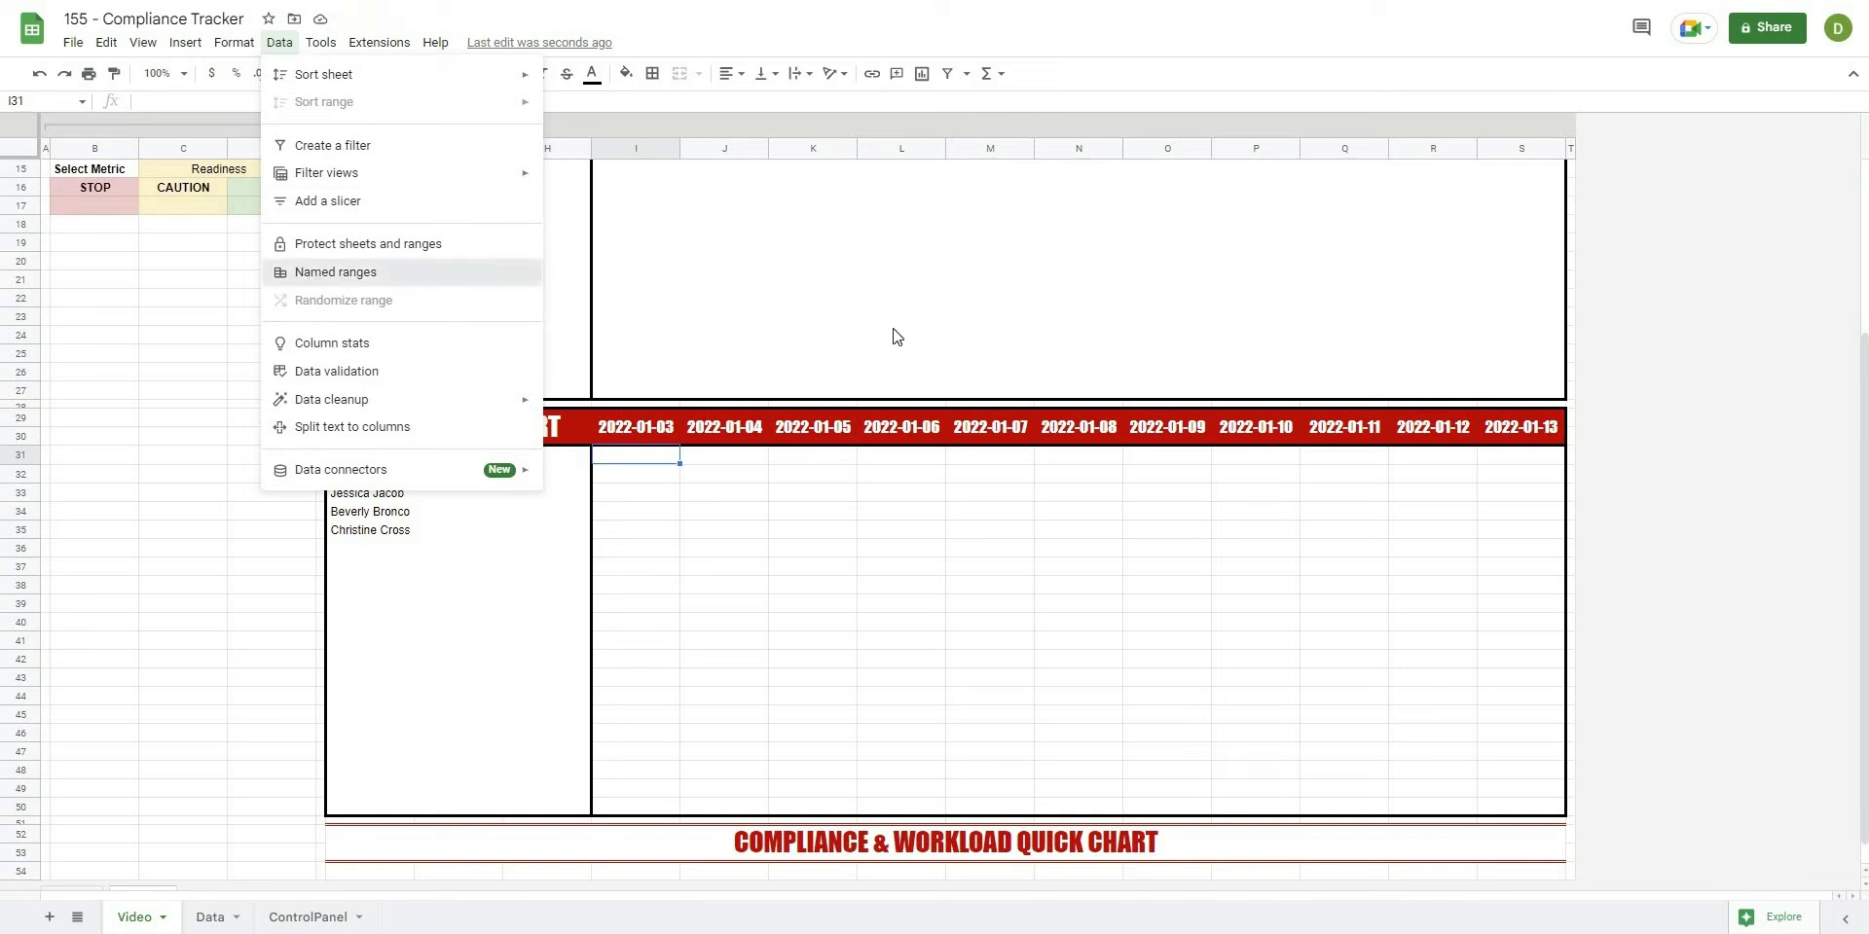
click(1846, 85)
click(771, 619)
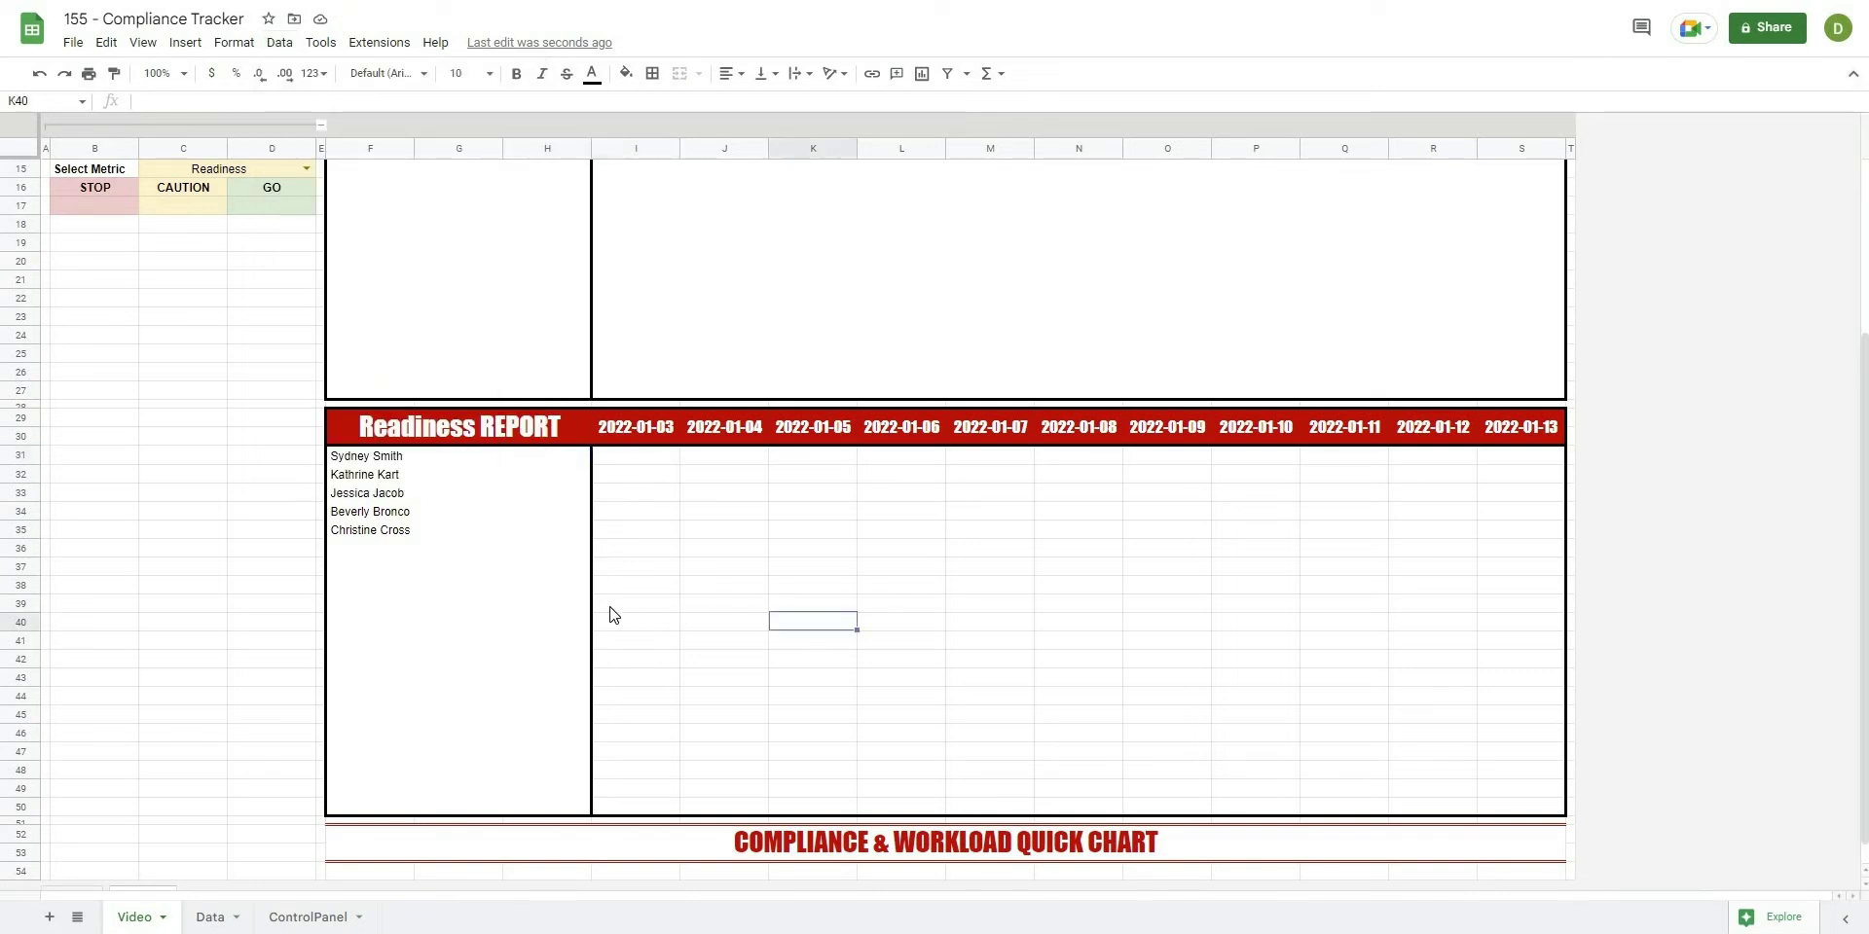
scroll(680, 721, up, 3)
click(722, 711)
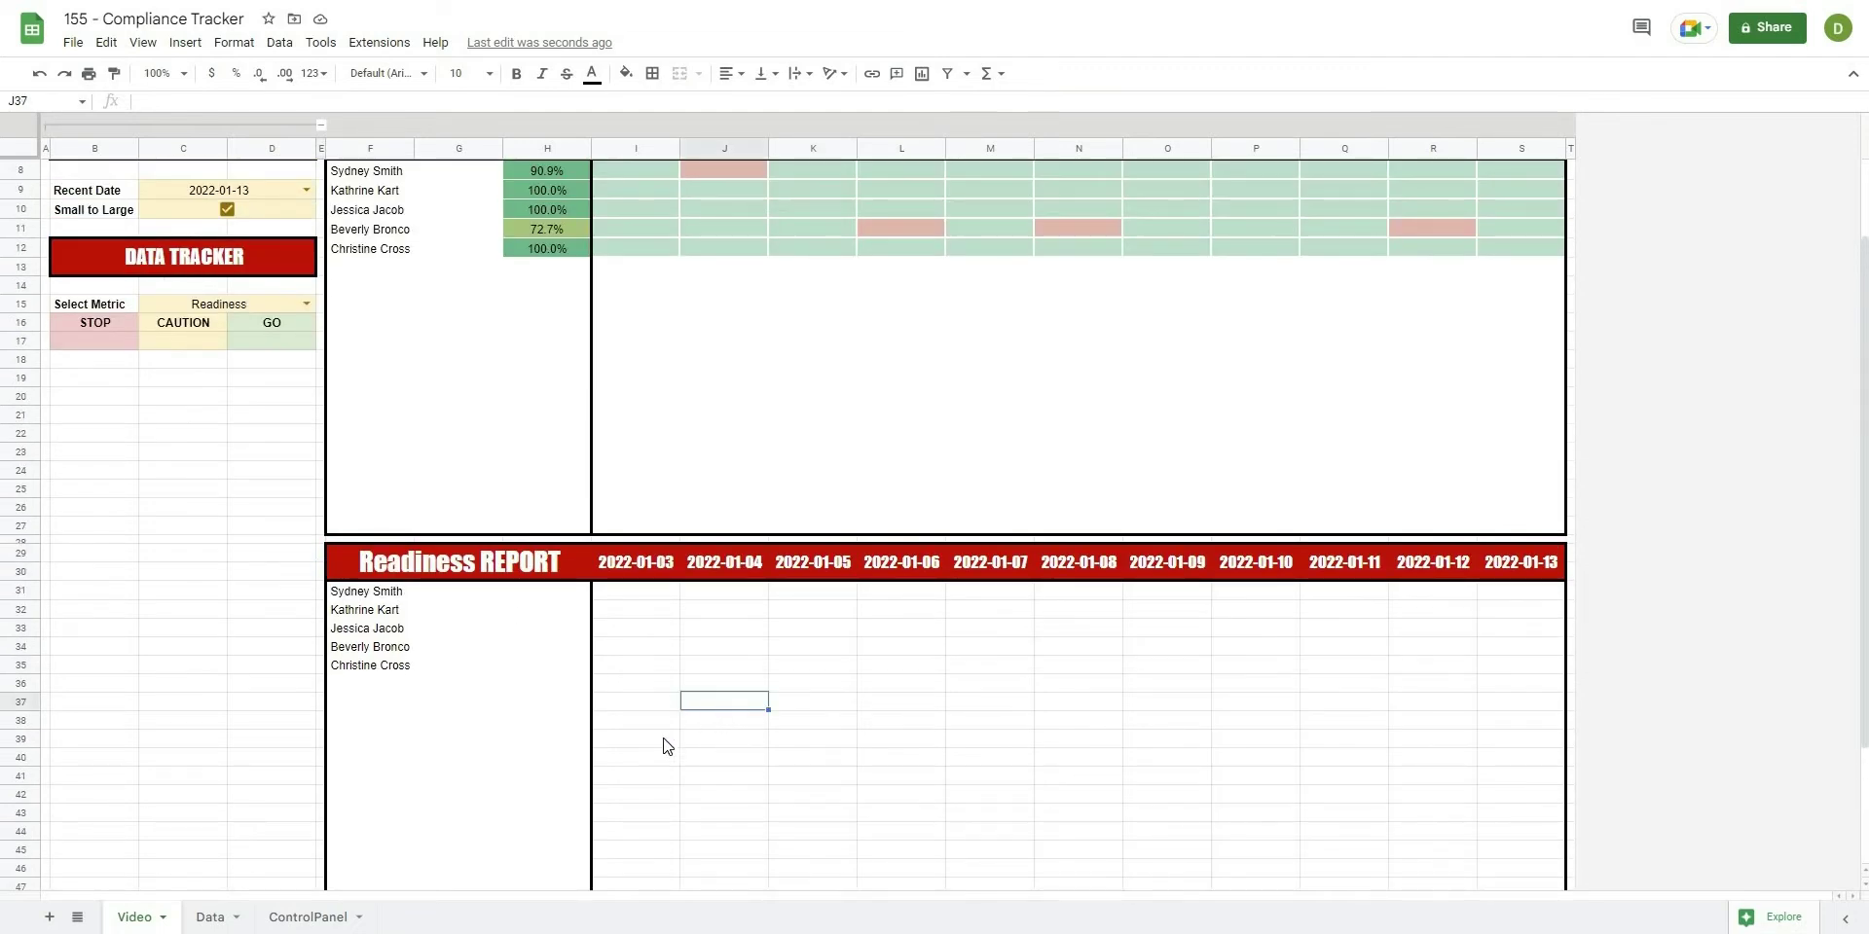
scroll(668, 742, up, 1)
click(636, 703)
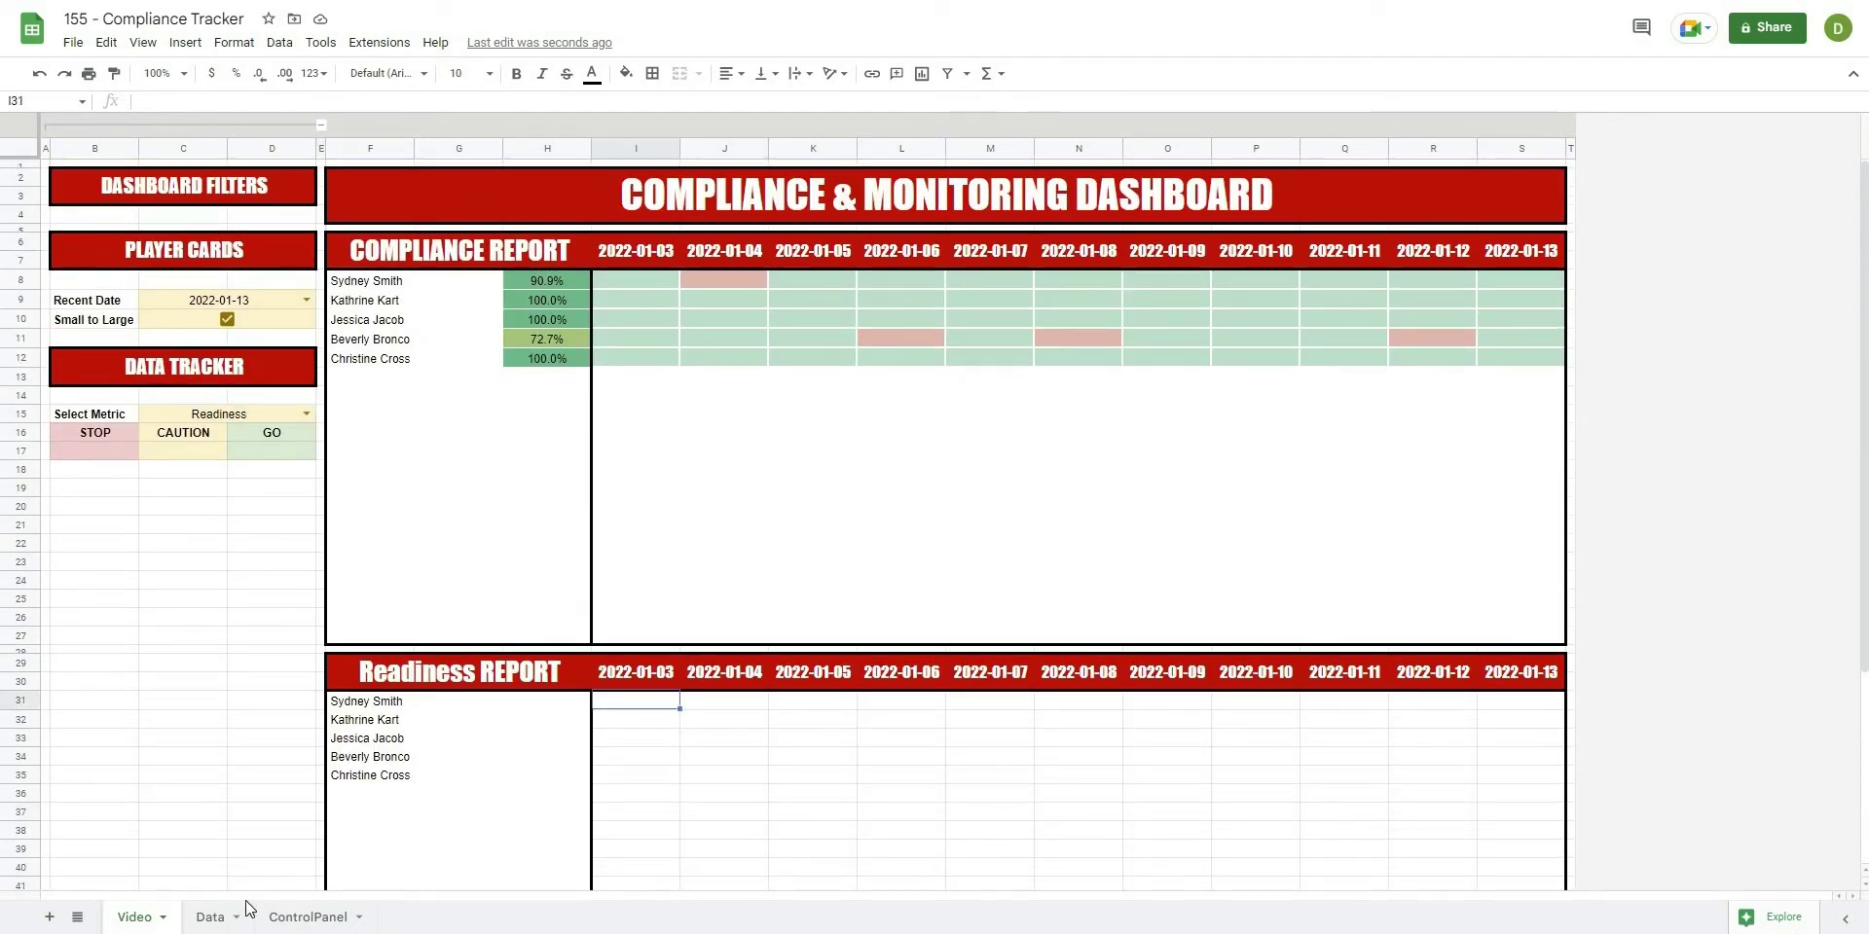
- Create a named range called Data covering Data!A2:G on the Data sheet
click(212, 919)
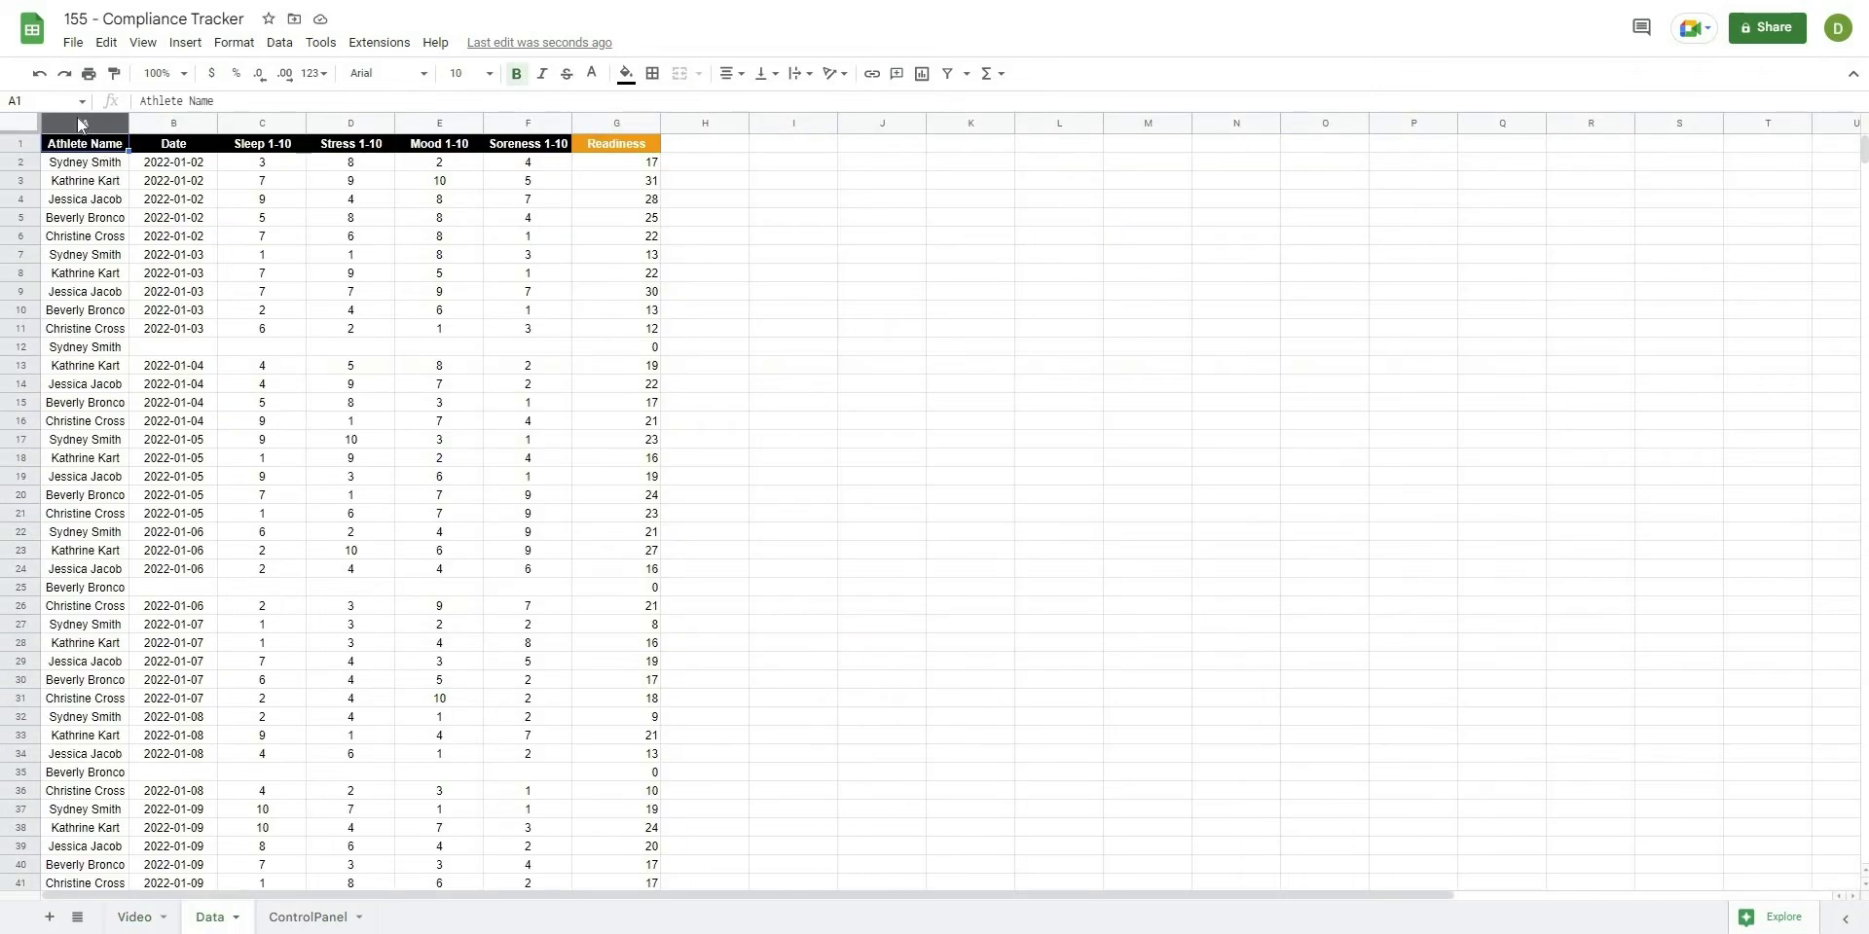
drag(74, 118, 588, 117)
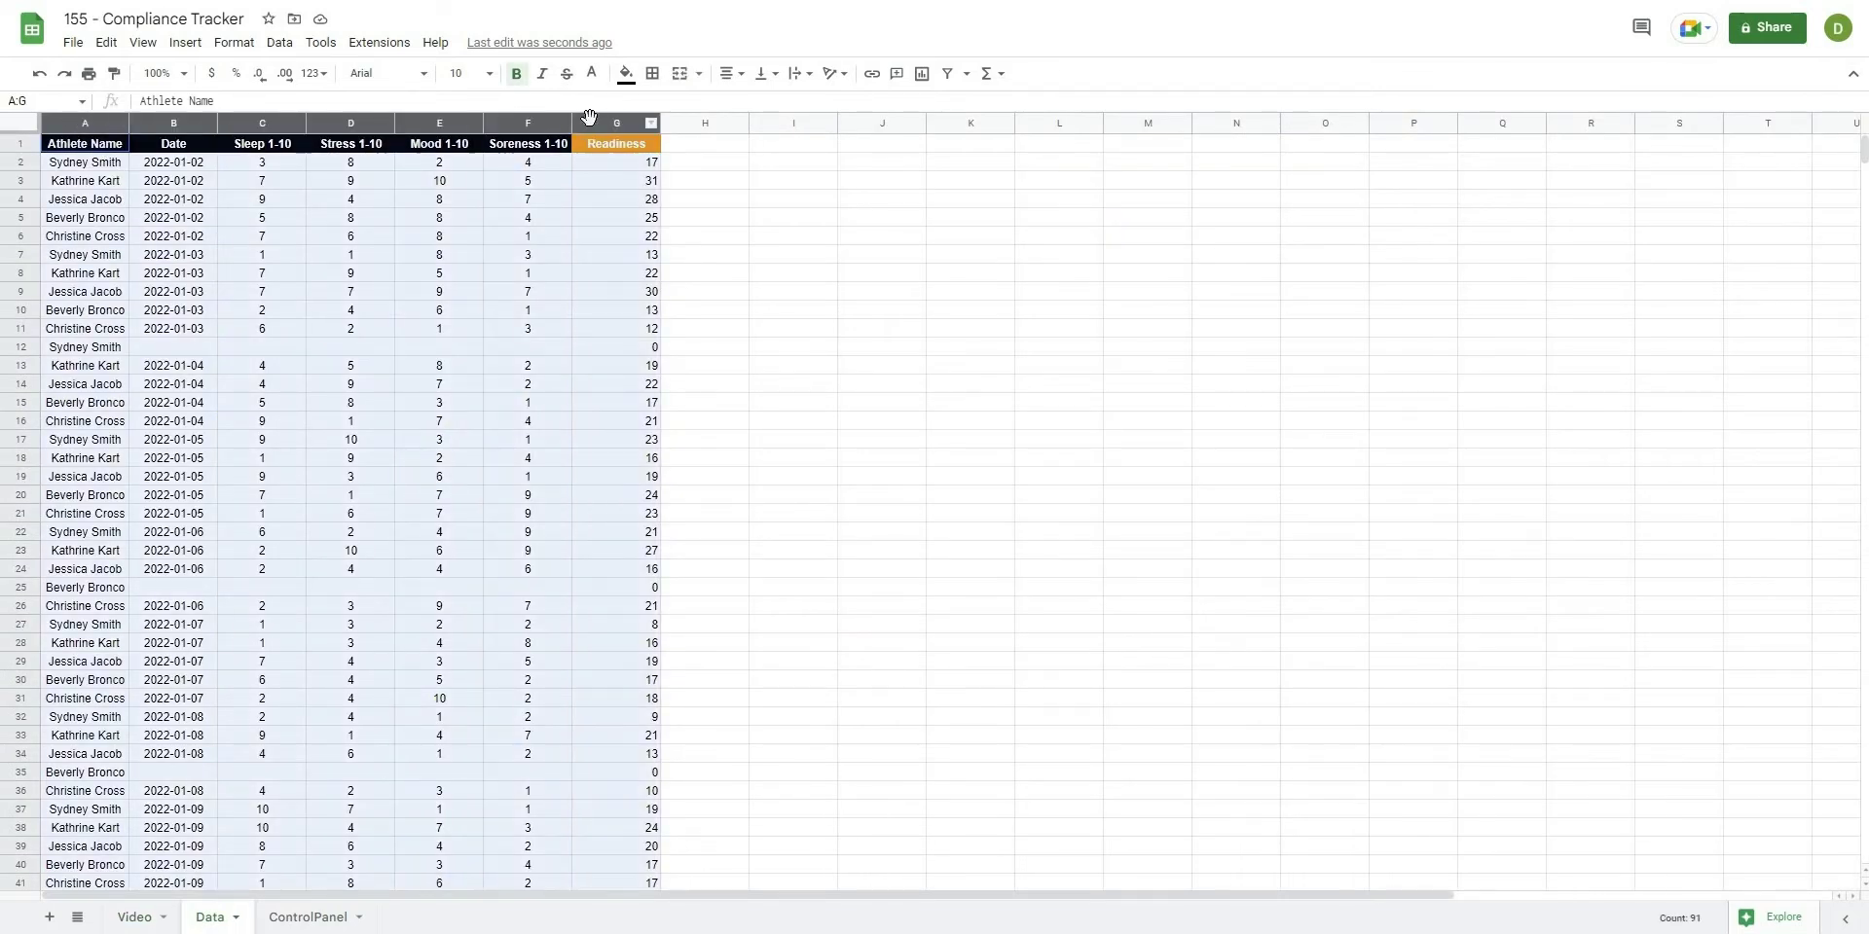
click(234, 43)
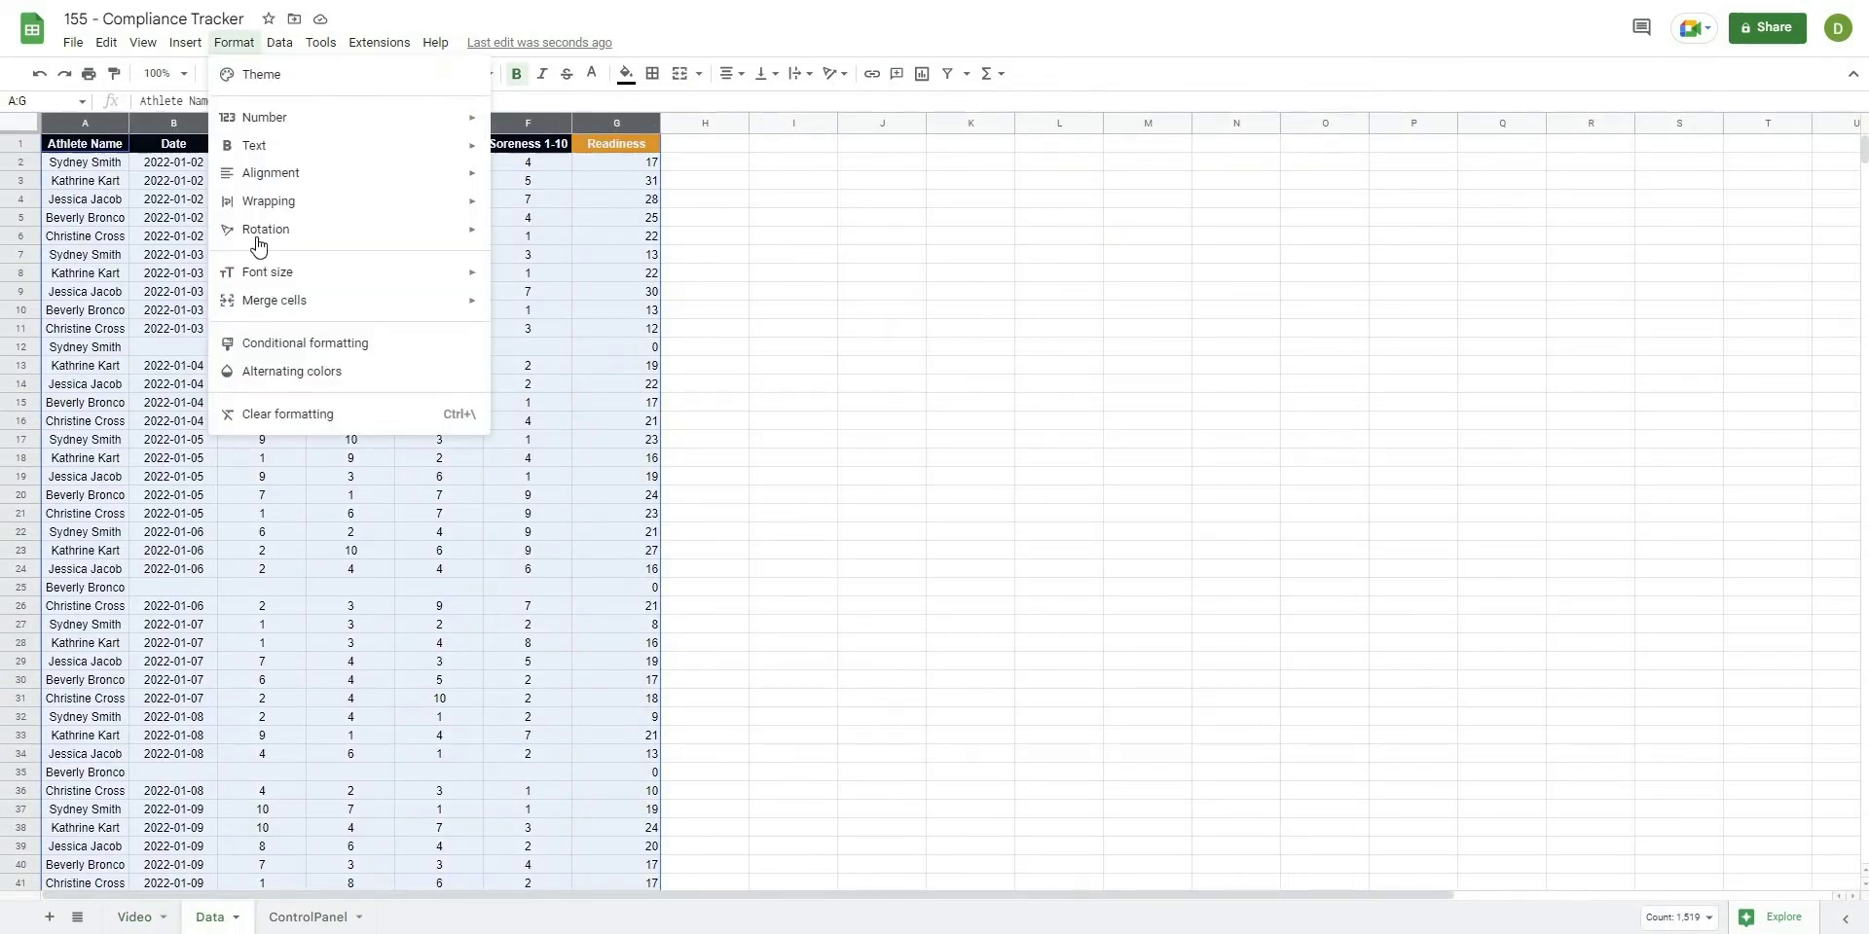
click(280, 43)
click(312, 273)
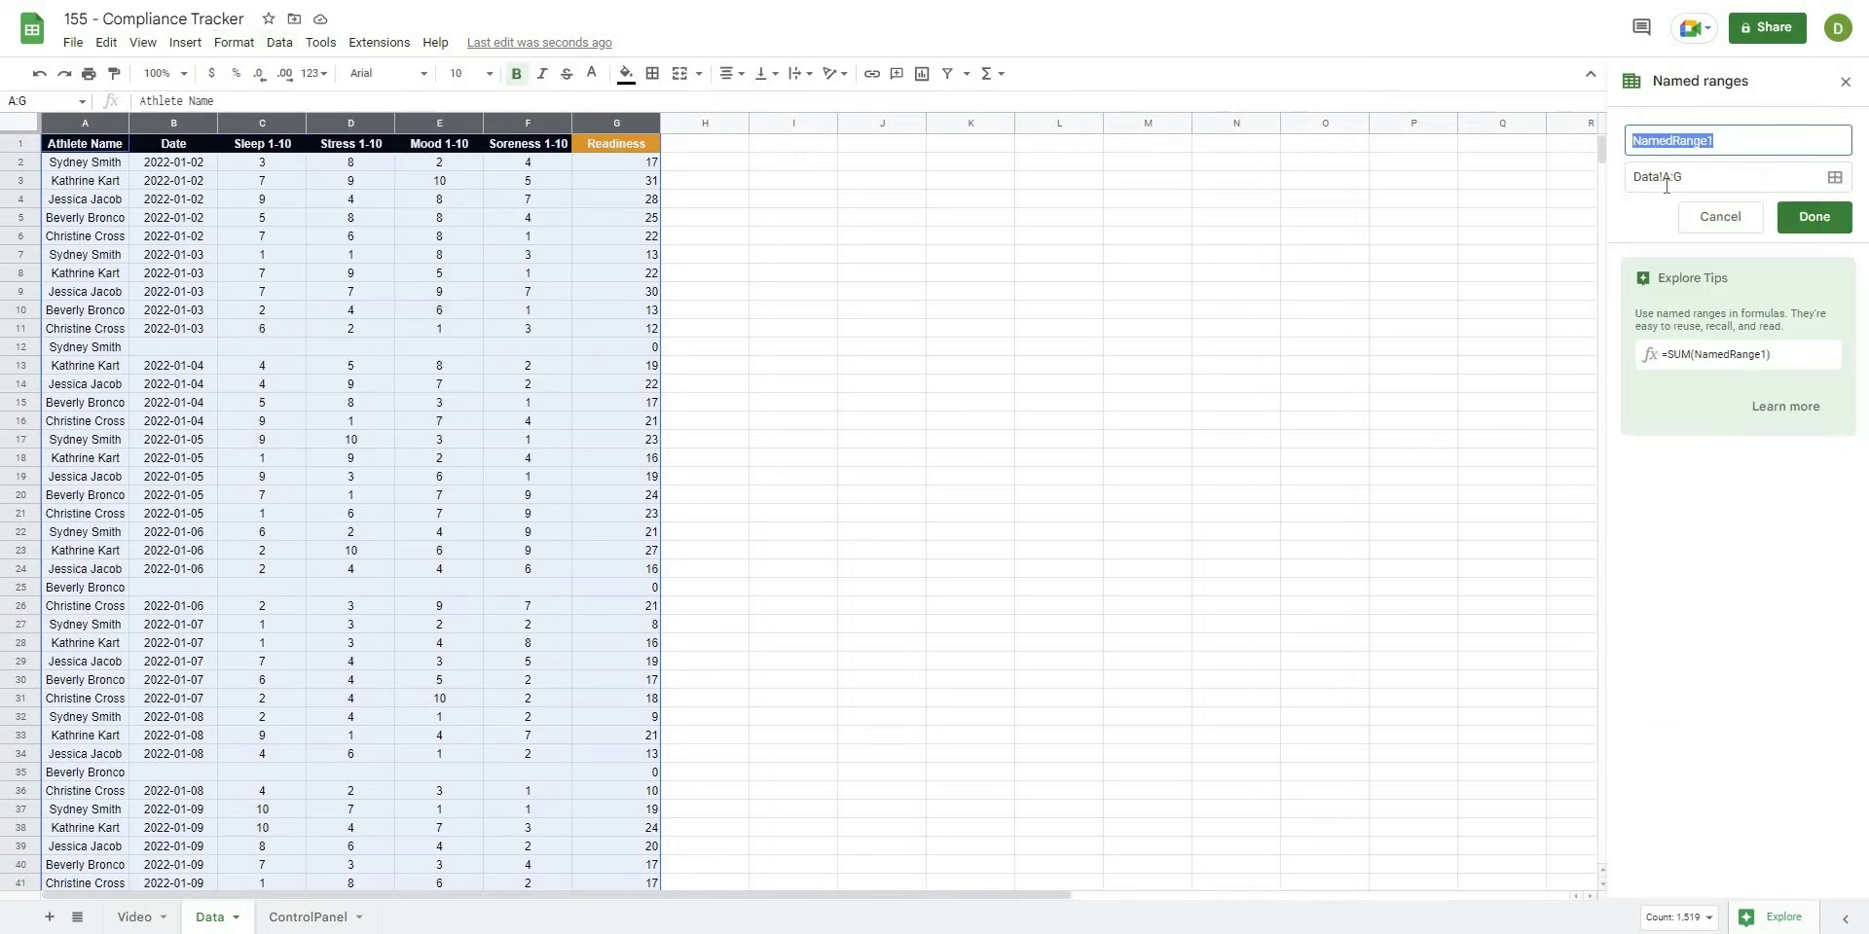
click(1742, 175)
key(Left)
key(Left)
text(2)
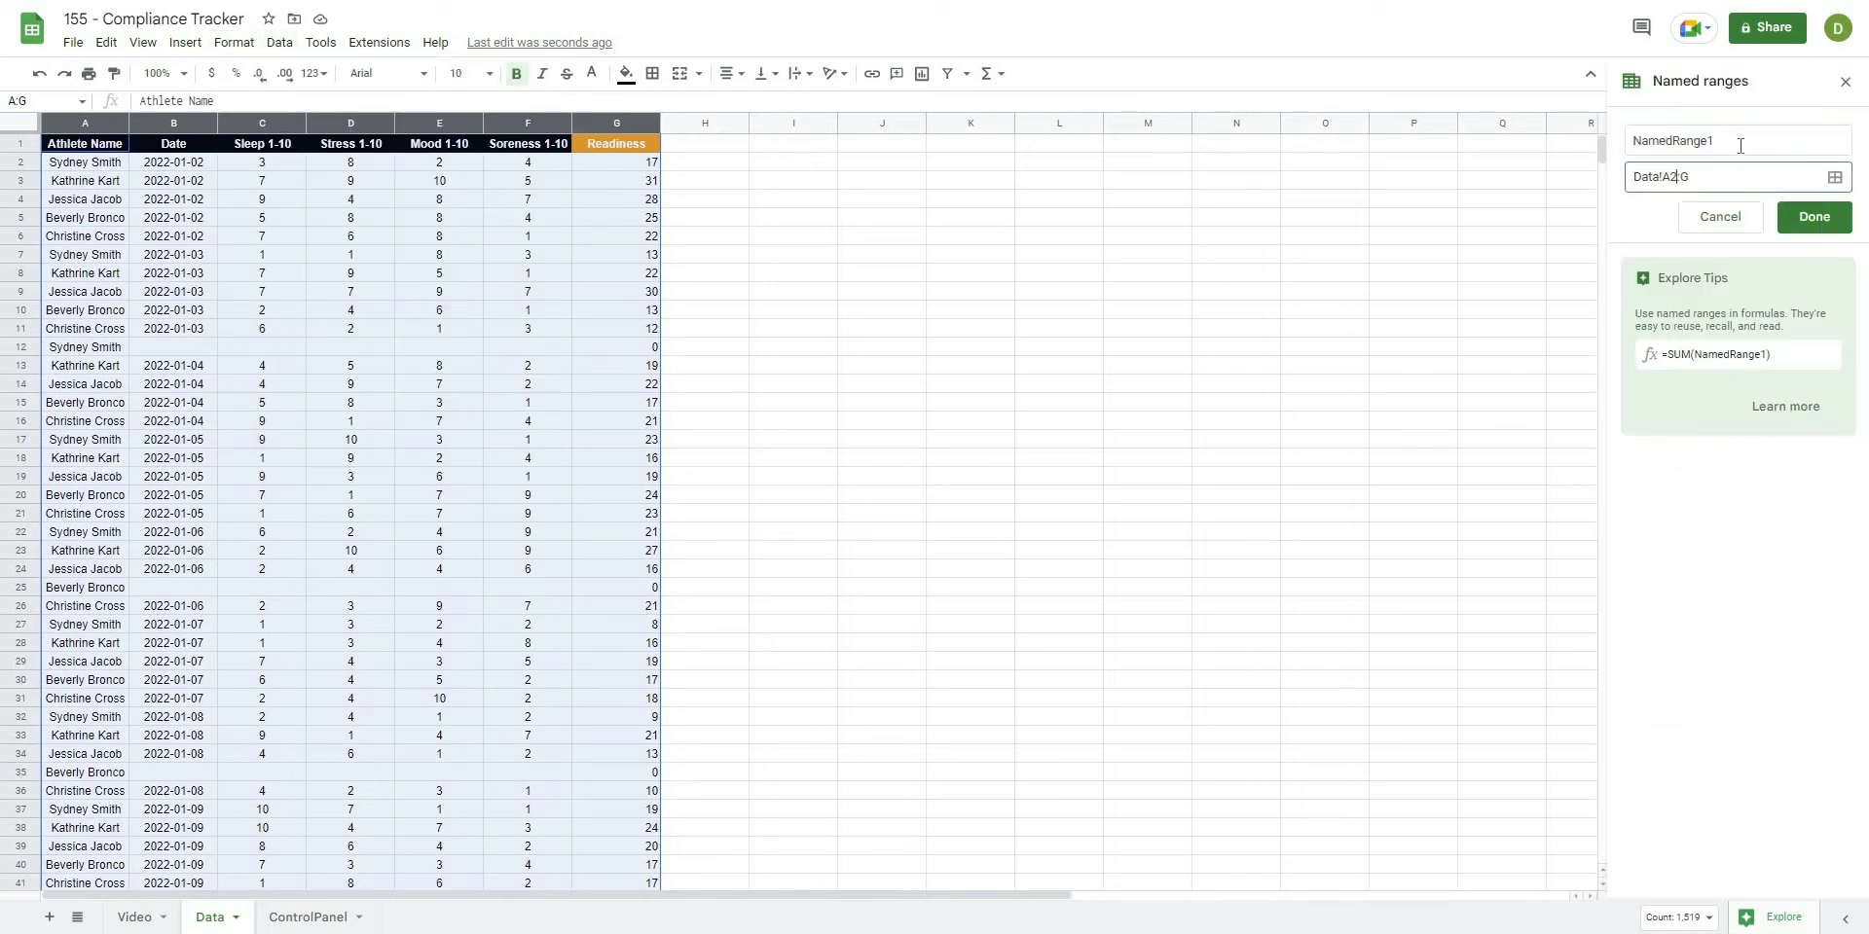
double_click(1638, 144)
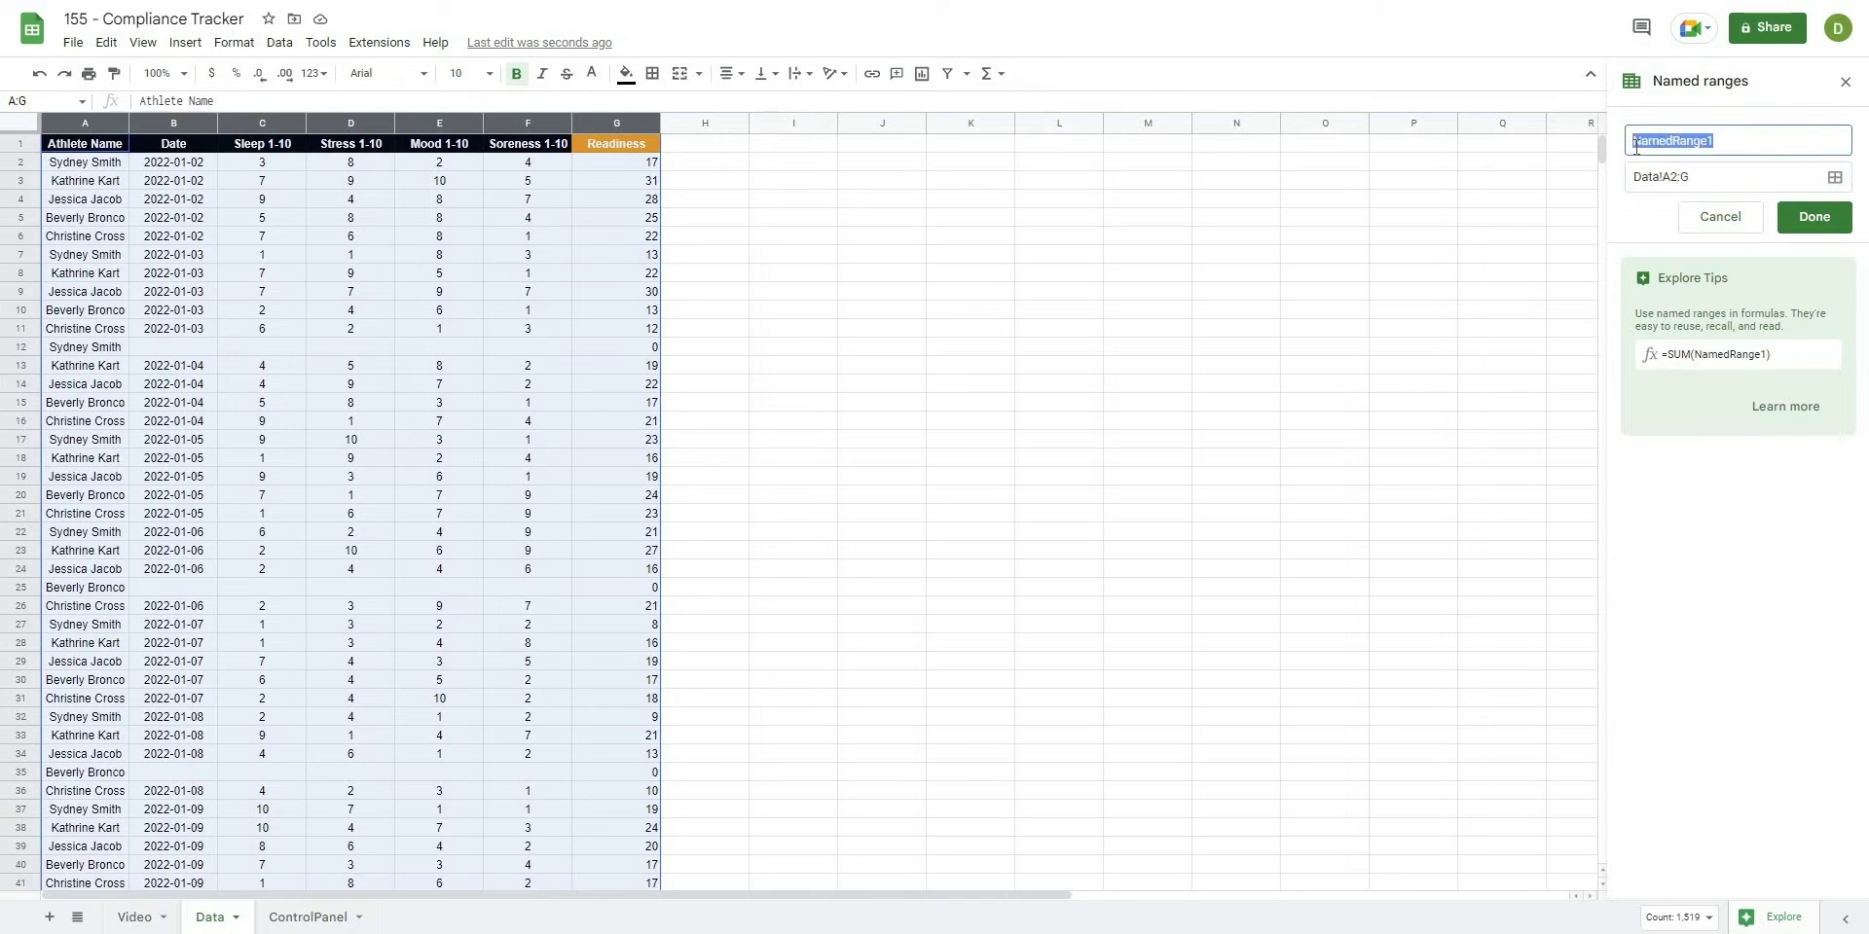
text(Data)
click(1814, 217)
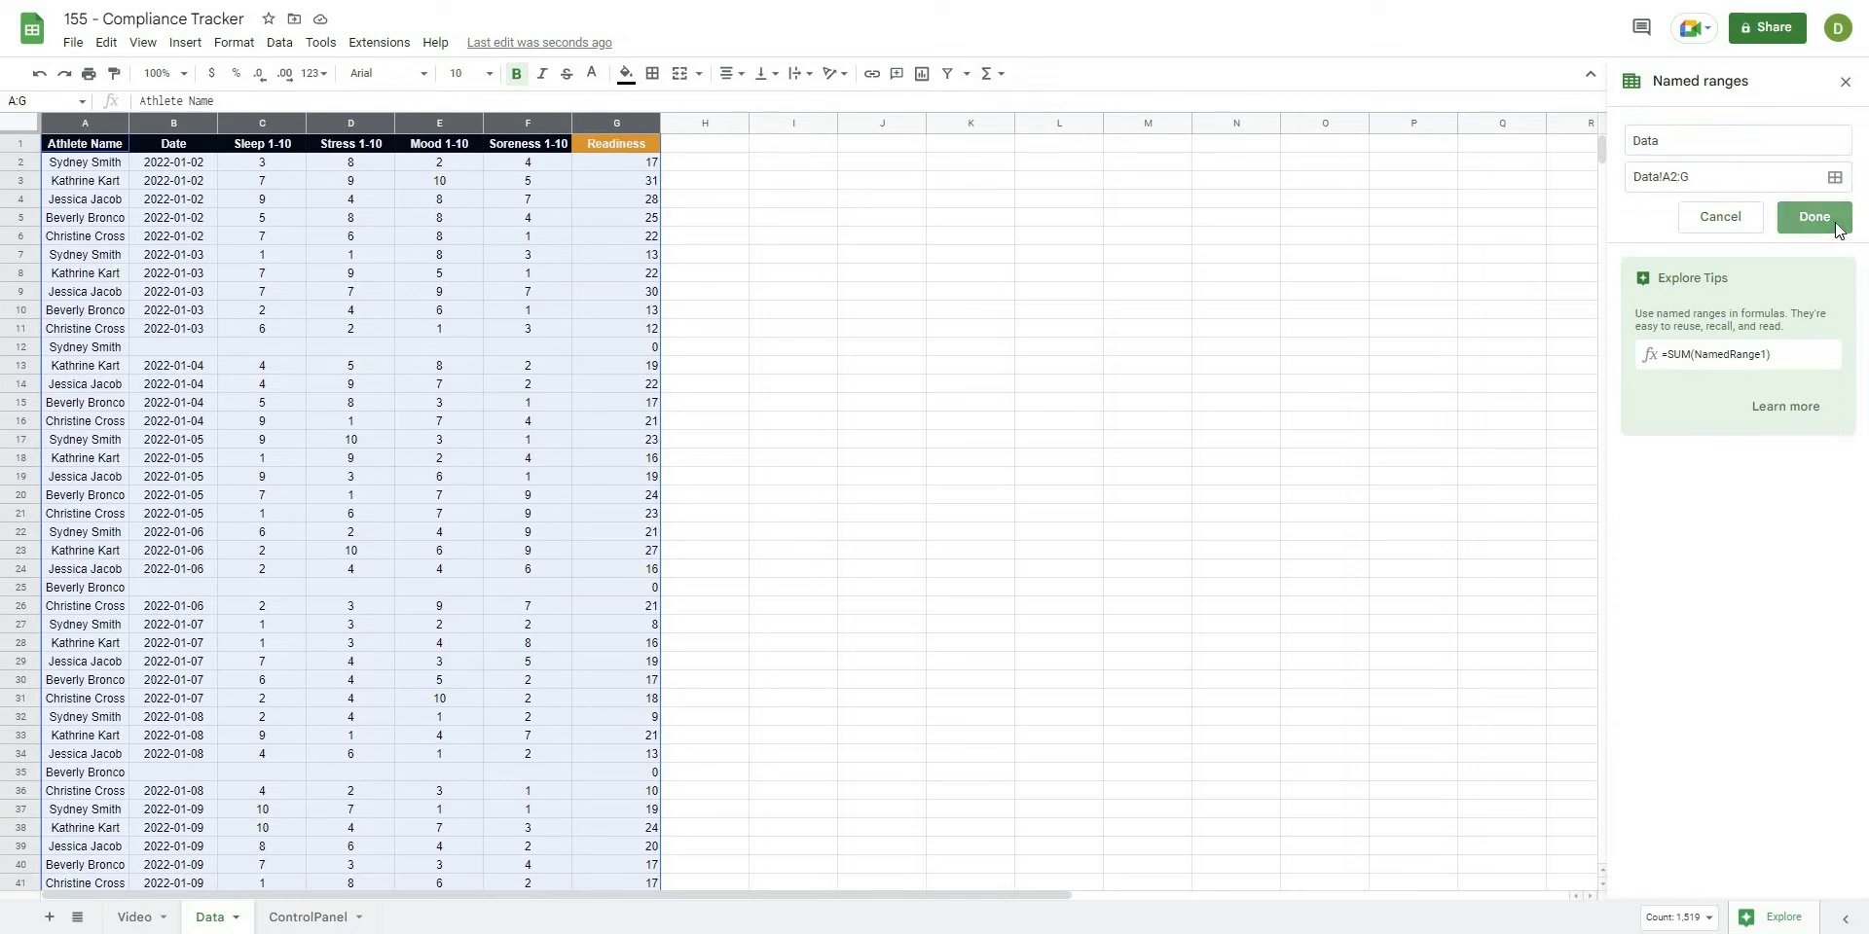
- Test the new named range by entering =Data in J2 of the Data sheet, and clear the cell again
click(899, 148)
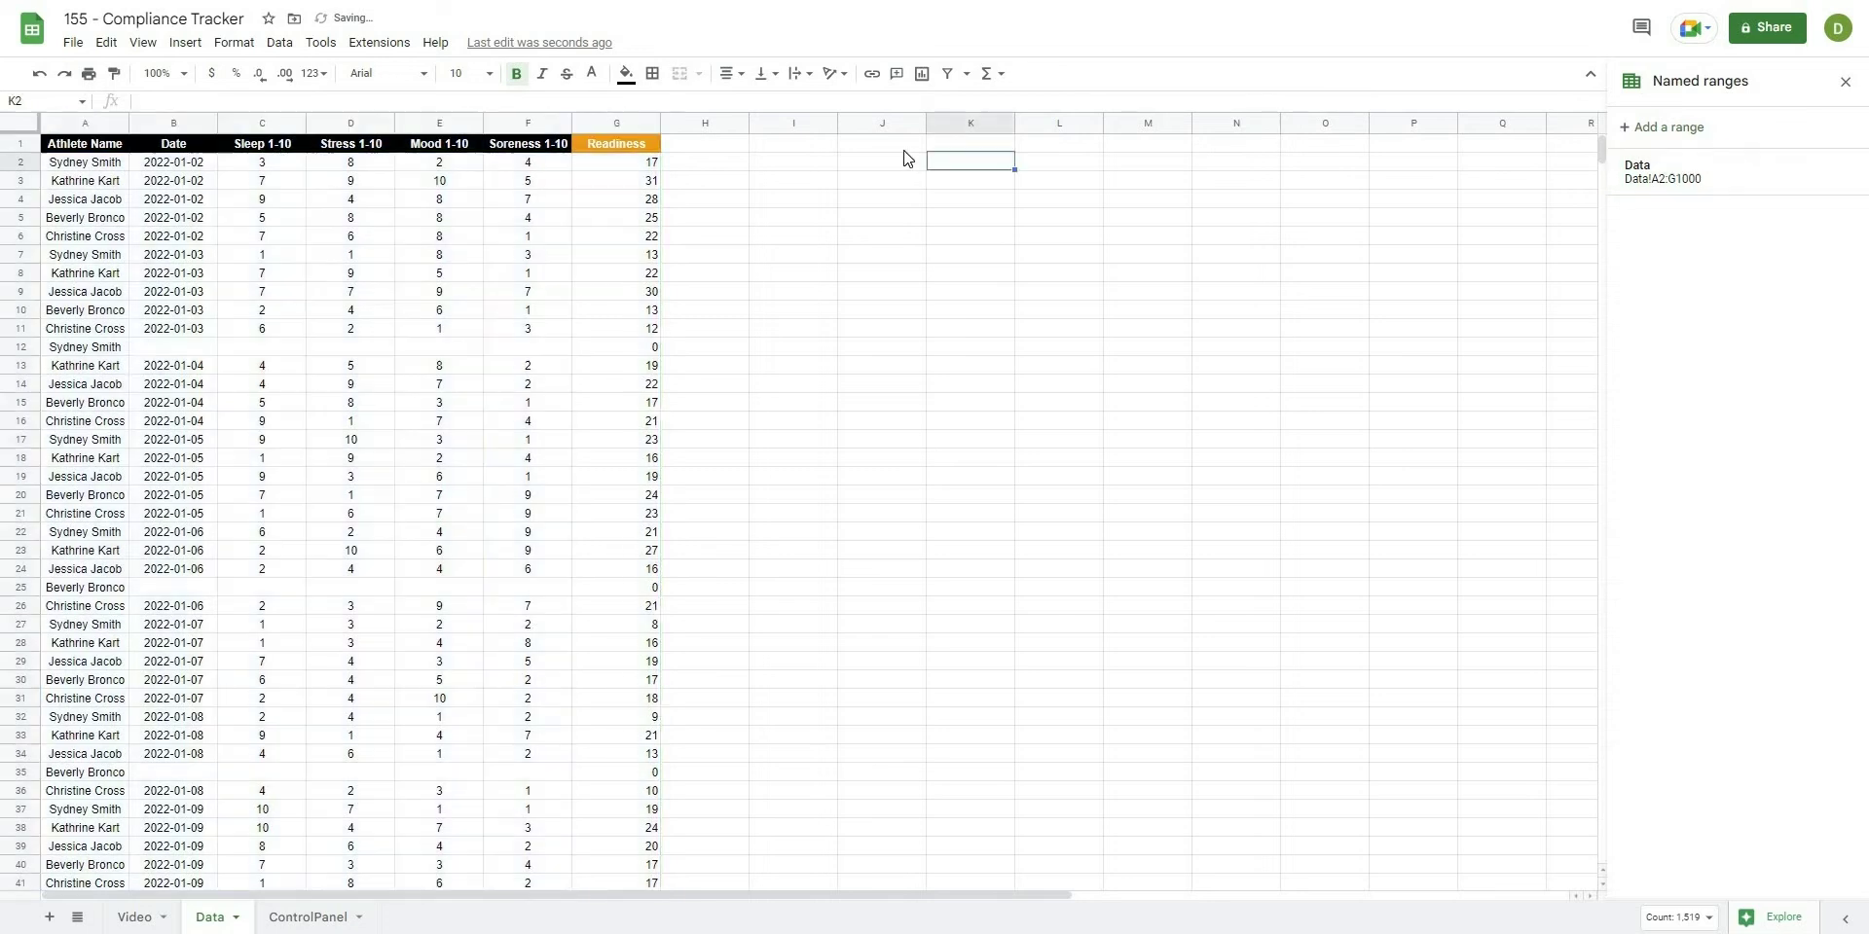
click(896, 162)
text(=Data)
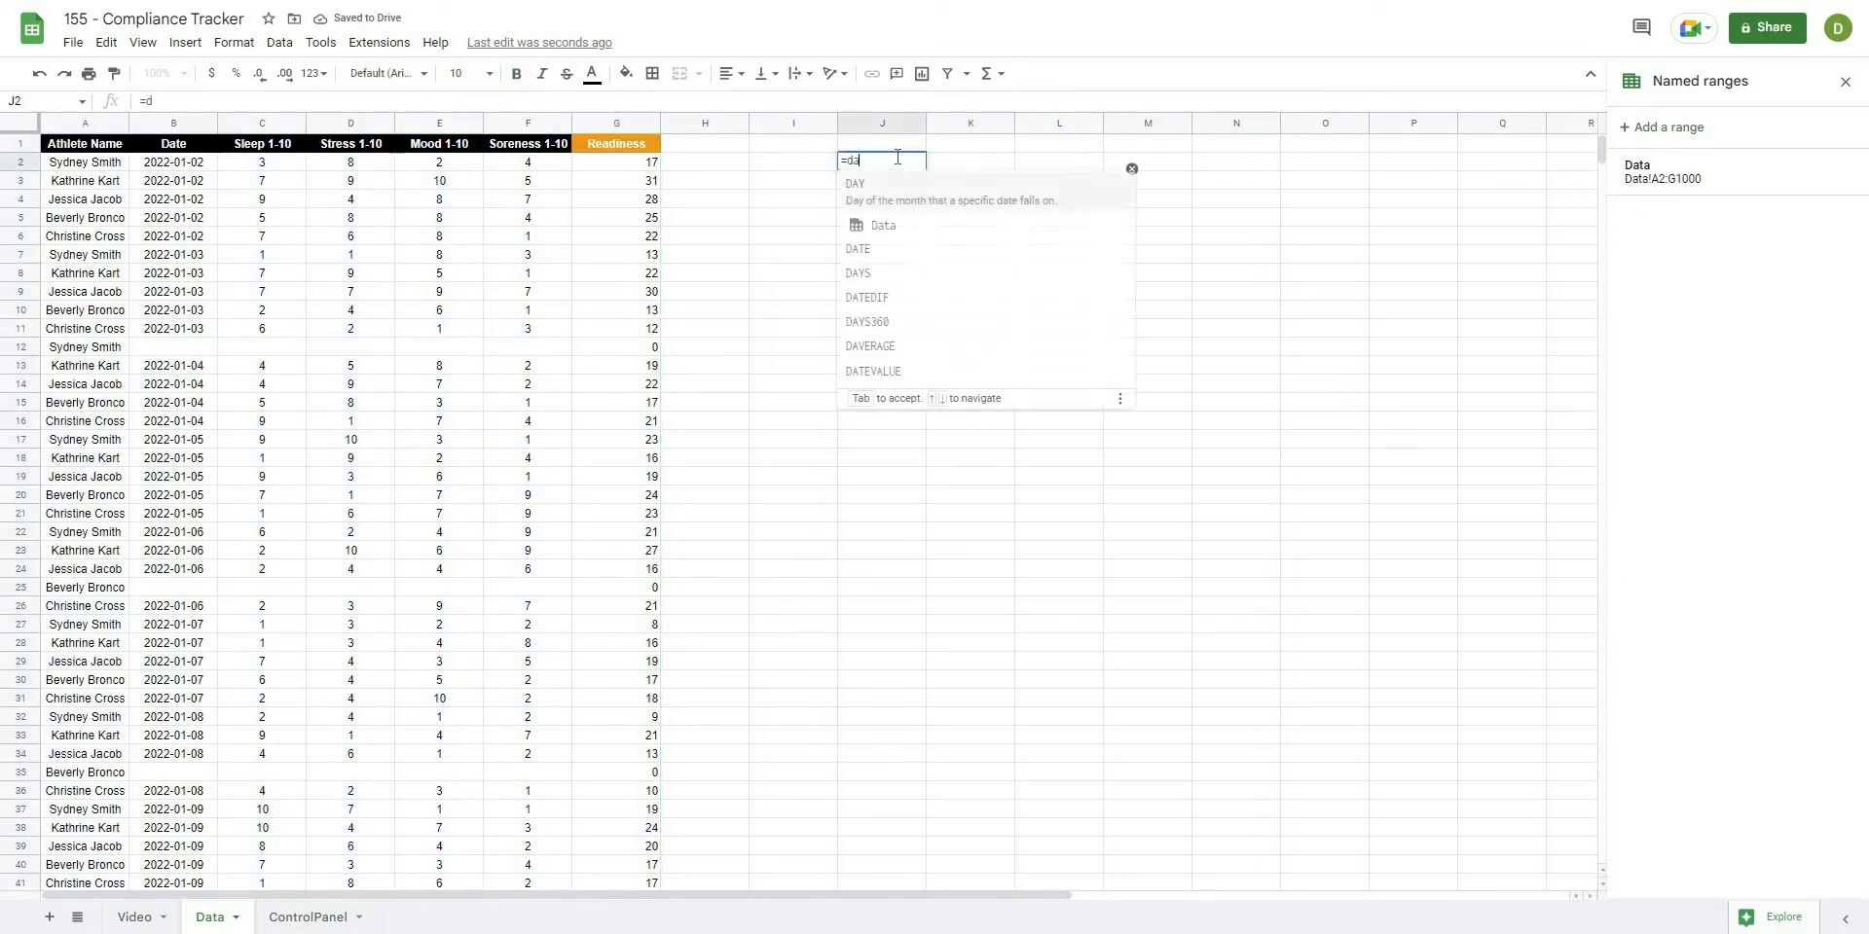
key(Return)
click(894, 163)
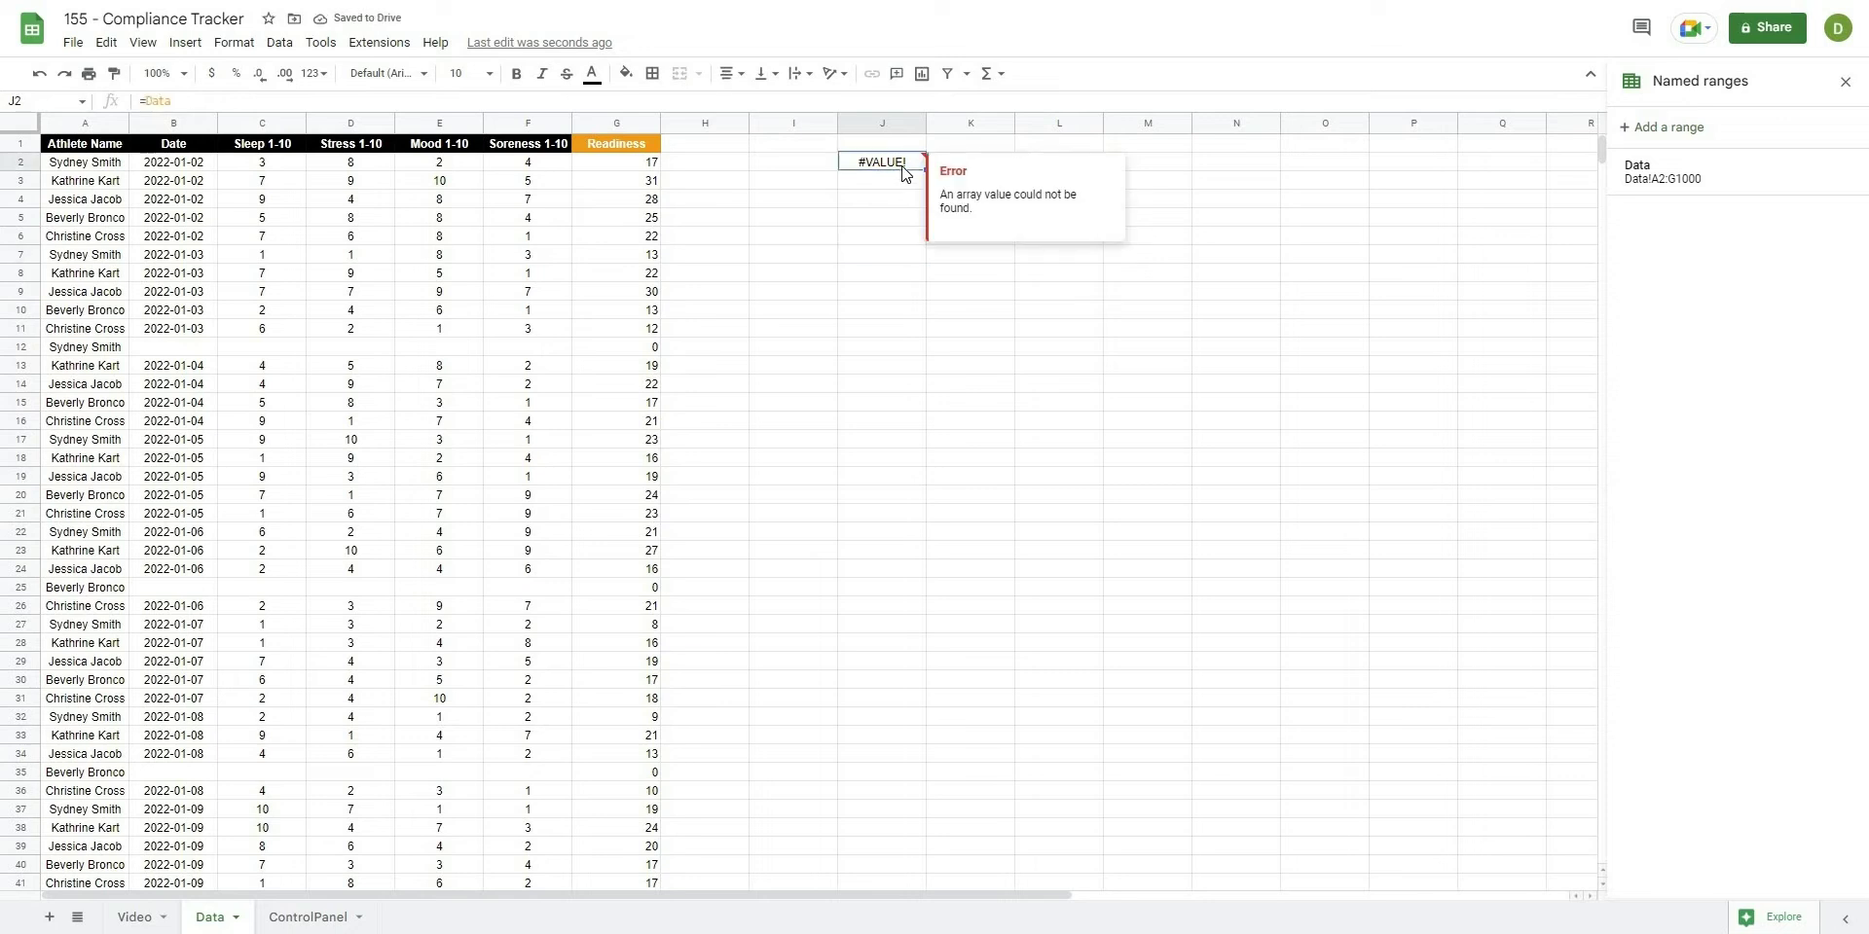
key(Delete)
click(879, 275)
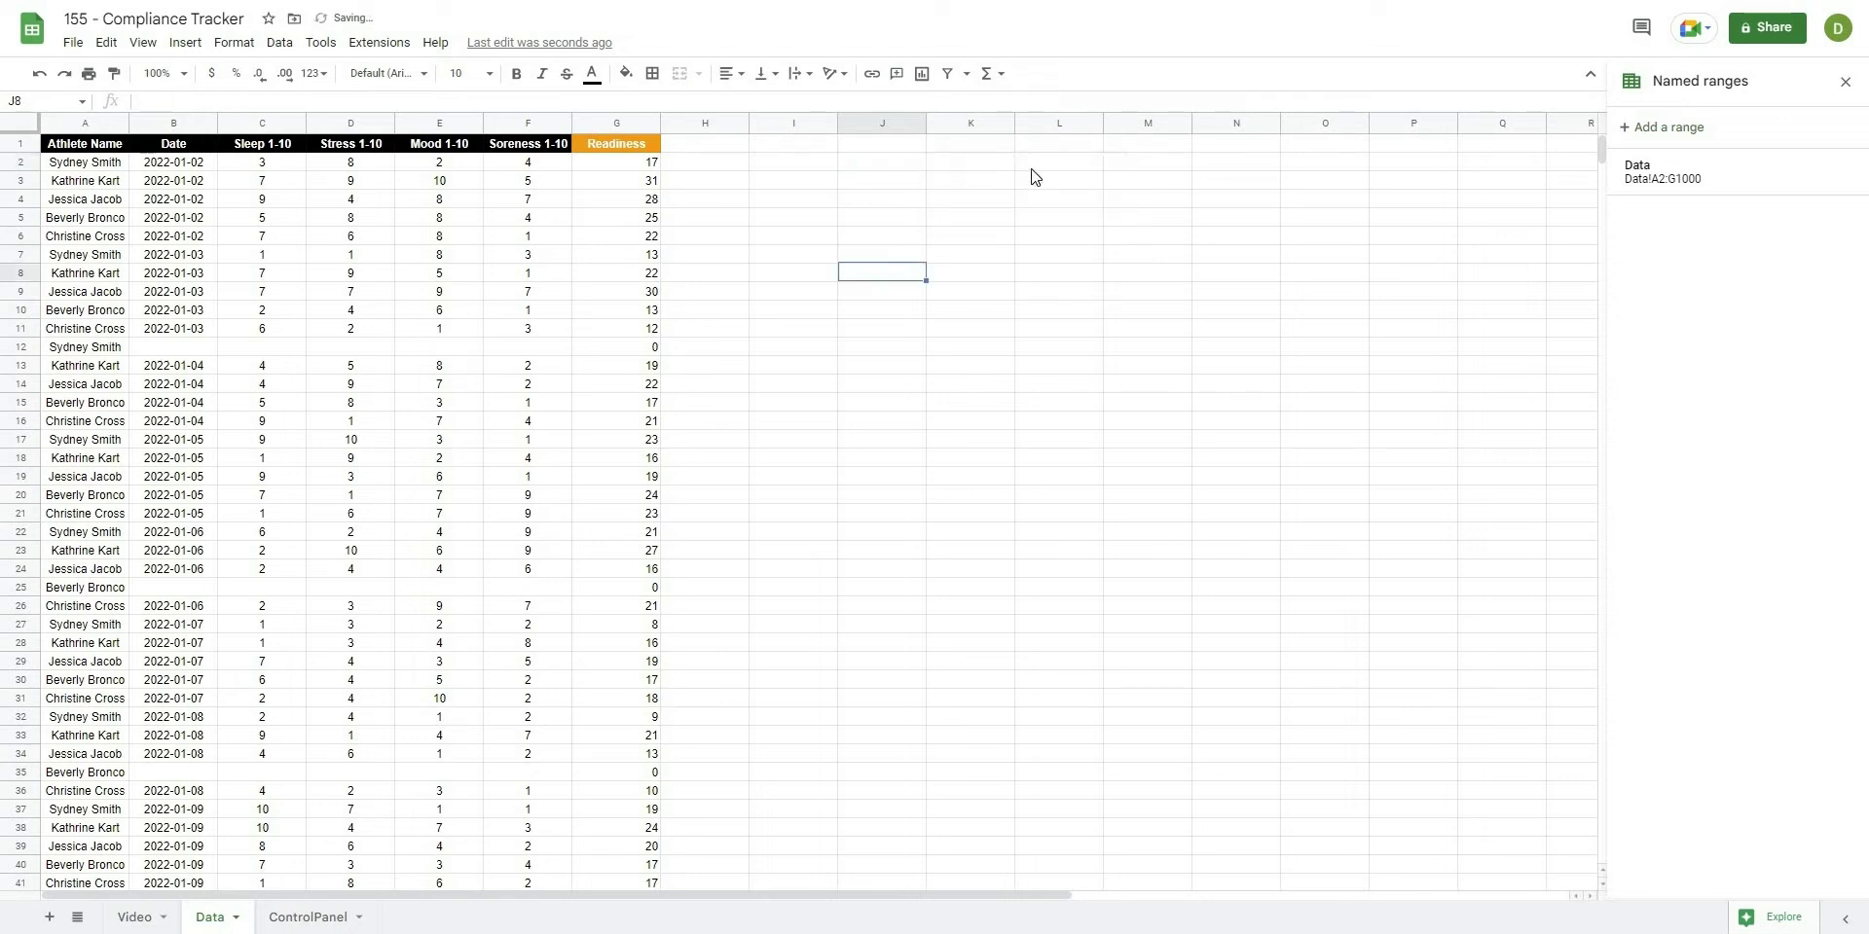
- Add a named range called Headers covering the whole first row of the Data sheet, Data!1:1
click(1659, 128)
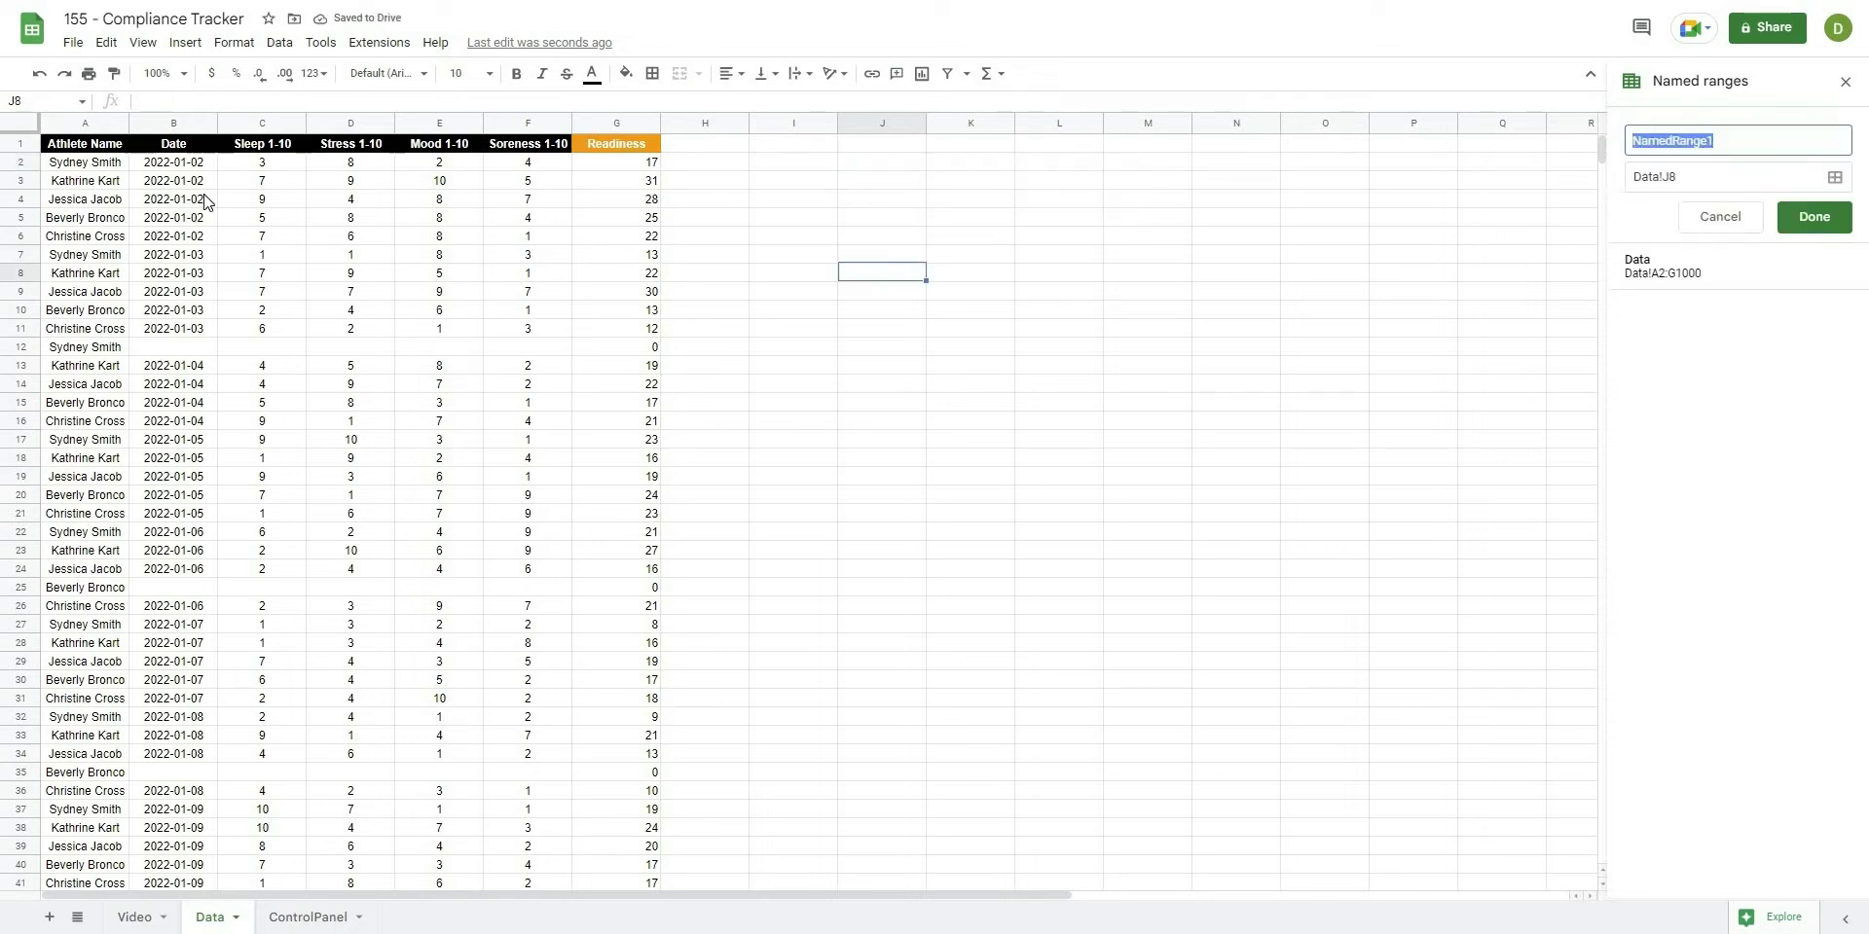
text(Headers)
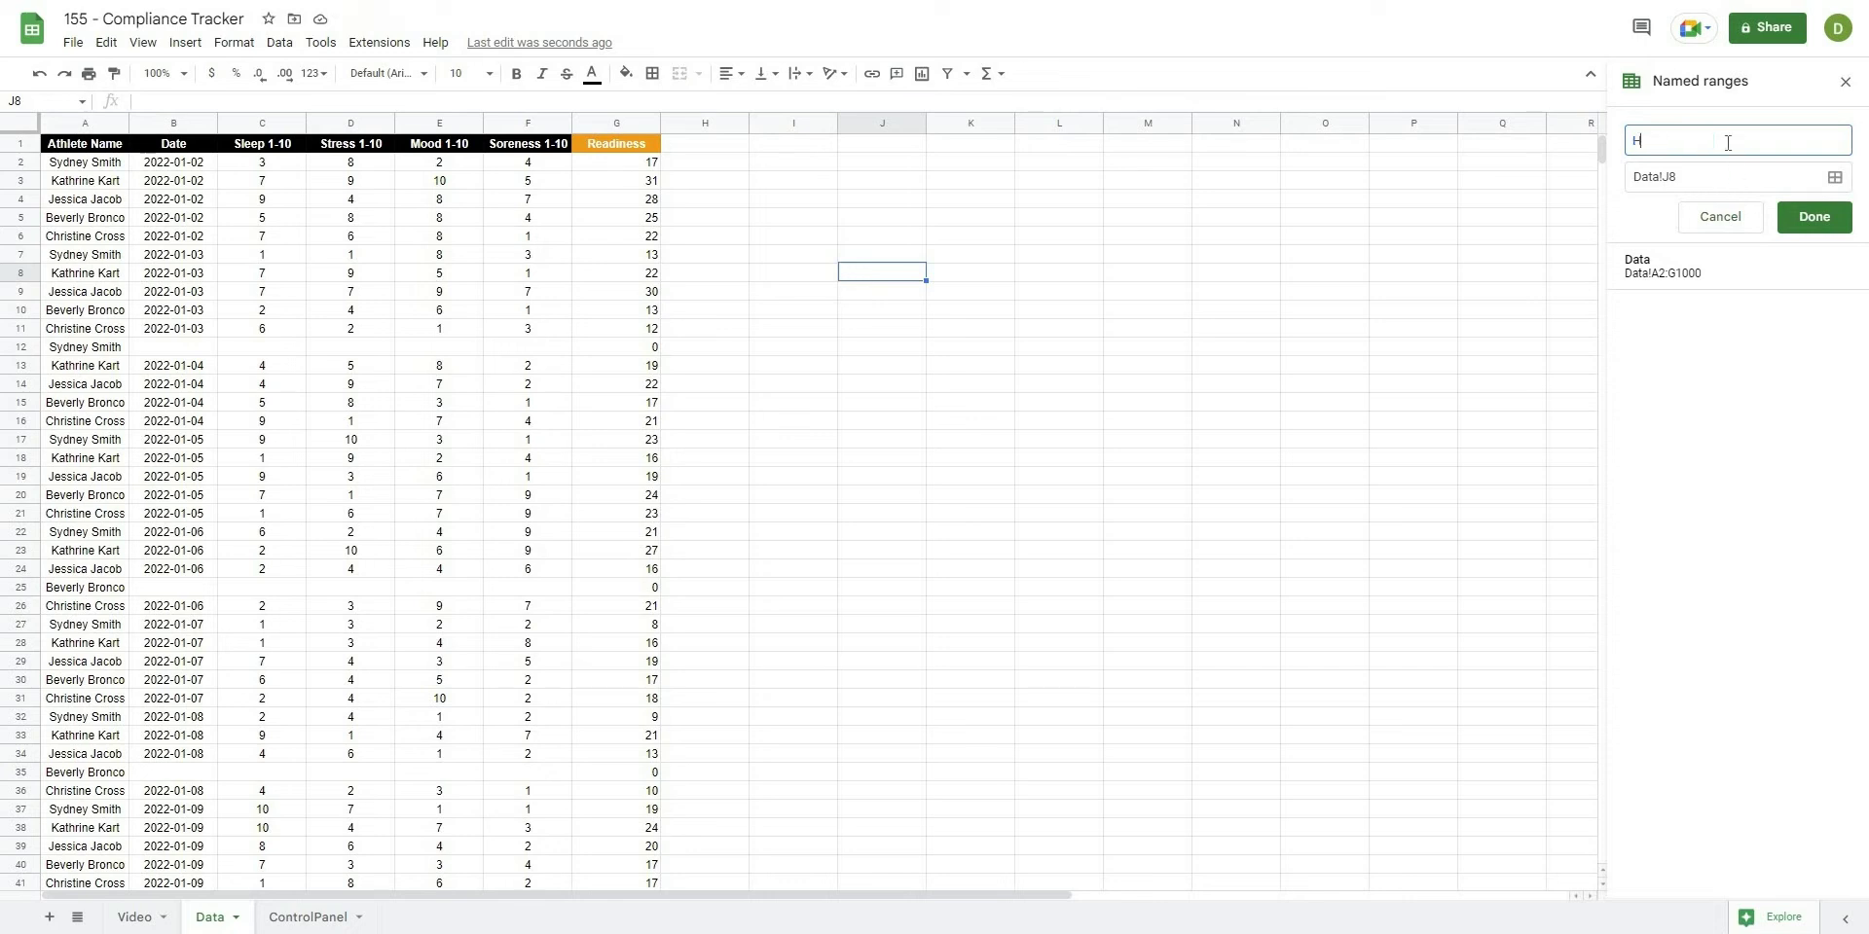
click(1836, 178)
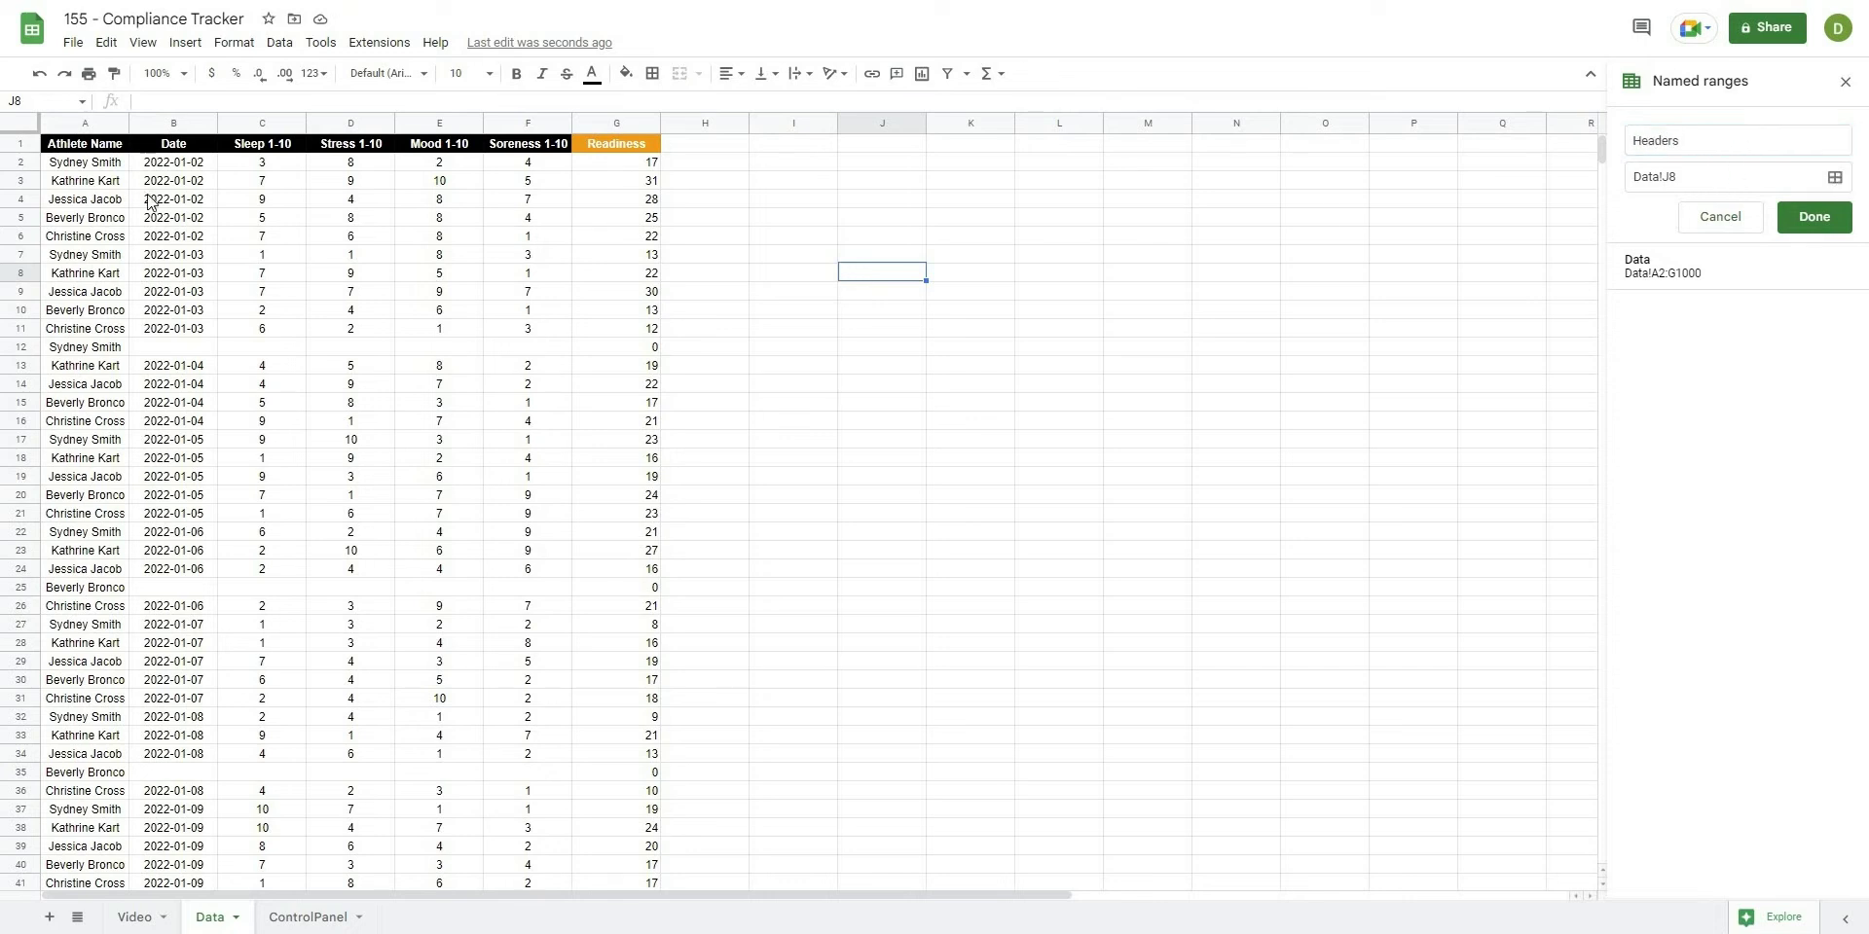
click(20, 143)
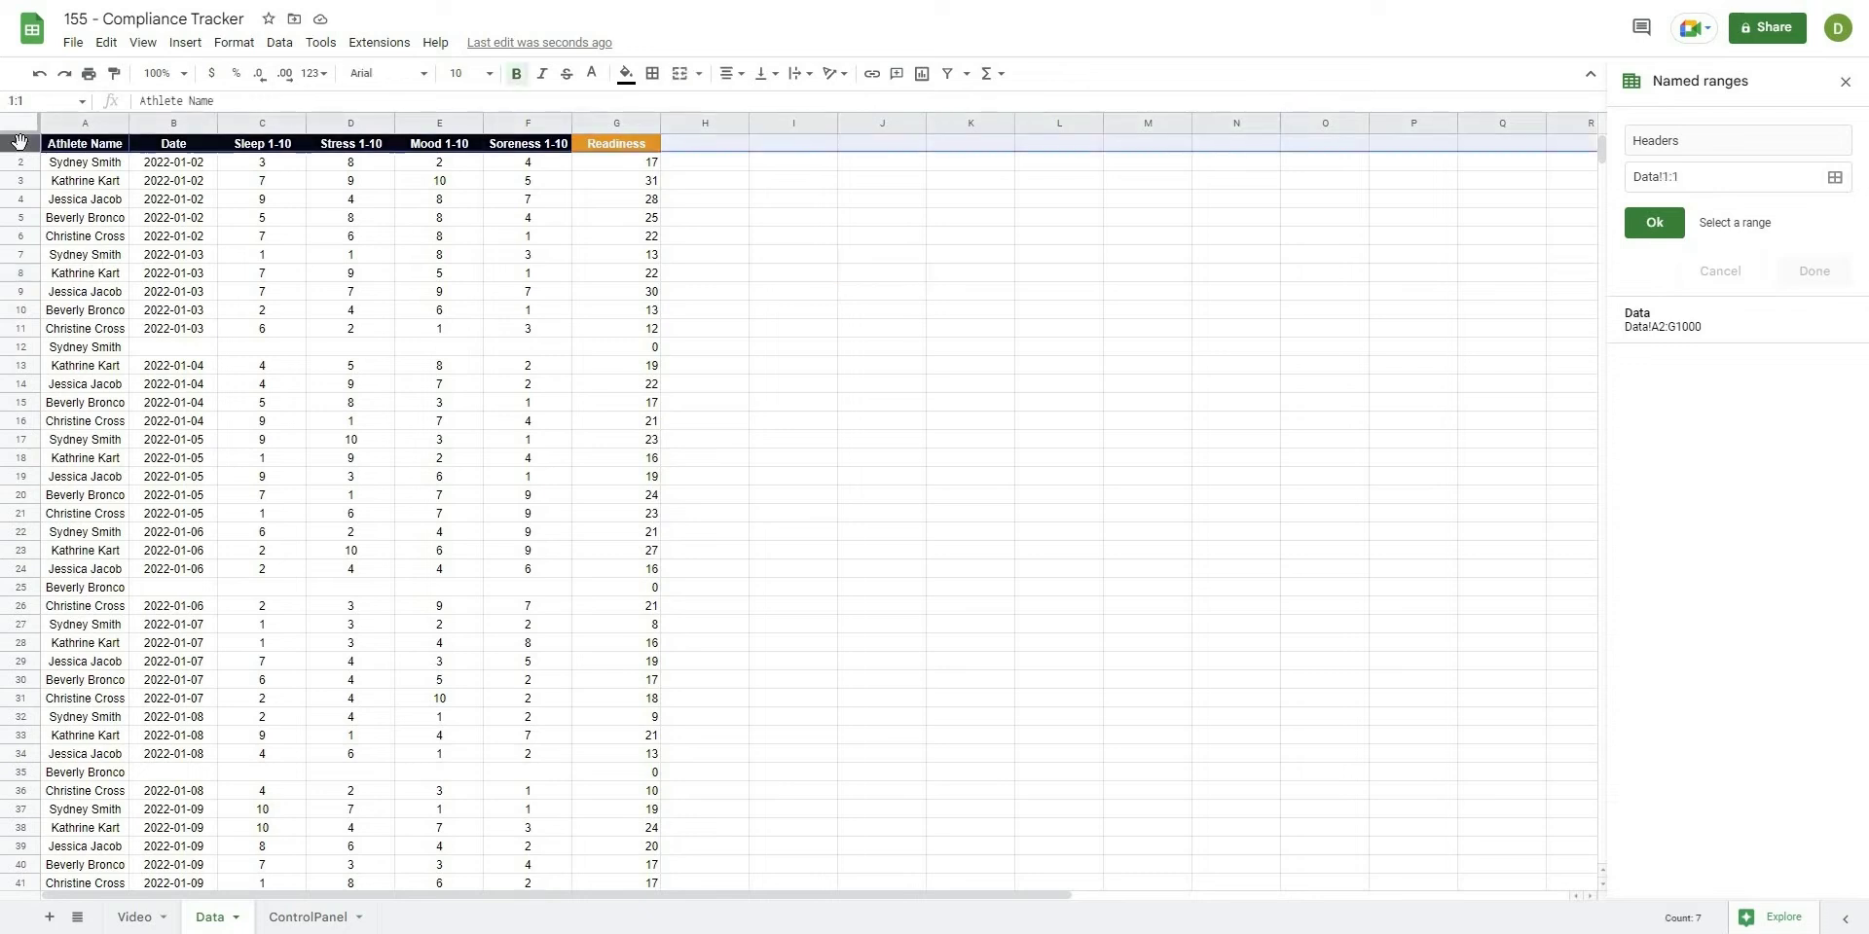
click(1666, 228)
click(1809, 225)
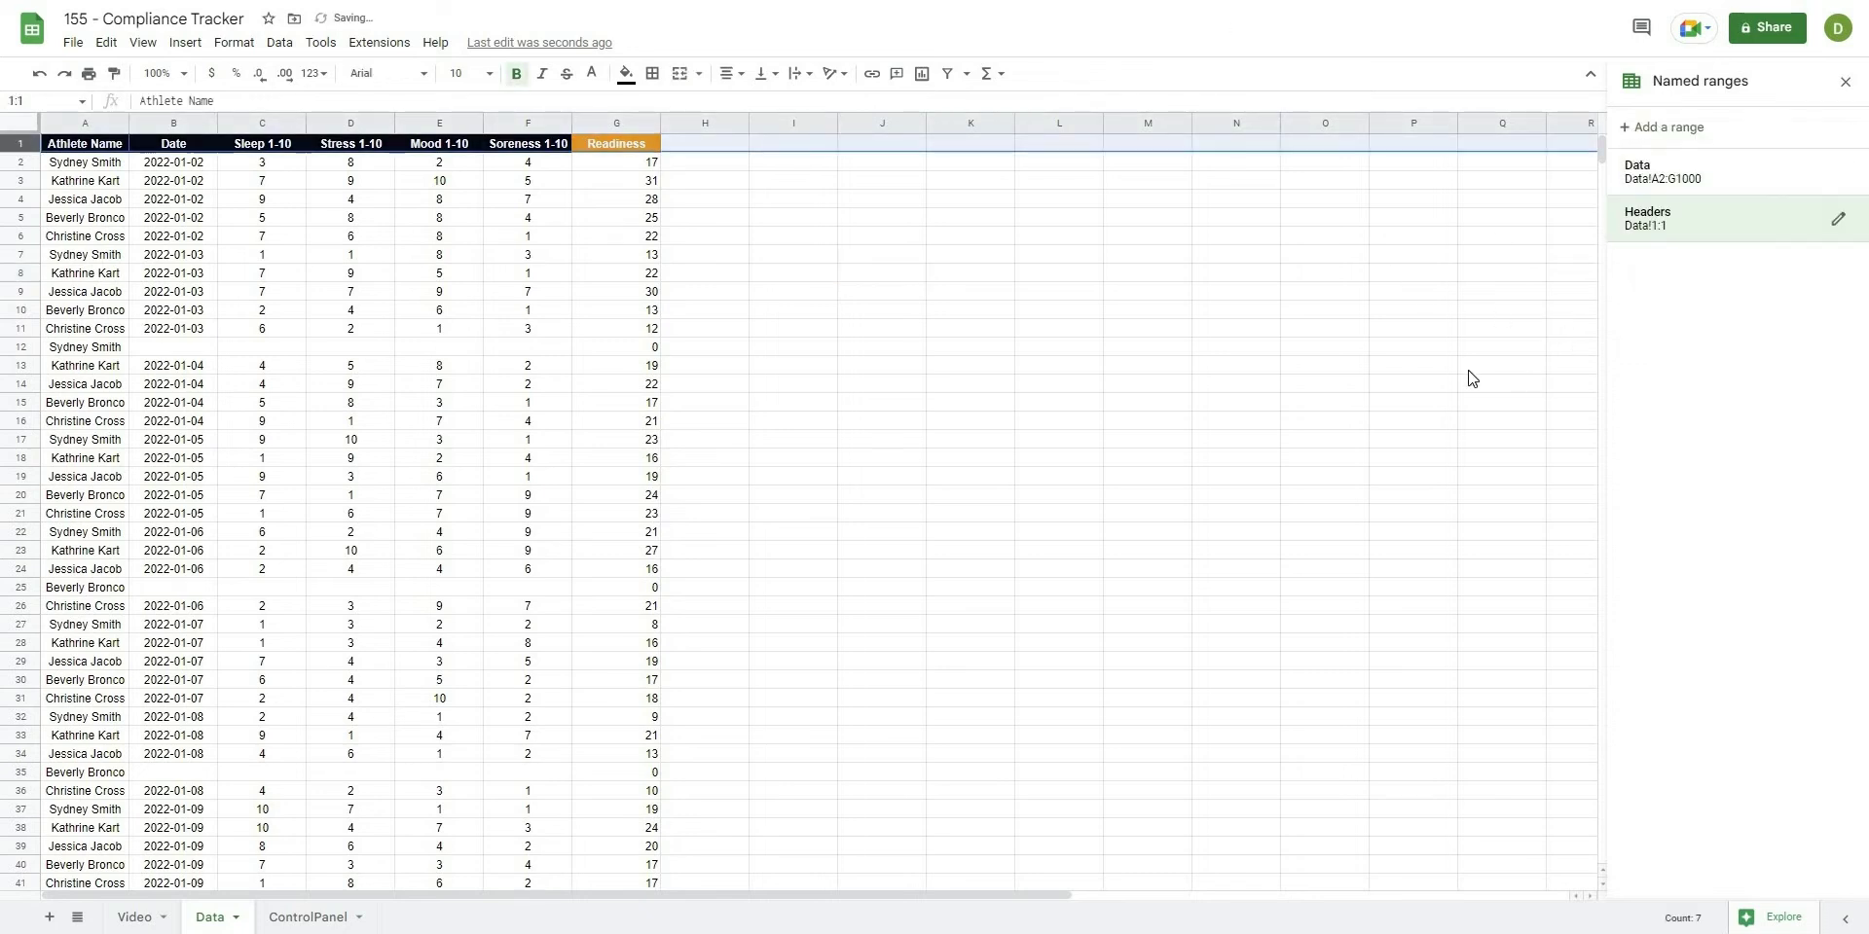
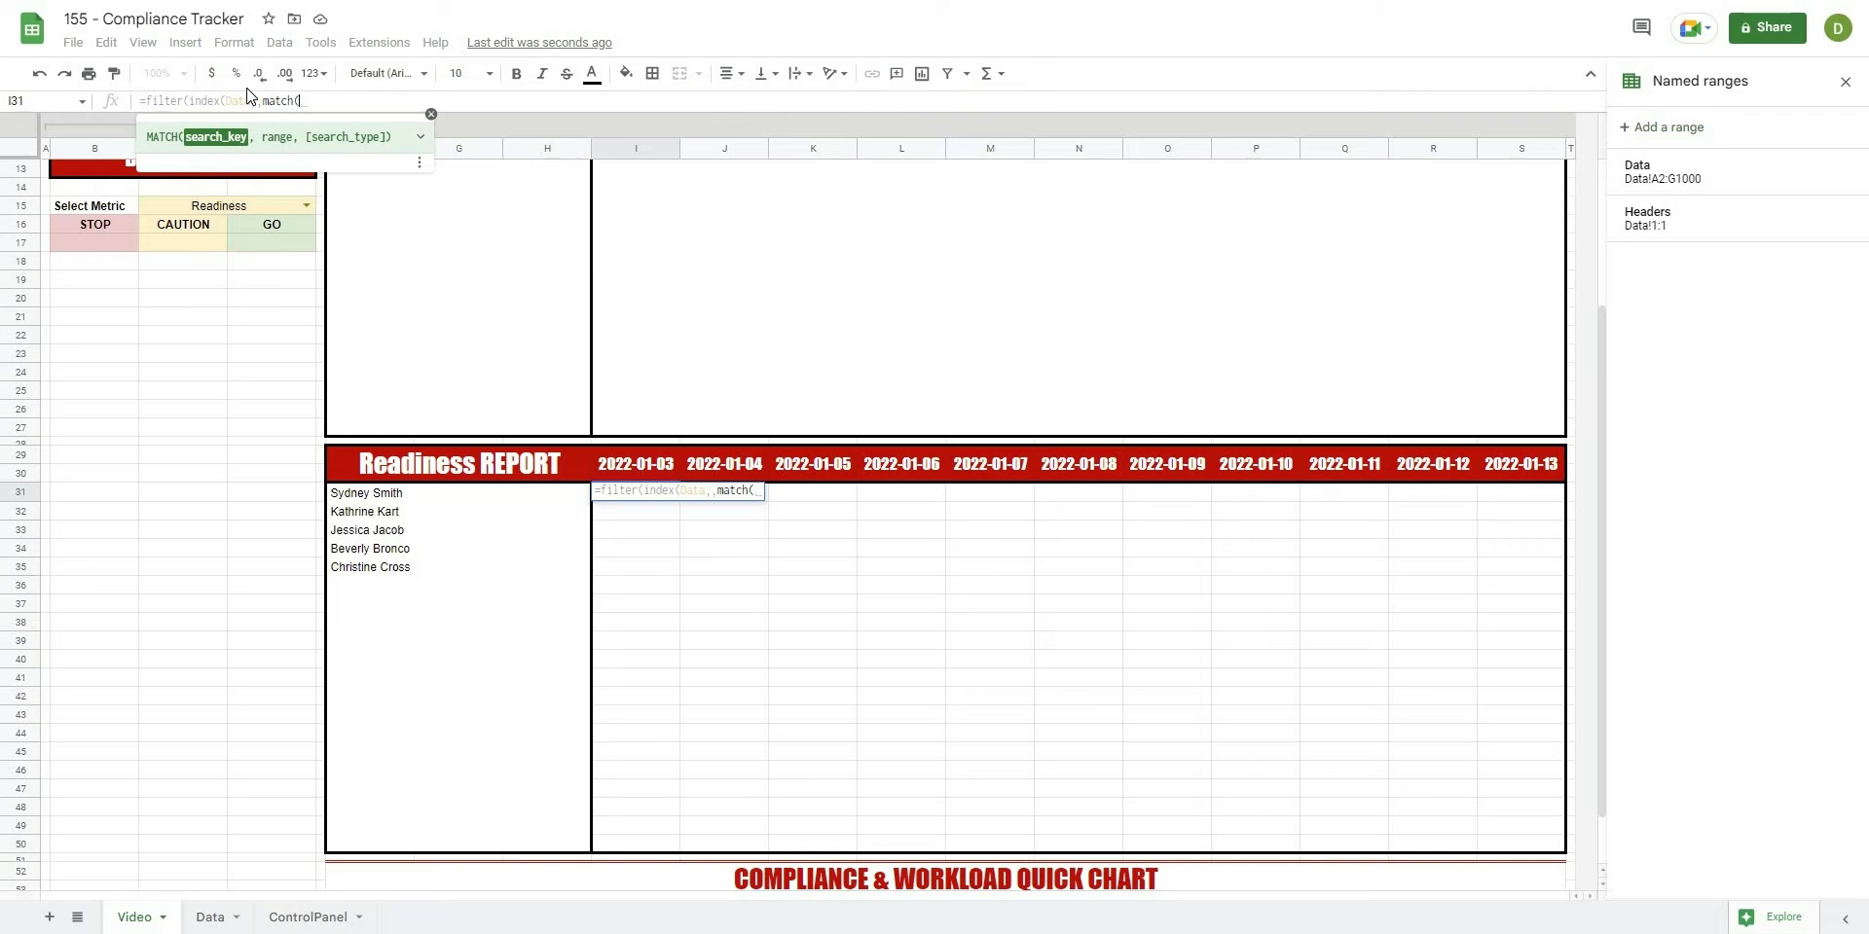
- Complete the INDEX part of the FILTER formula in I31 with match($C$15, Headers, false) as its column argument
click(206, 202)
click(299, 100)
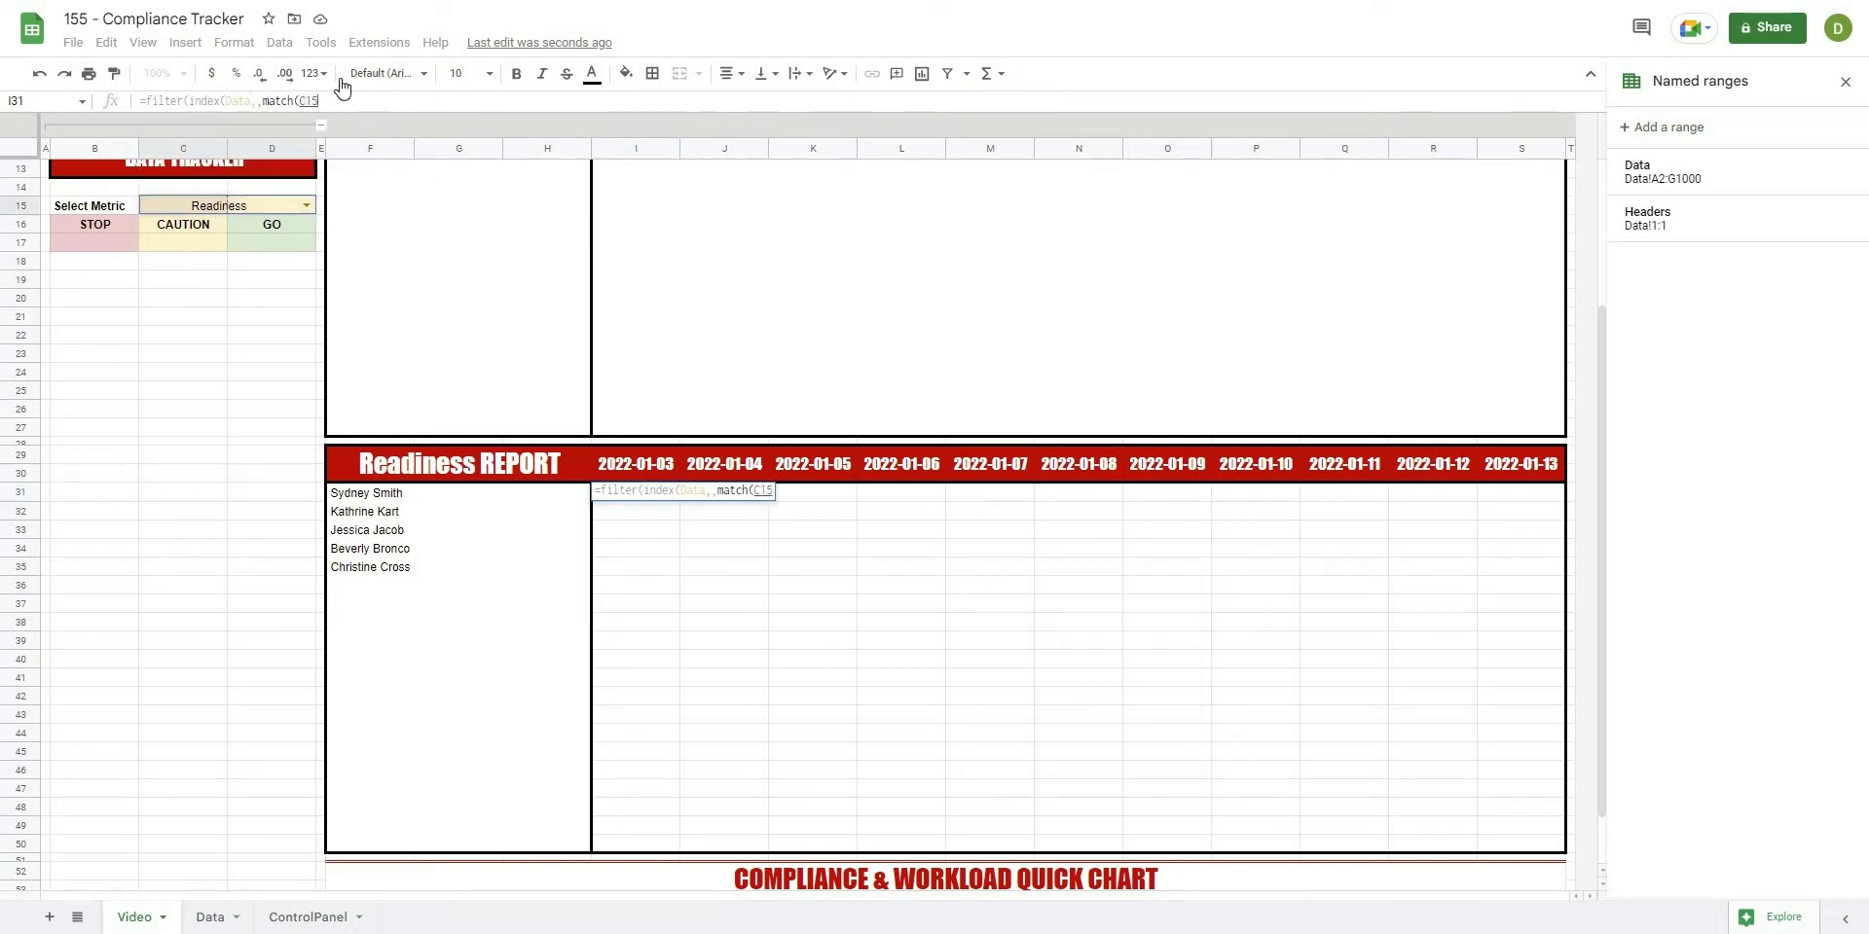
text($15)
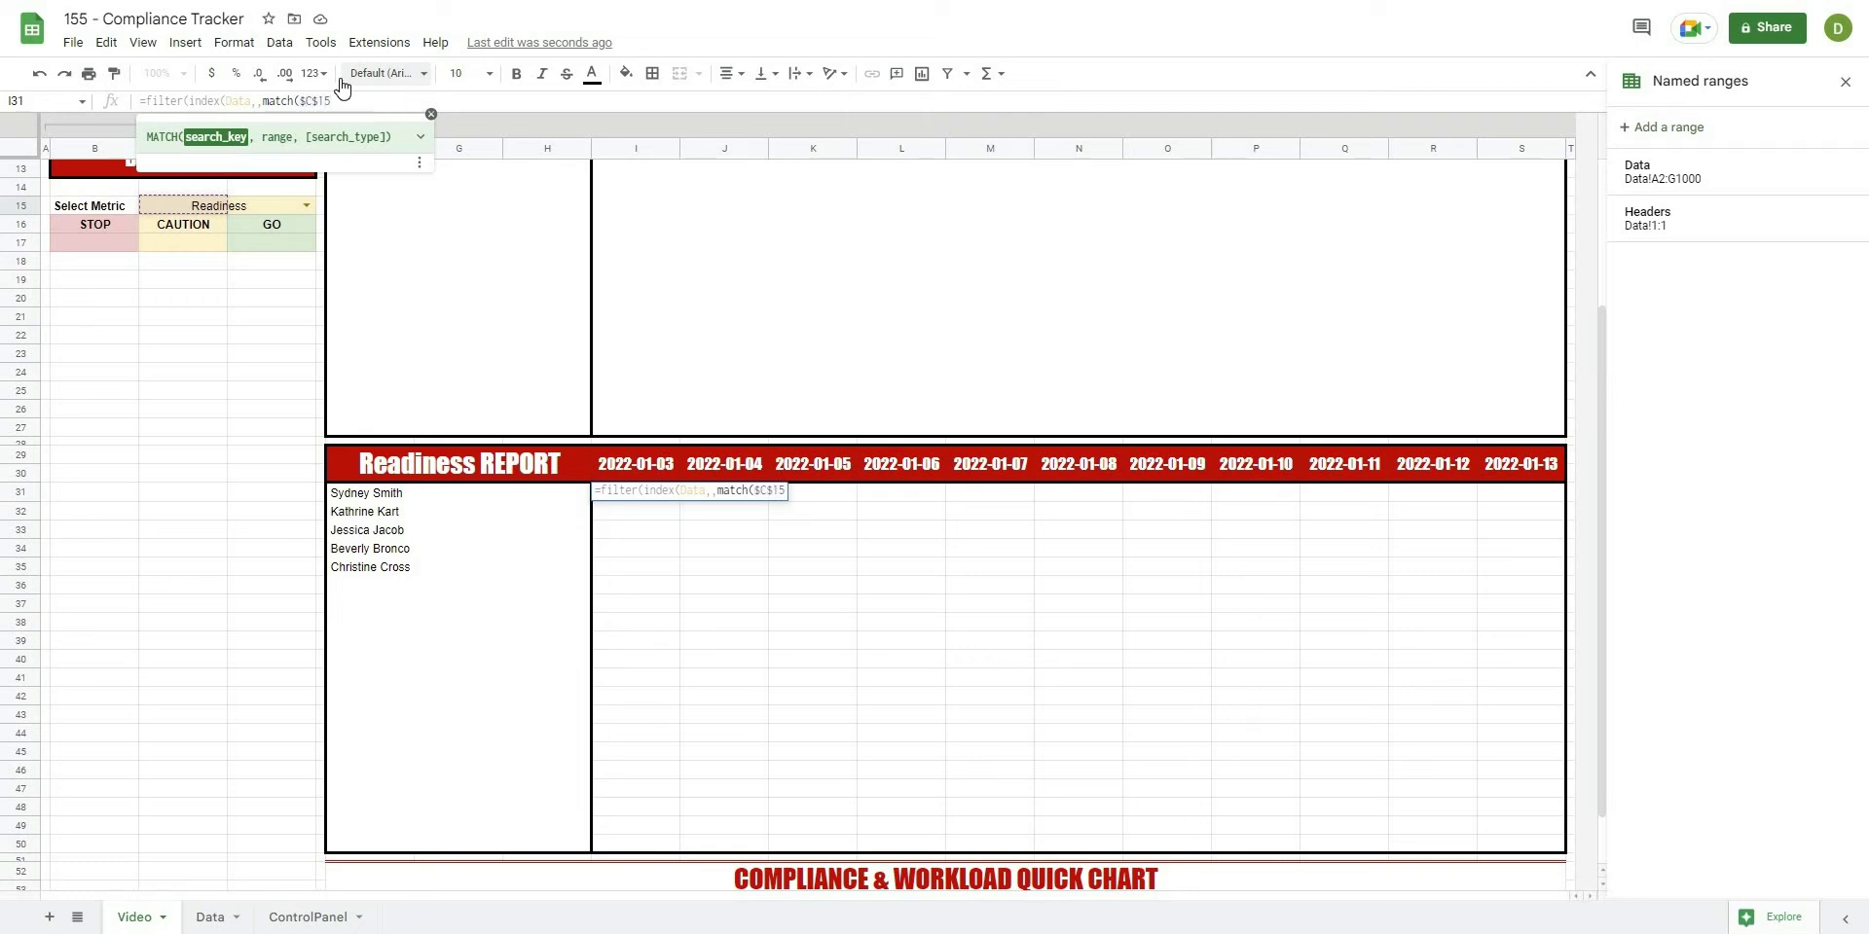
text(,)
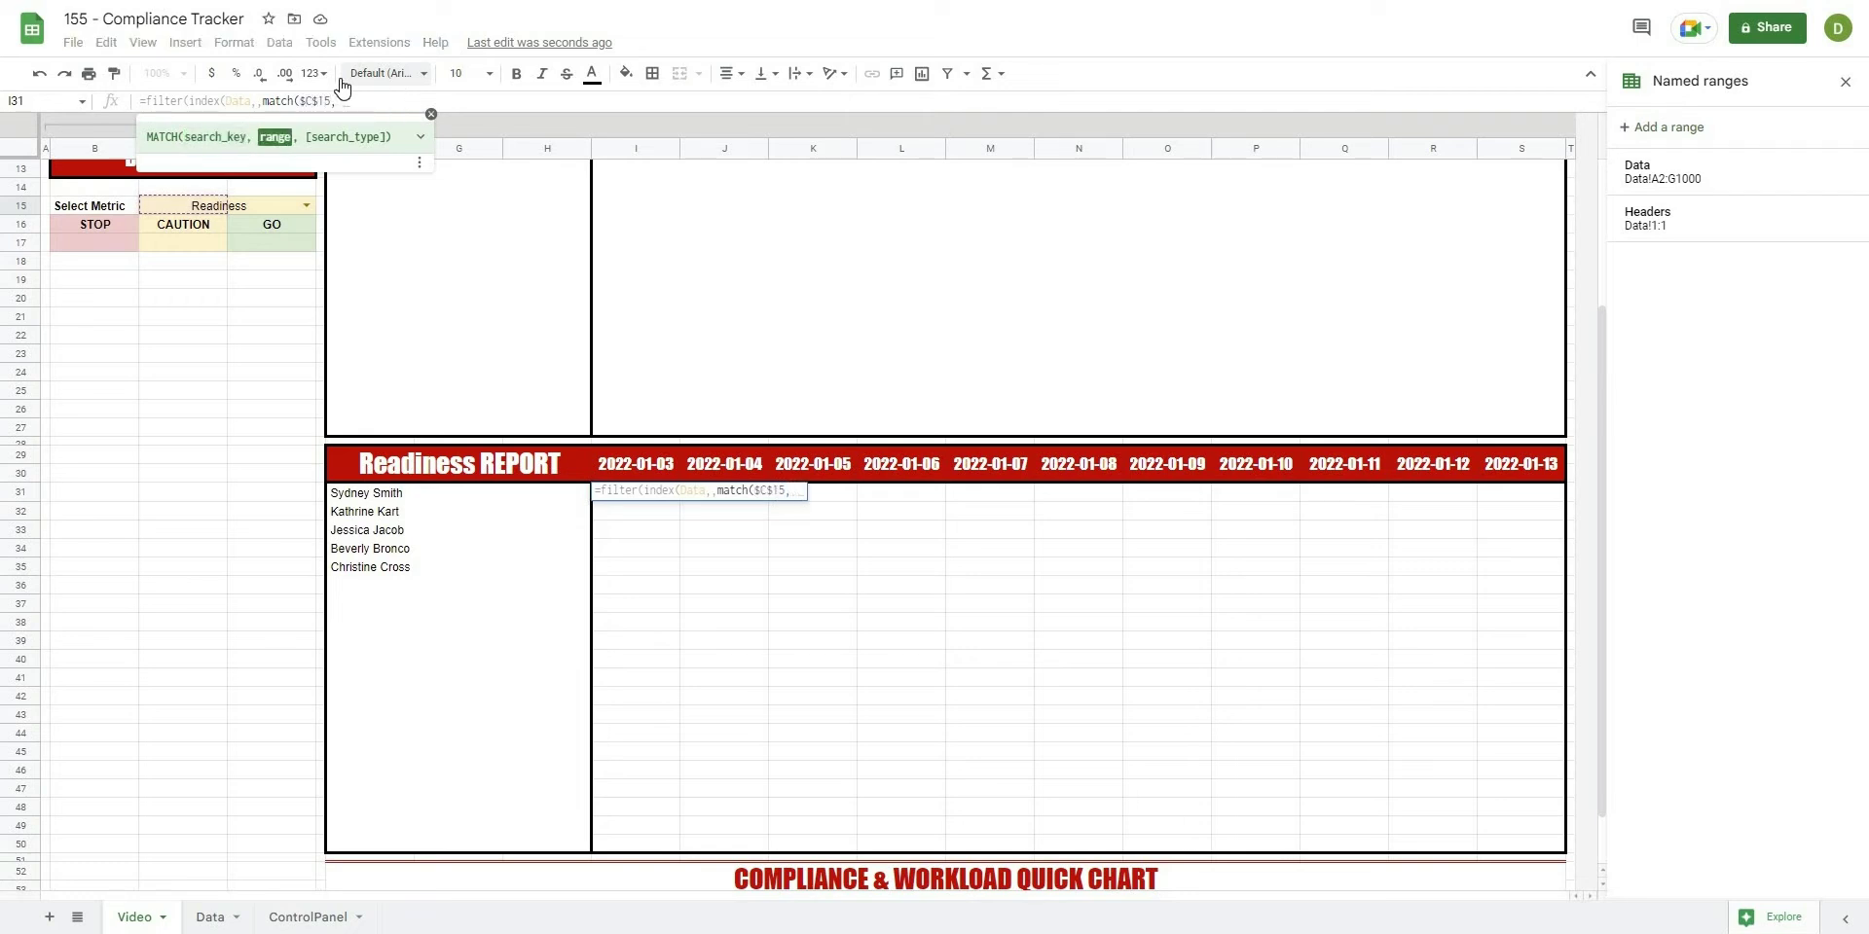
text( Hear)
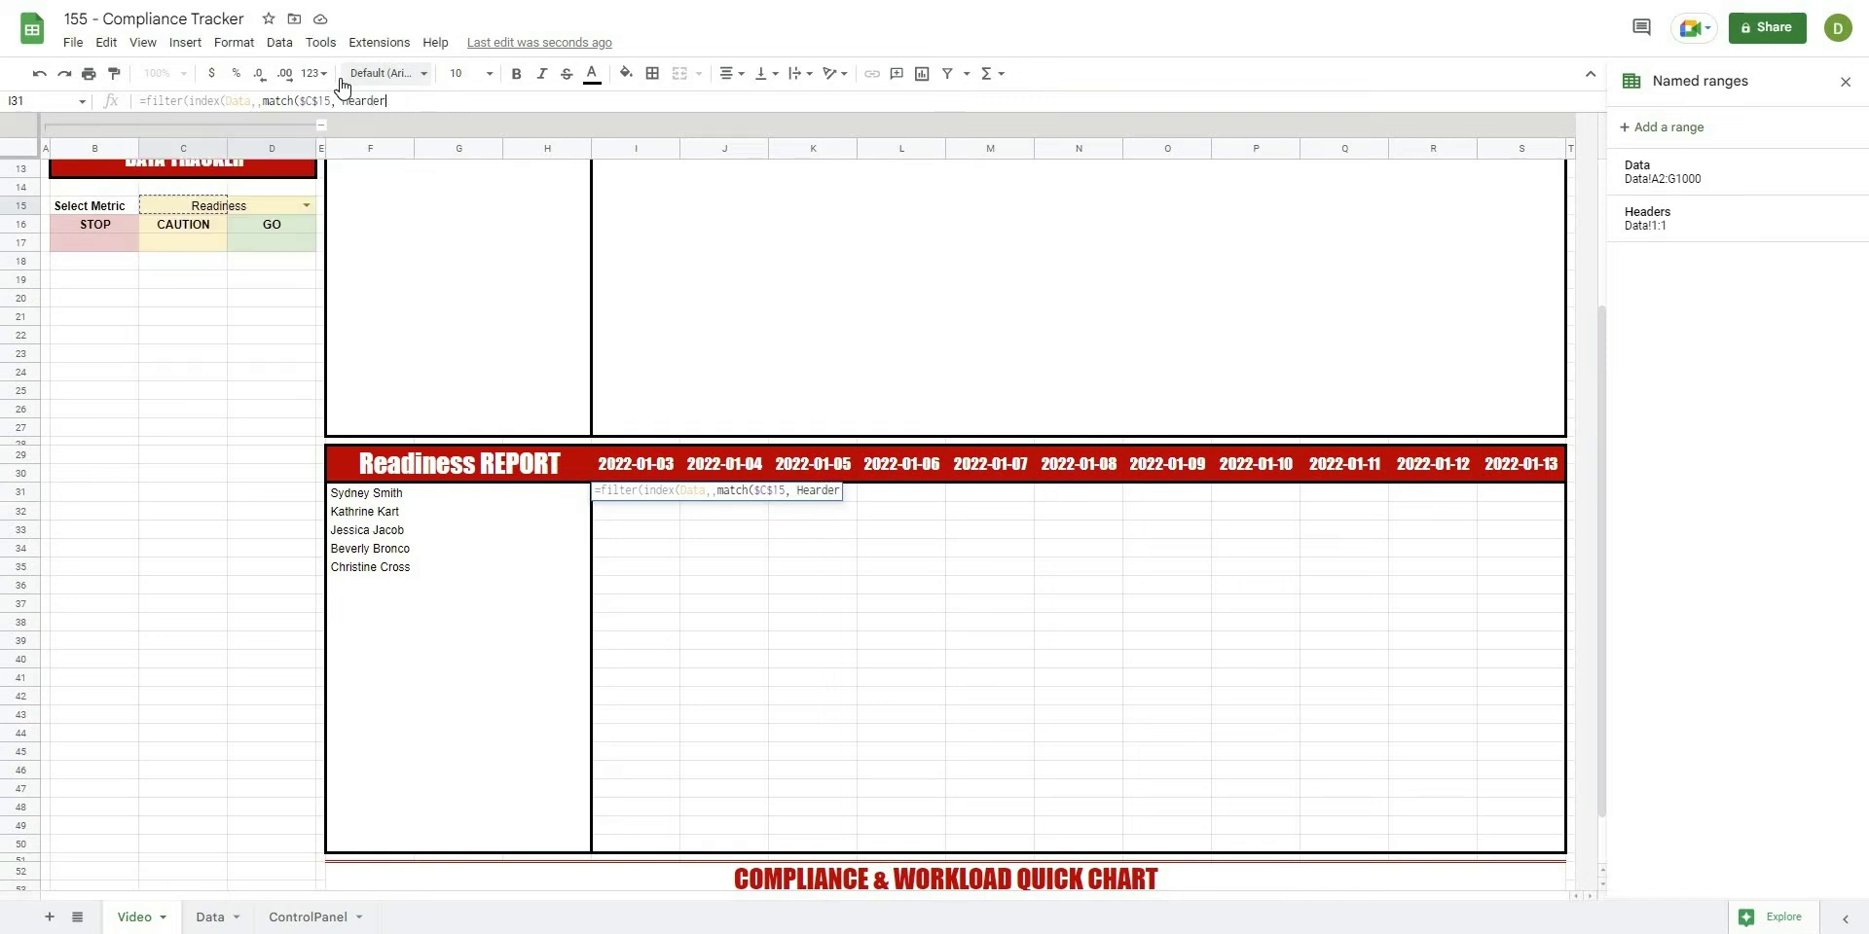
key(Tab)
text(, )
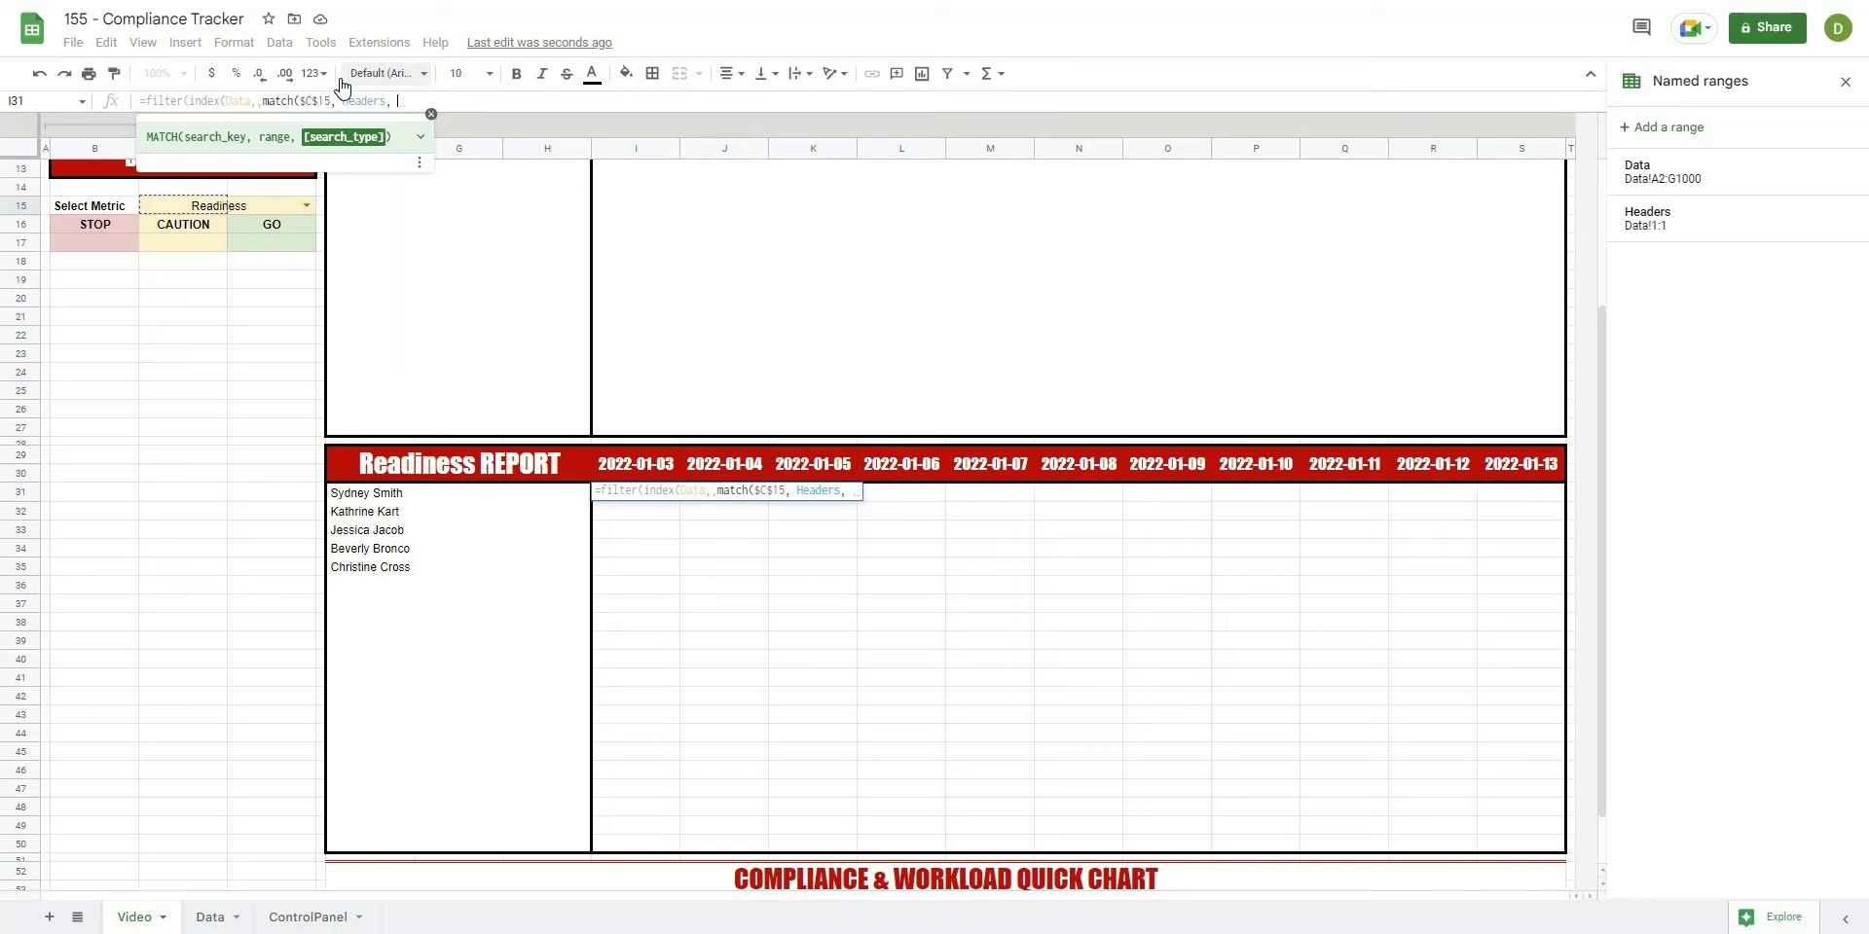
text(false)
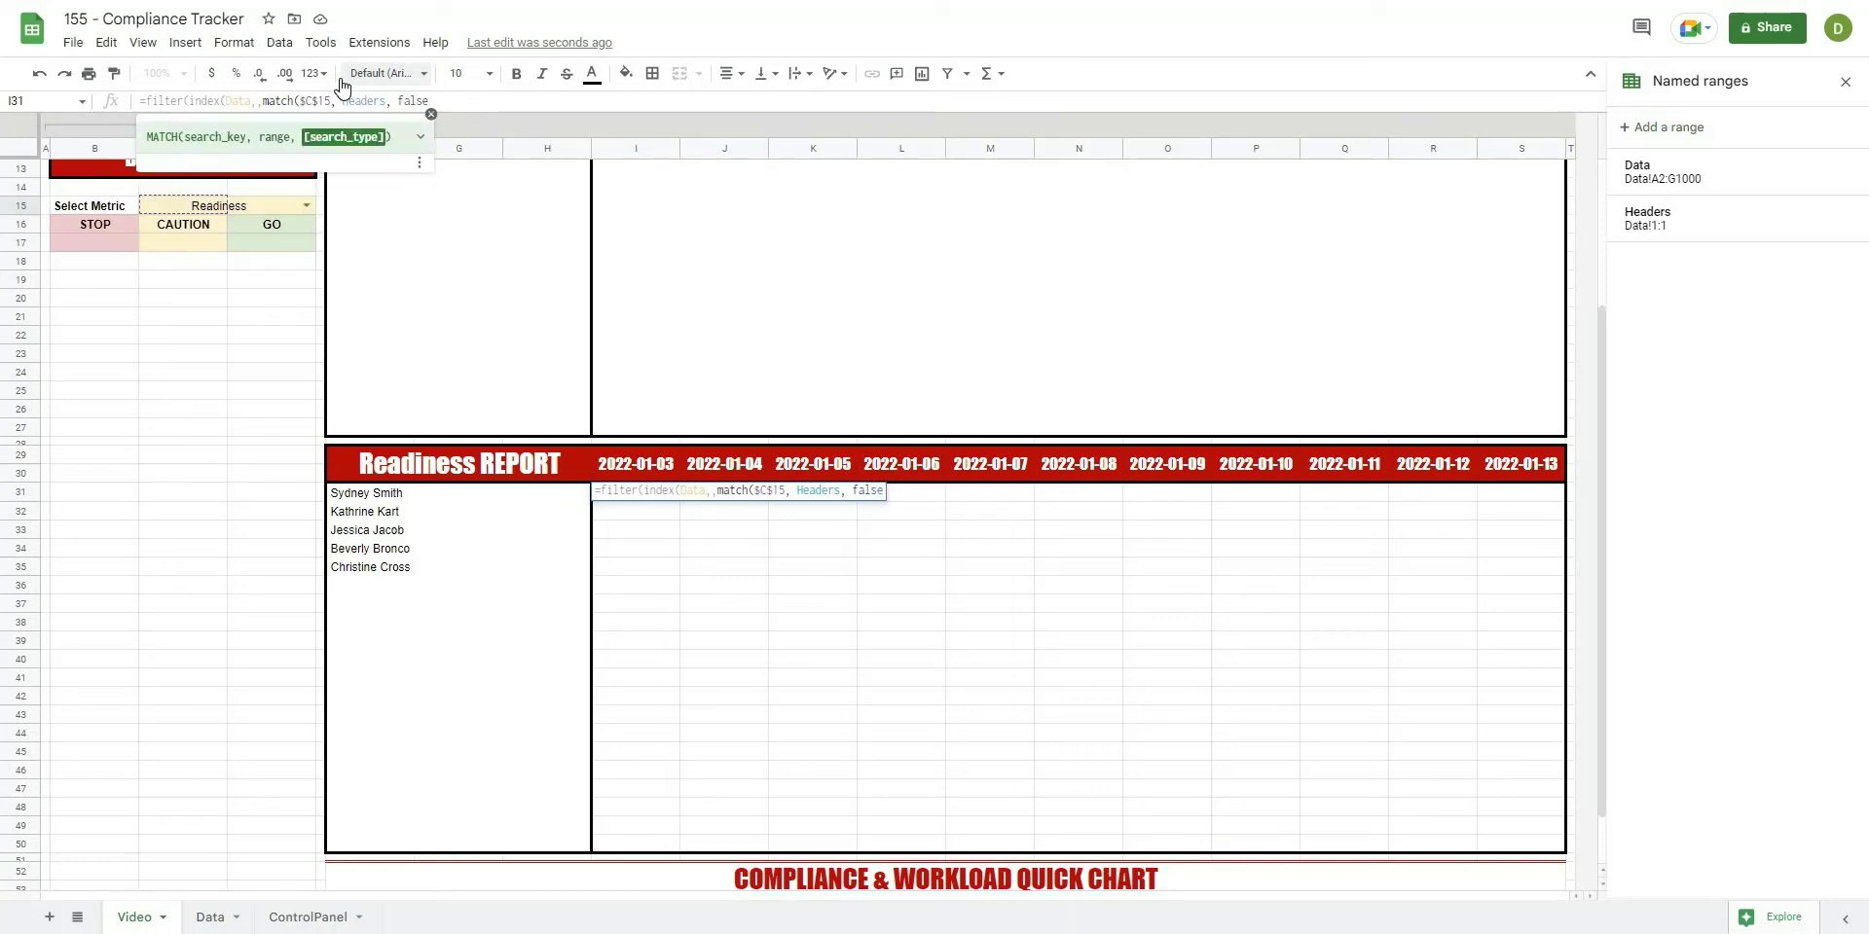
text()))
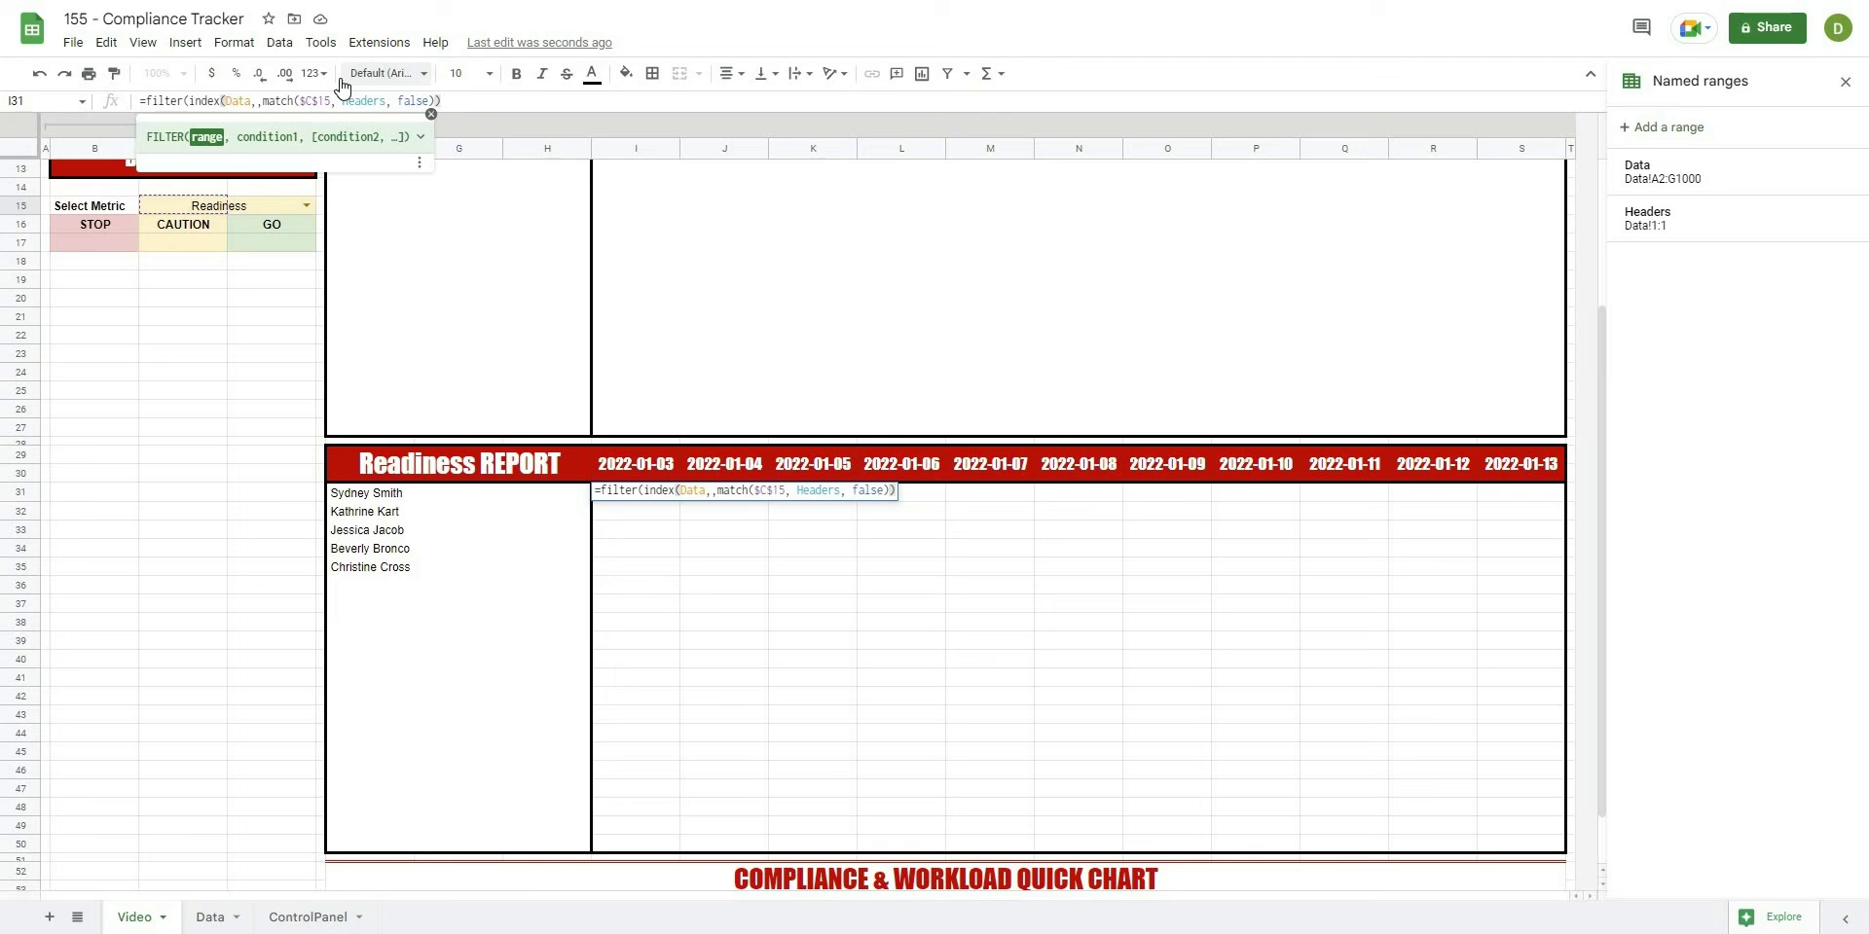
text(,)
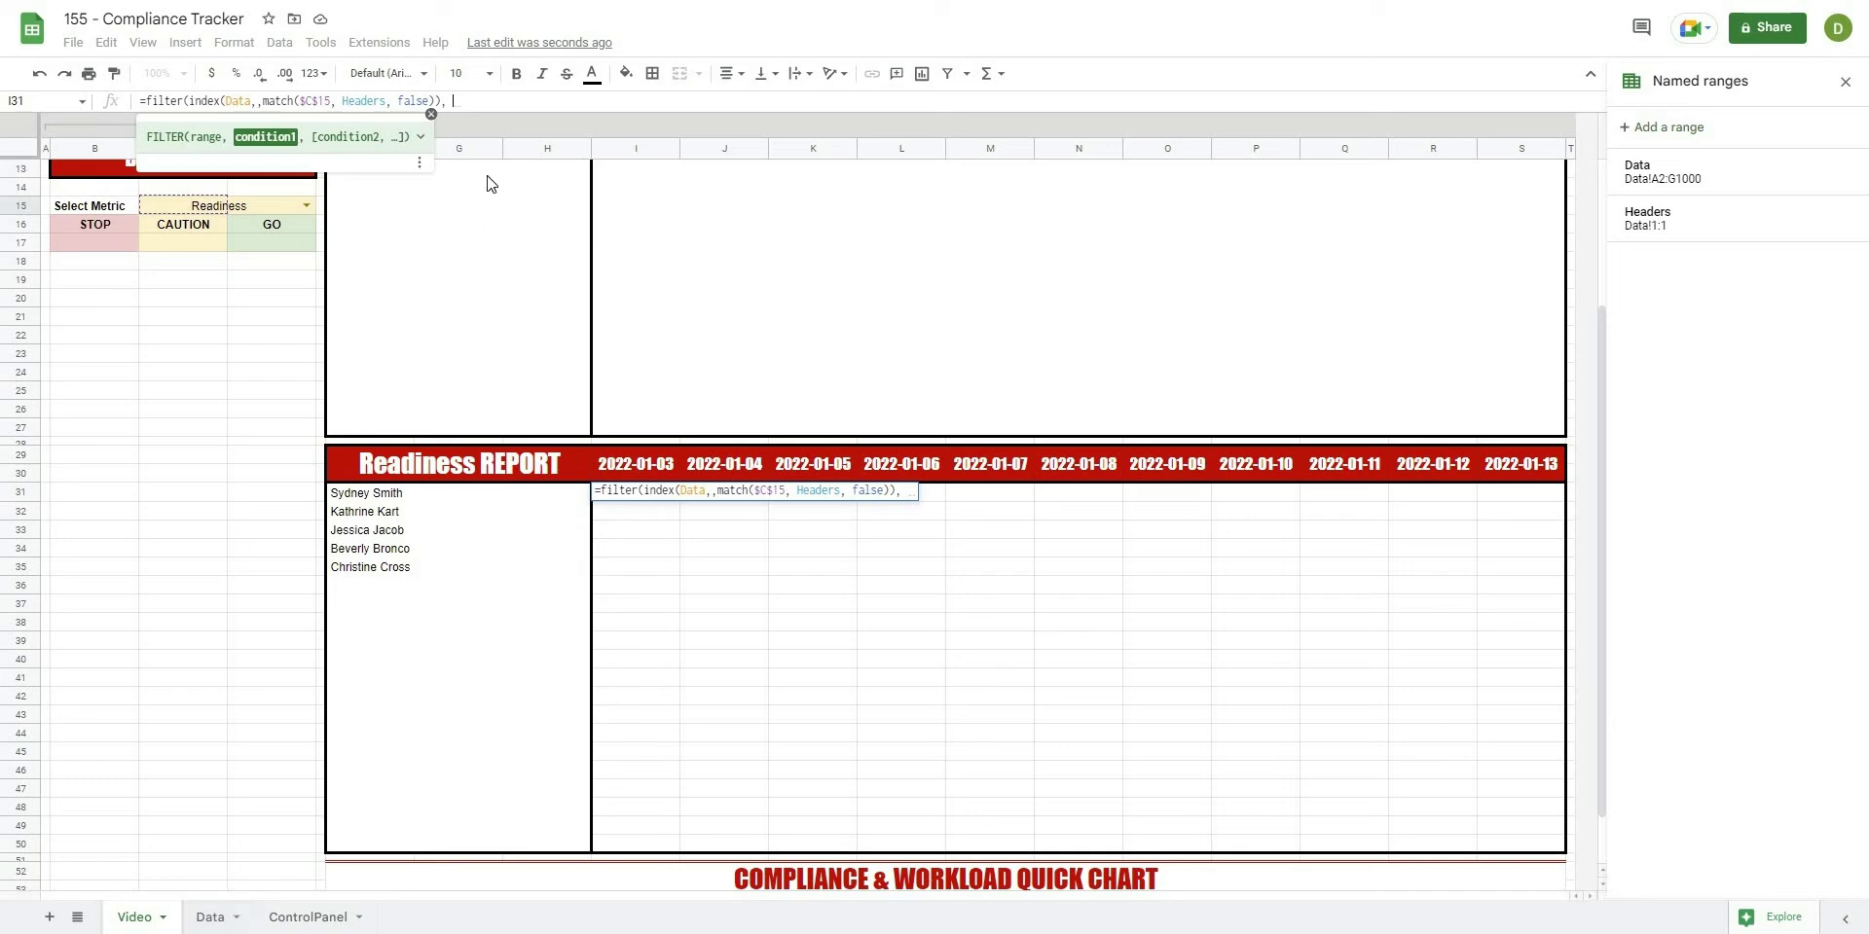
- Add the athlete name condition Data!$A$2:$A = $F31 to the FILTER formula in I31
click(225, 915)
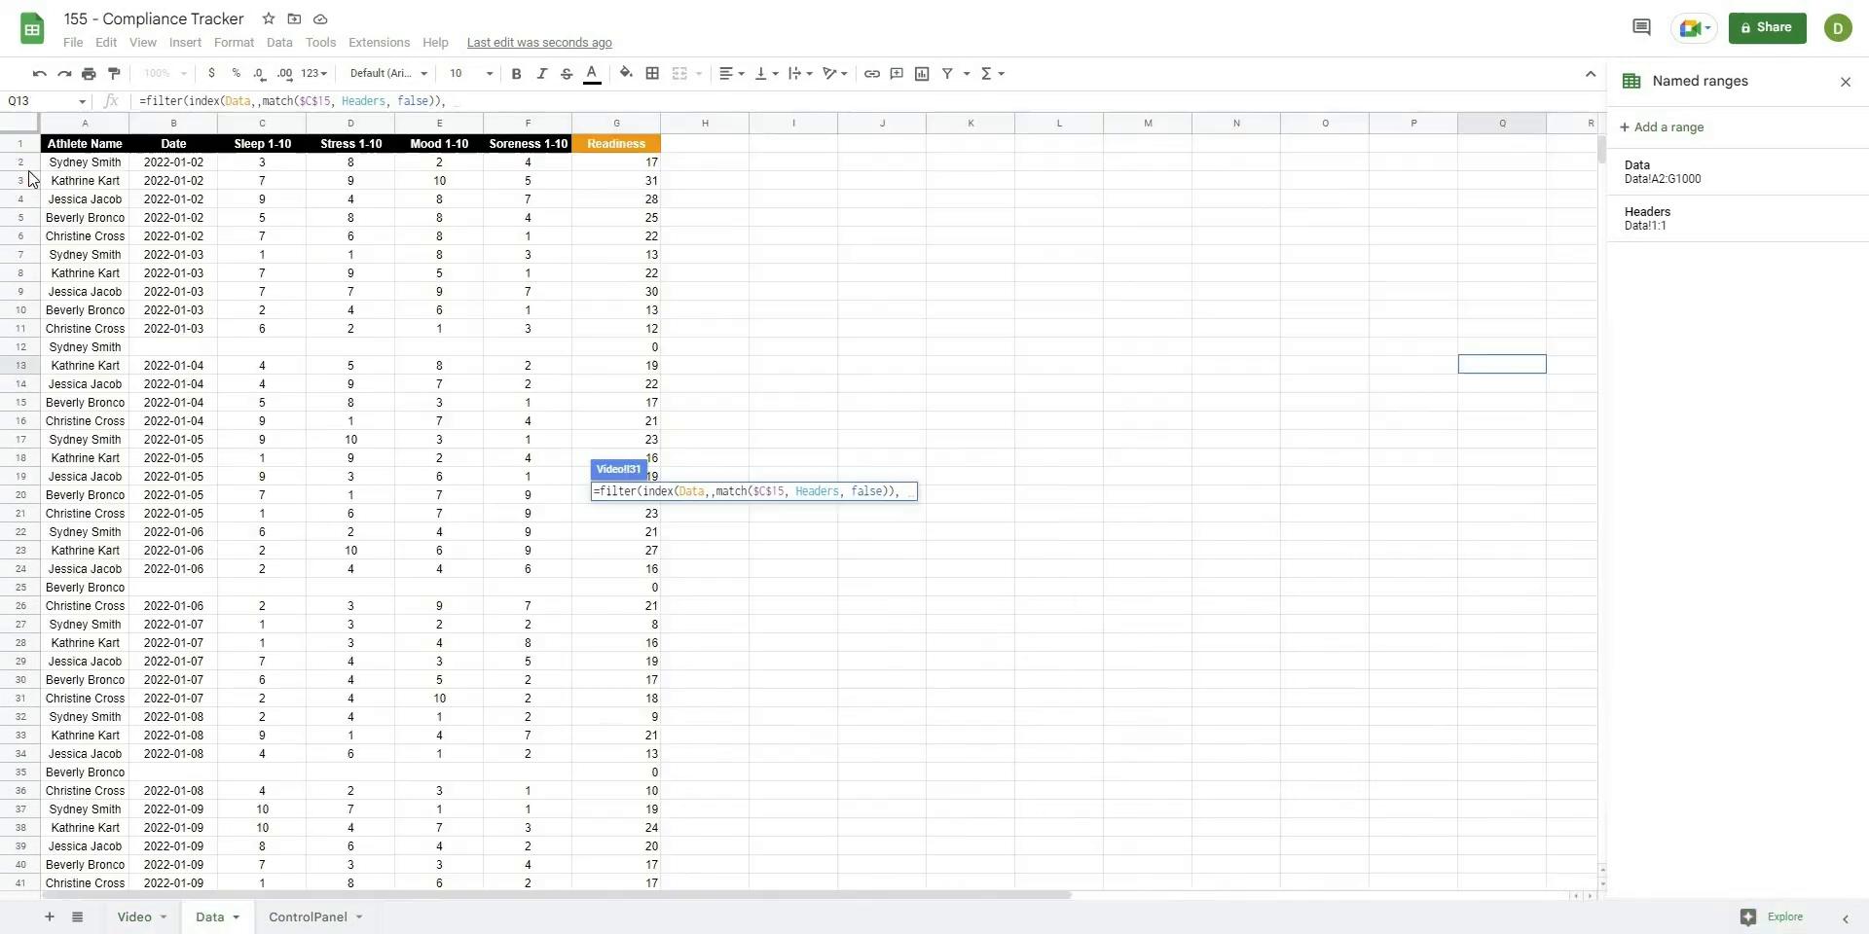
click(85, 123)
click(491, 100)
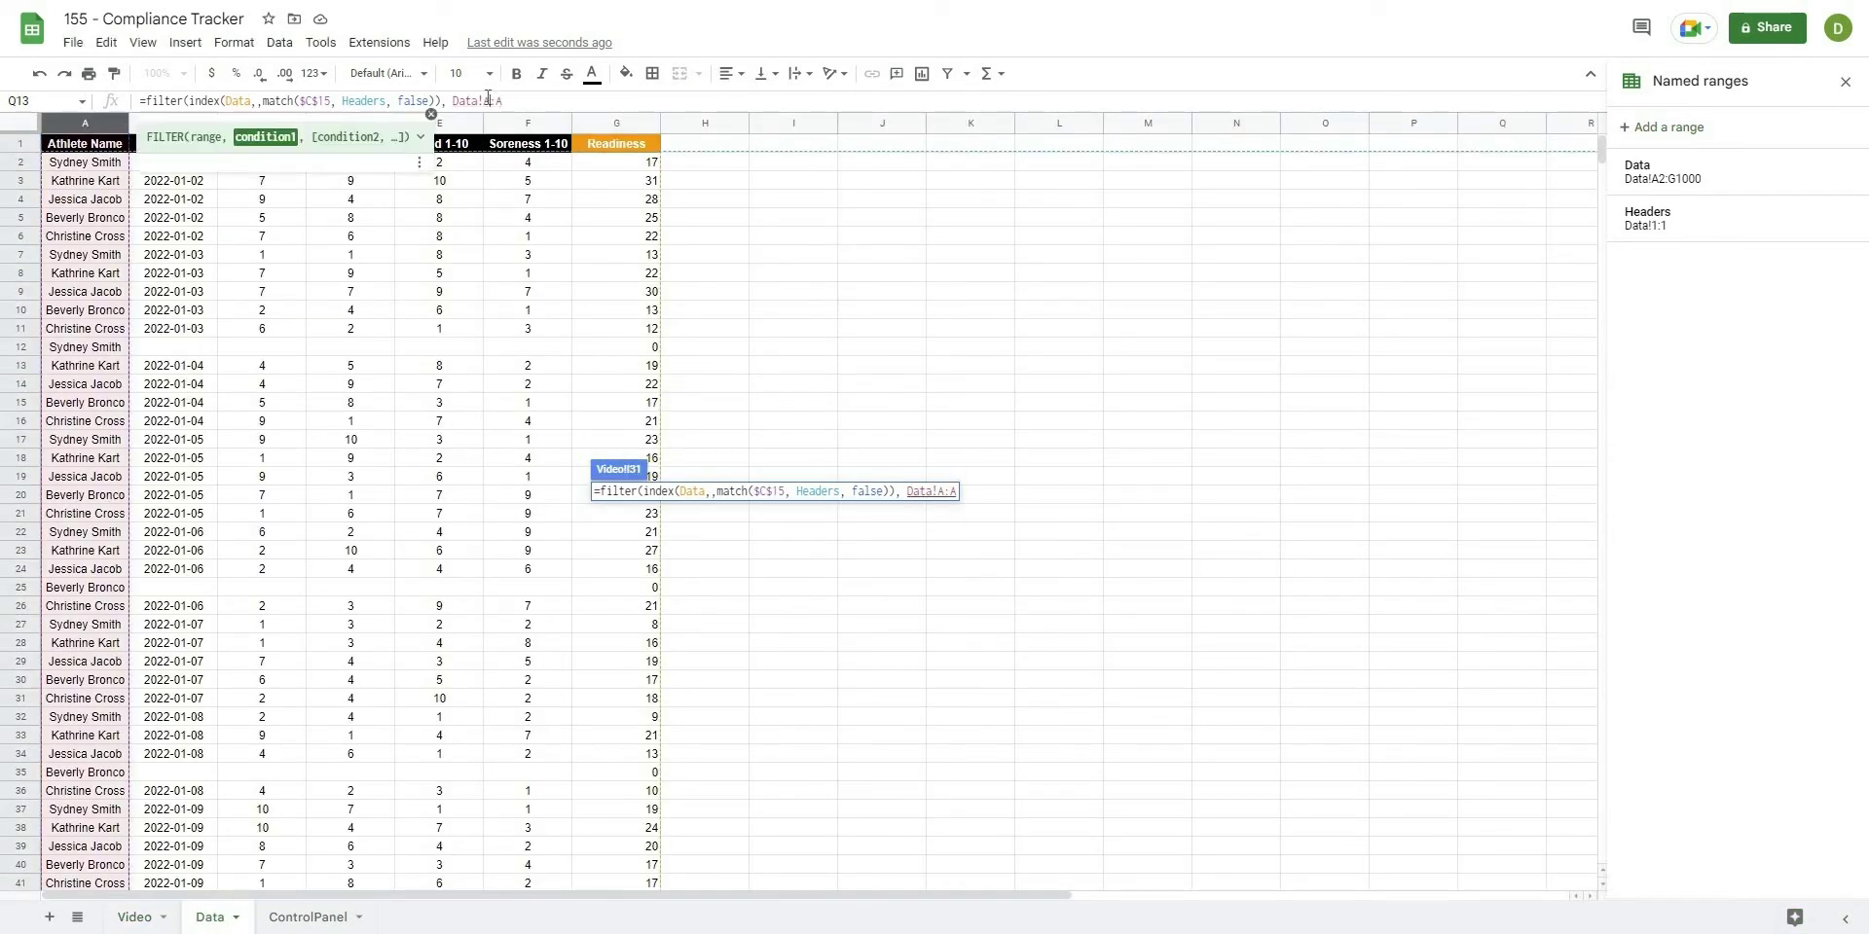
text(2)
key(F4)
text(=)
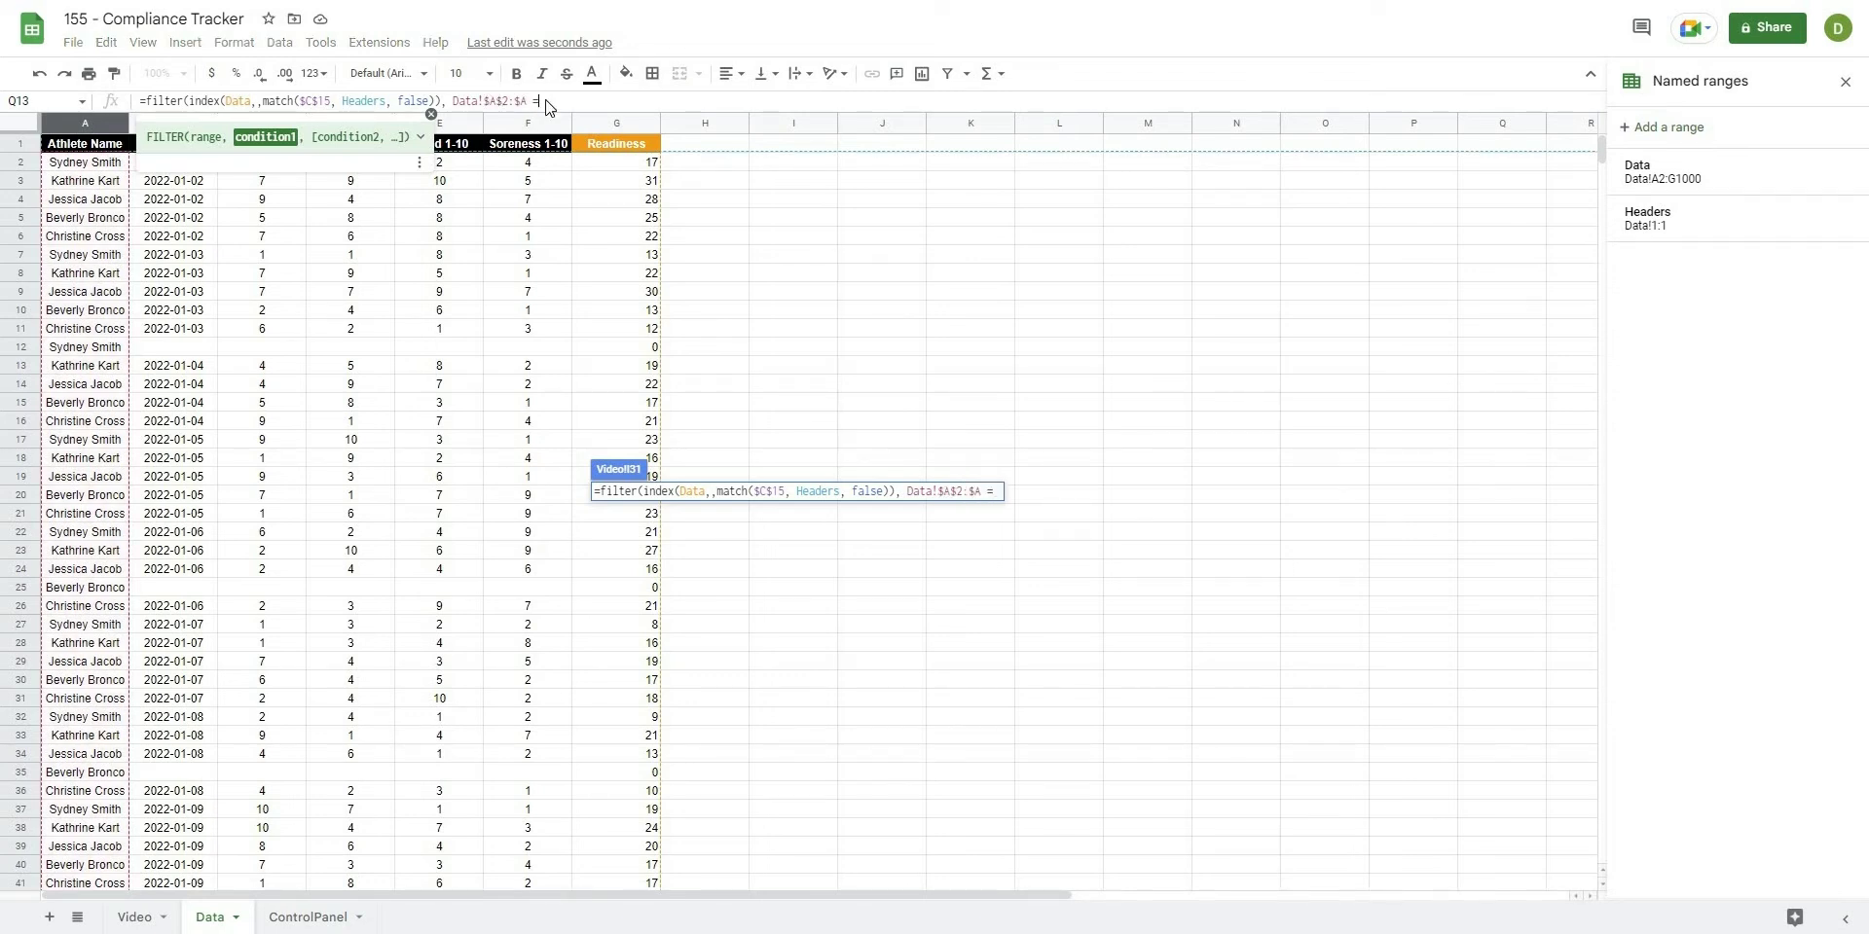
click(129, 917)
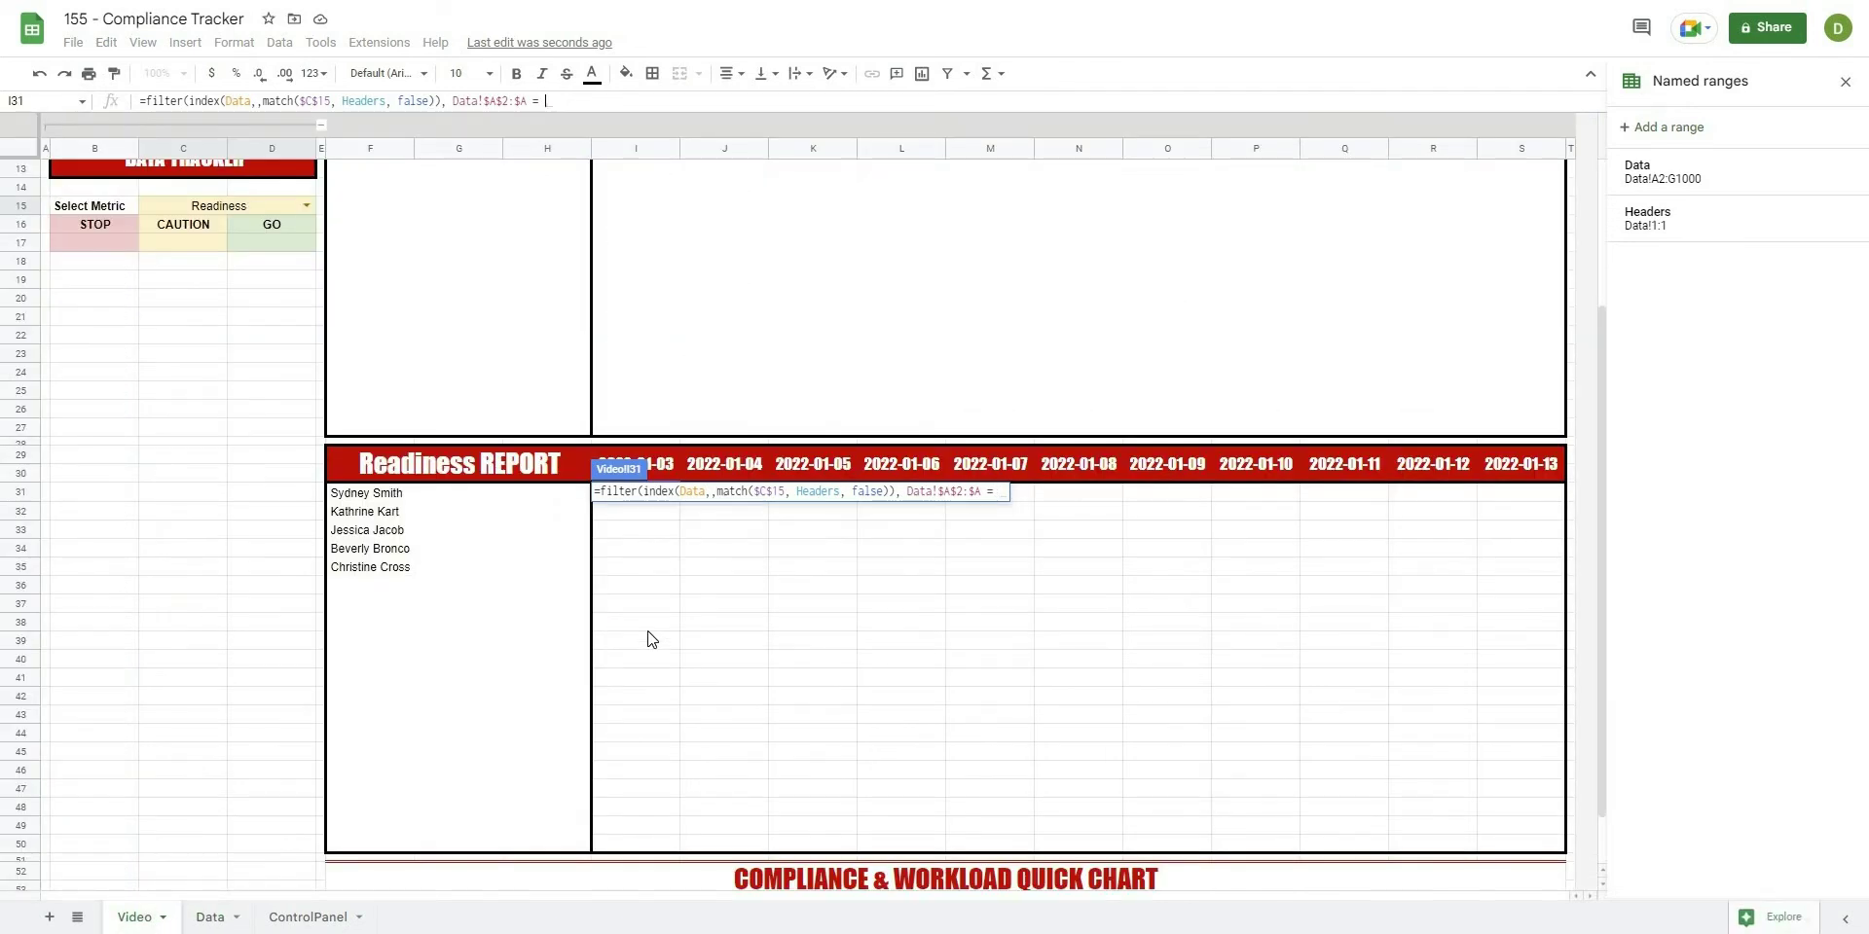
click(354, 497)
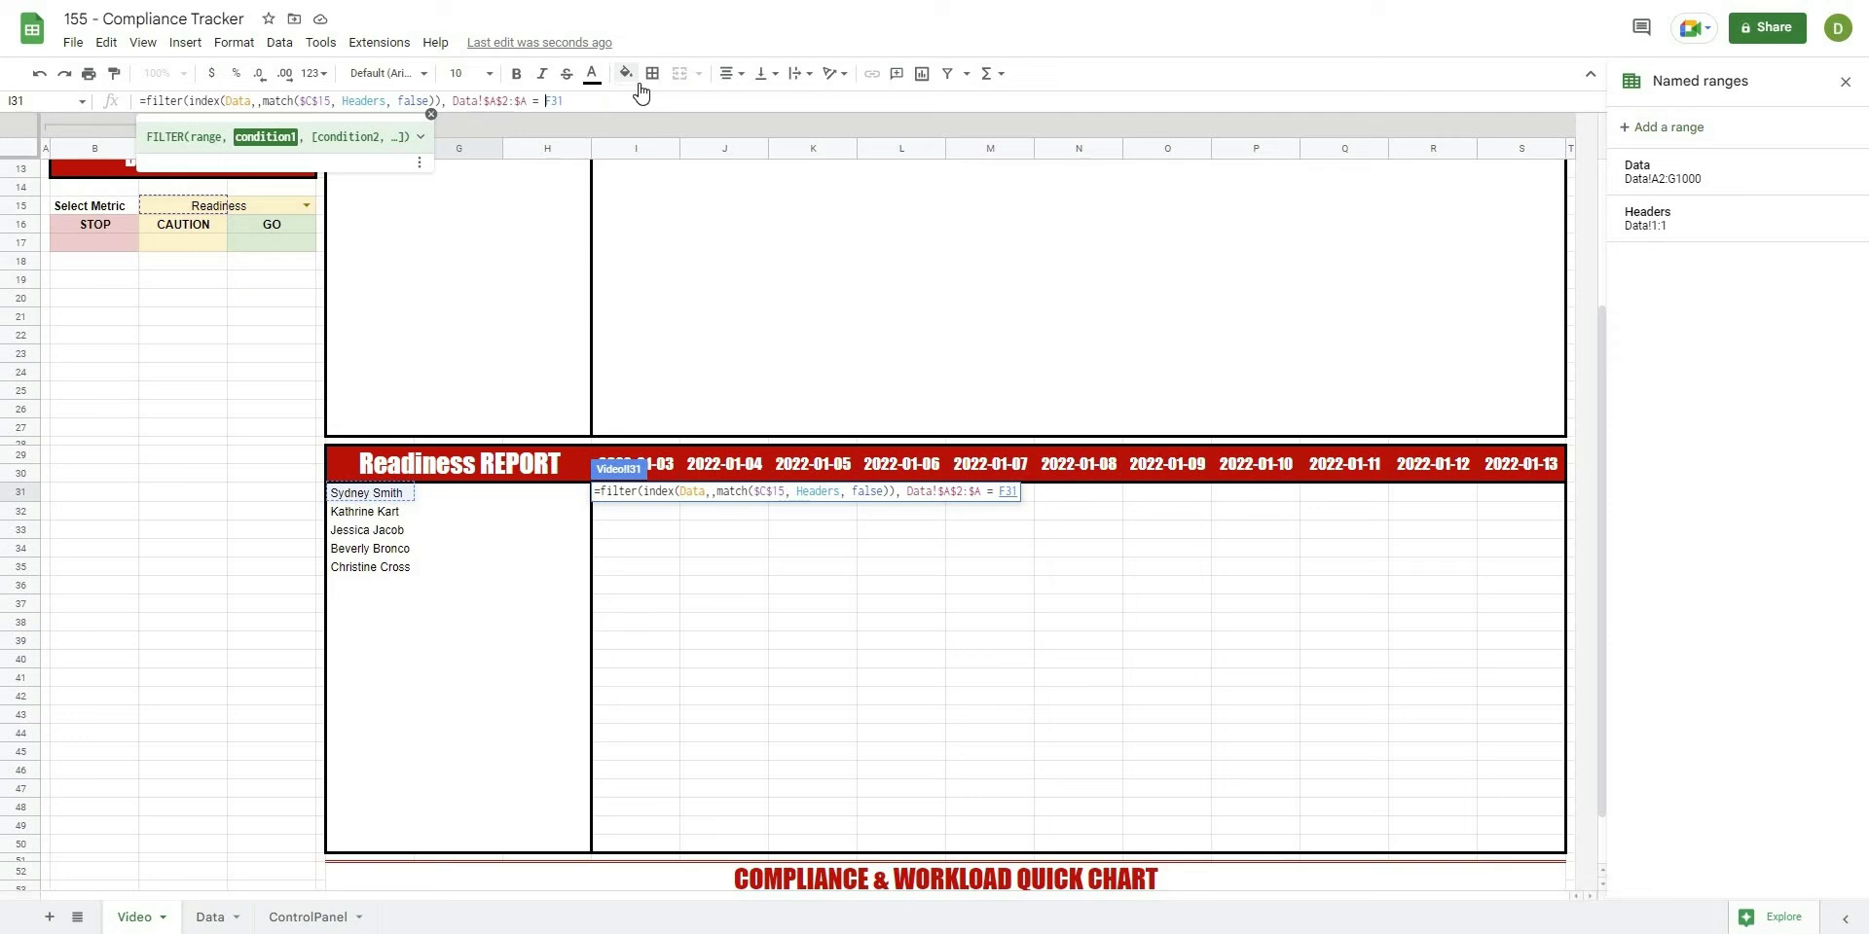
text($15,)
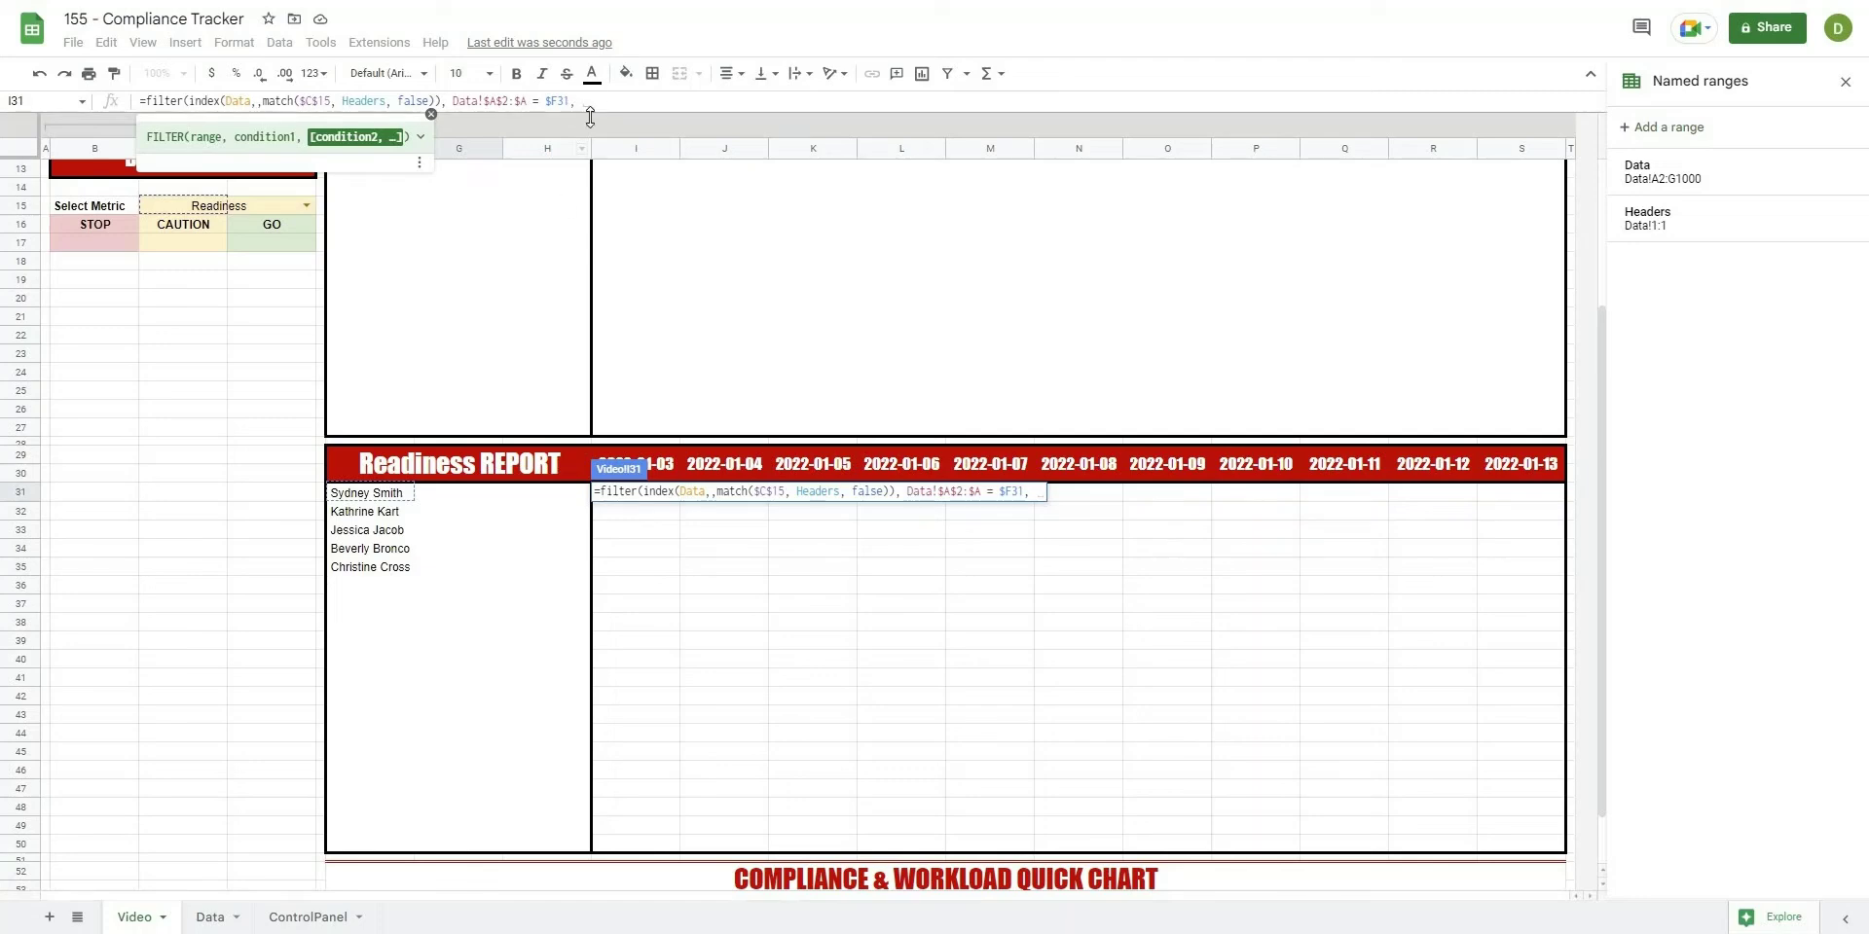
- Begin the second FILTER condition with the Data sheet's date column as Data!$B2:$B
click(212, 916)
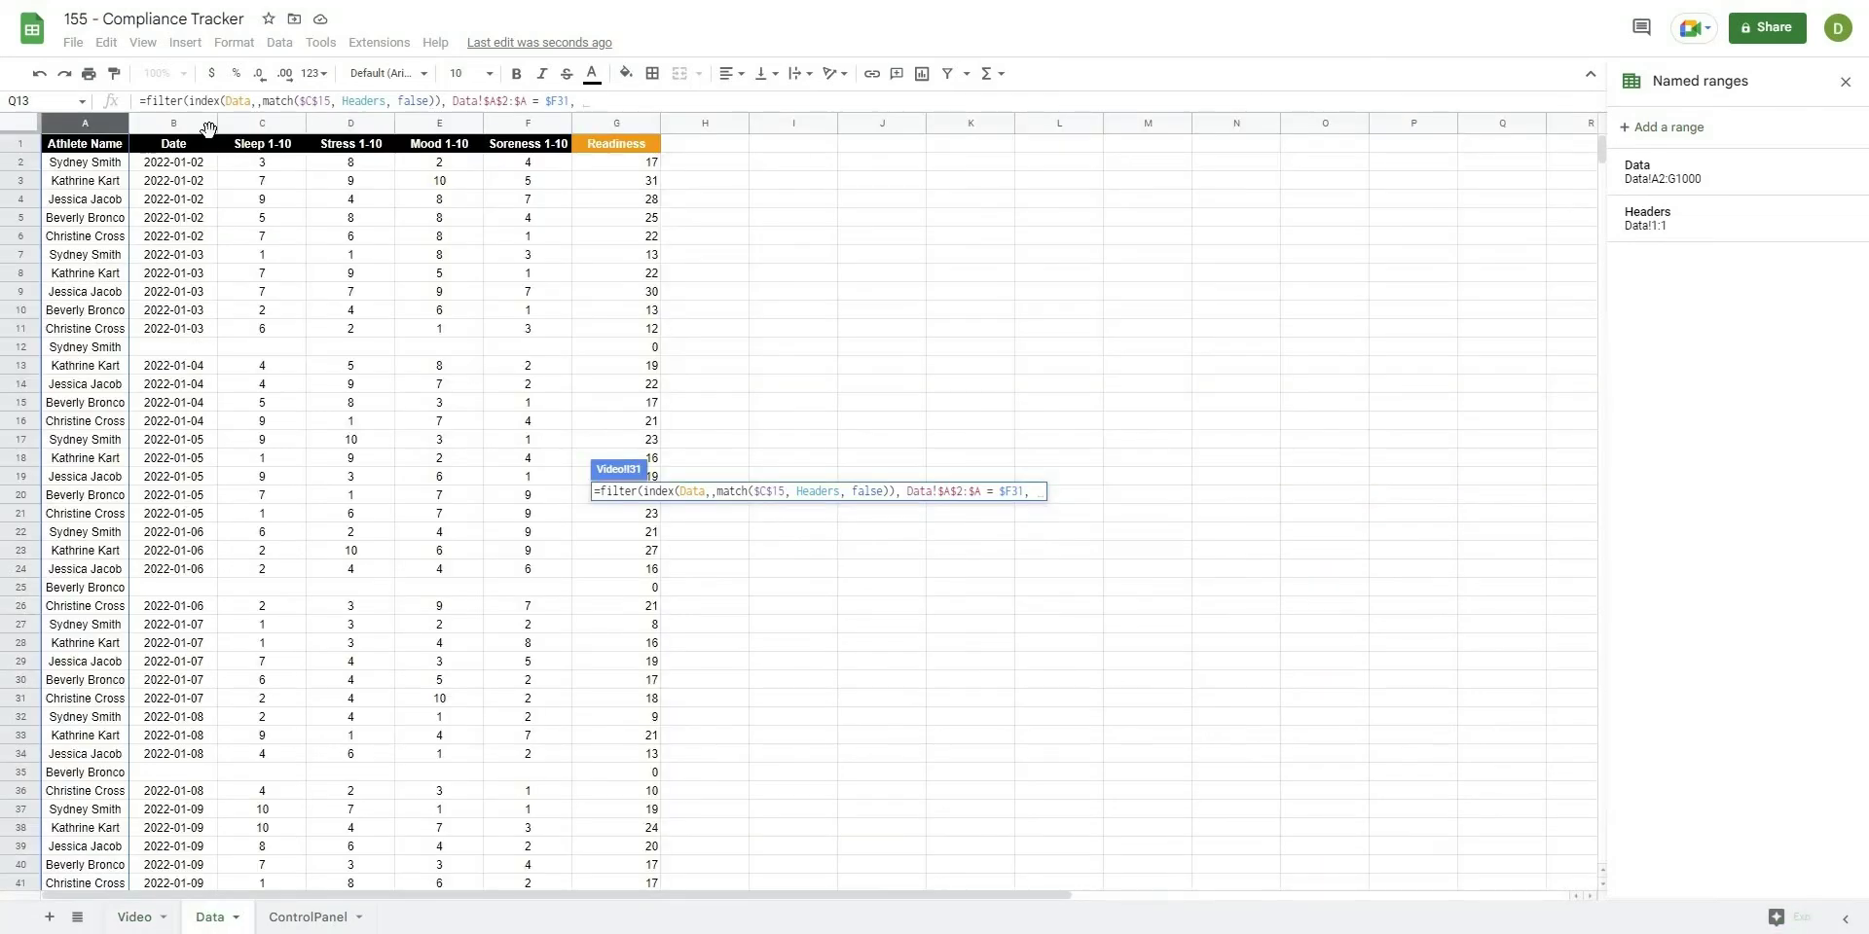
text(Data!B:B)
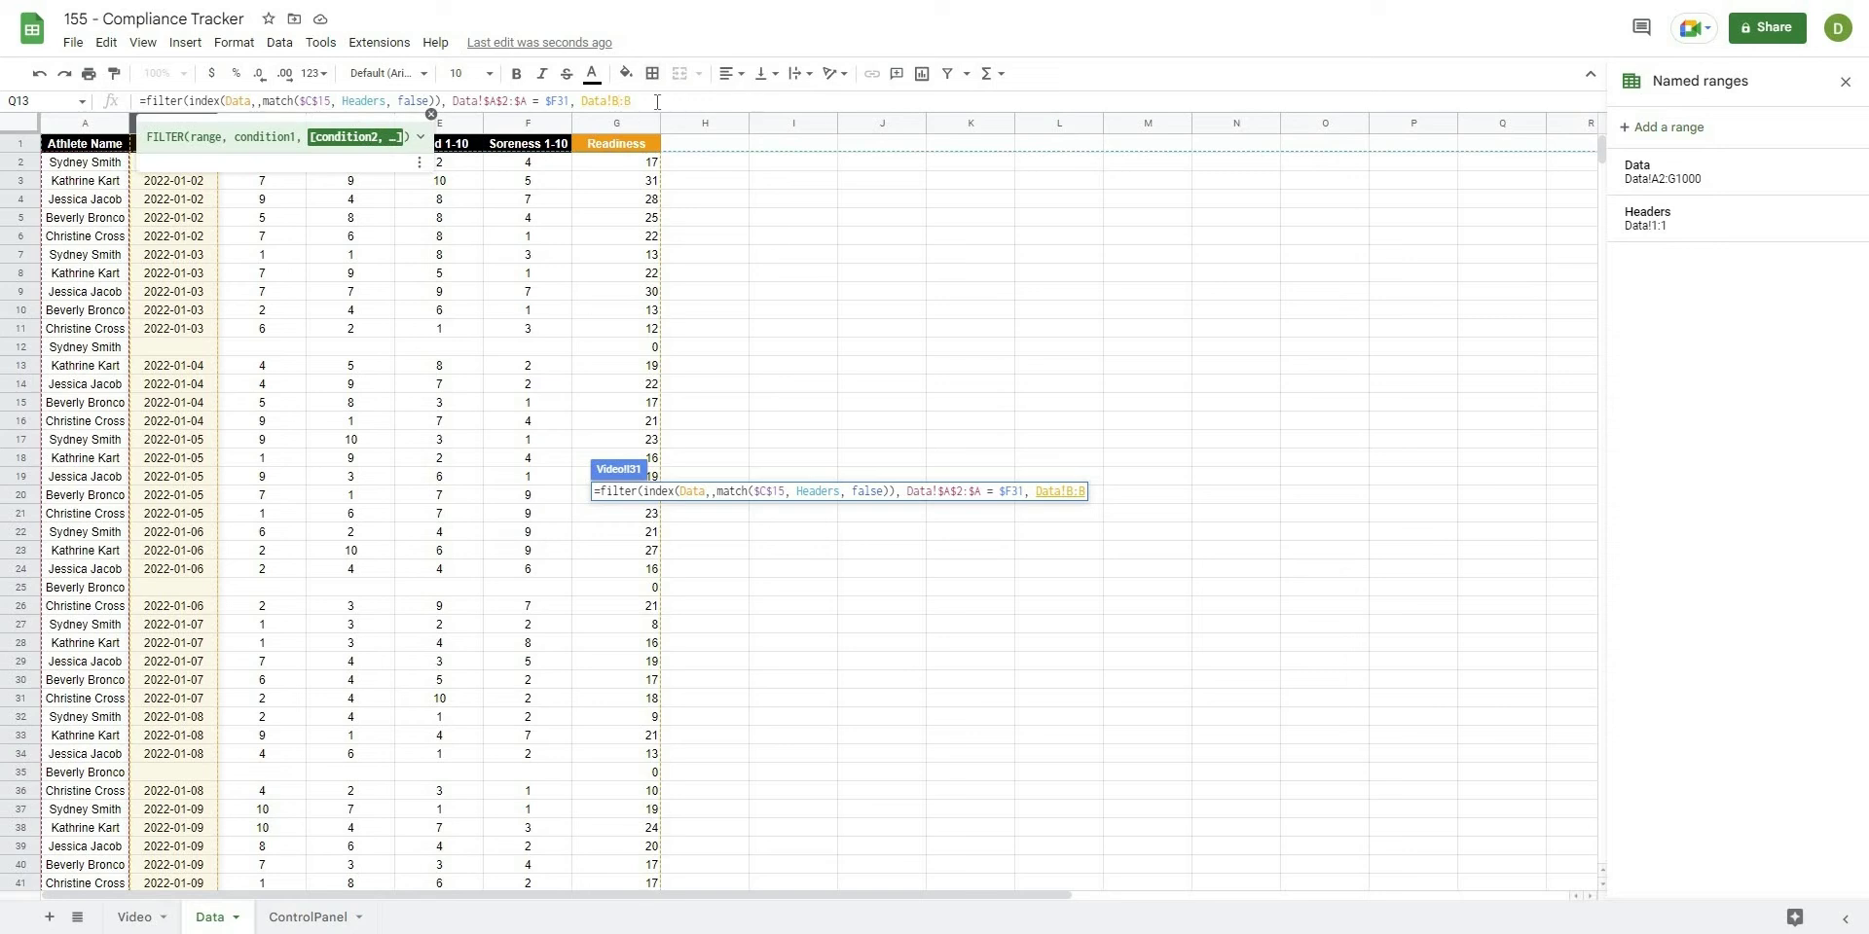
key(F4)
key(Left)
key(Left)
key(Left)
text(2)
key(Right)
key(Right)
key(Right)
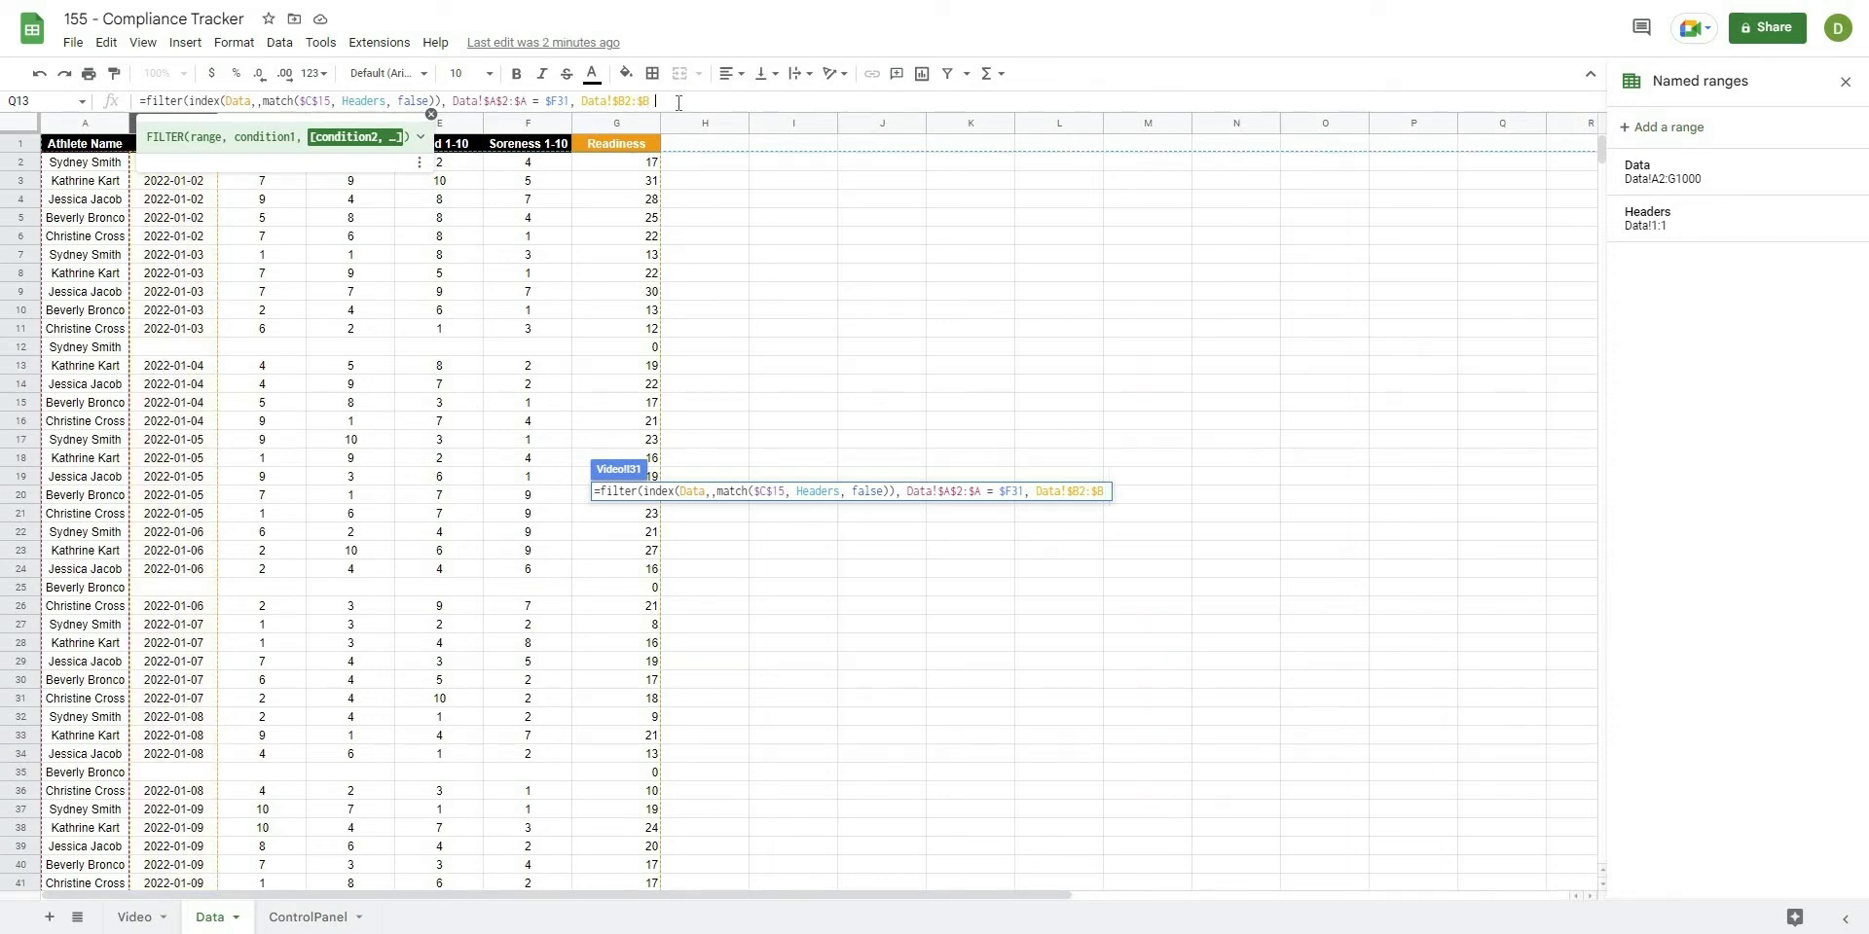
- Compare the date range with the report's header date I$29, then close and enter the FILTER formula
text(=)
click(135, 919)
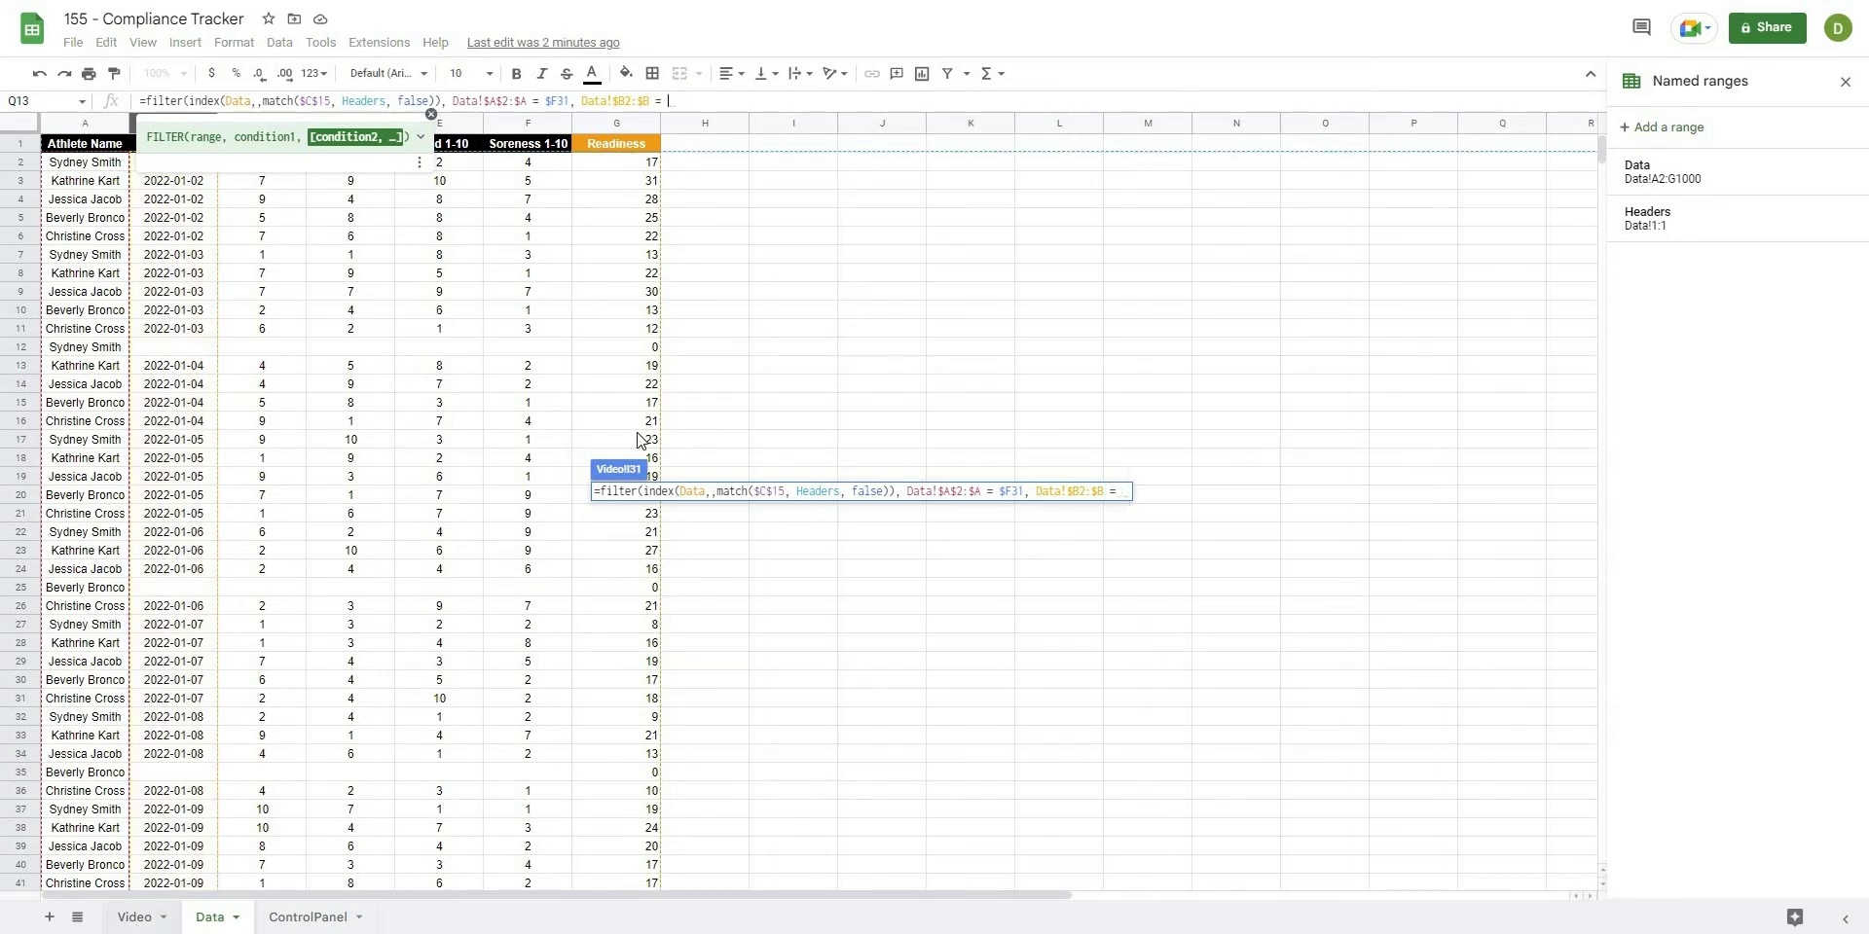
click(666, 466)
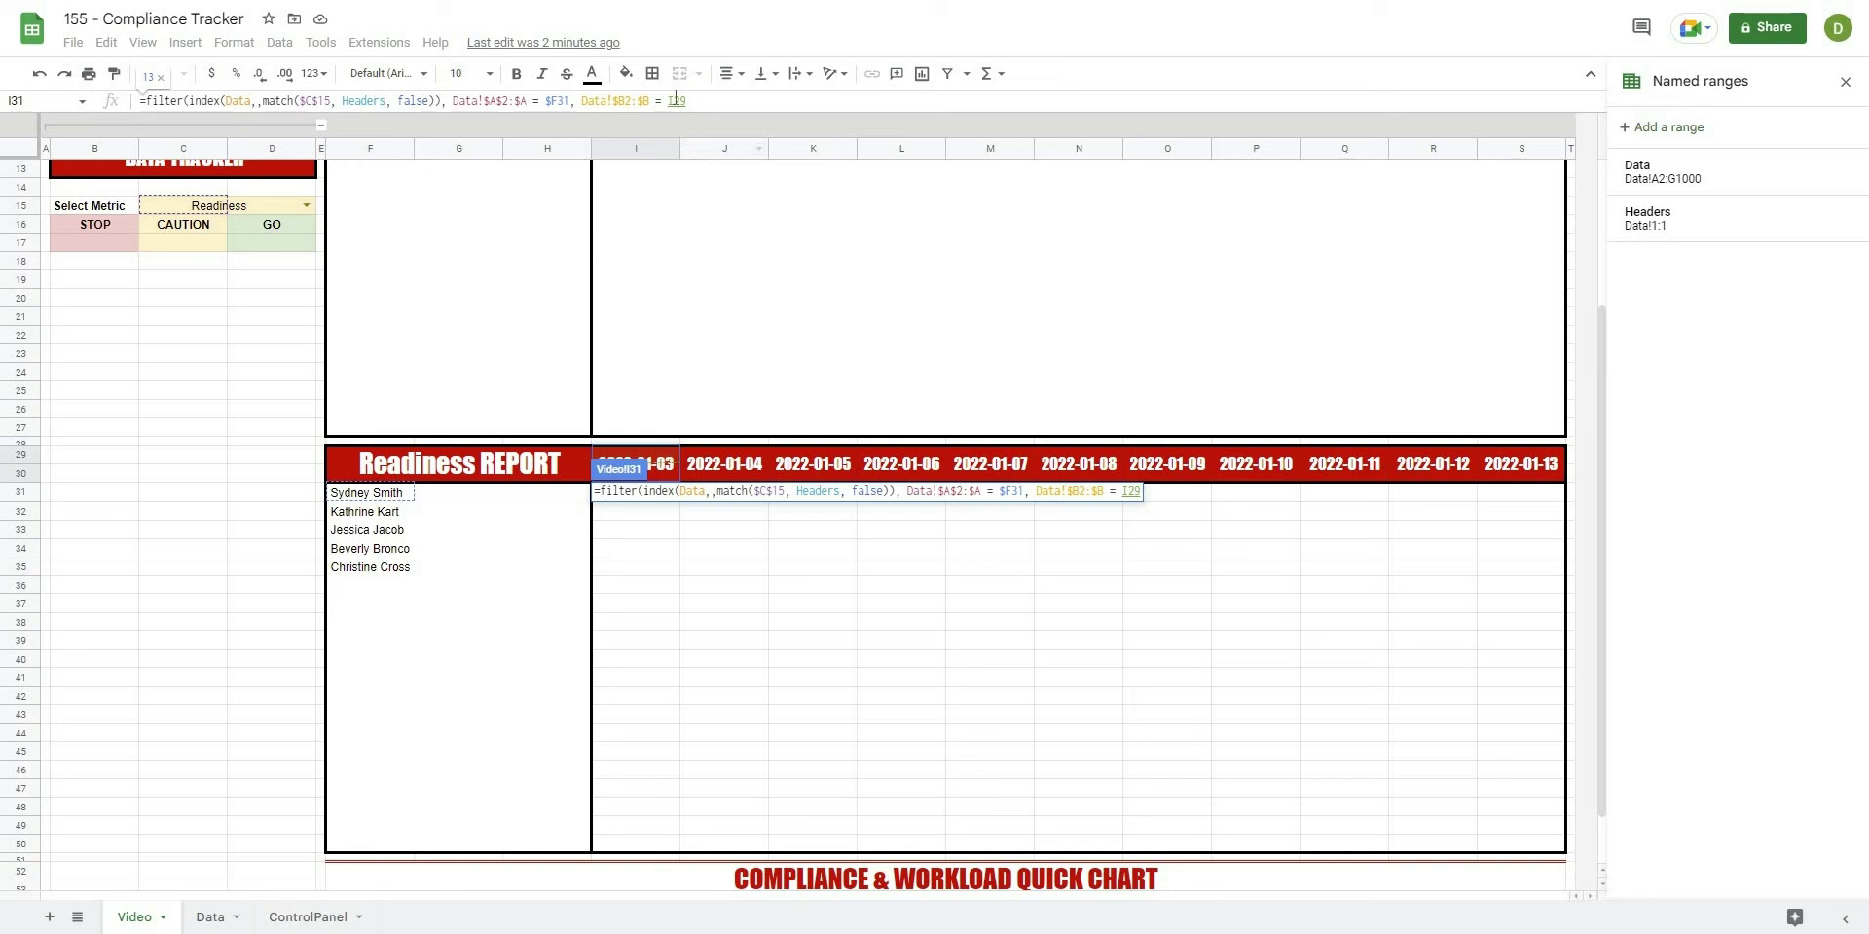
click(675, 100)
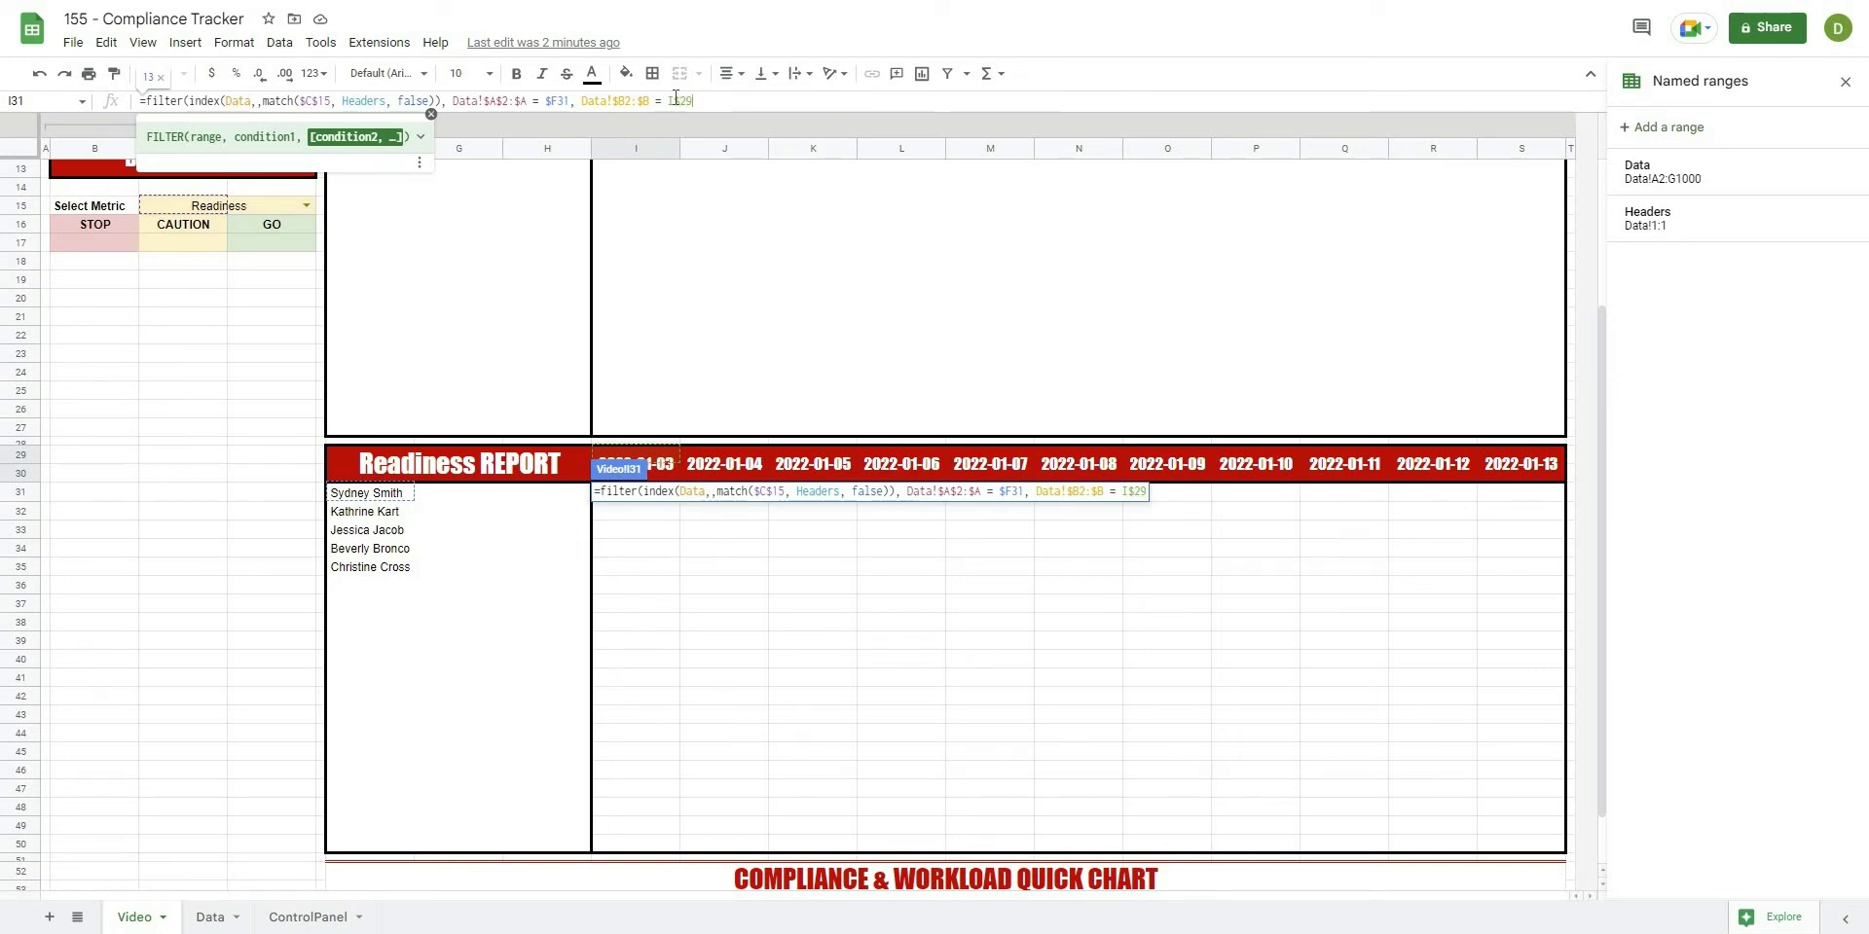
text())
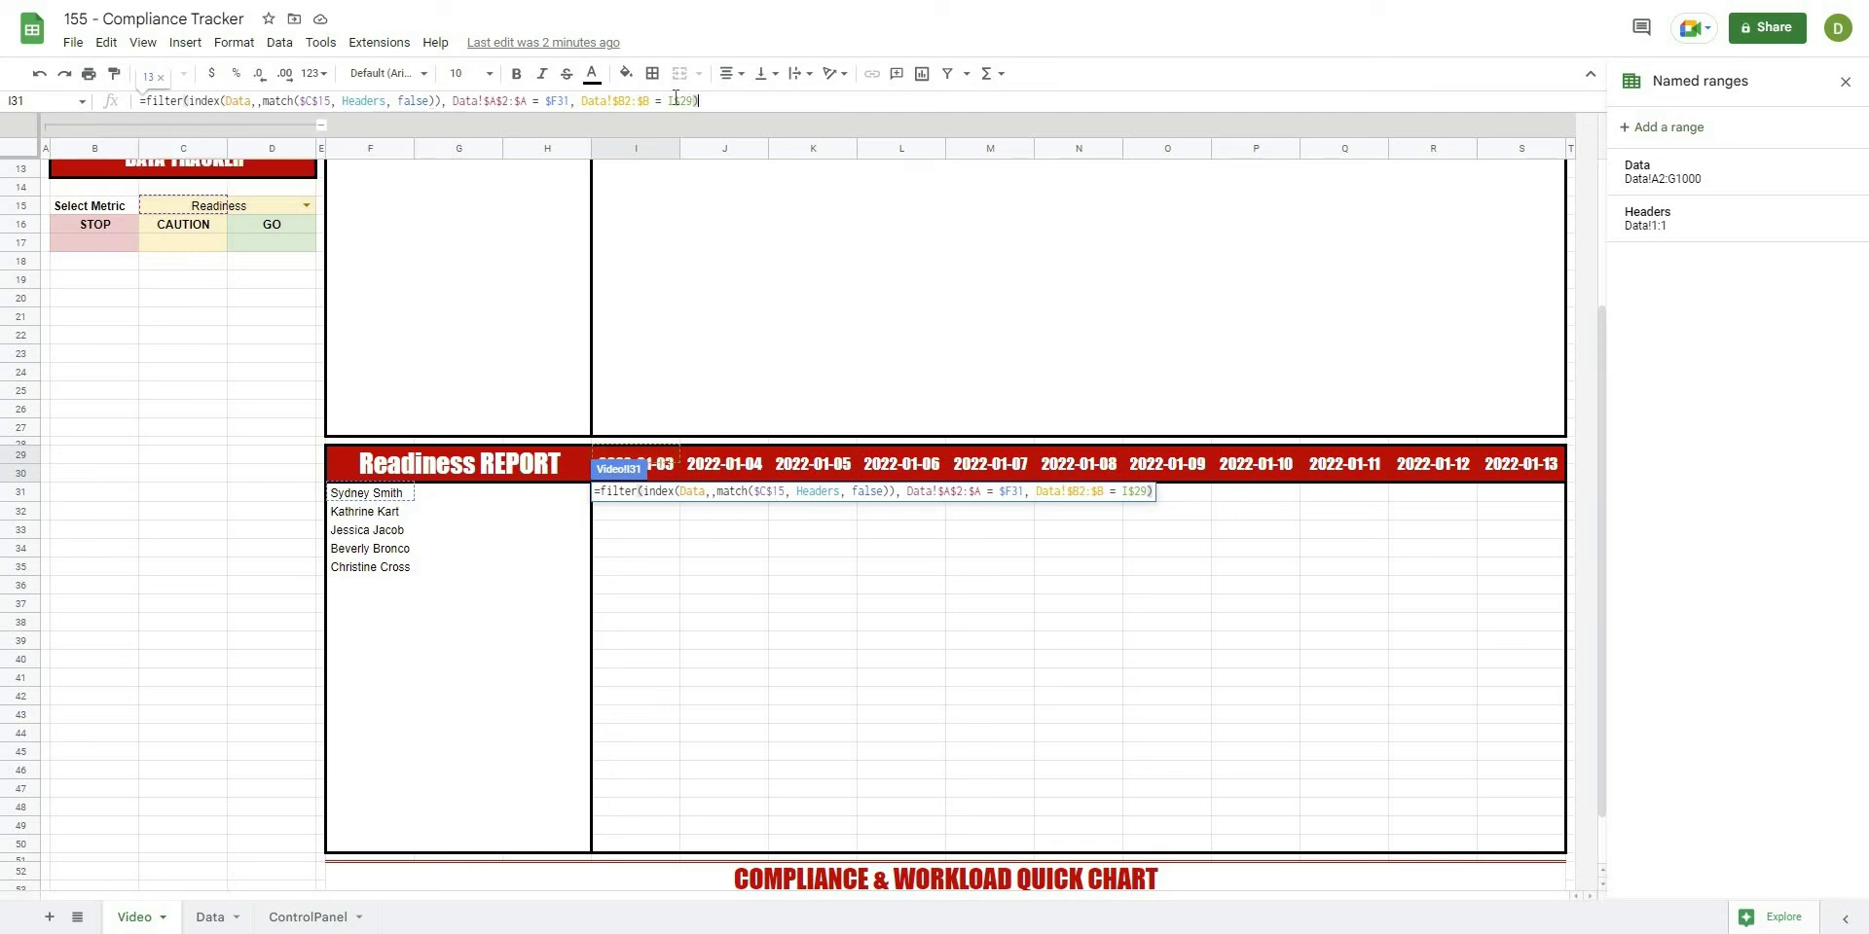
key(Return)
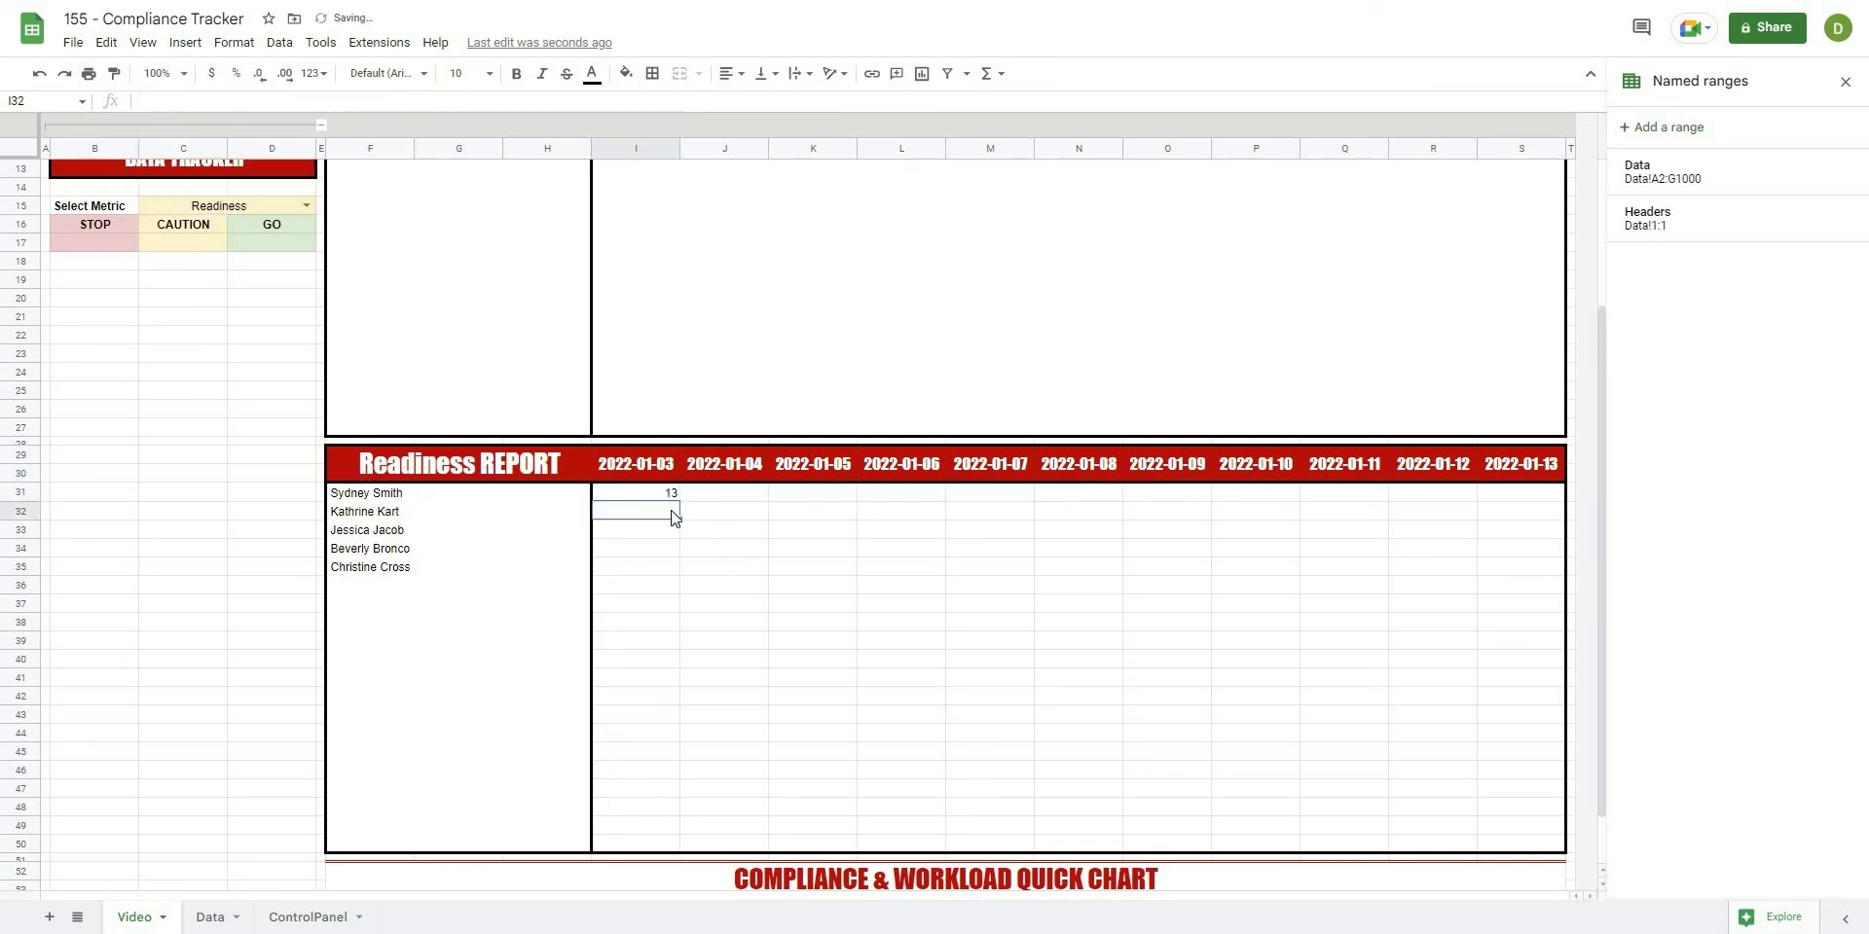
- Fill the I31 formula down to row 50 and across the report's date columns to S
click(668, 494)
drag(679, 501, 735, 849)
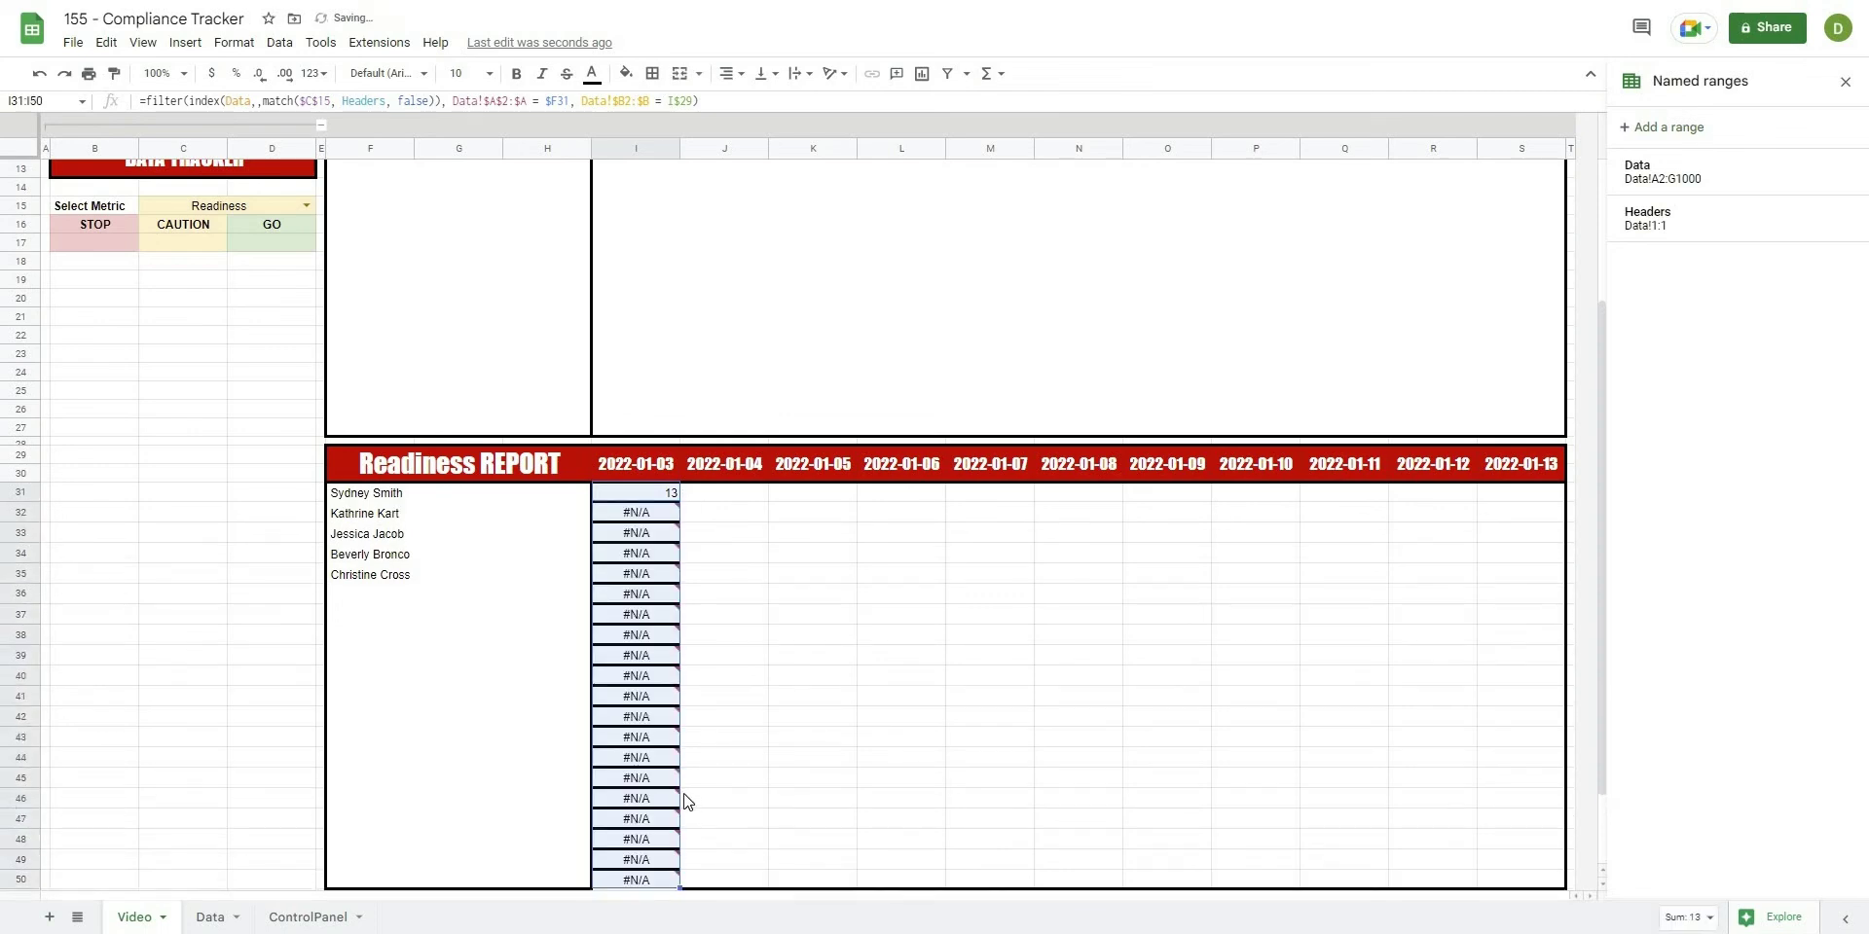
scroll(684, 800, down, 1)
drag(680, 796, 1485, 743)
key(Right)
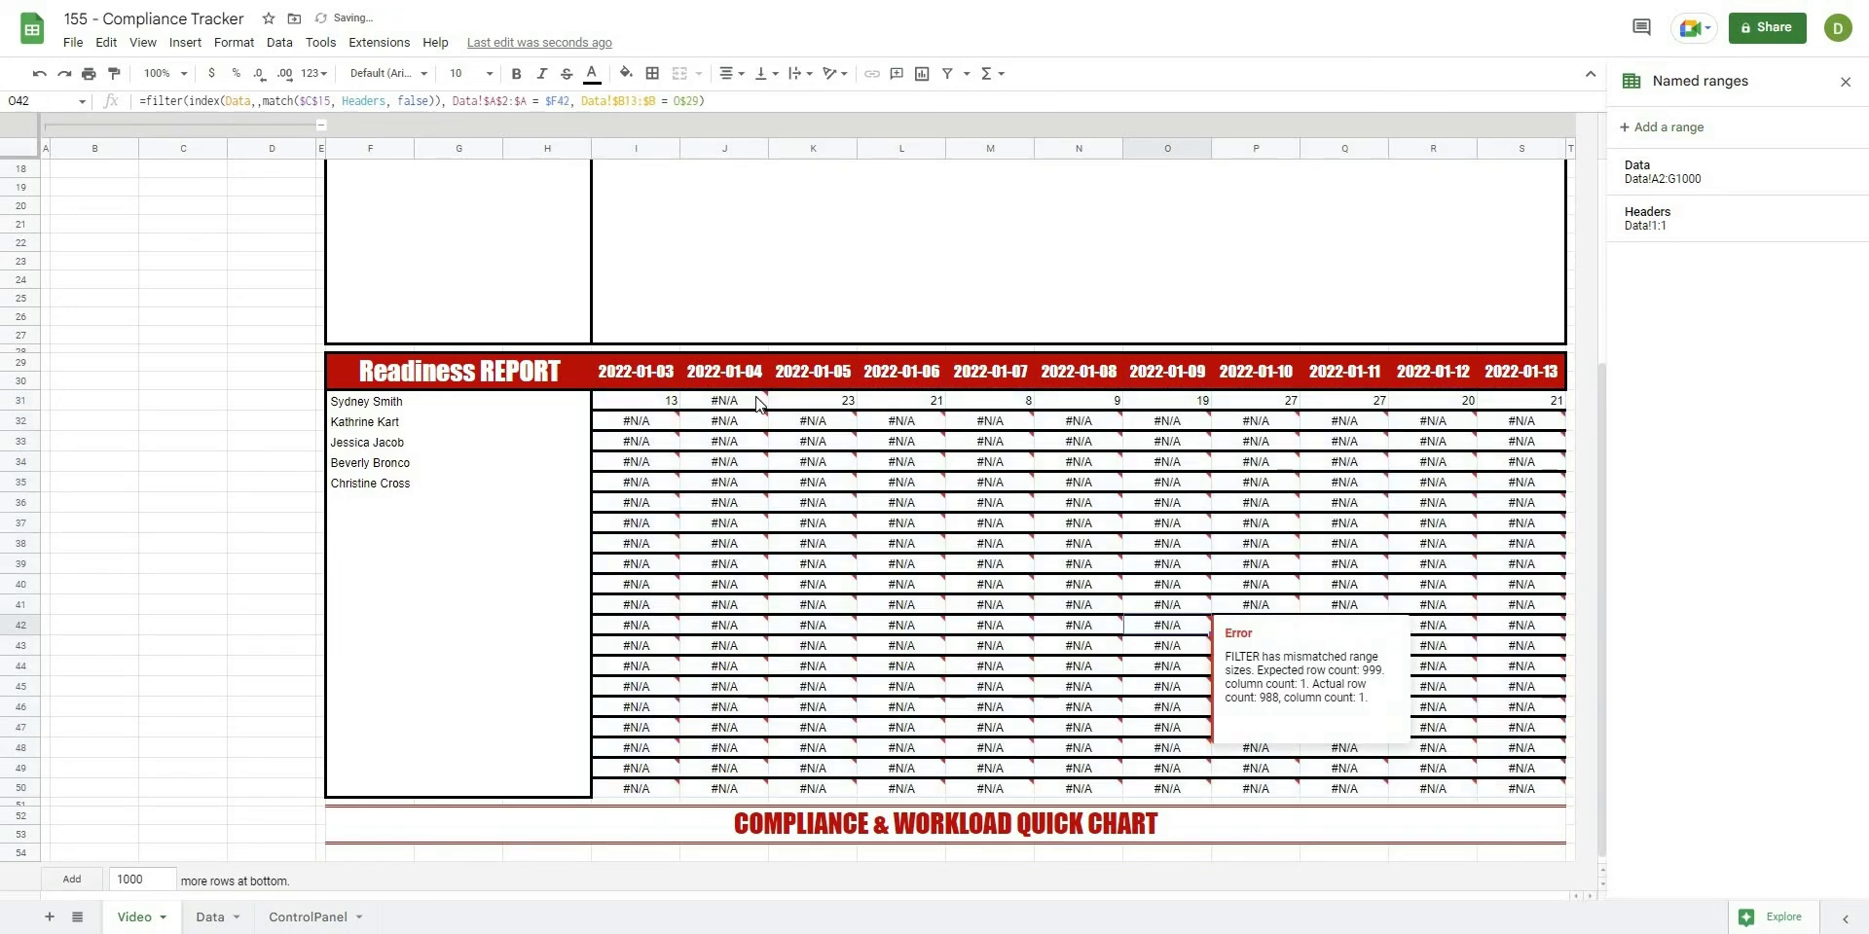
- Inspect the filled formulas in the report, such as I32, for range references that shift between rows
scroll(1094, 740, up, 2)
scroll(1094, 740, up, 1)
click(1094, 738)
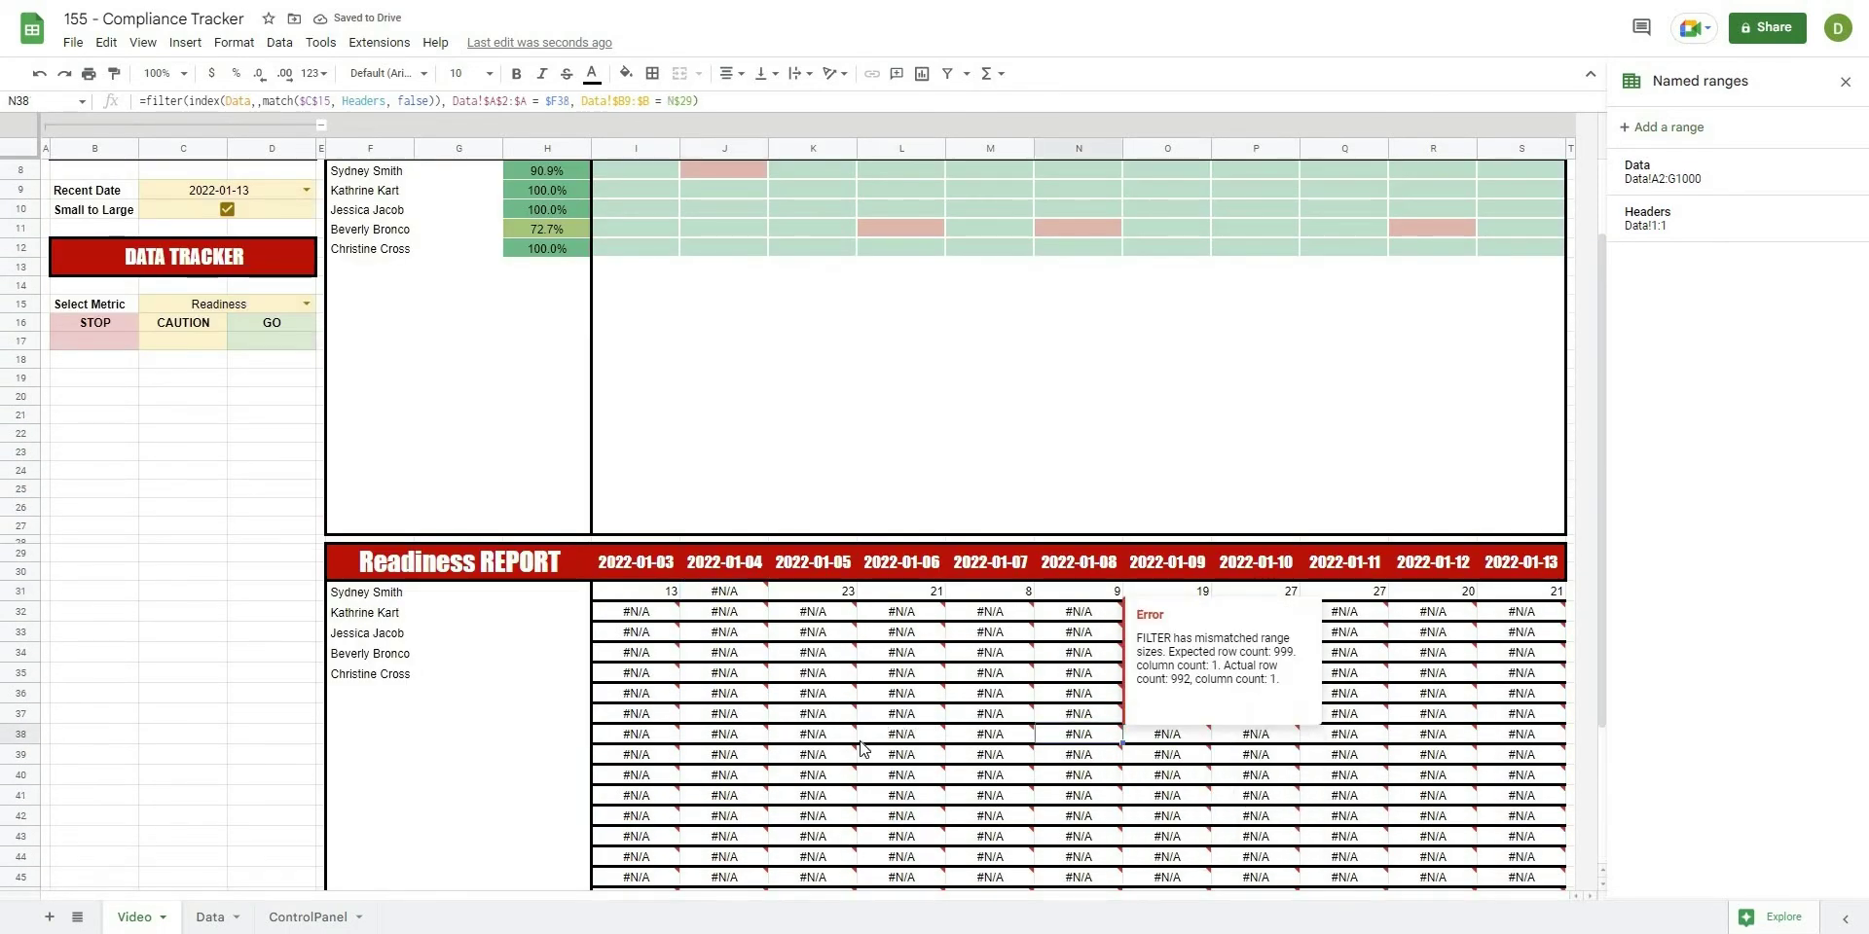
click(642, 615)
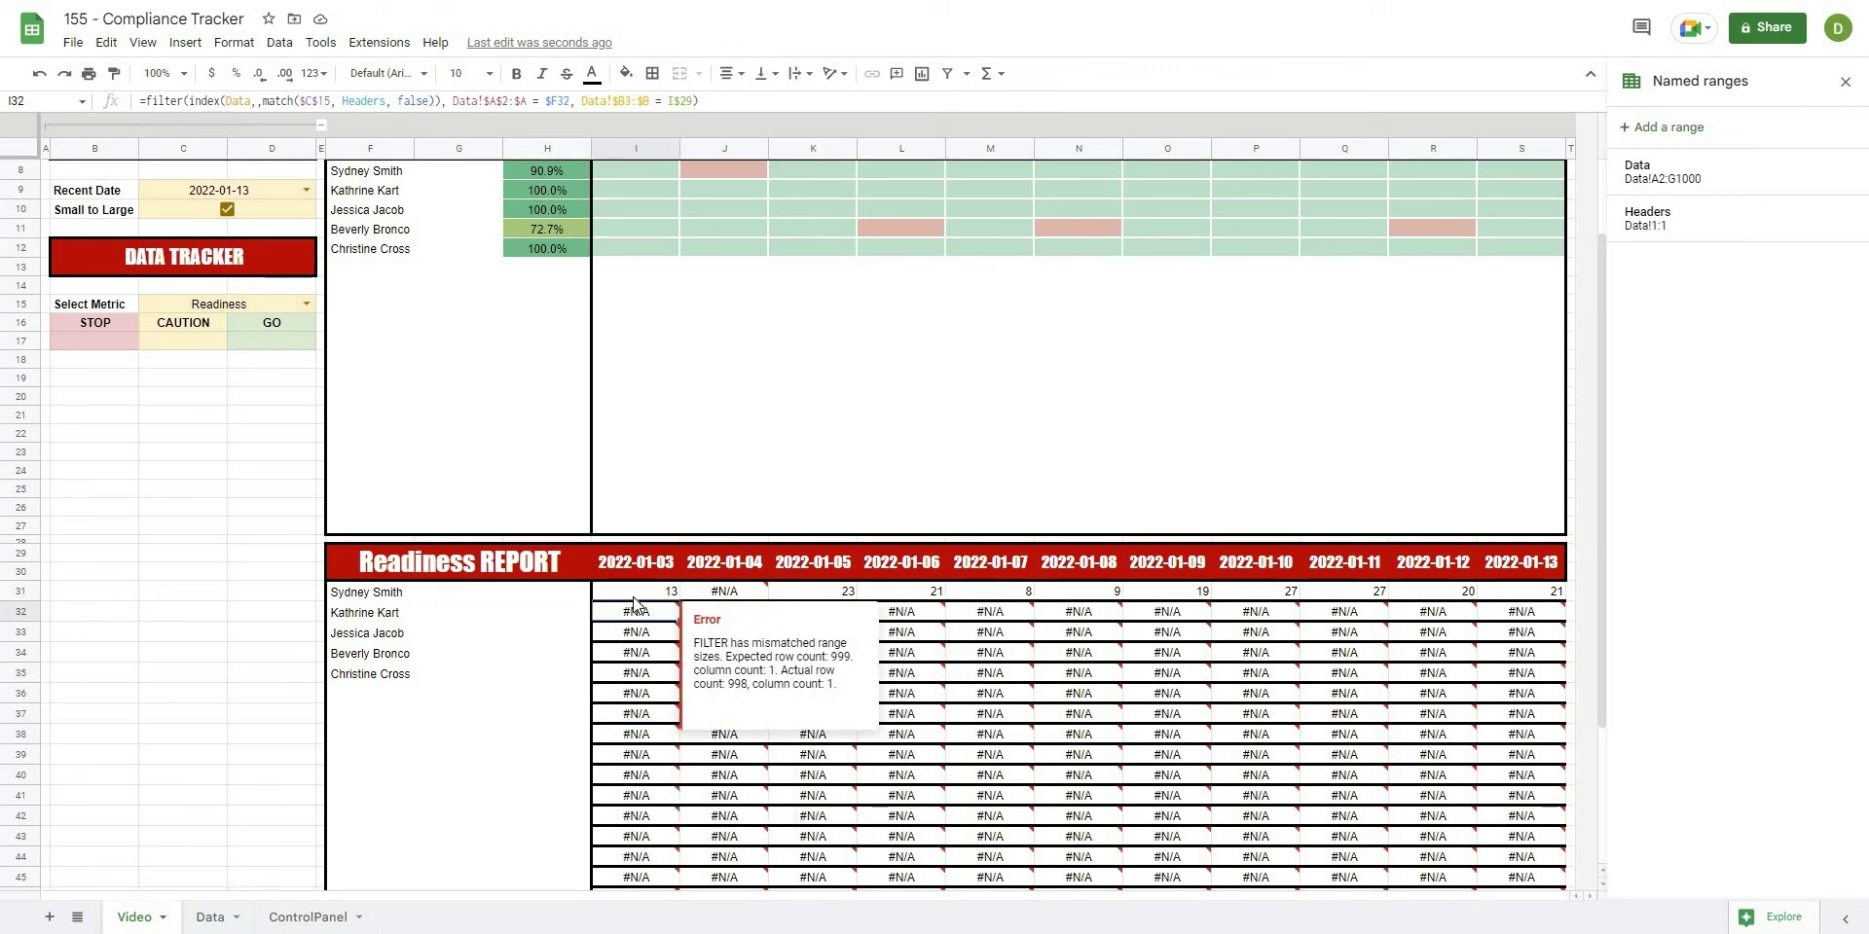
click(318, 98)
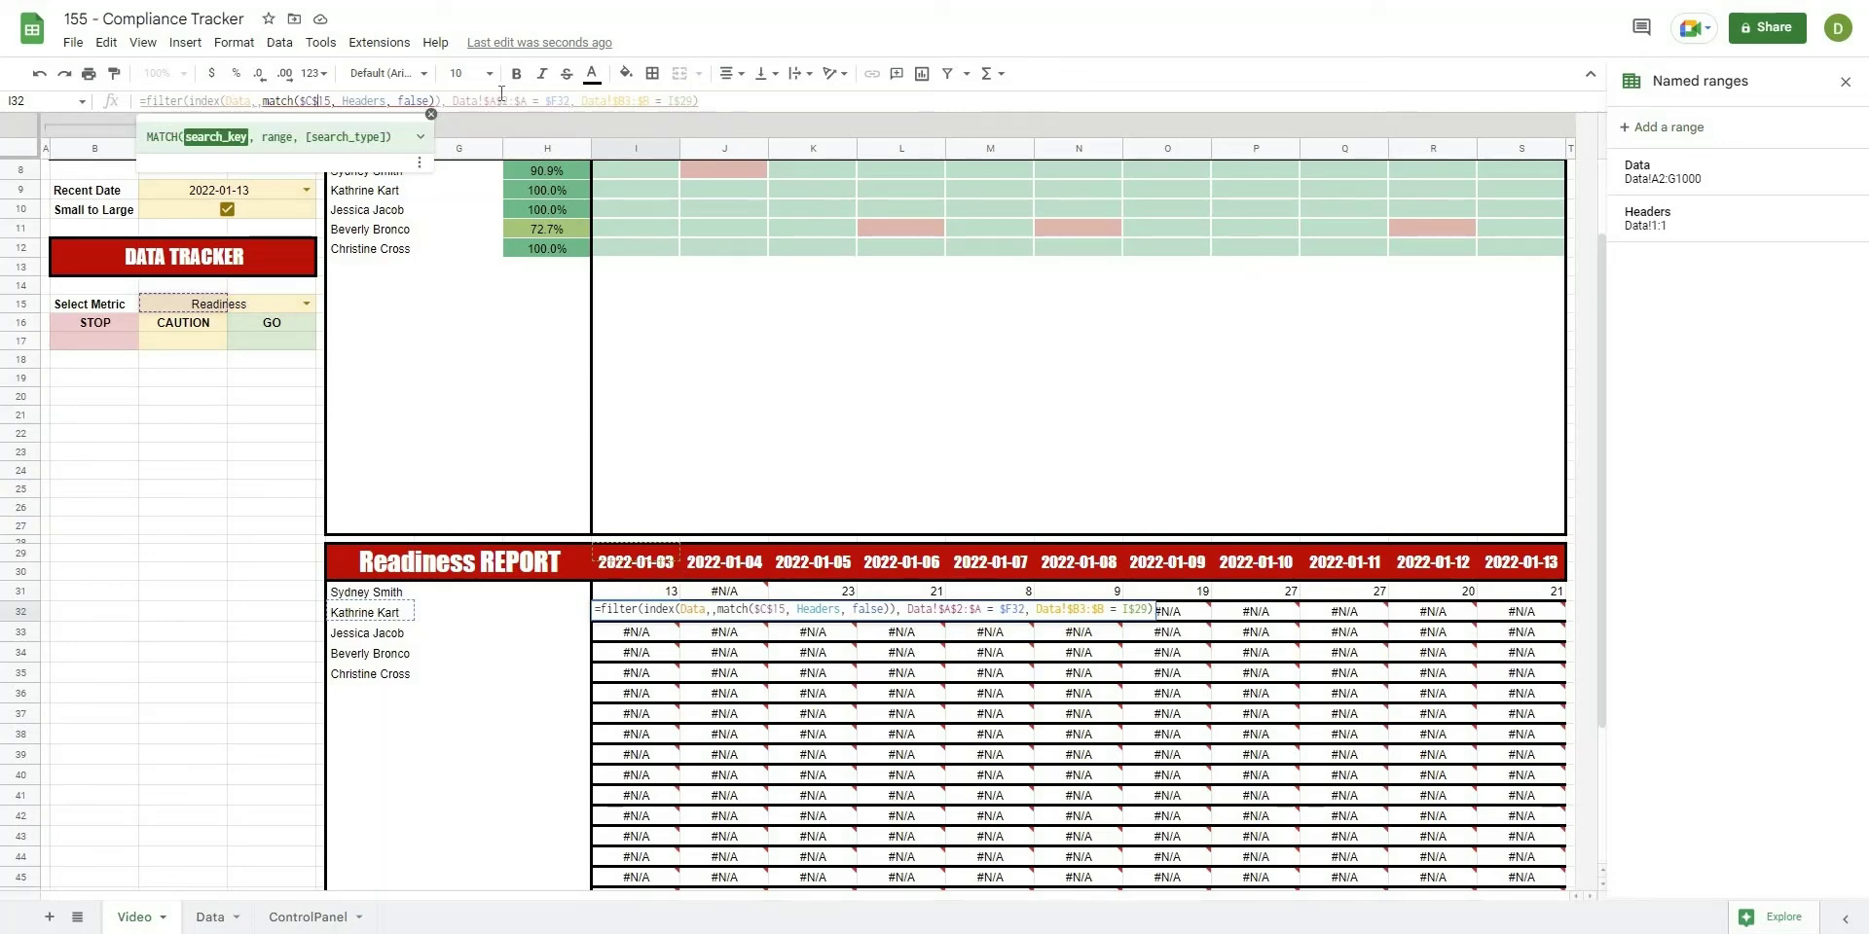
click(496, 100)
click(705, 102)
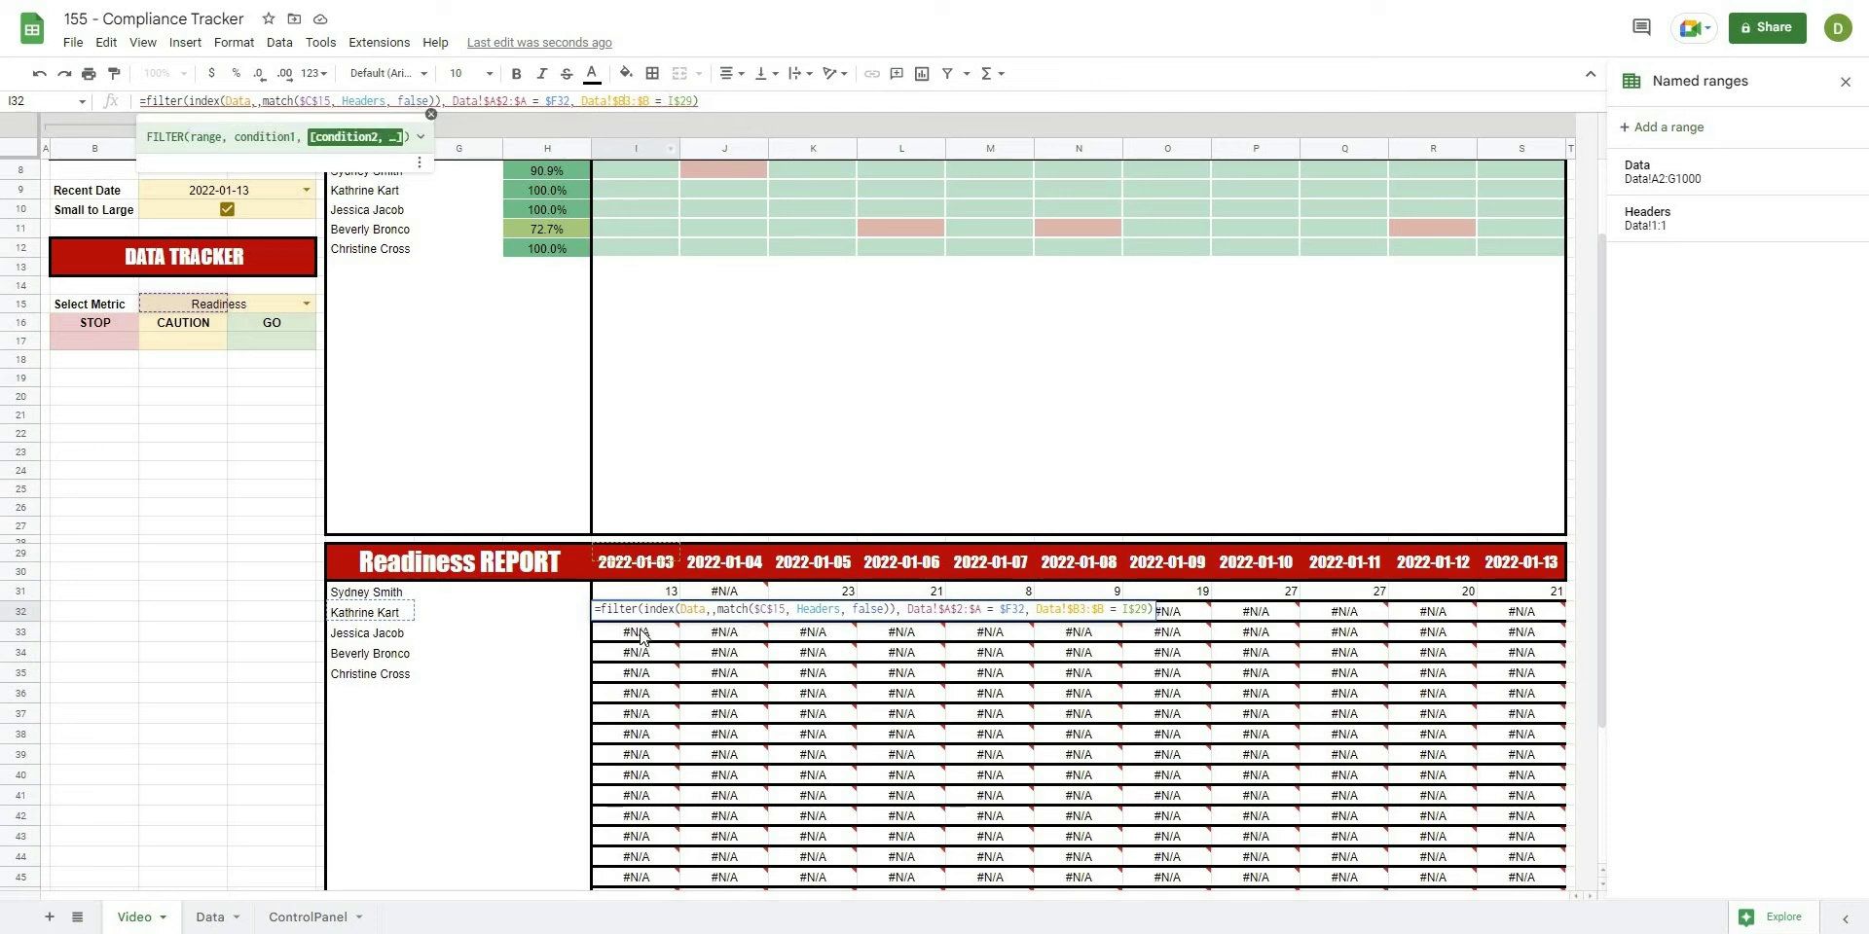
- Lock the date range's starting row in the I31 formula so it reads Data!$B$2:$B
click(636, 595)
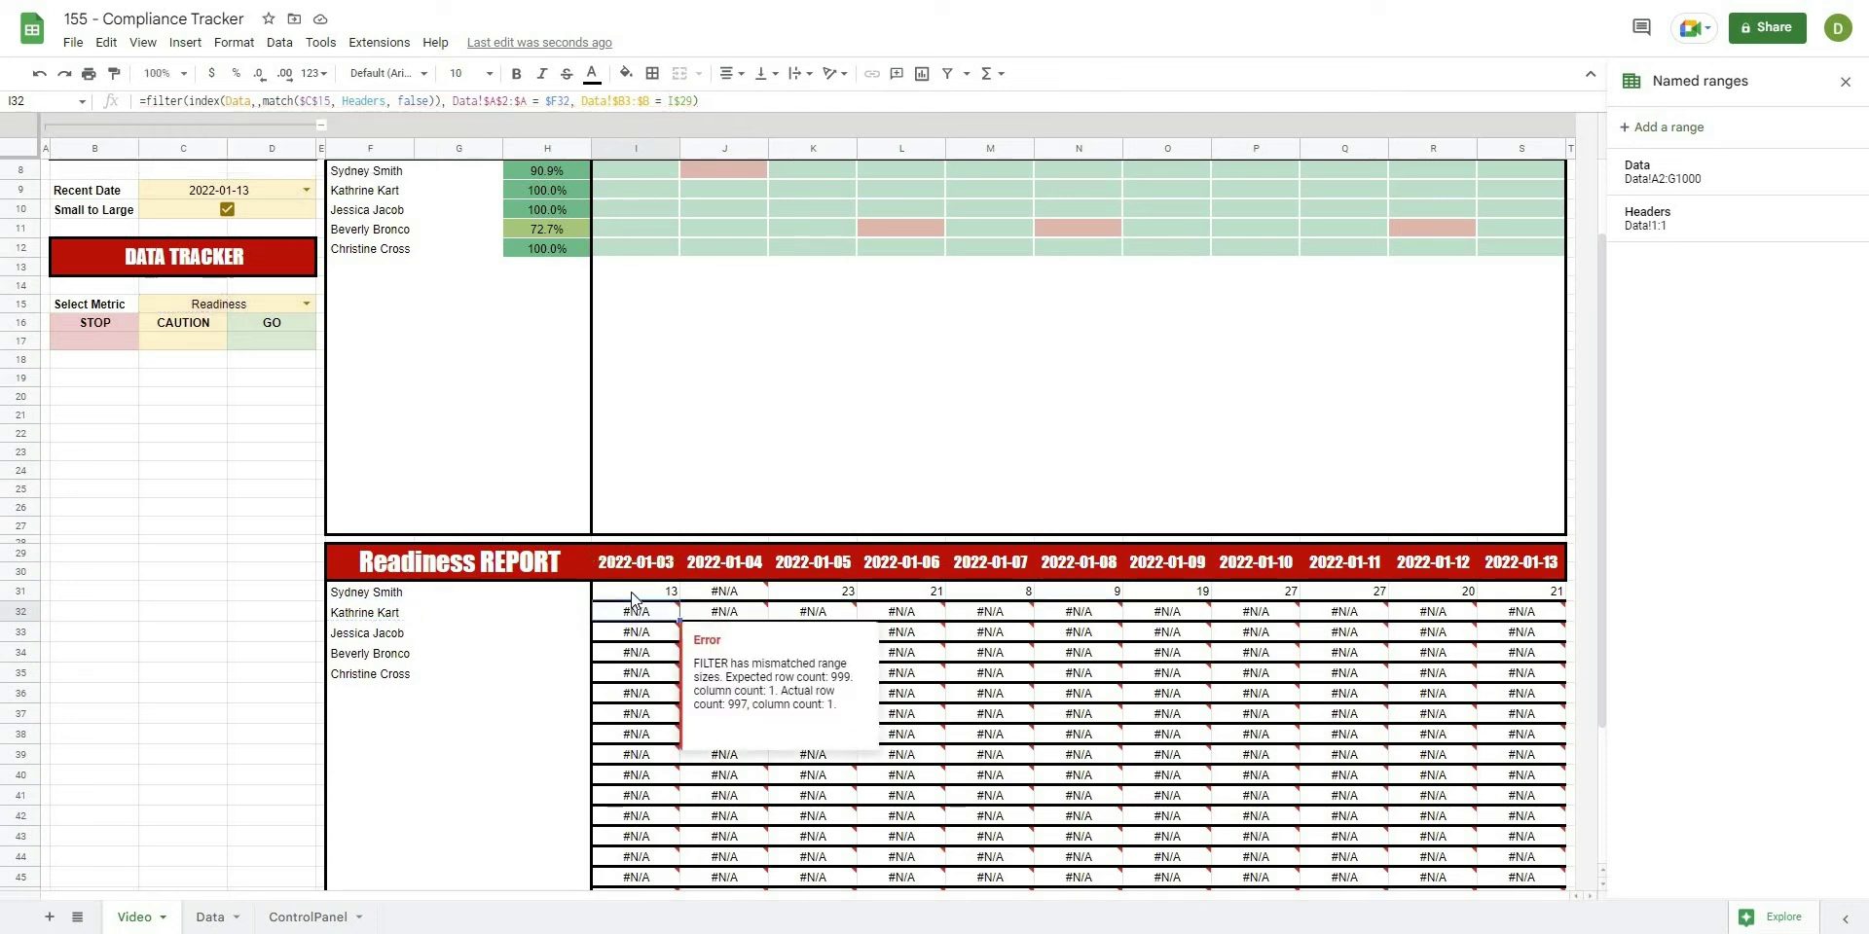
click(818, 115)
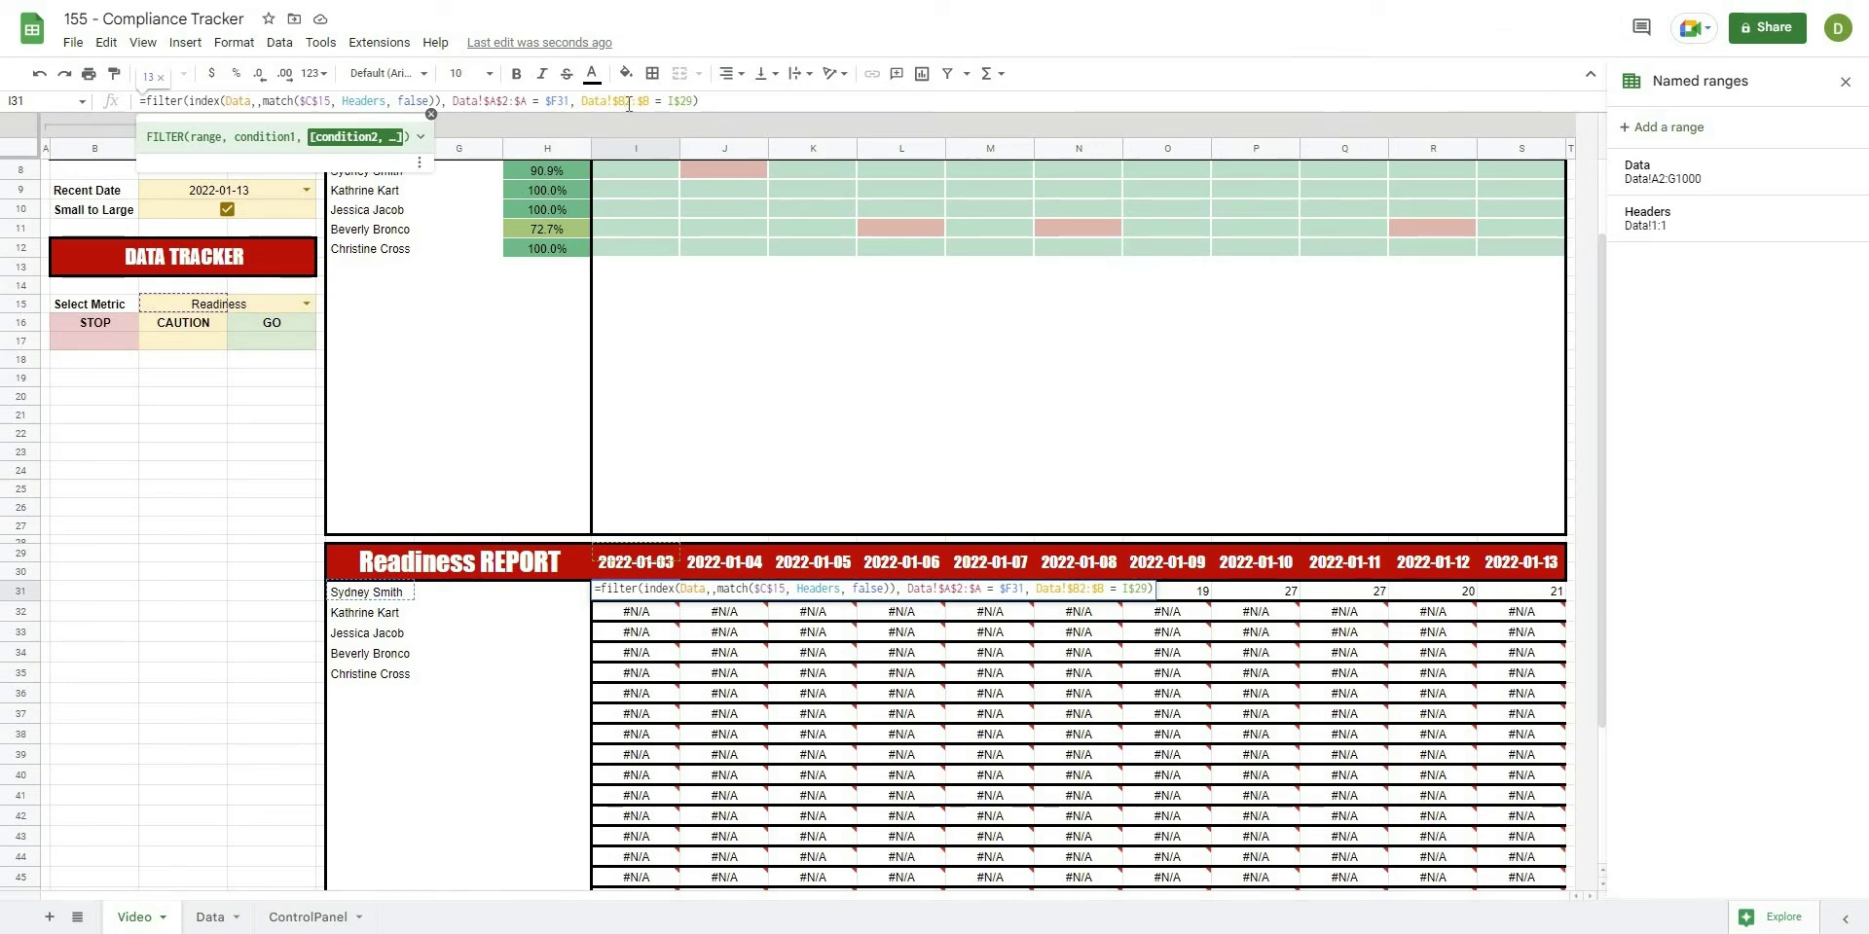
key(Return)
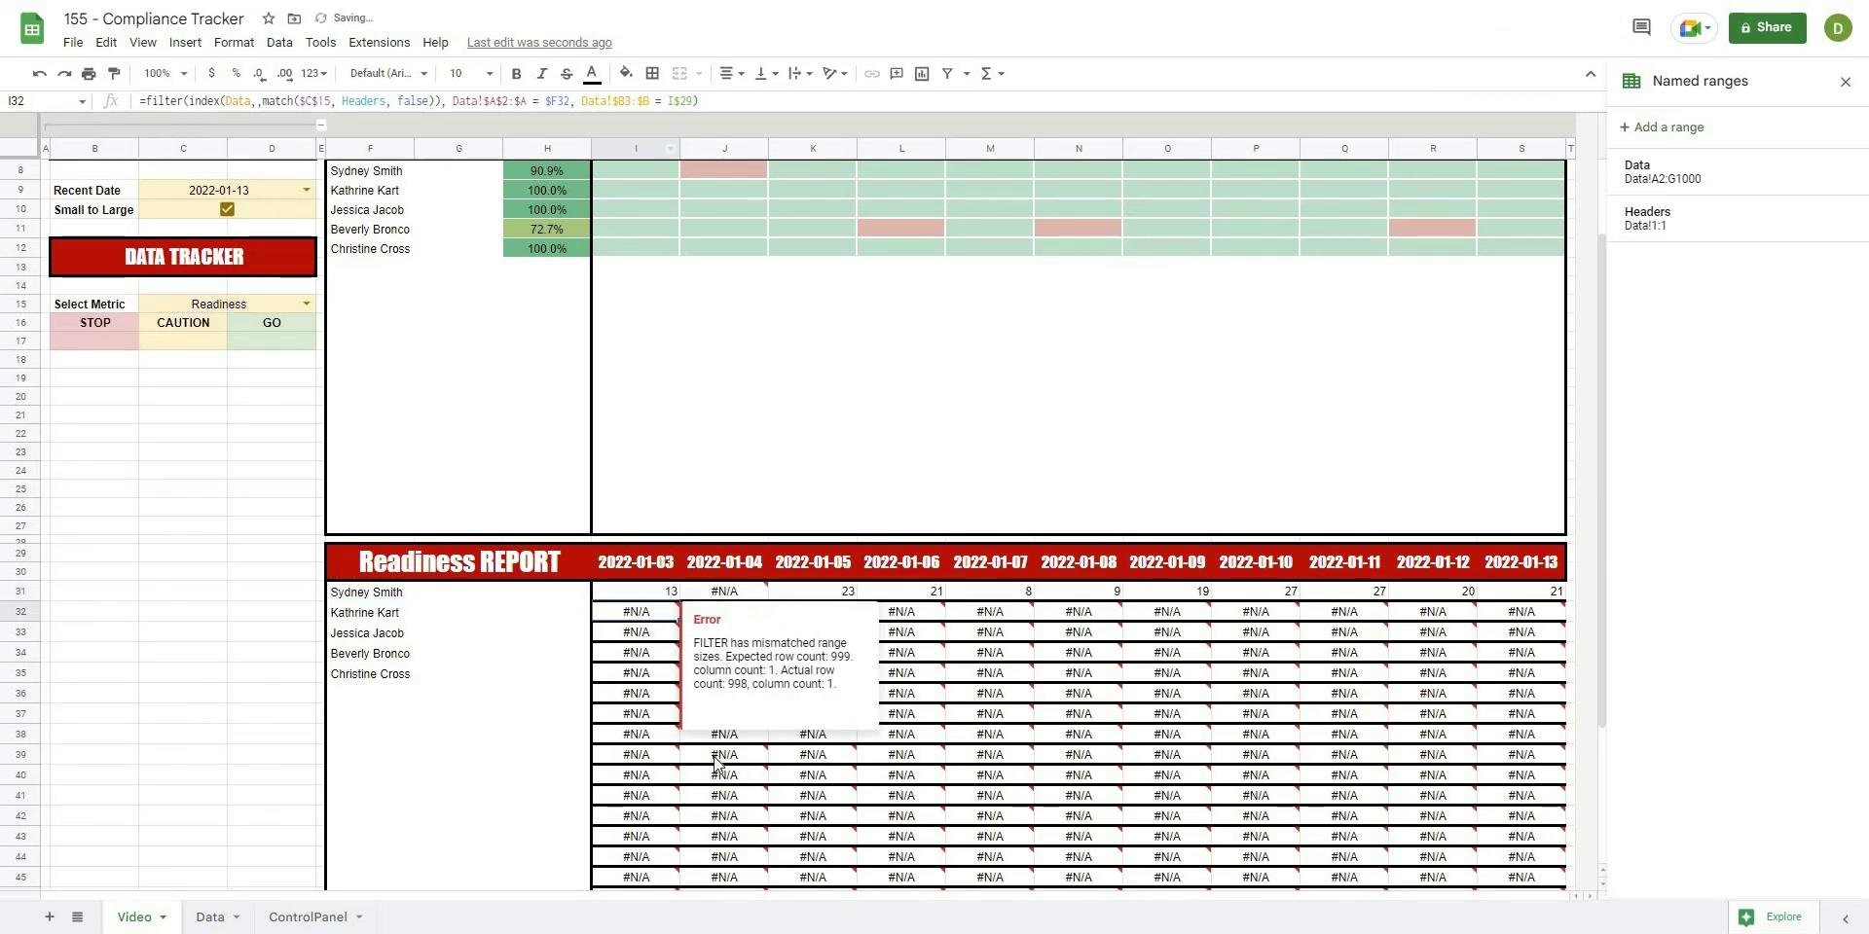
- Refill the corrected I31 formula across the whole report grid, I31:S50
click(667, 594)
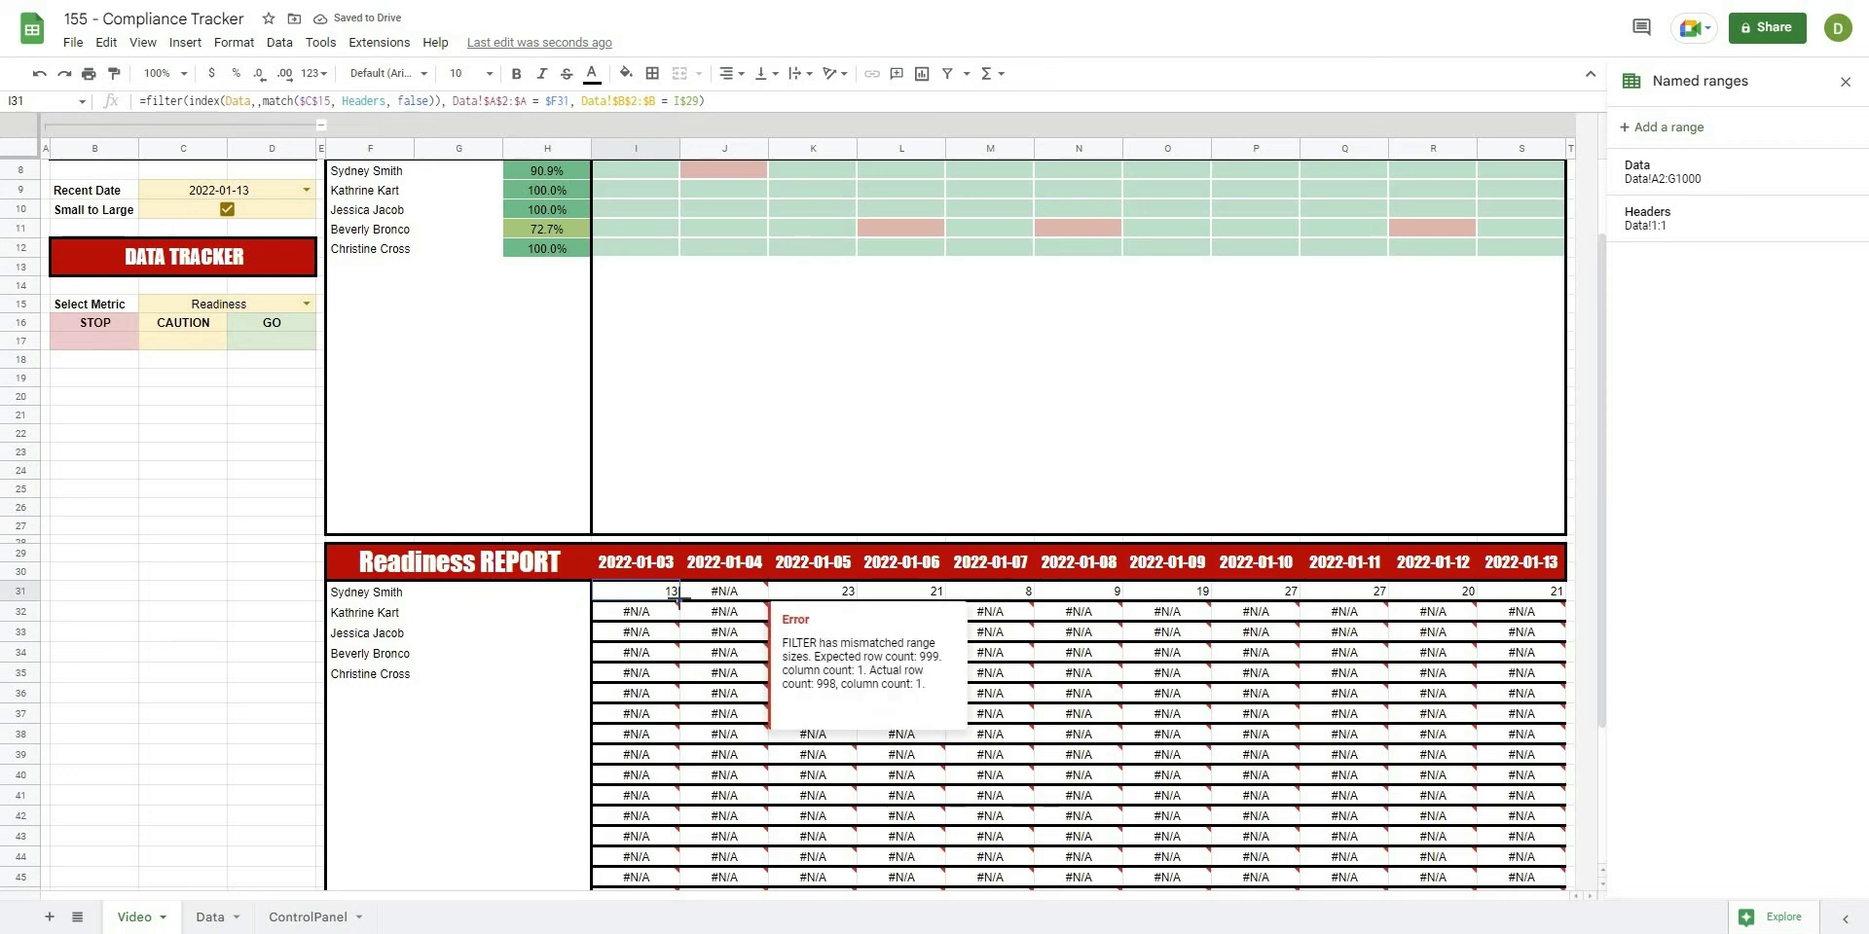
drag(678, 602, 1514, 775)
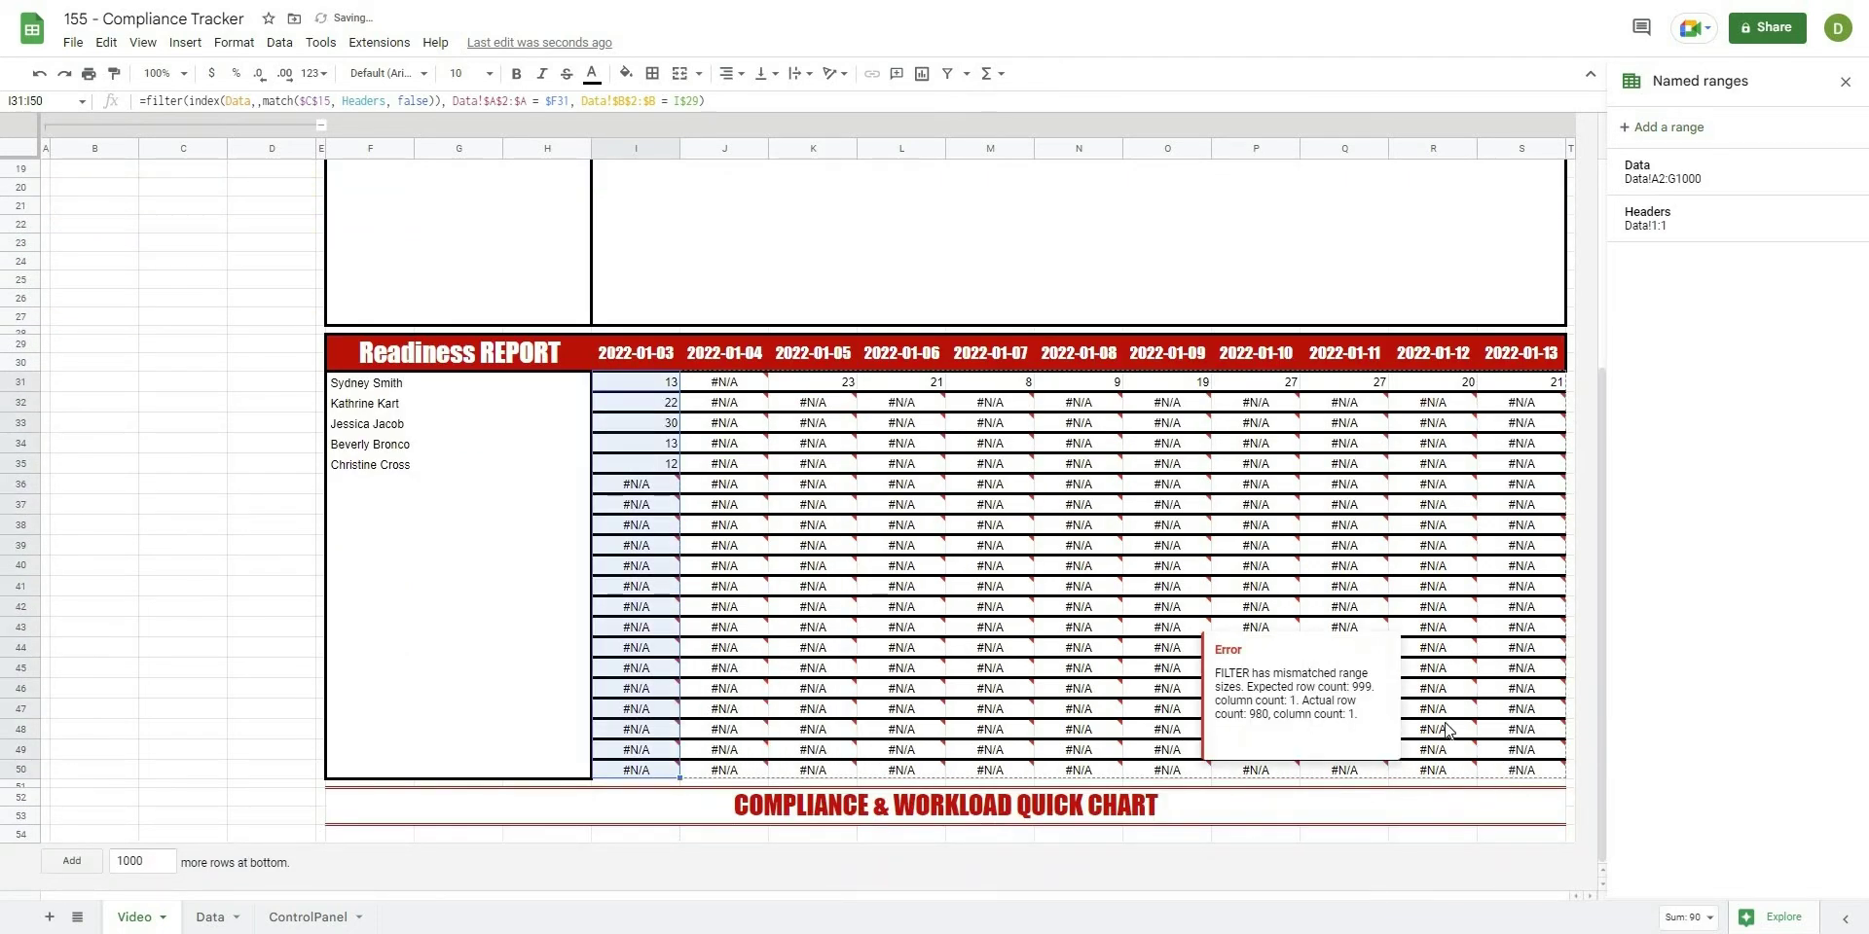
click(990, 606)
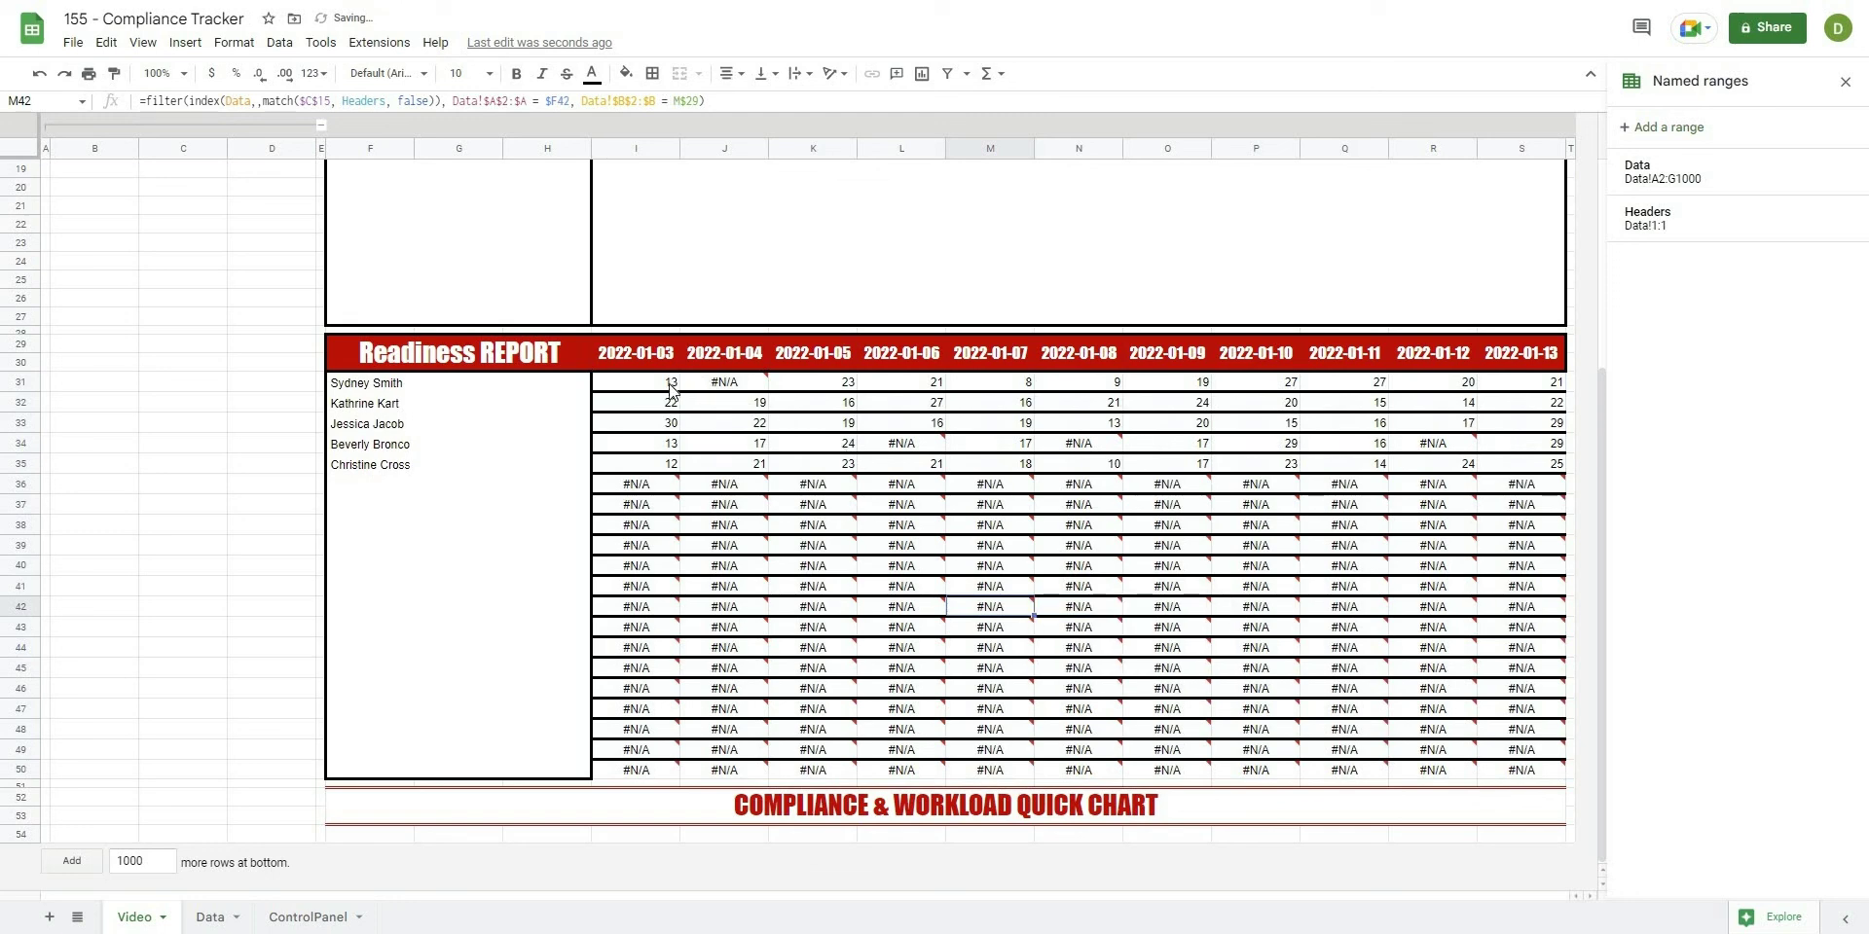
- Examine the report grid's values and #N/A cells, including J31 and the rows without athletes, I36:S50
drag(638, 382, 1518, 465)
click(1267, 552)
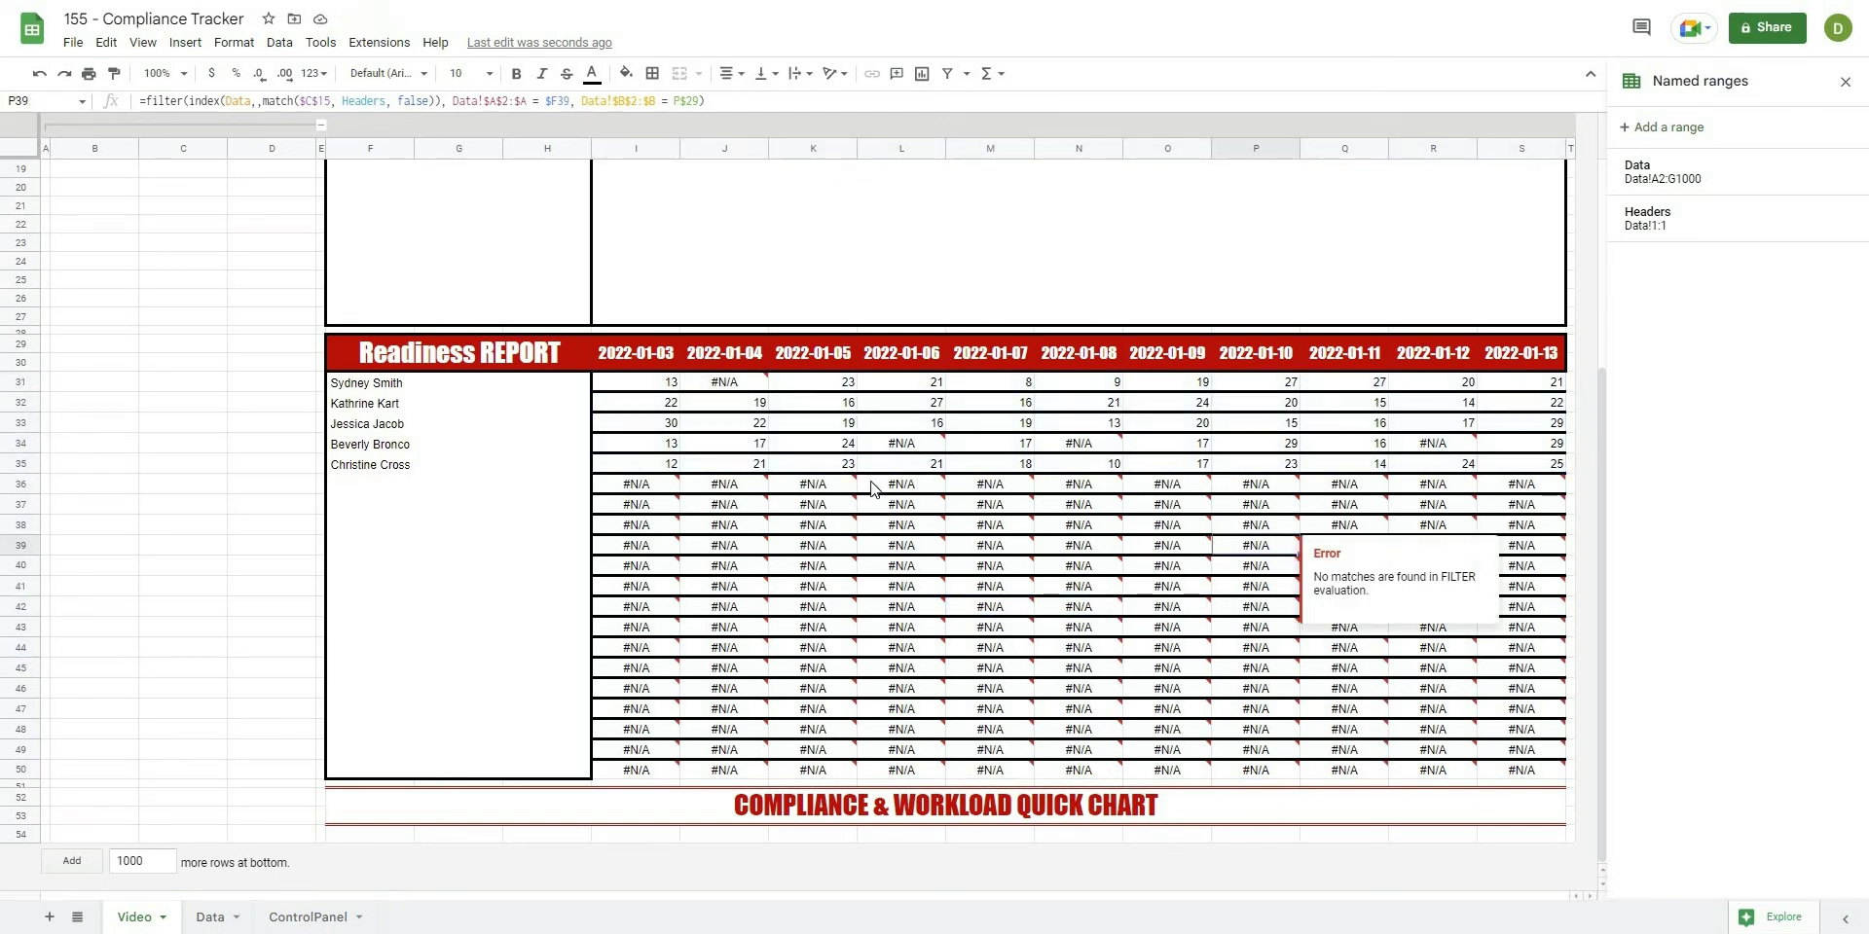
click(720, 389)
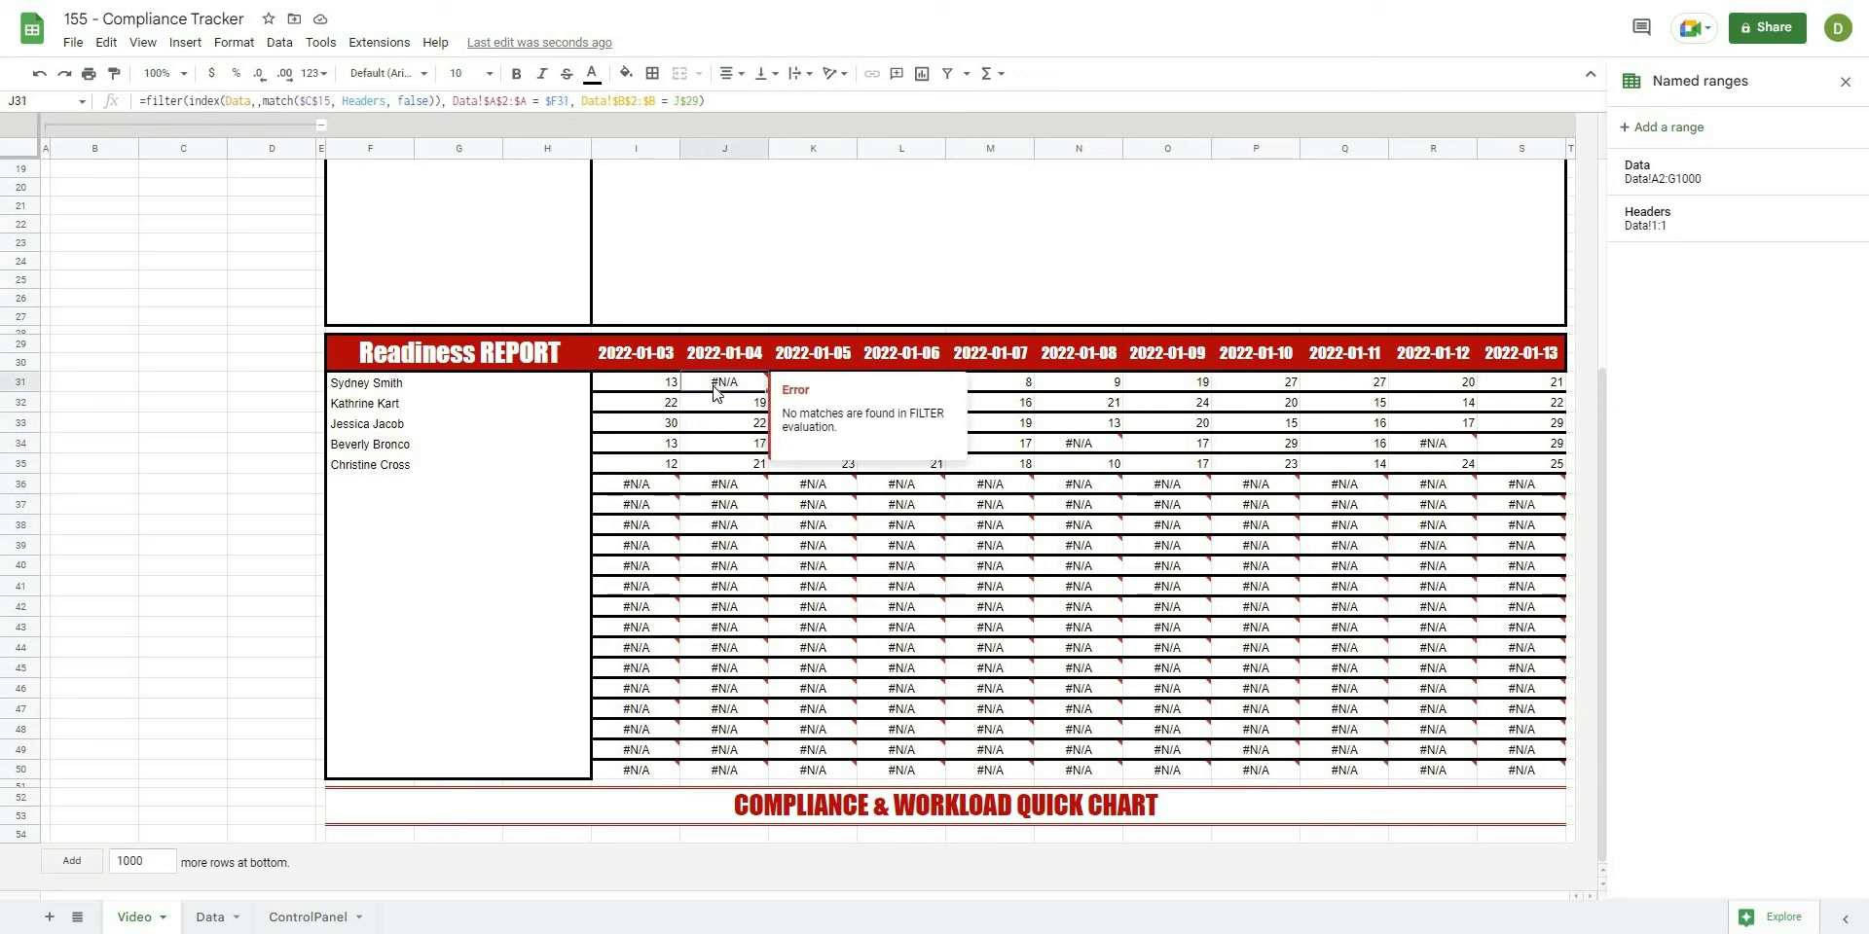
drag(631, 489, 1518, 781)
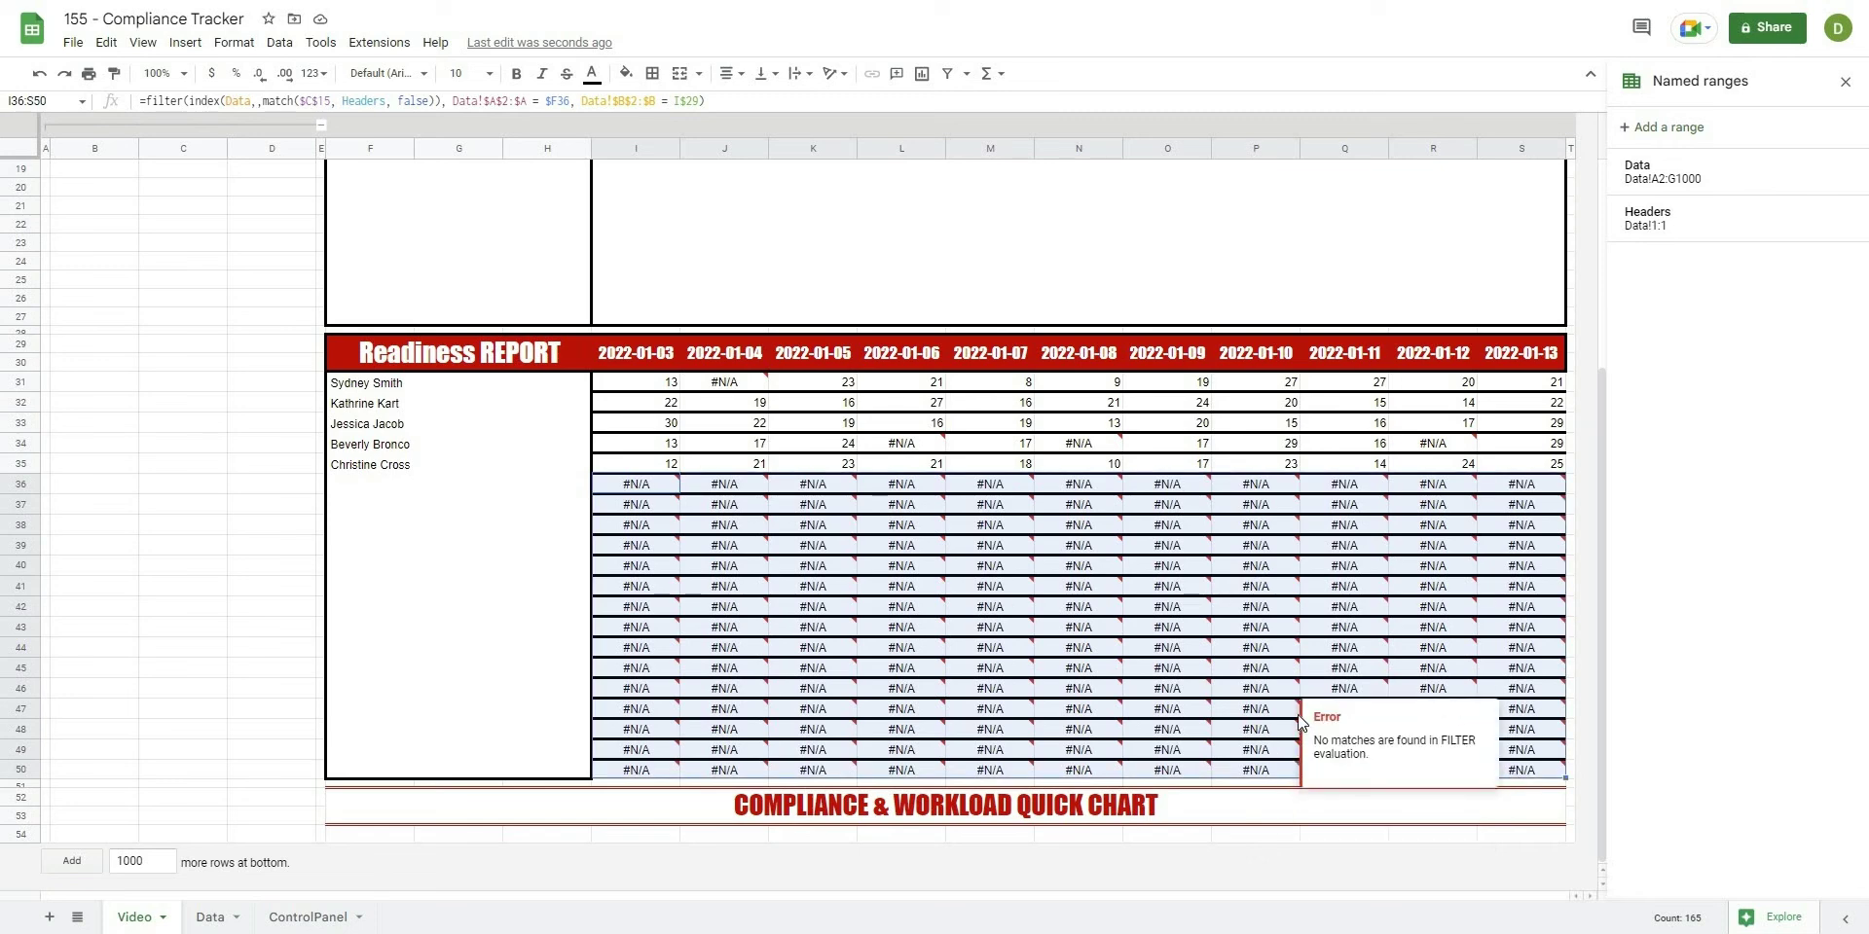
- Wrap the I31 filter formula in IFERROR with an empty string ("") as the fallback value
click(635, 381)
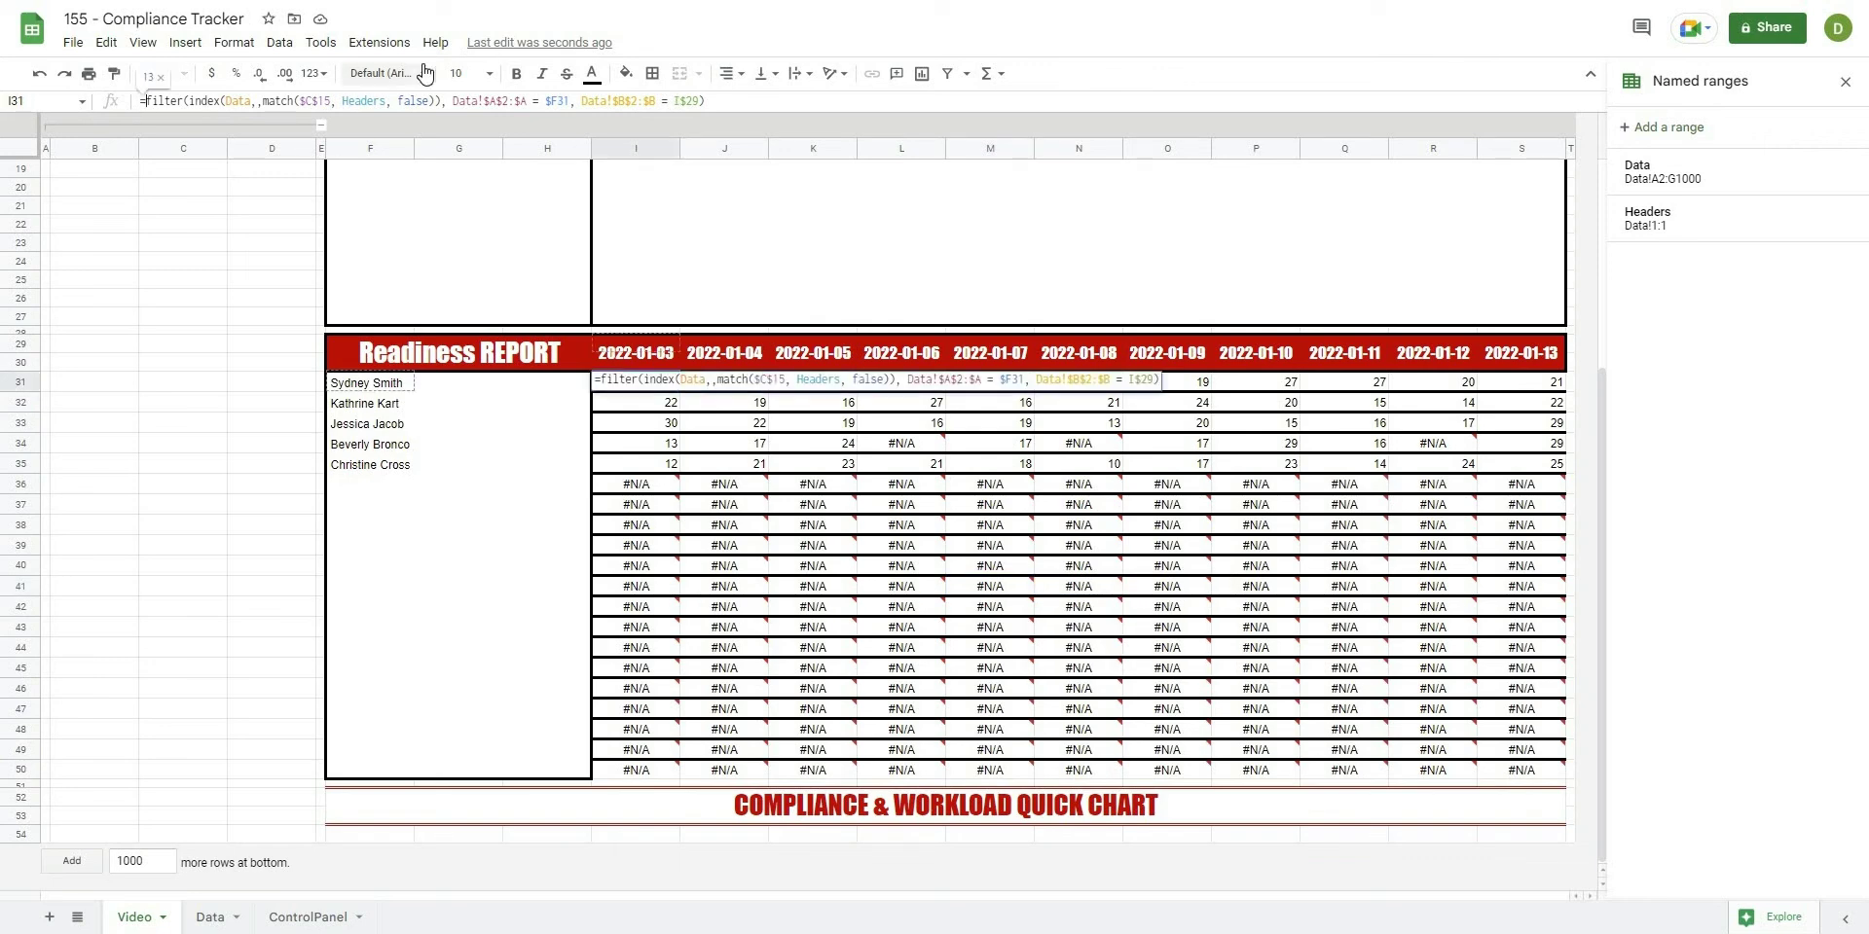
key(F2)
key(Home)
key(Right)
text(iferror()
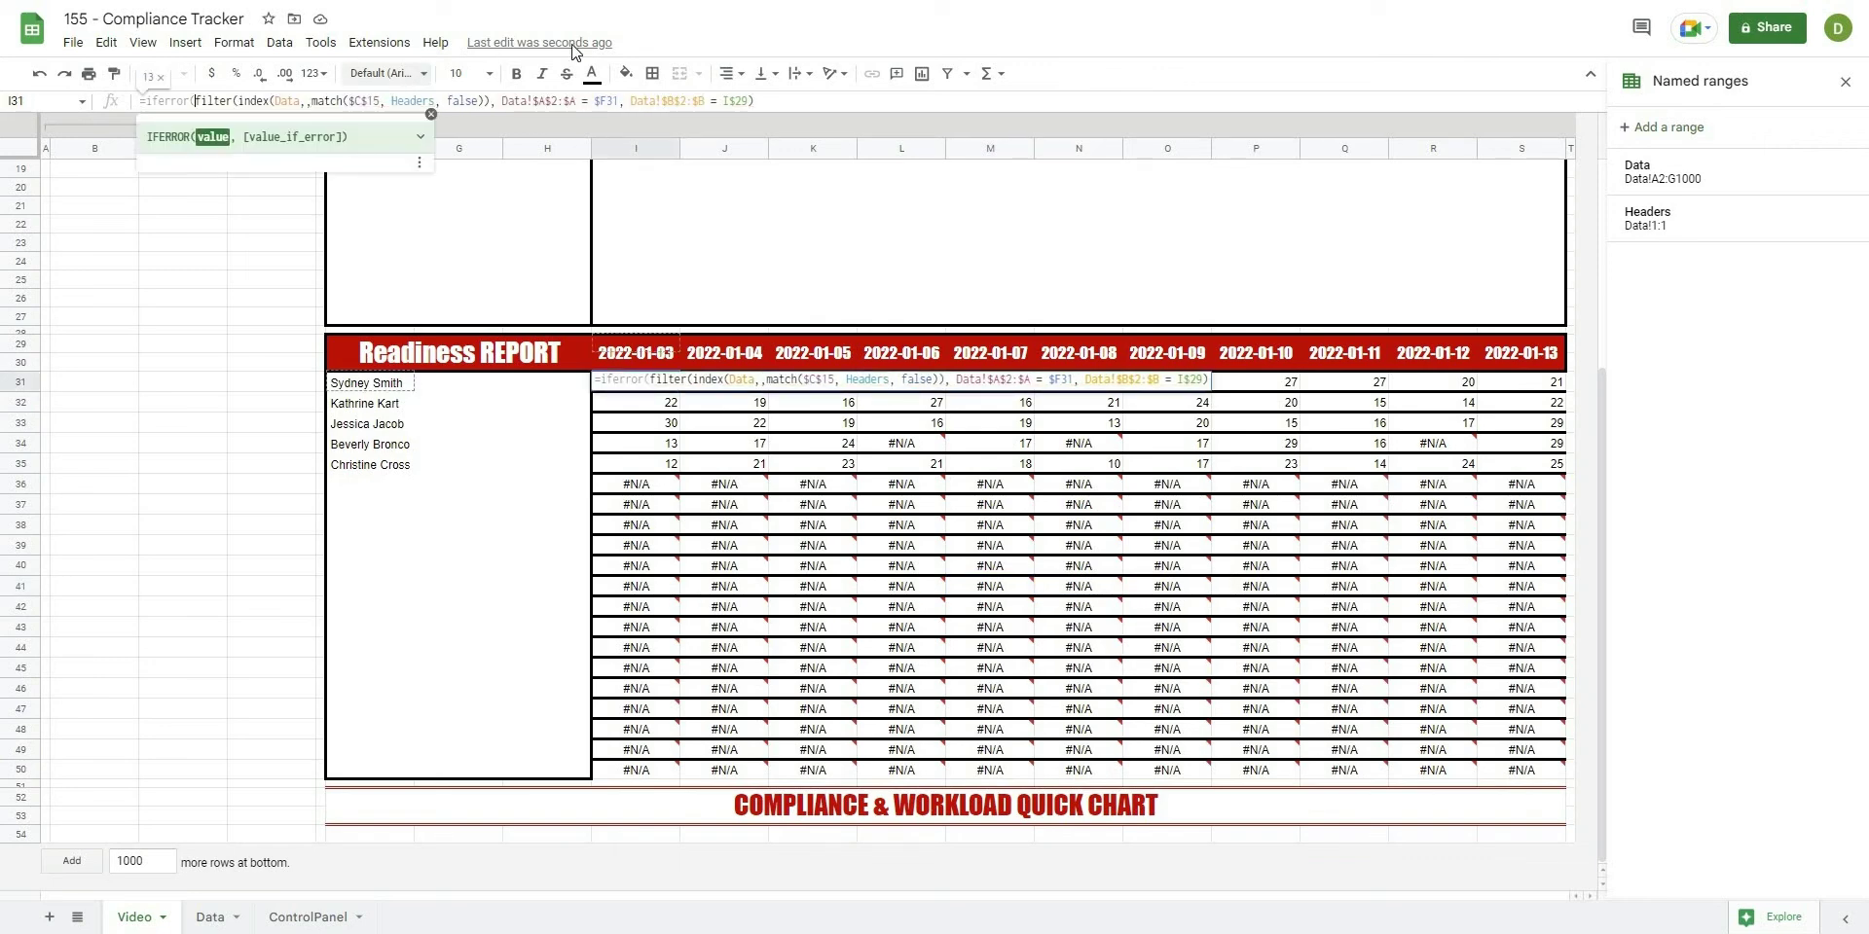
key(End)
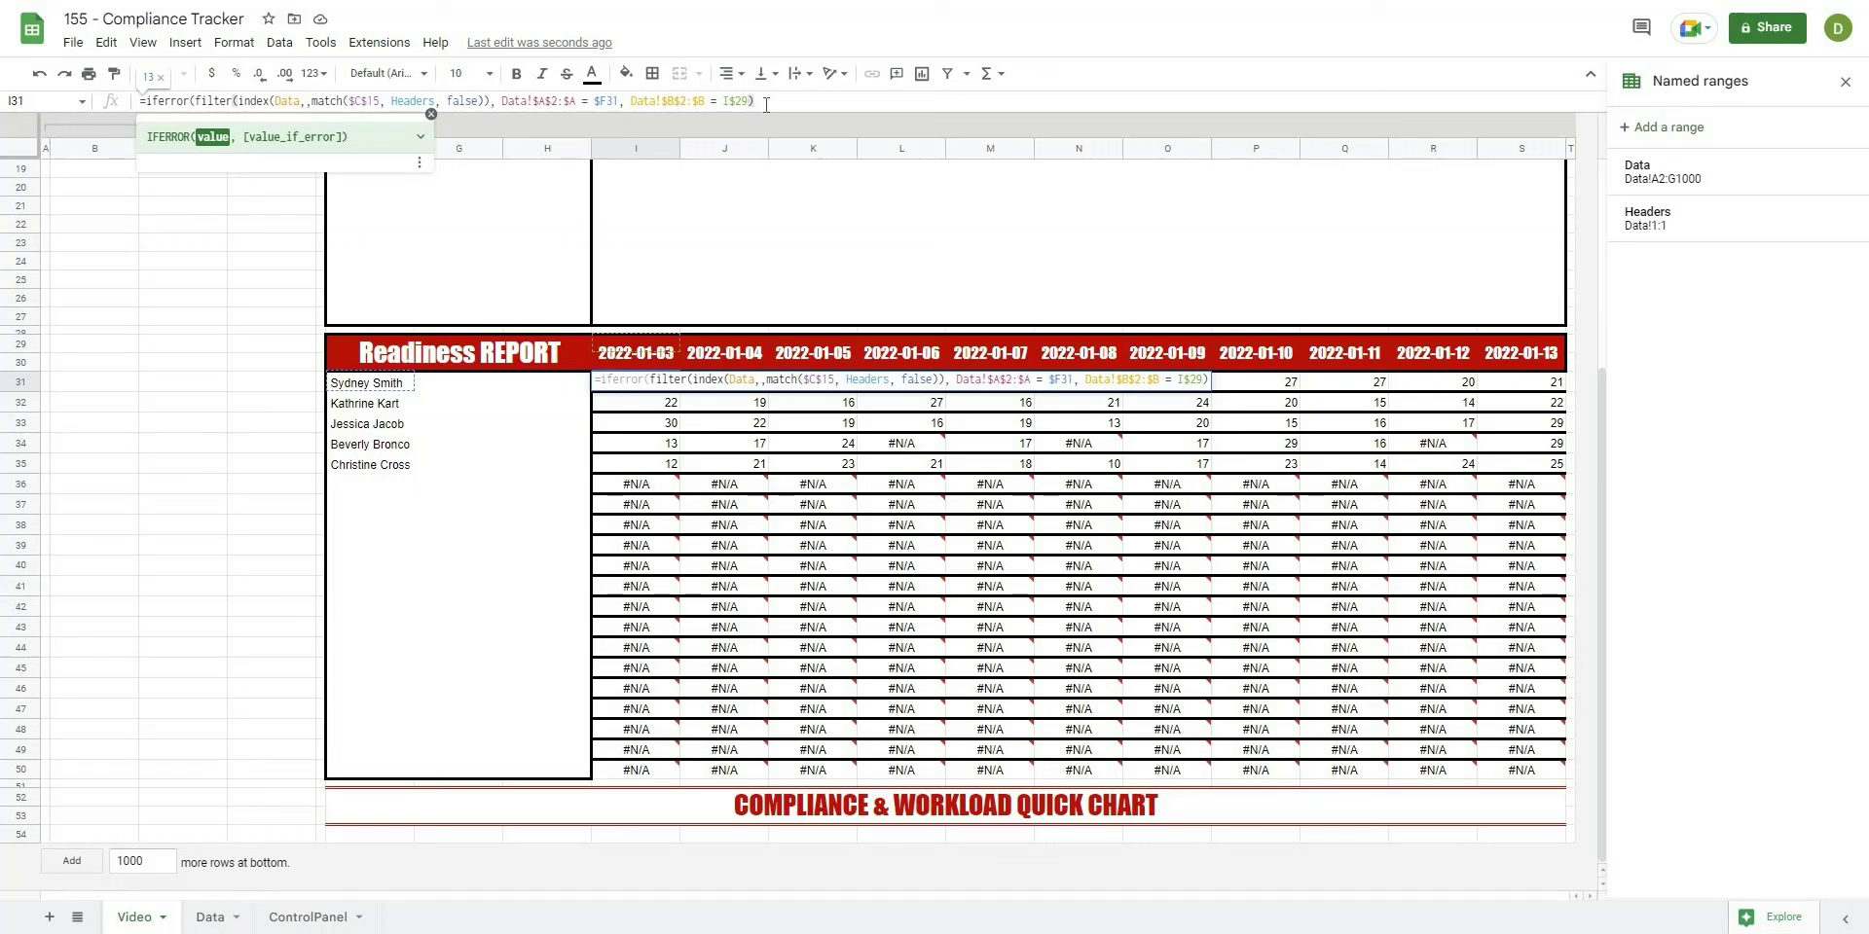
text(, ")
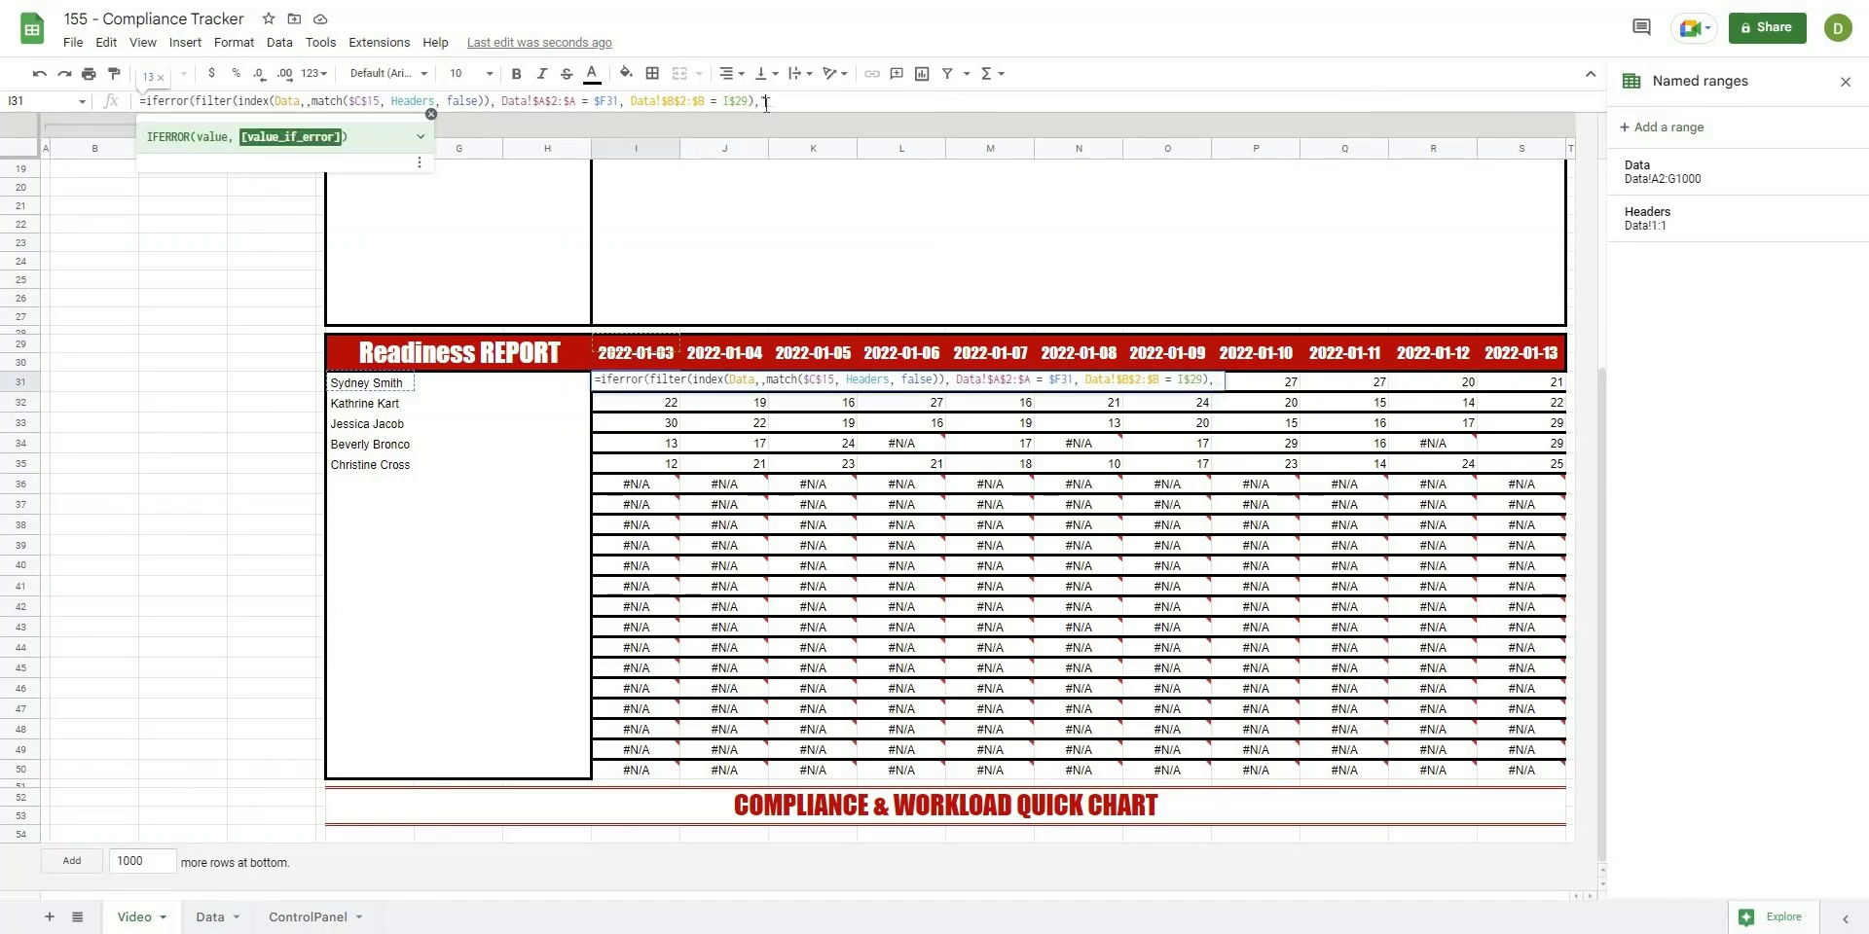
text("))
key(Return)
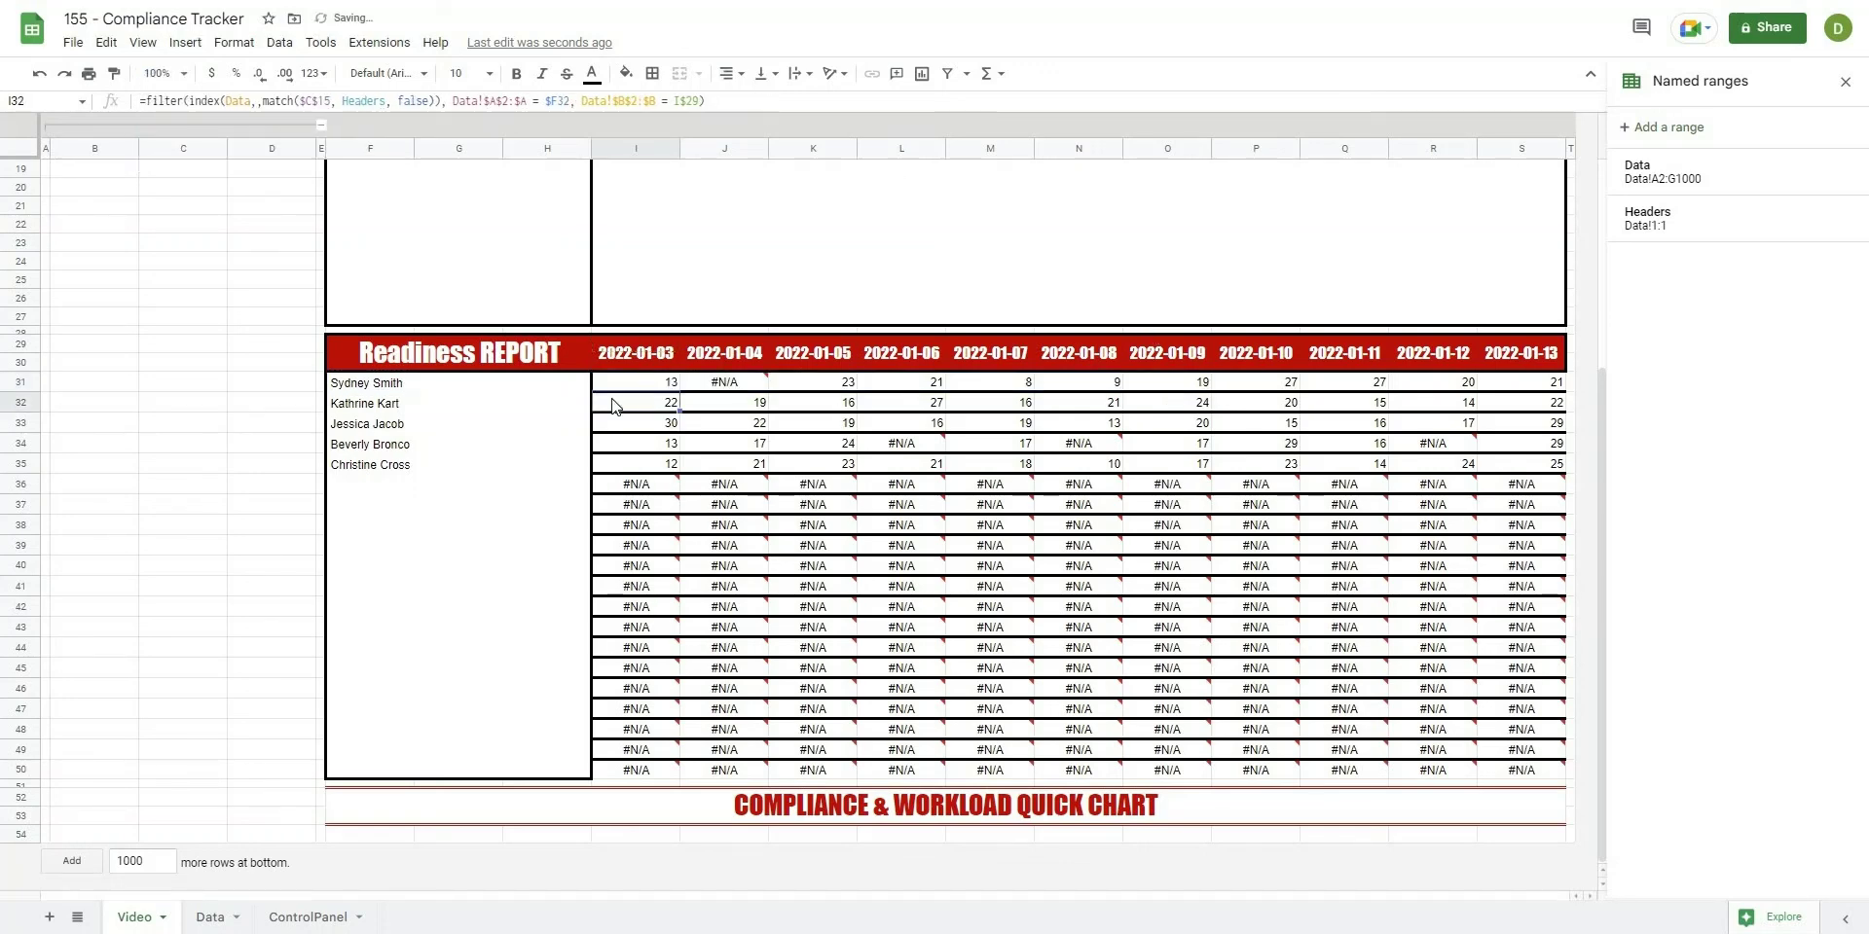
- Fill the IFERROR version of the I31 formula across to column S and down to row 50
click(668, 385)
drag(679, 391, 1554, 397)
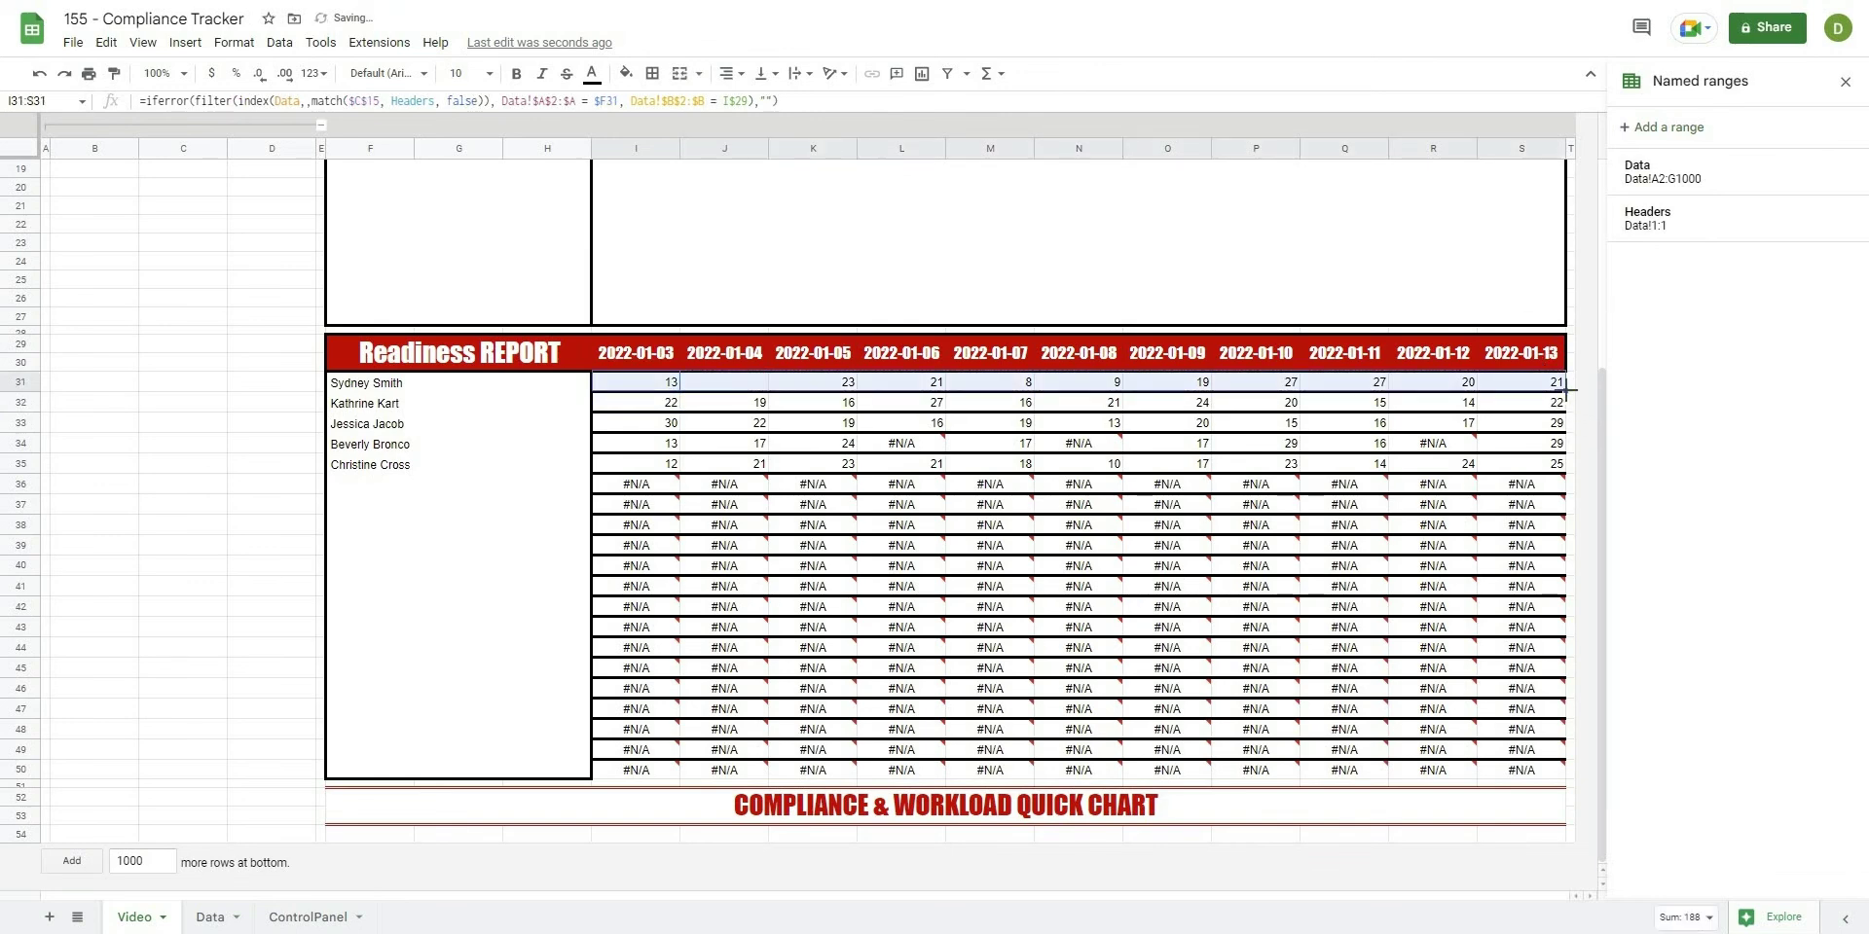
drag(1554, 536, 759, 501)
click(759, 500)
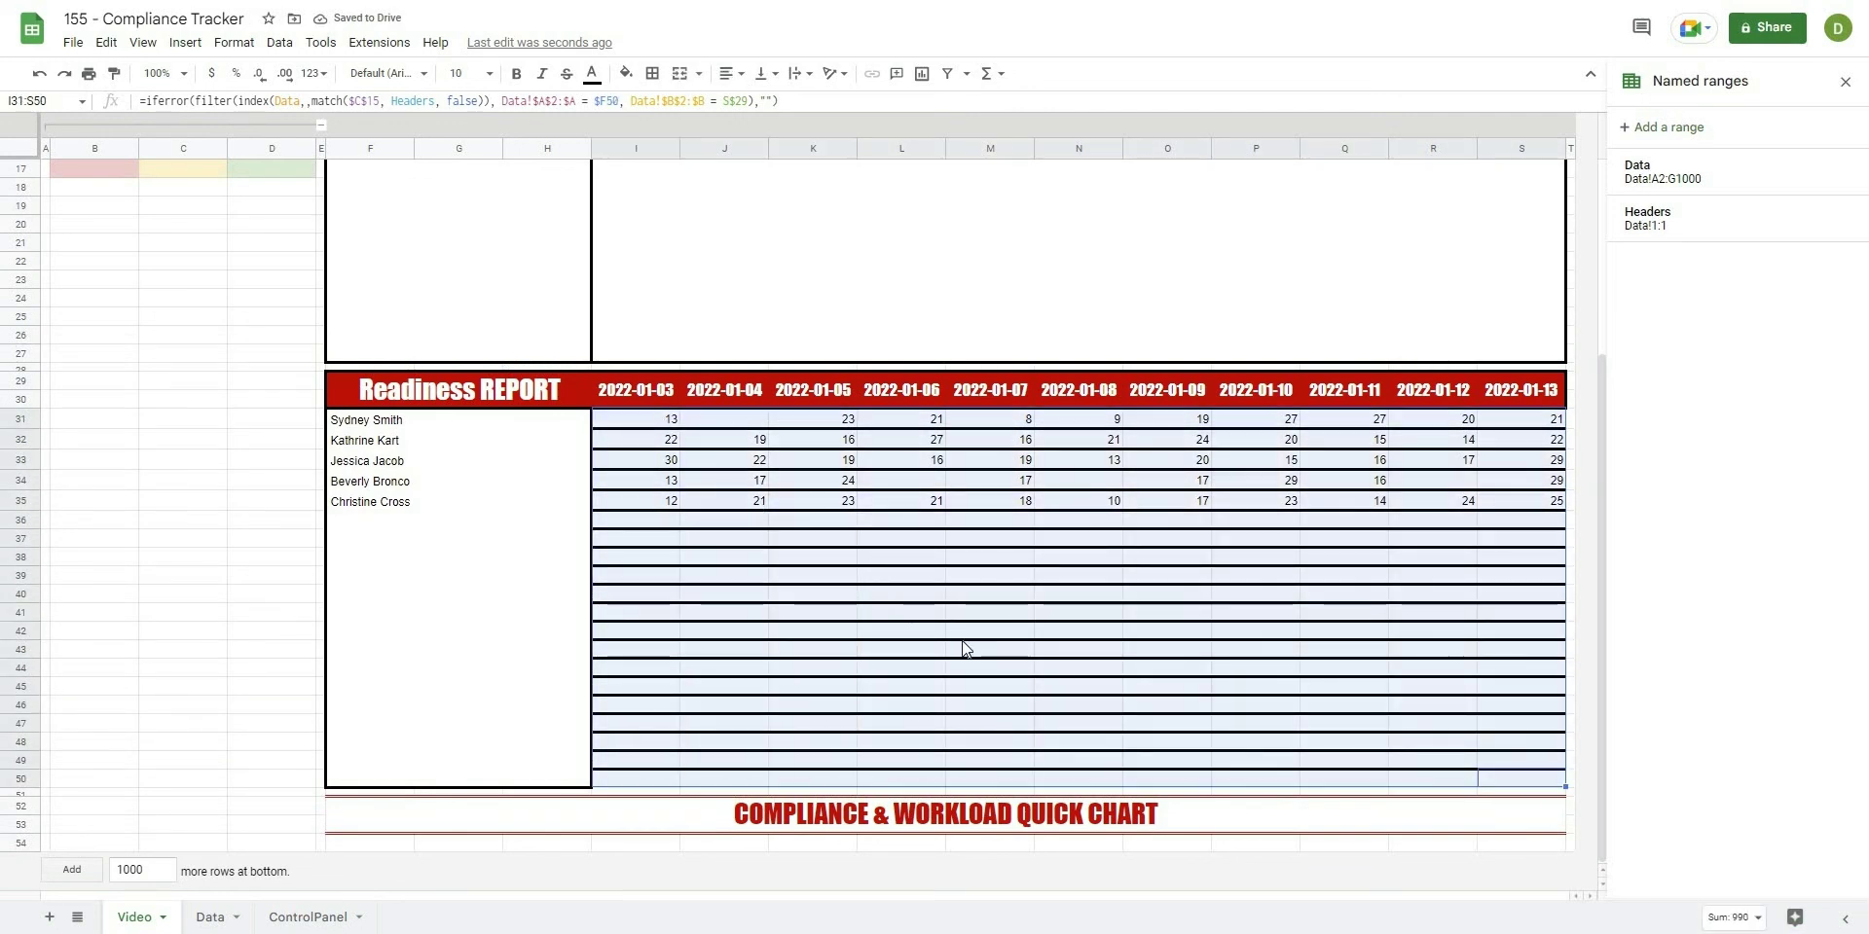
scroll(995, 641, up, 1)
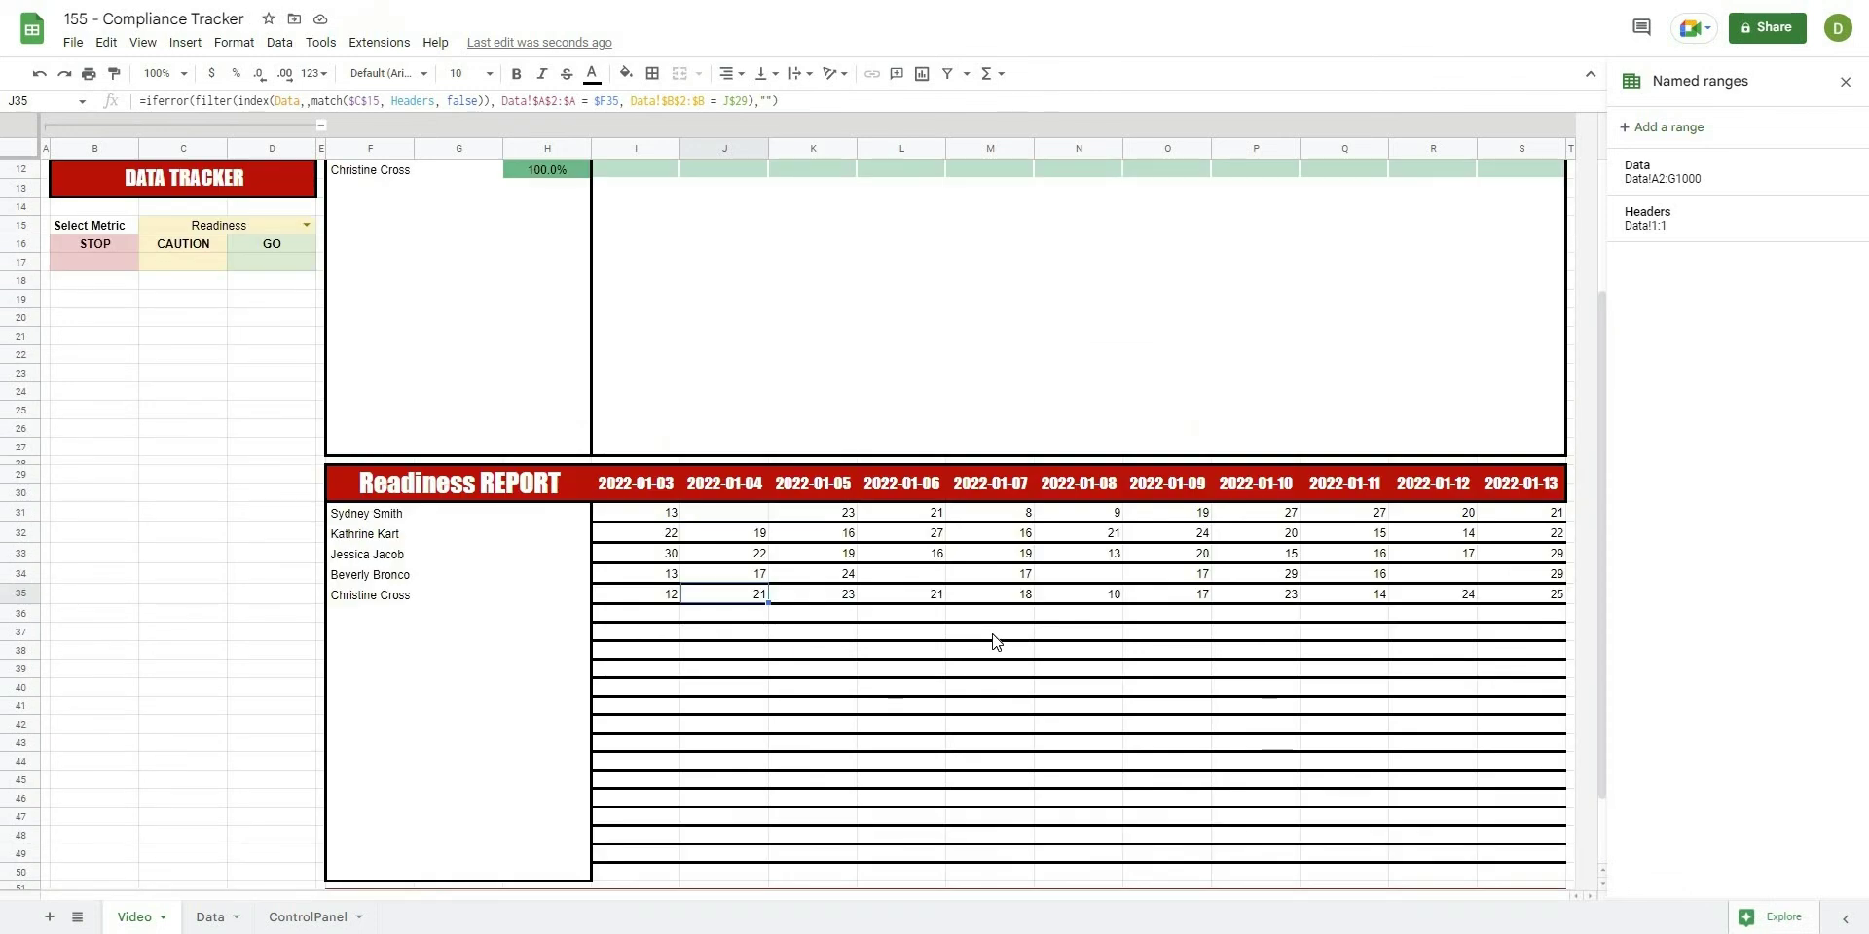
scroll(994, 642, down, 1)
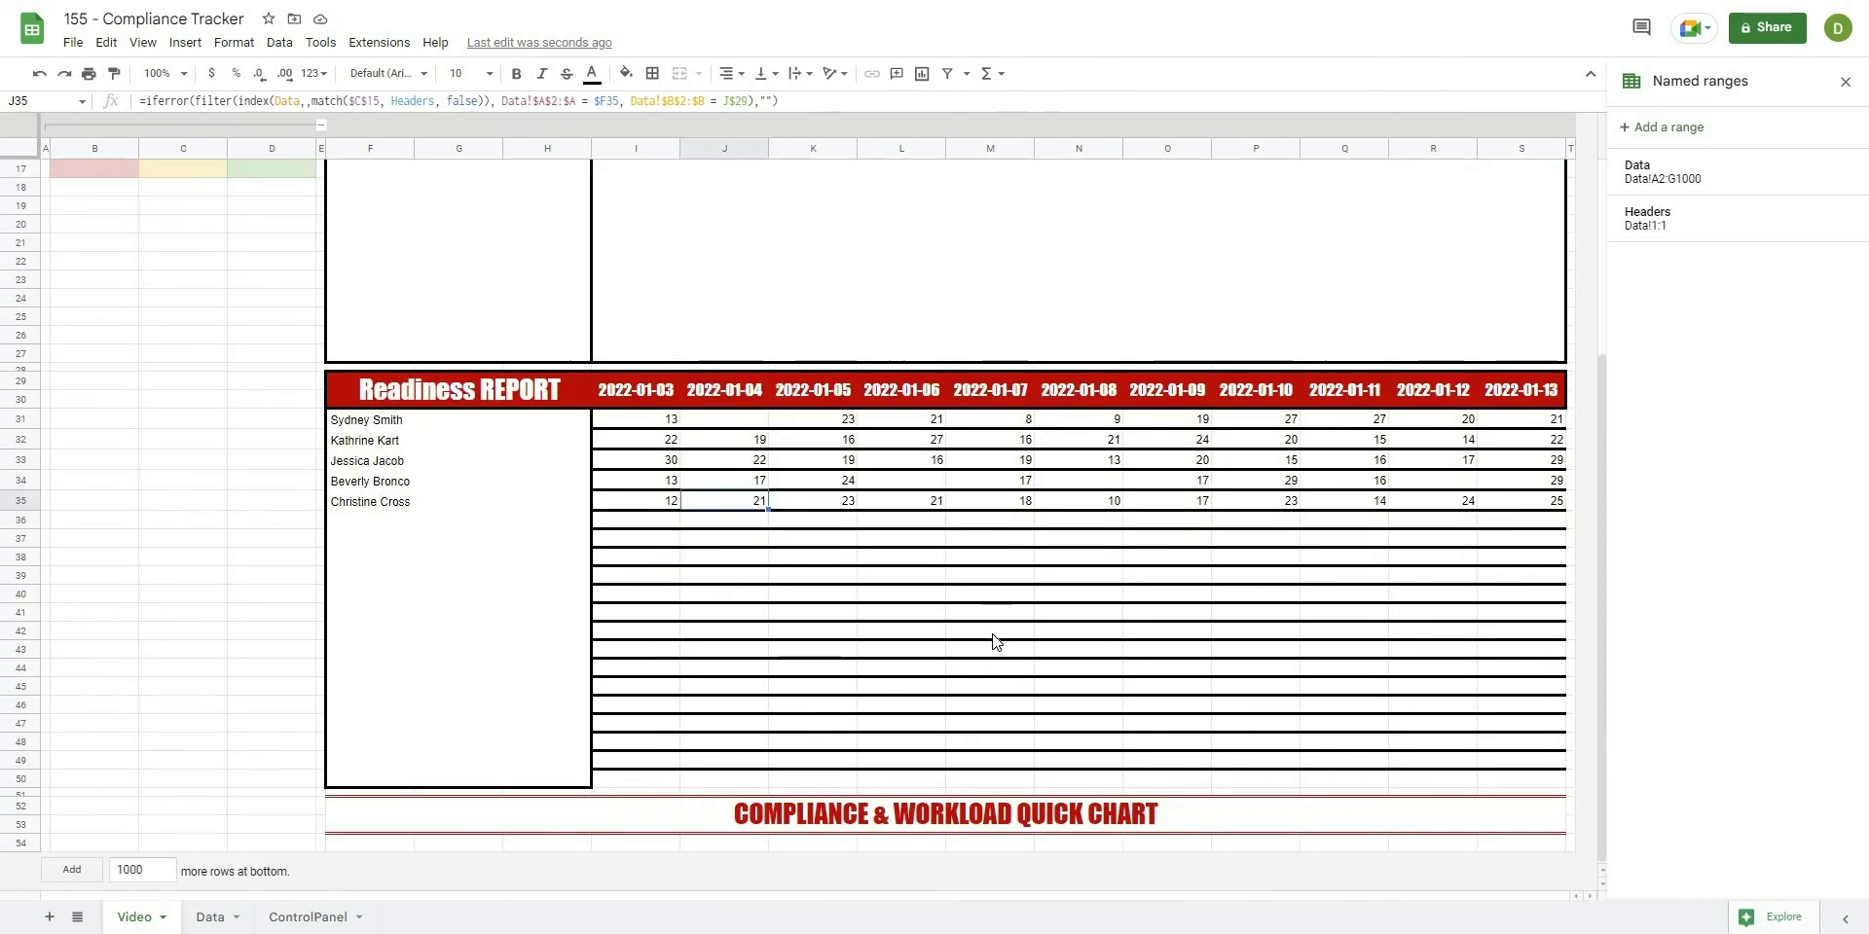
- Apply a thick black outer border around the report values in I31:S50
click(1468, 594)
drag(626, 426, 1512, 781)
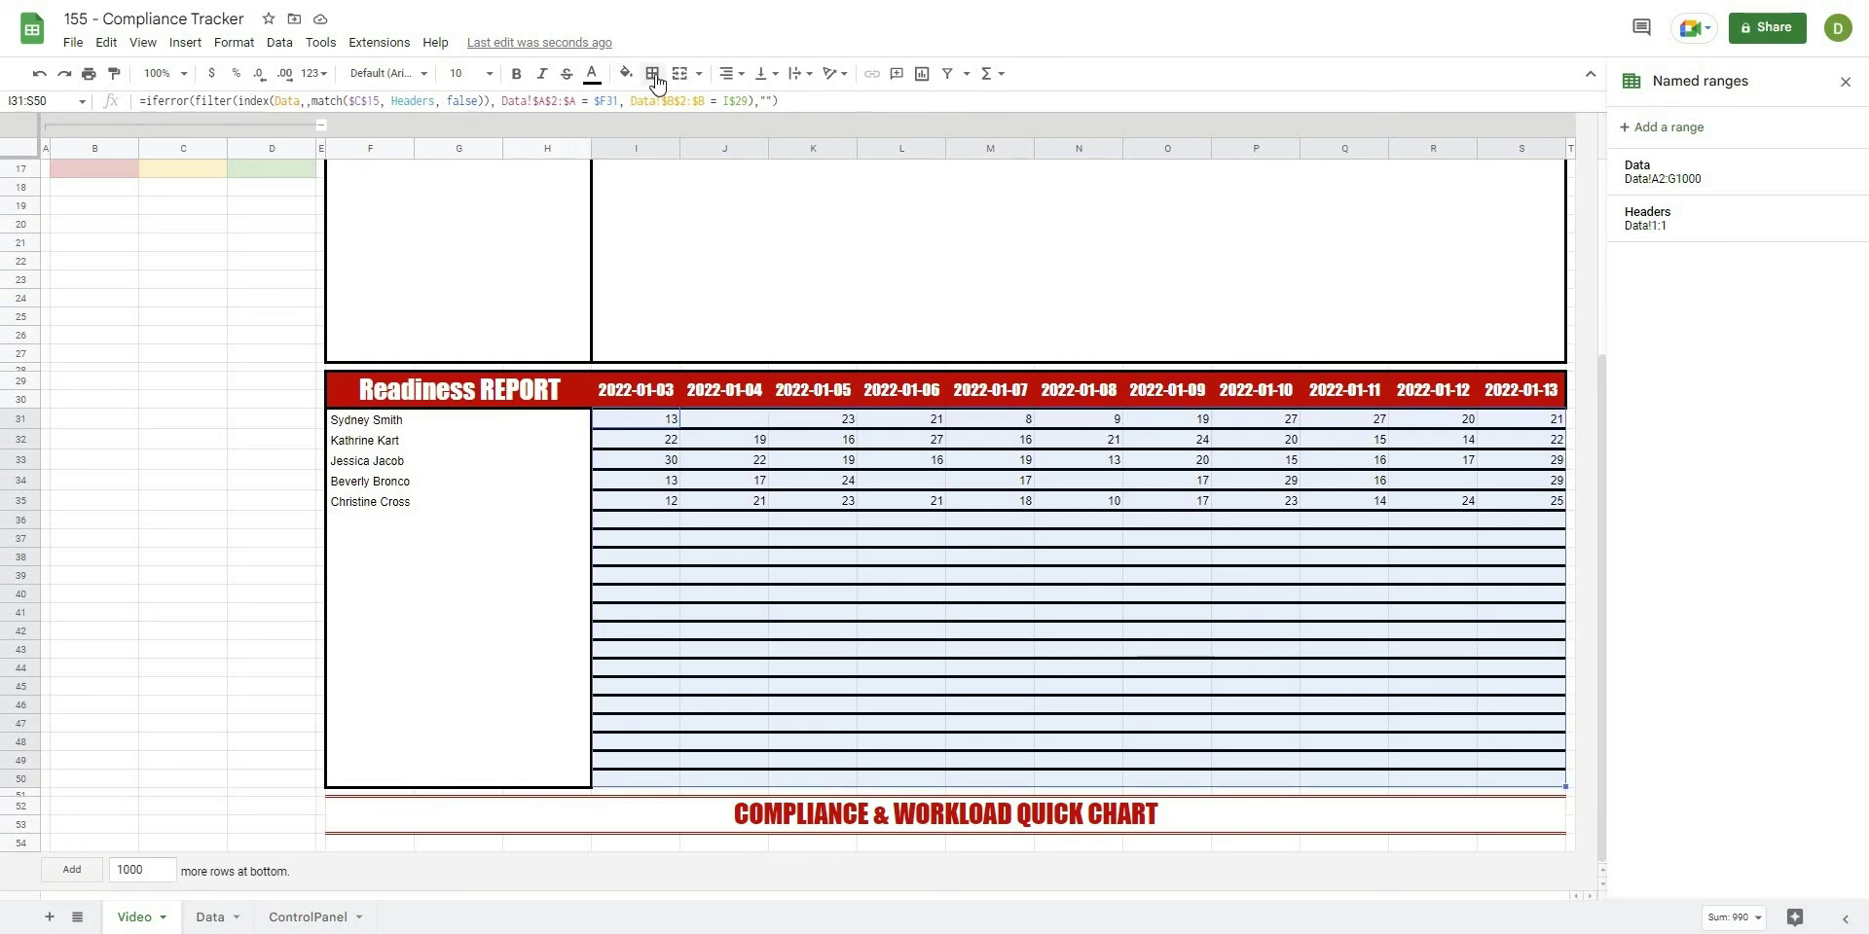
click(652, 73)
click(784, 132)
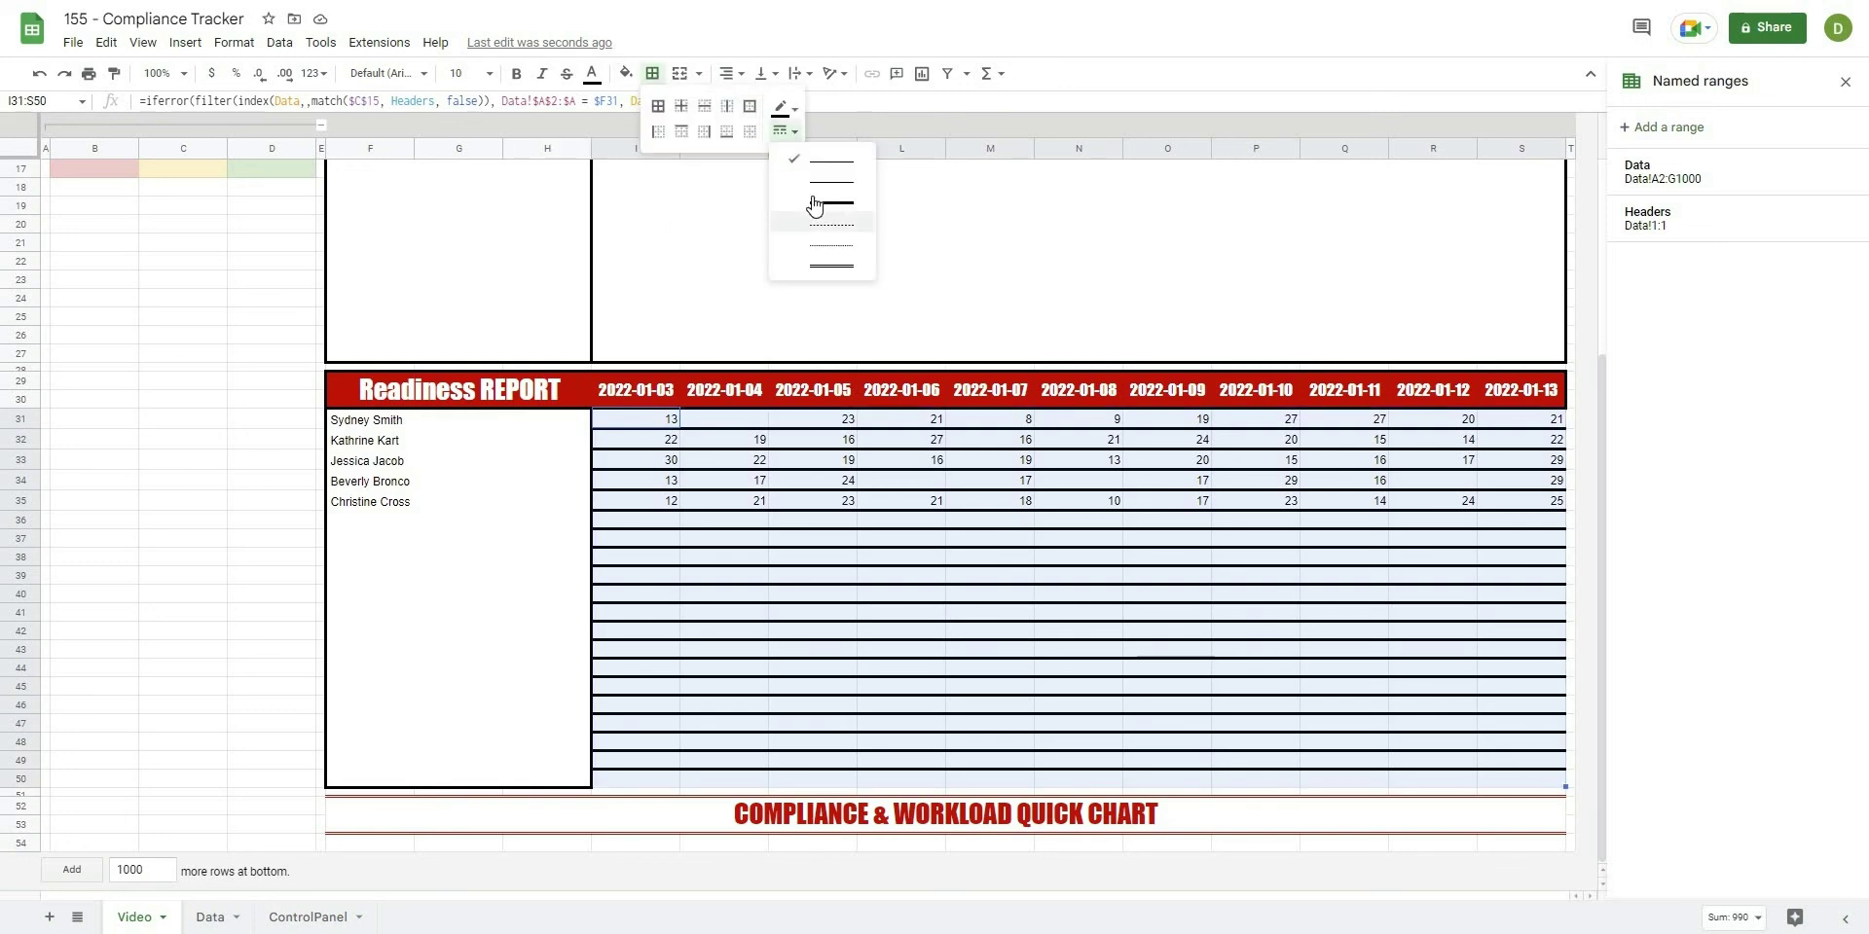
click(815, 199)
click(749, 106)
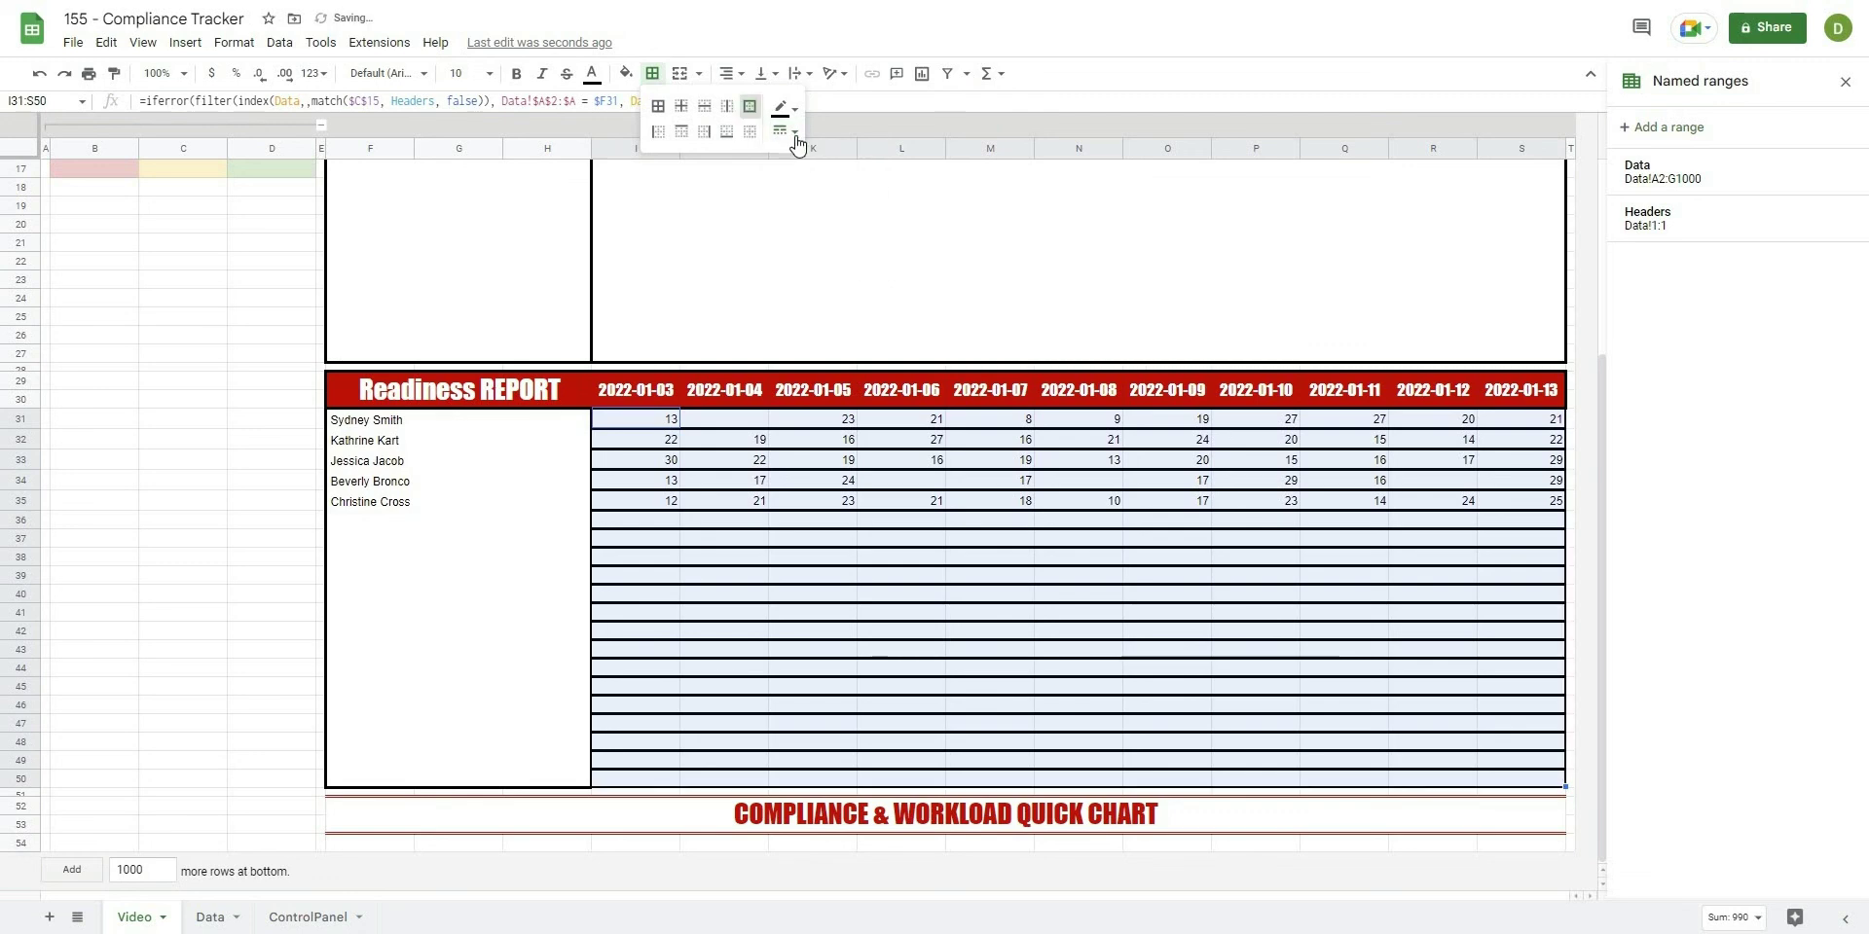
click(787, 132)
click(815, 200)
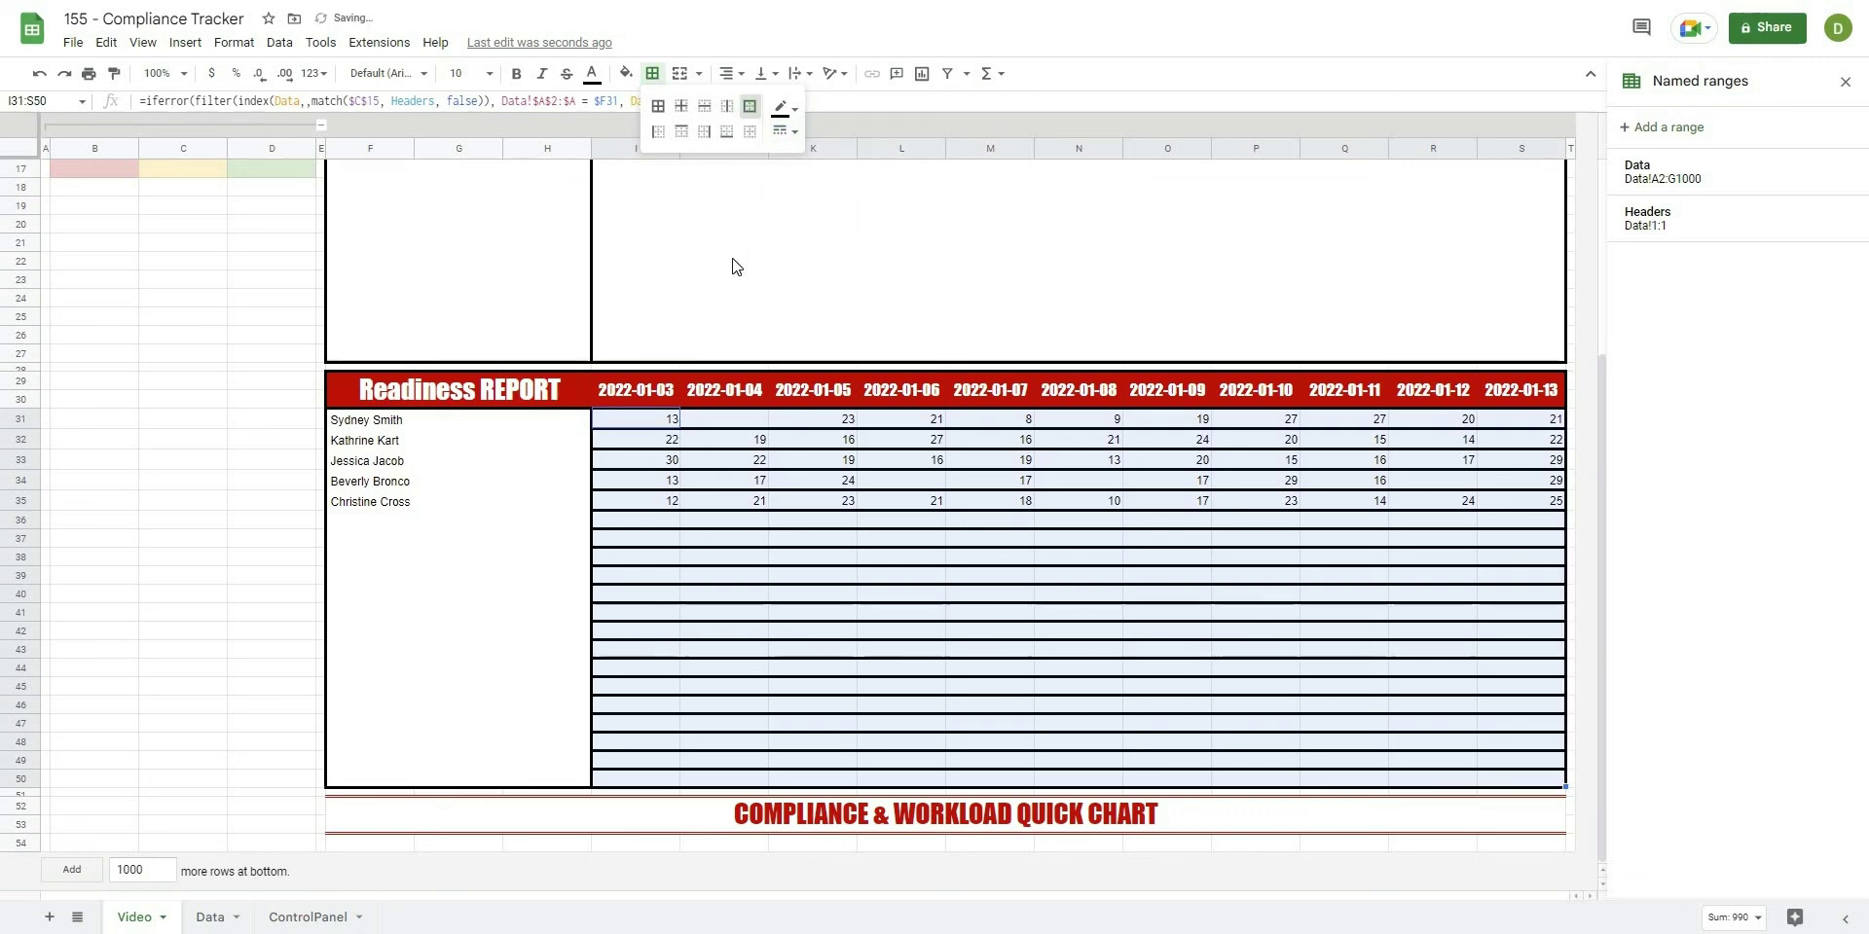
- Set the inner borders of I31:S50 to thin white lines
click(681, 106)
click(784, 131)
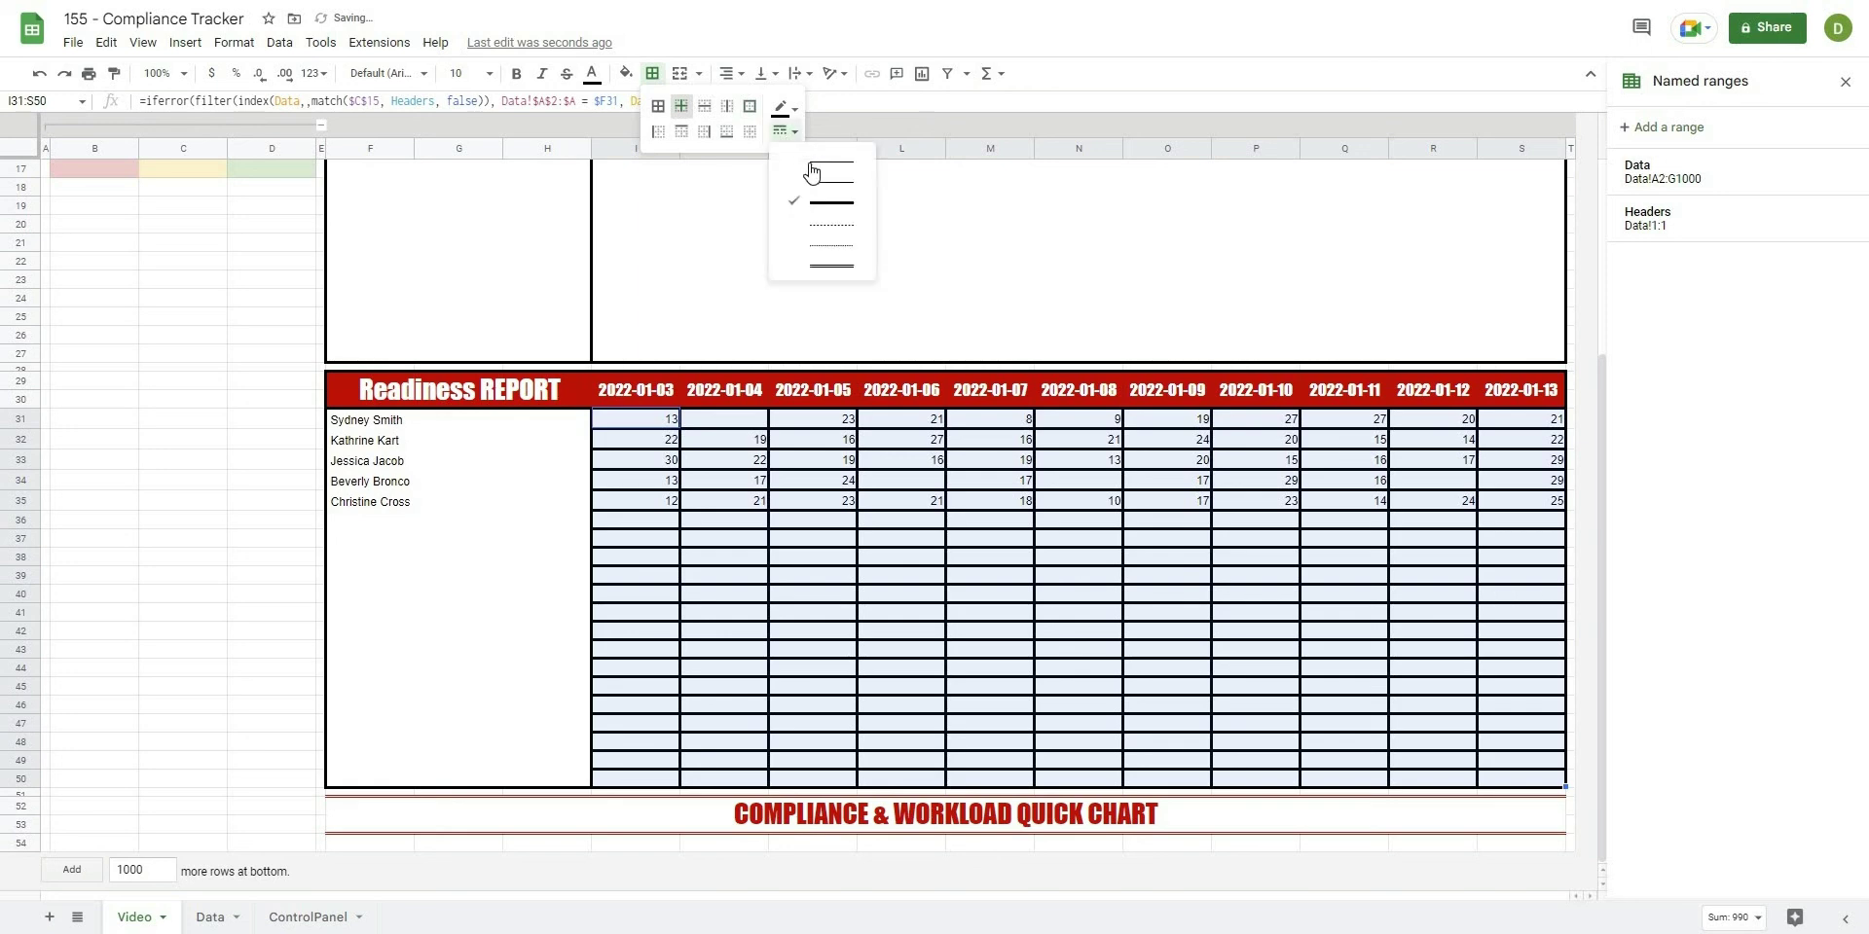
click(814, 157)
click(796, 121)
click(808, 174)
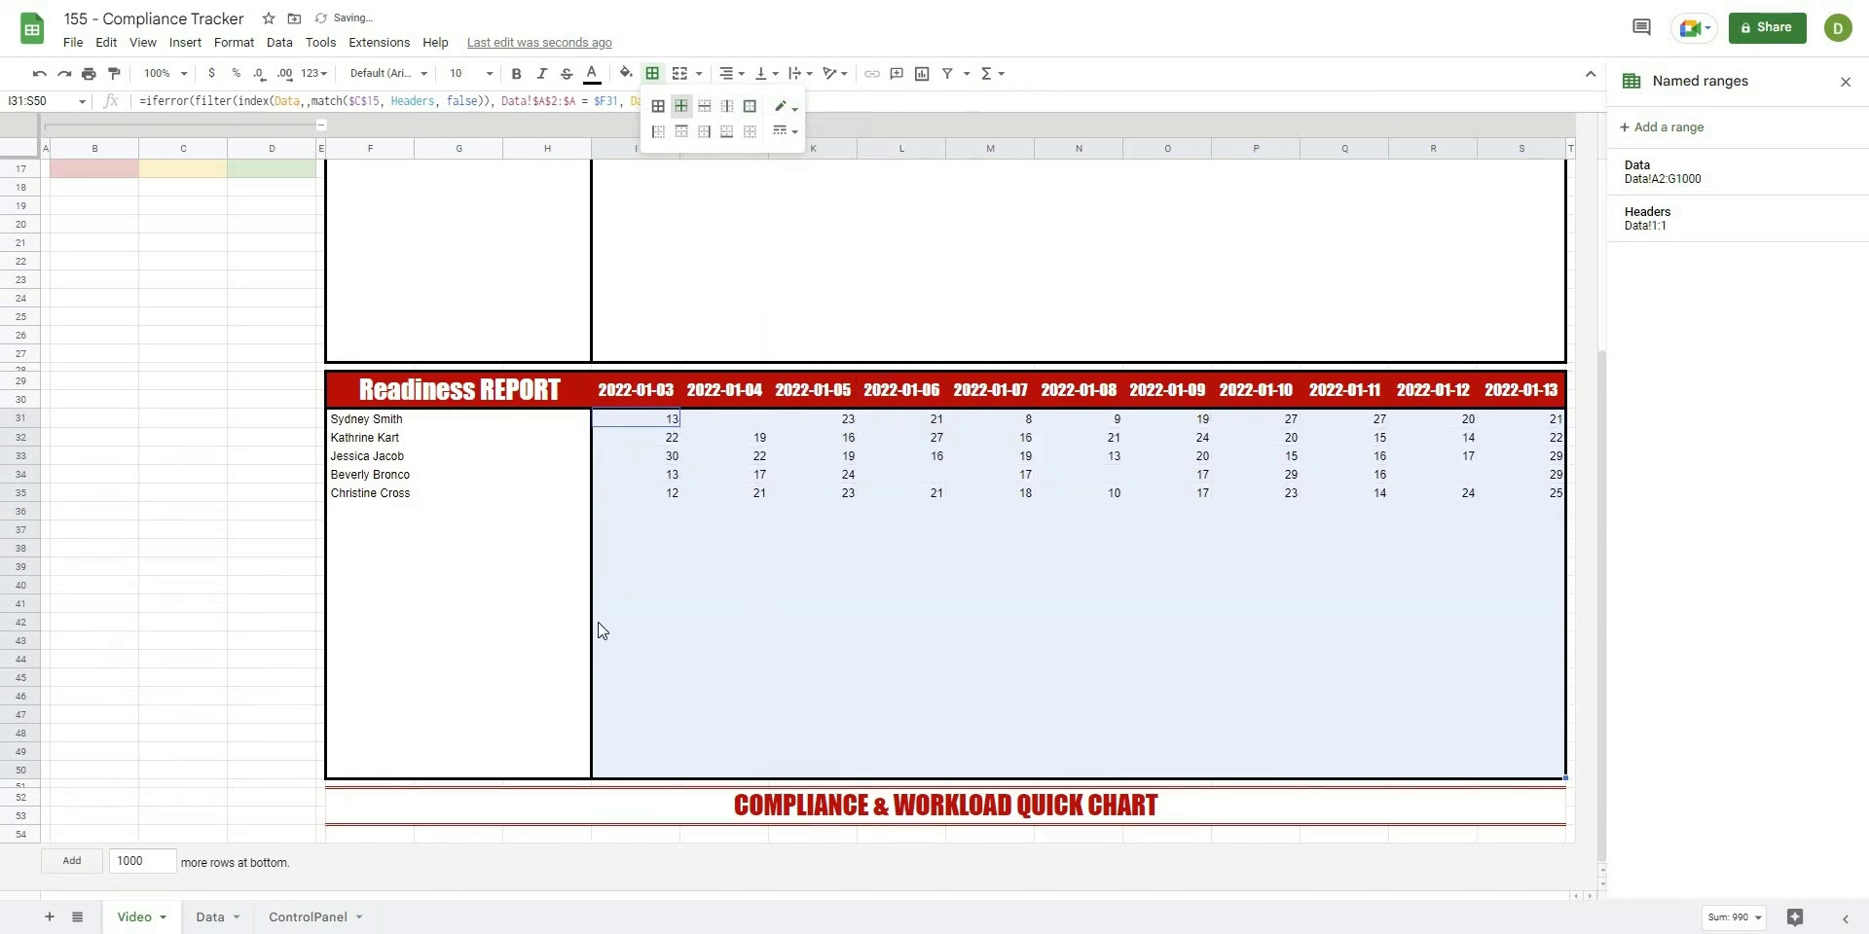
- Make the report values in I31:S50 bold and centre them horizontally
click(812, 620)
scroll(514, 617, up, 3)
drag(627, 551, 1544, 755)
scroll(1071, 779, down, 2)
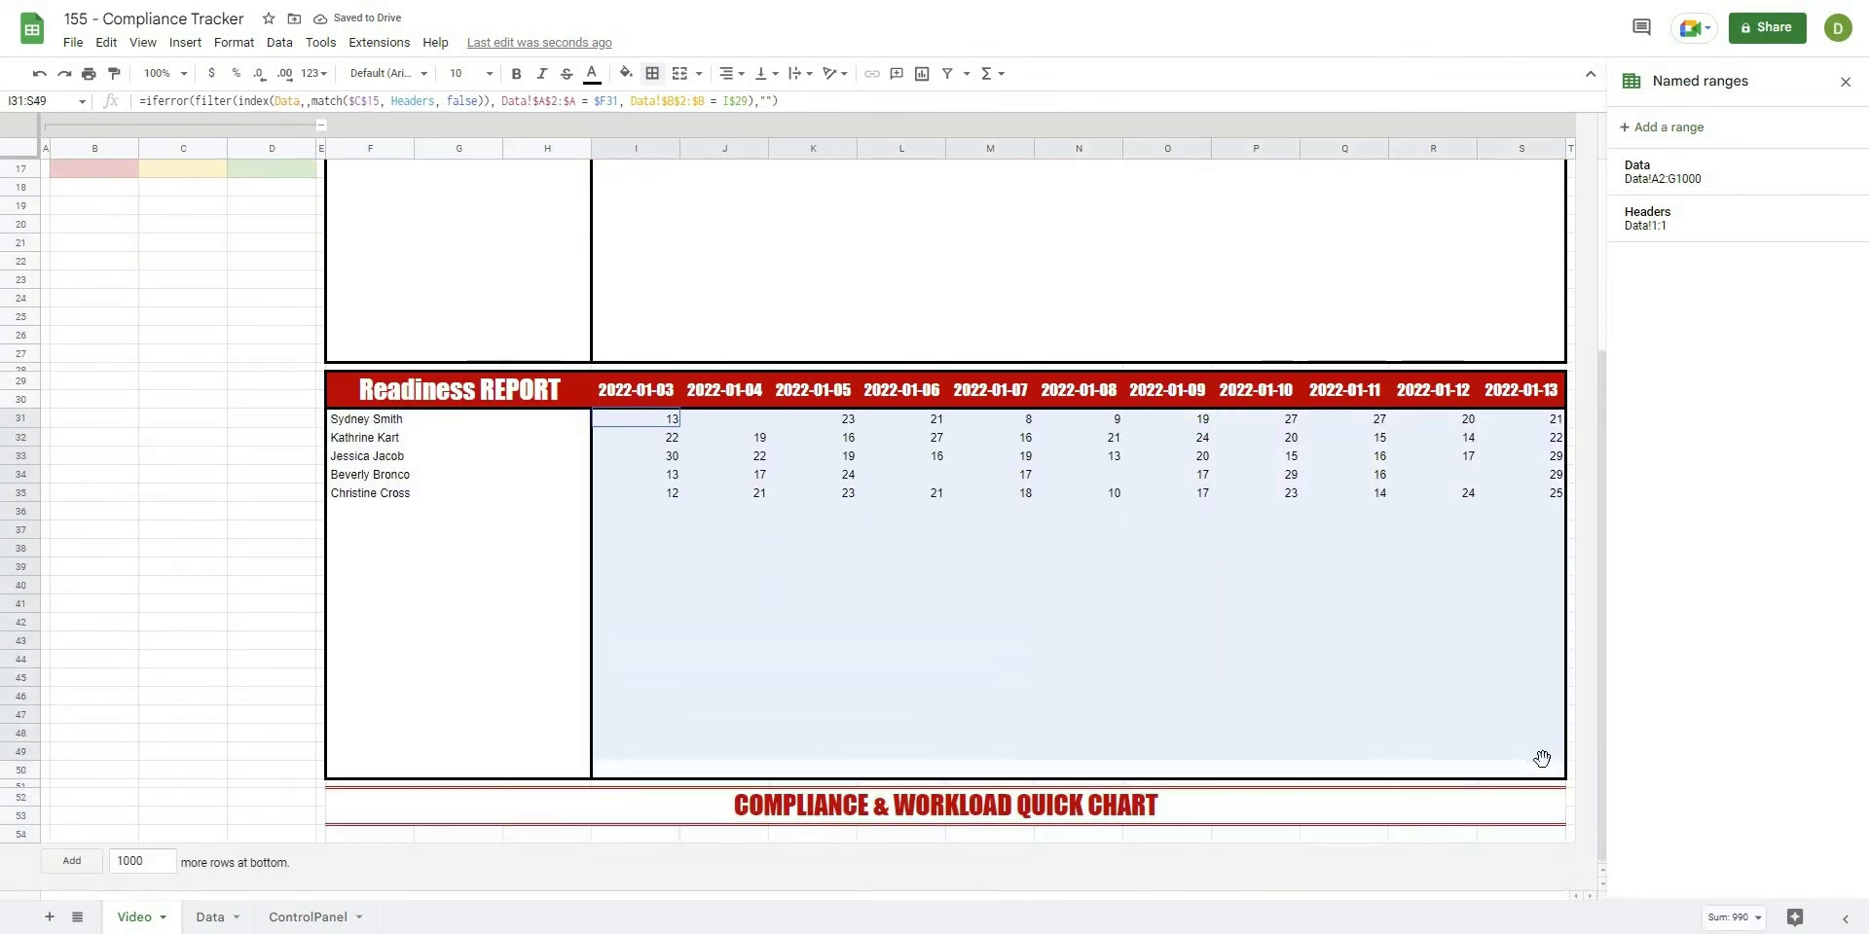
drag(634, 429, 634, 424)
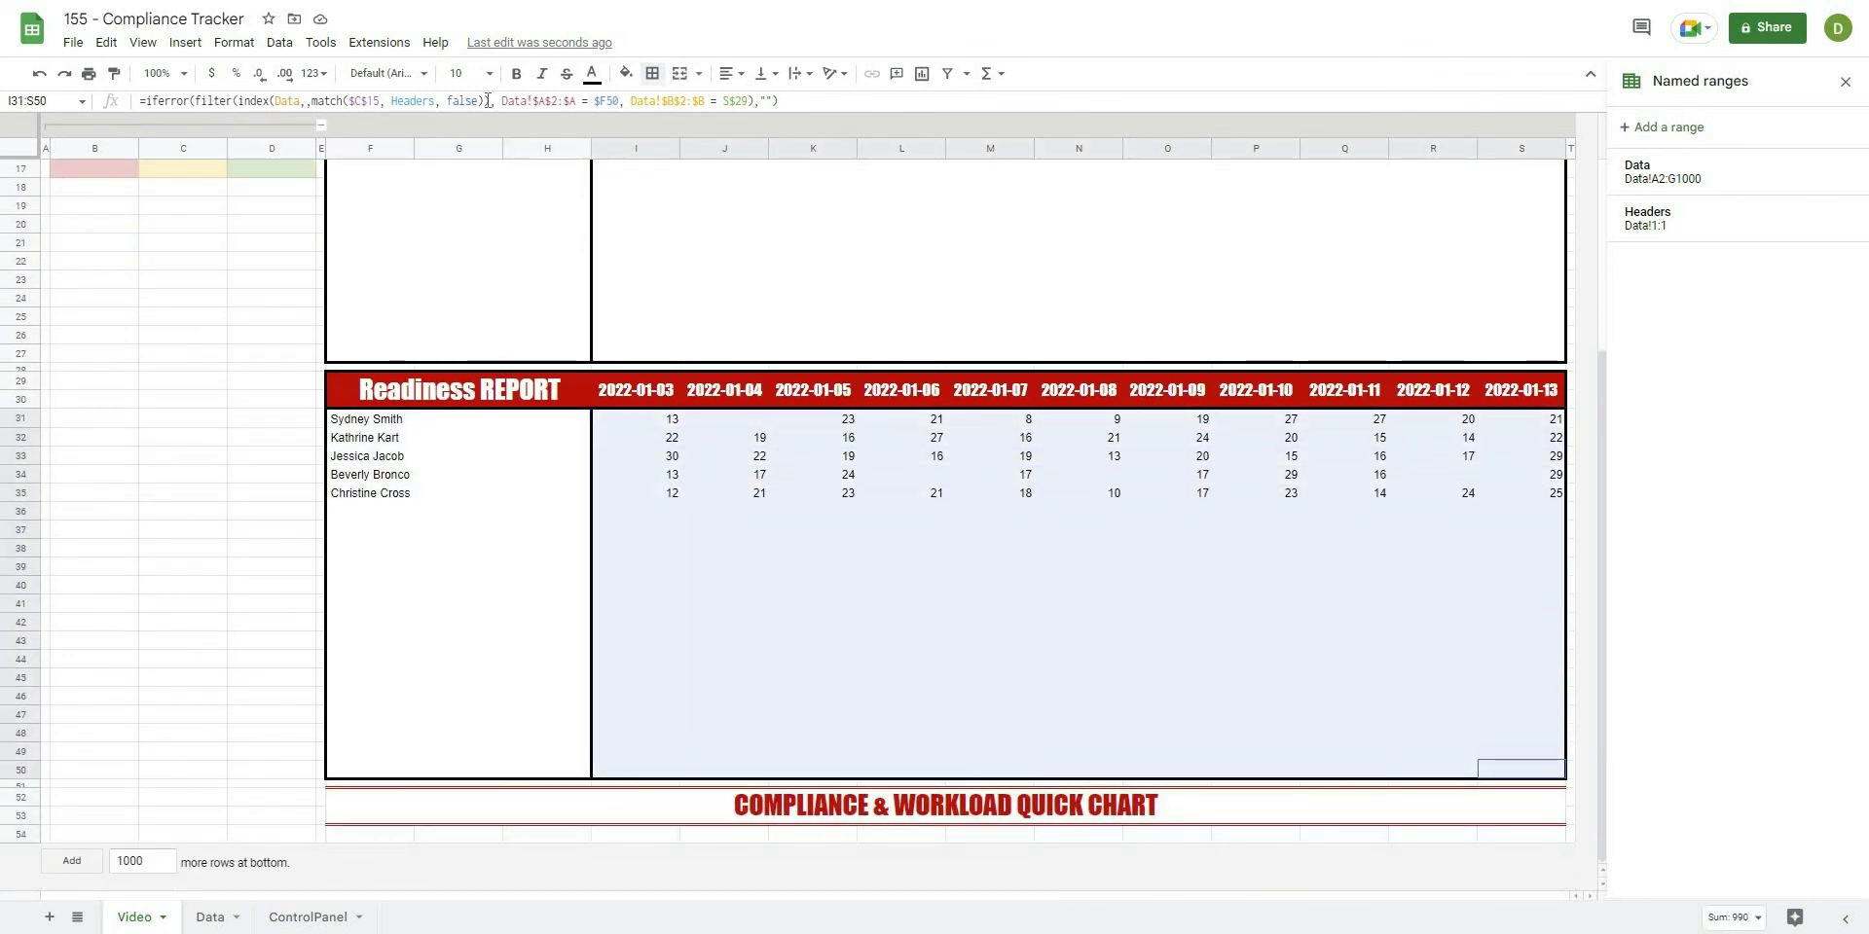
click(516, 73)
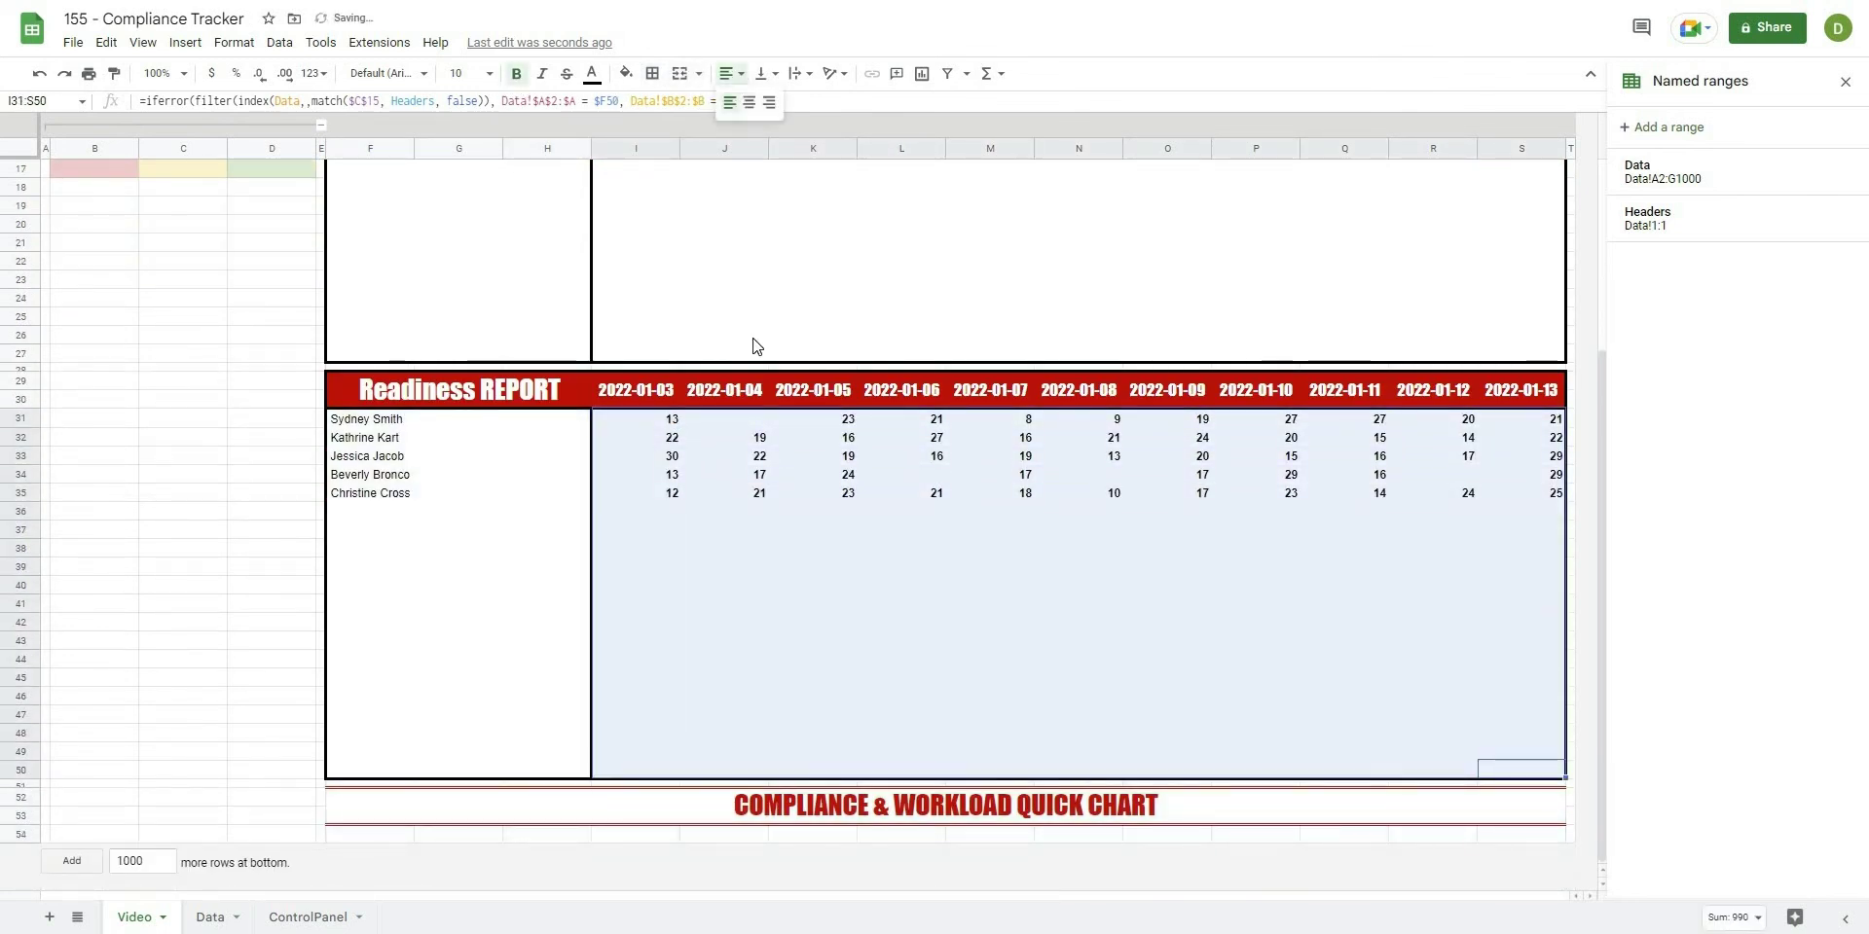
key(ctrl+shift+e)
click(897, 282)
- Select the empty stop, caution and go threshold cells B17:D17 under Data Tracker
scroll(645, 686, up, 5)
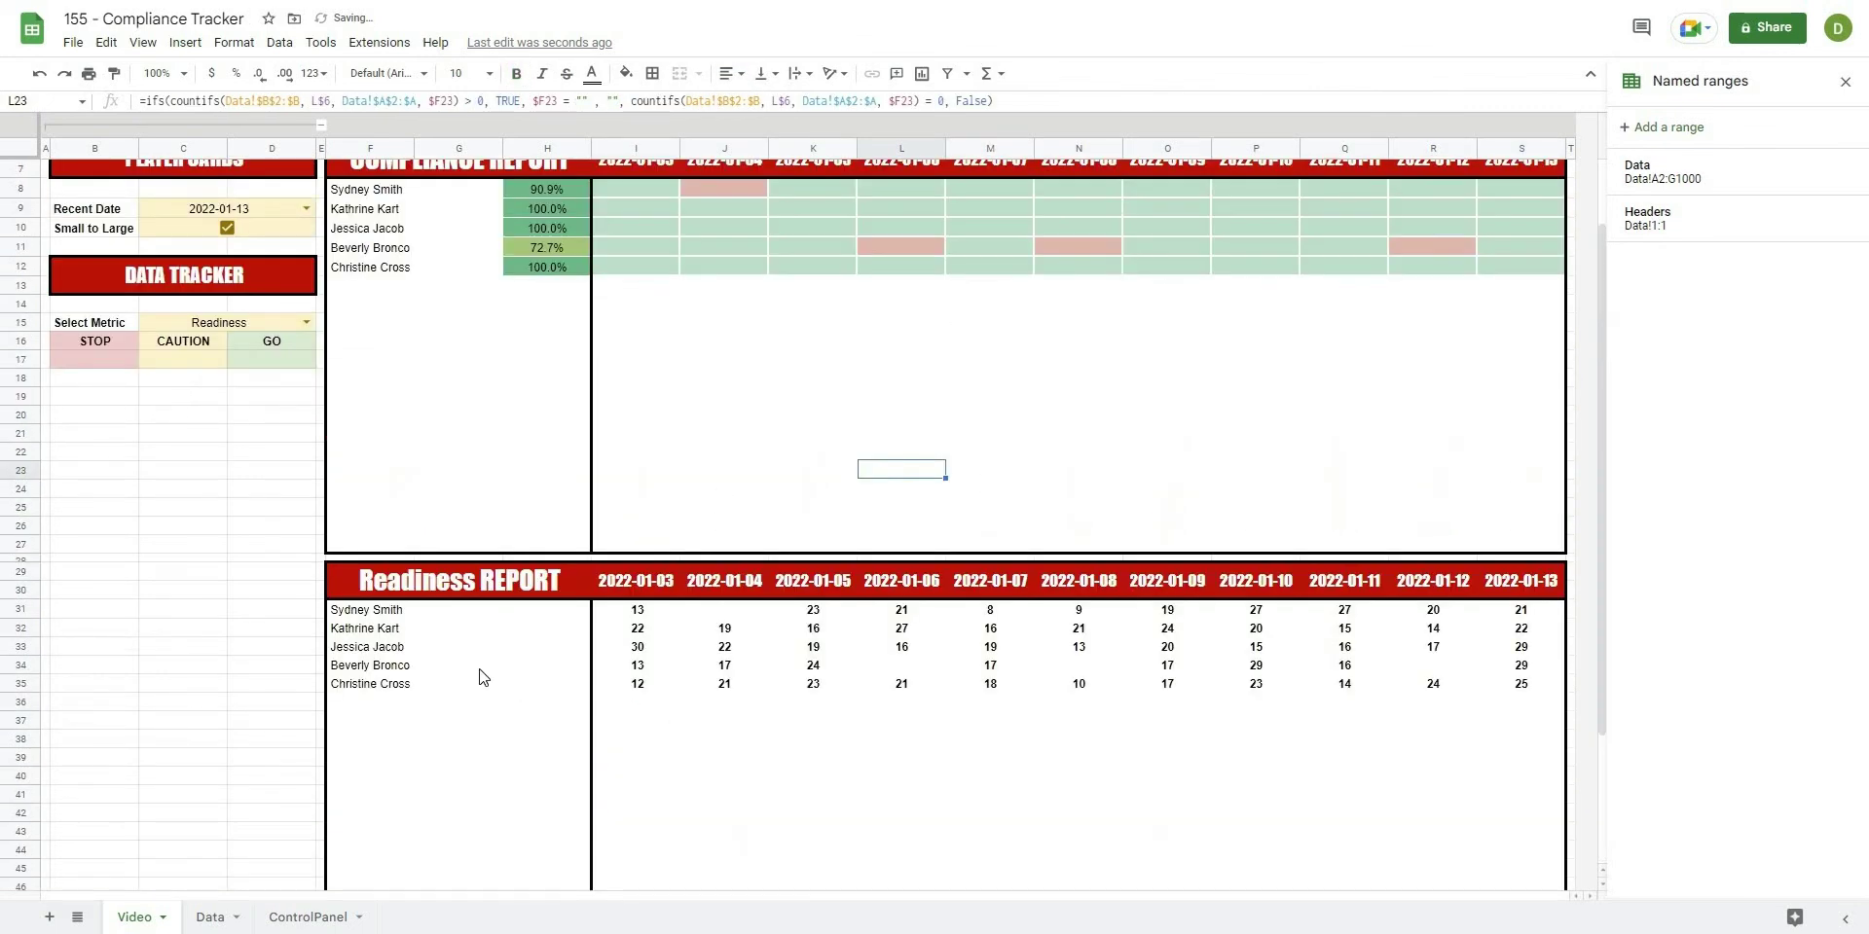
scroll(483, 655, down, 1)
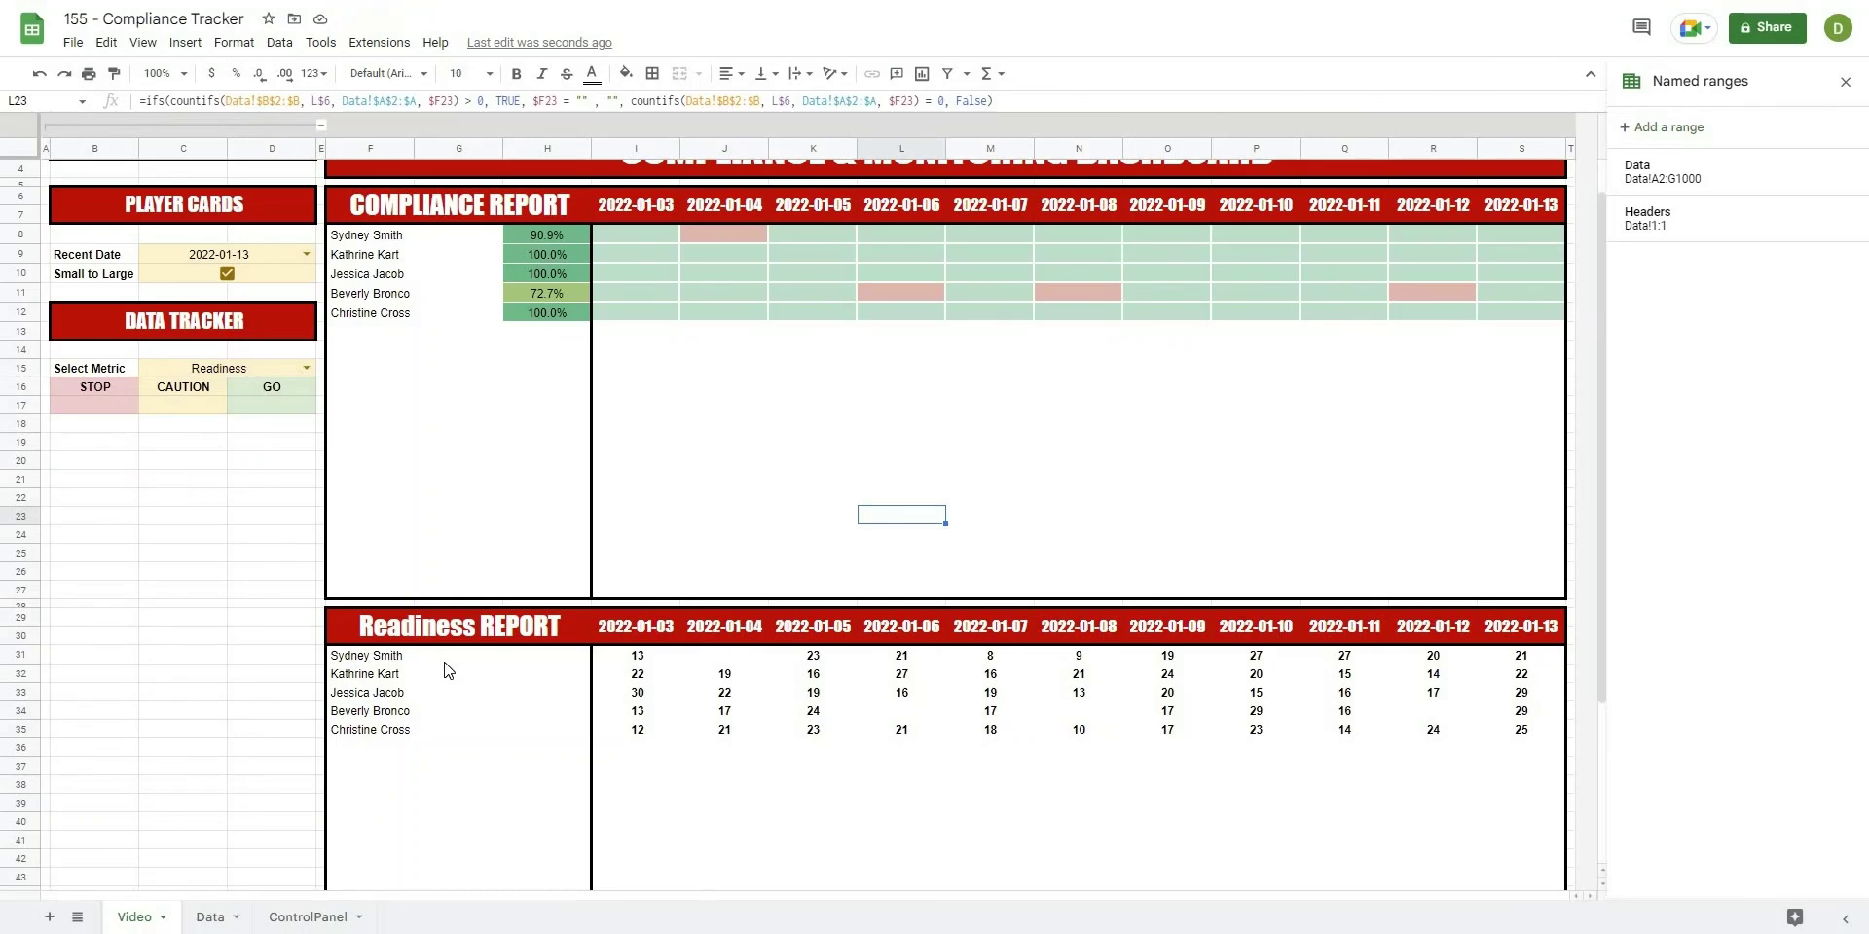
scroll(447, 669, up, 1)
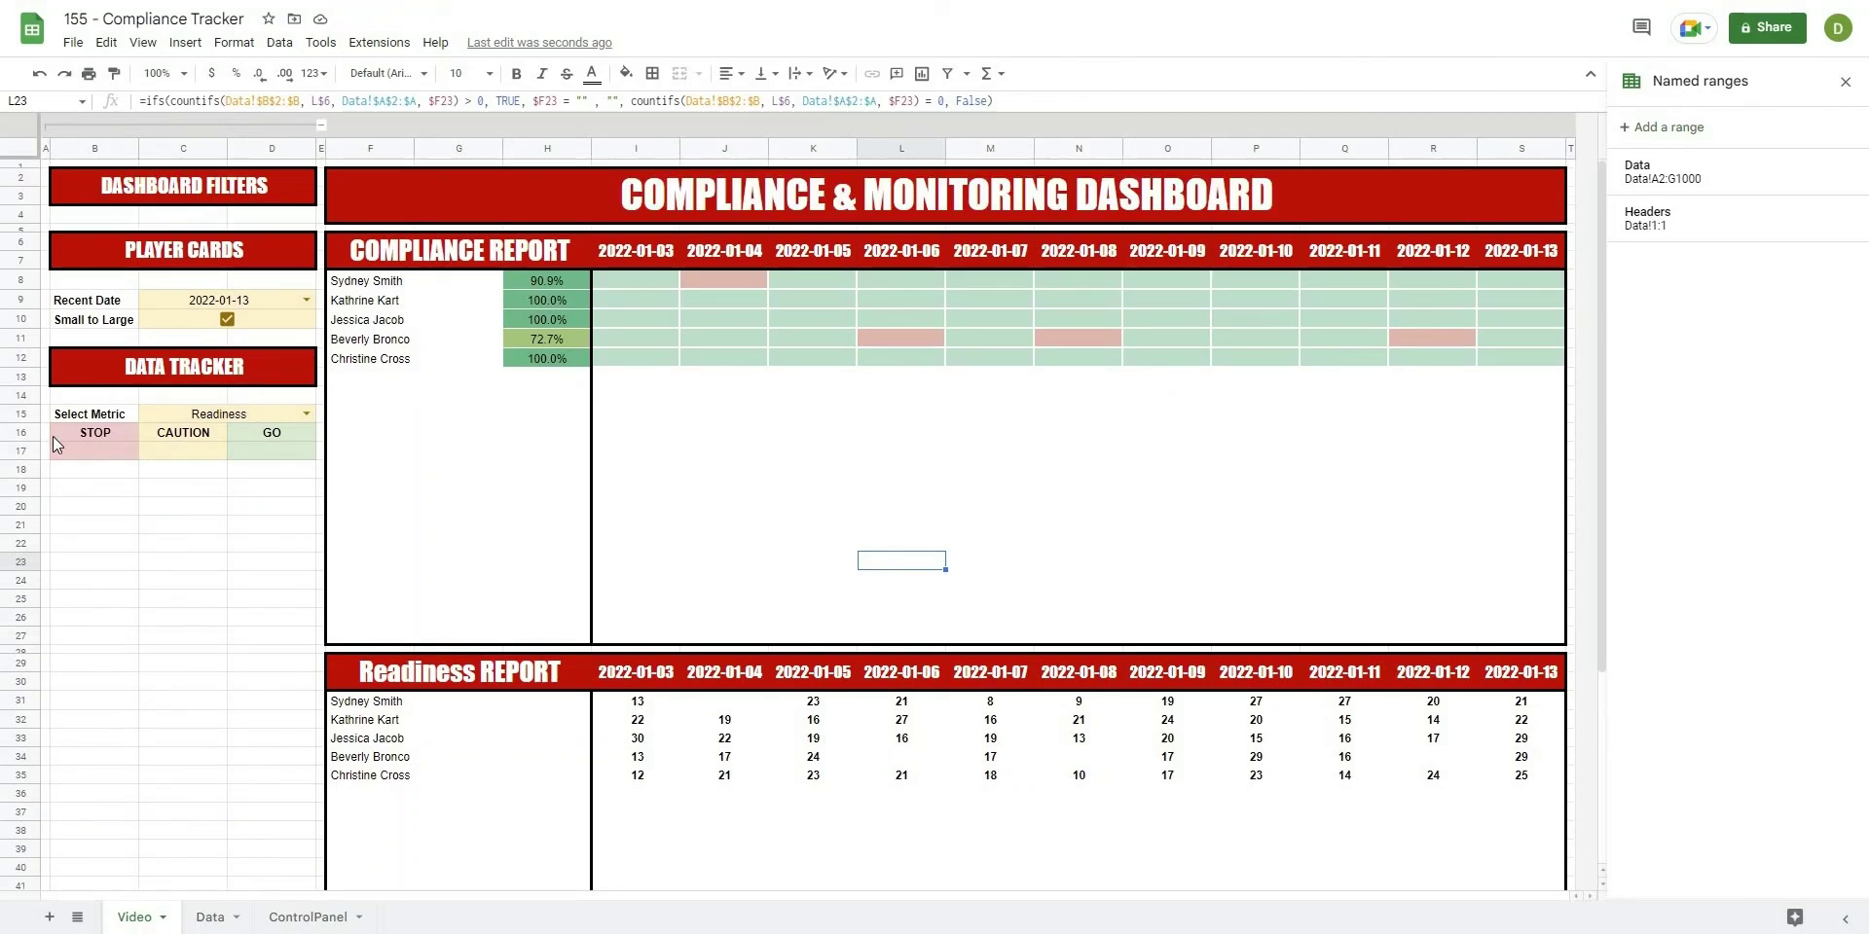
click(272, 580)
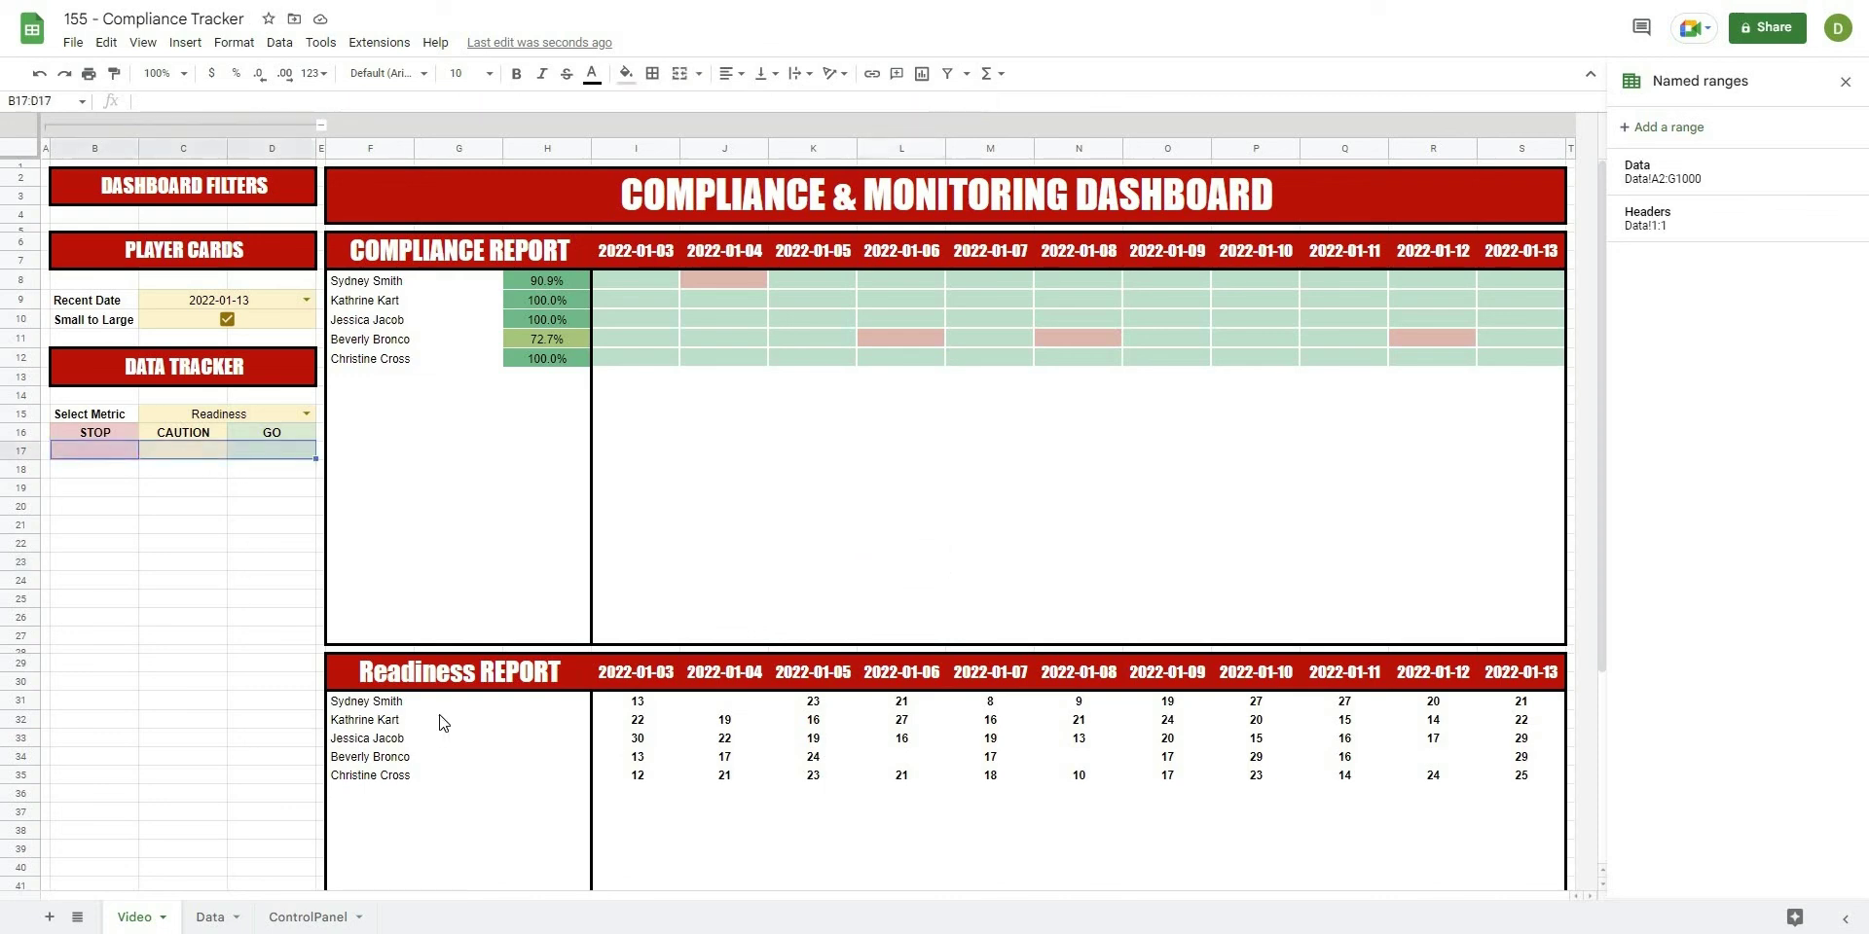